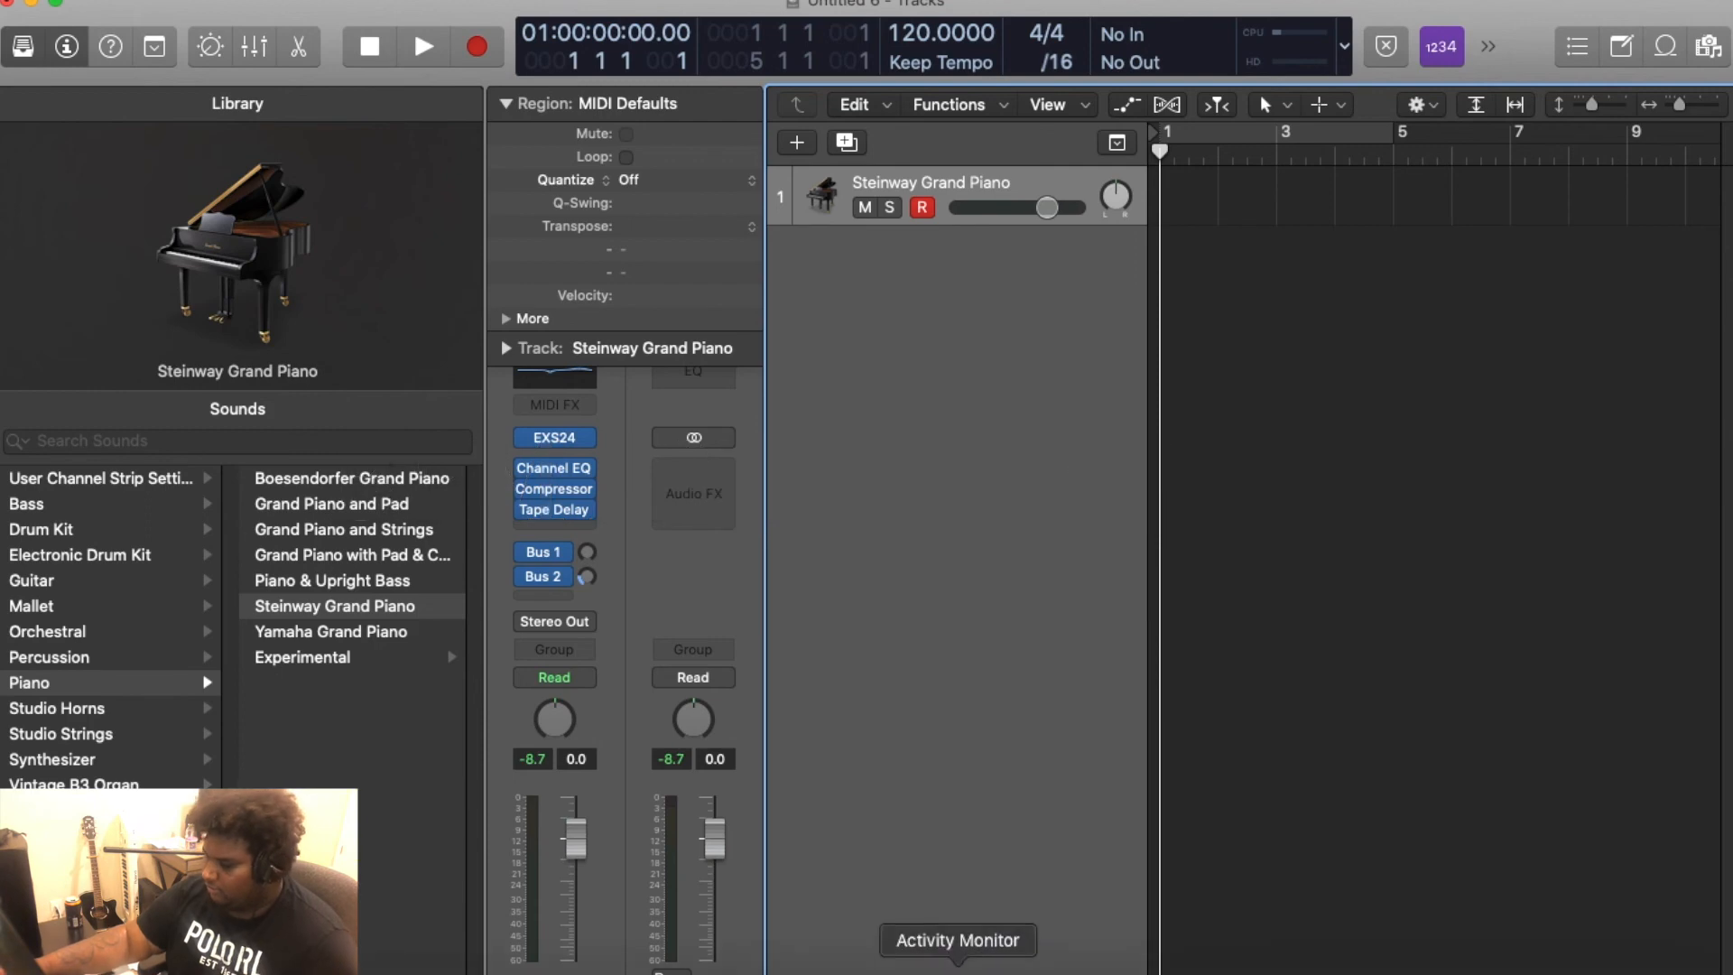
Switch to the web browser, read the Google definition of BPM in music, and minimize the browser window
{"action": "left_click", "coordinate": [1456, 970]}
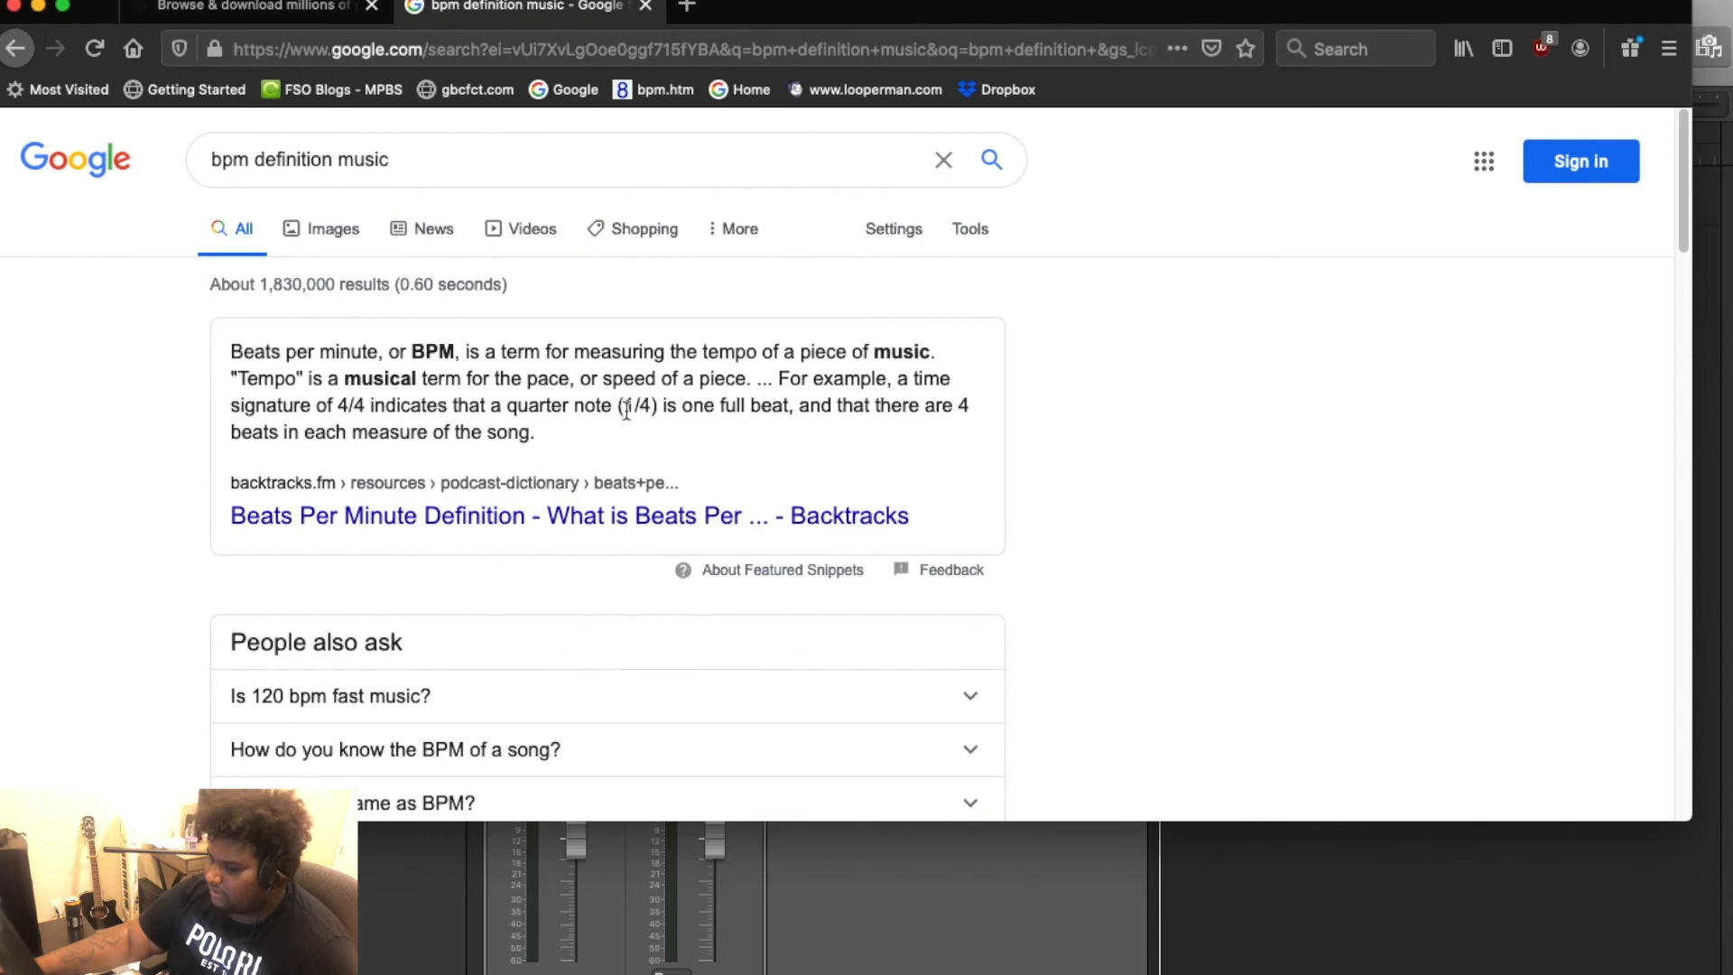
{"action": "left_click", "coordinate": [38, 7]}
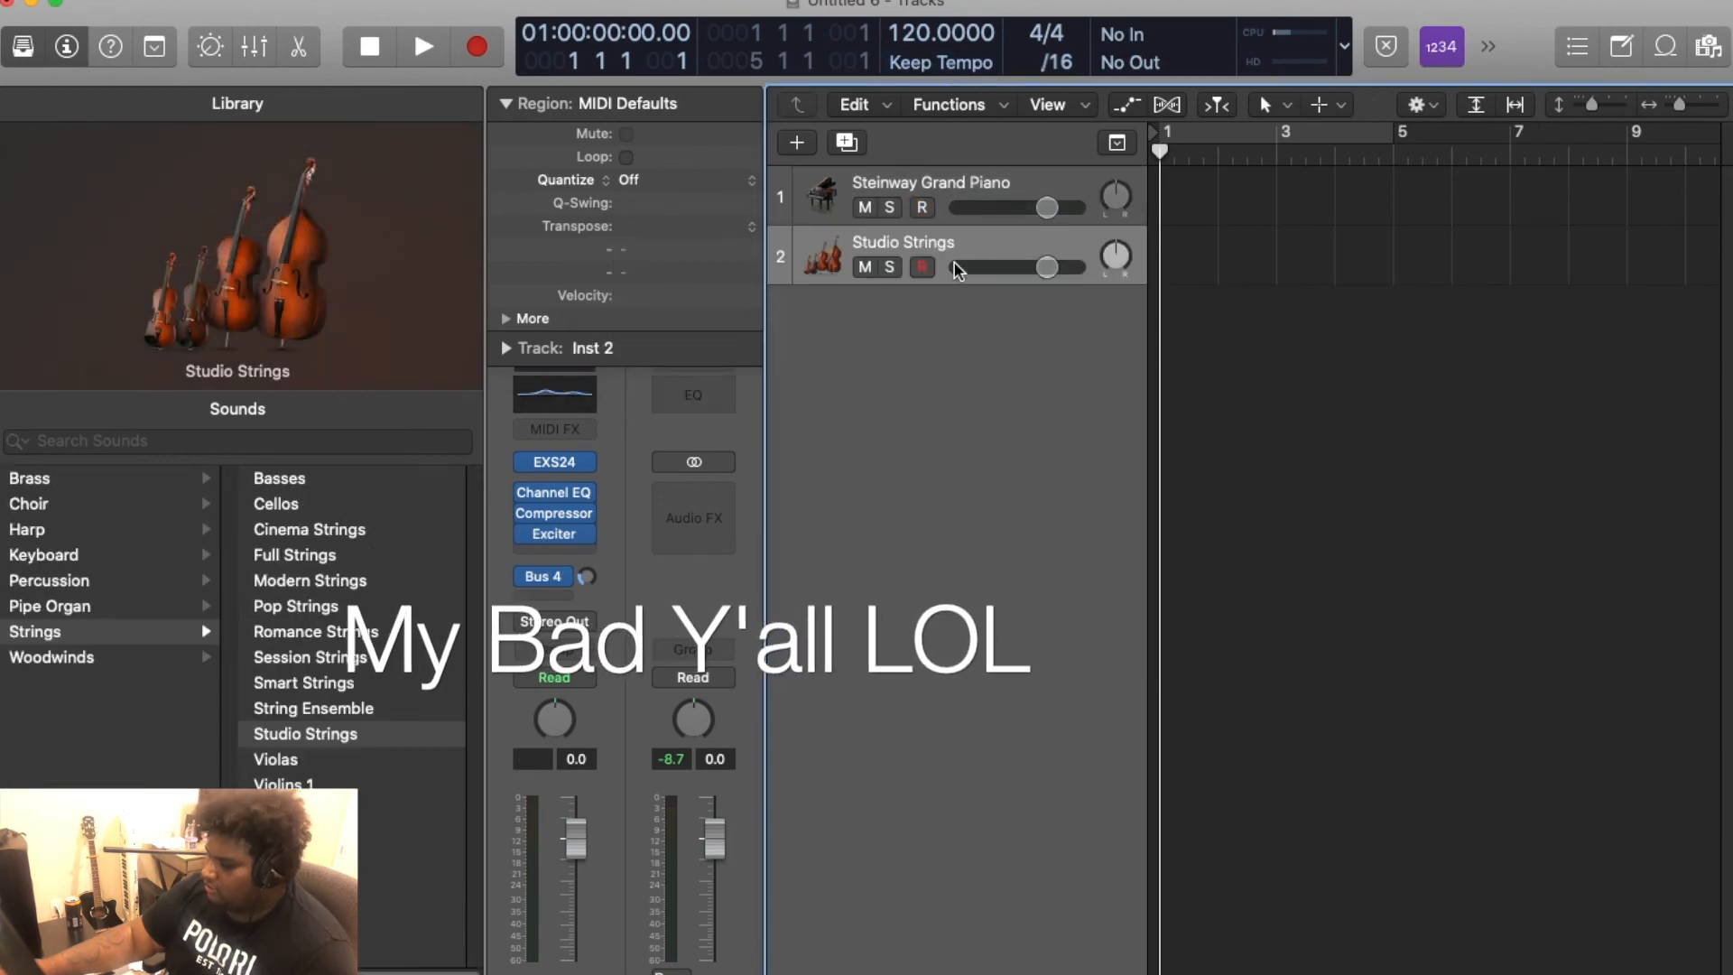
Delete the Studio Strings track and create an empty four-bar MIDI region from bar 1 on the Steinway Grand Piano track
{"action": "key", "text": "super+BackSpace"}
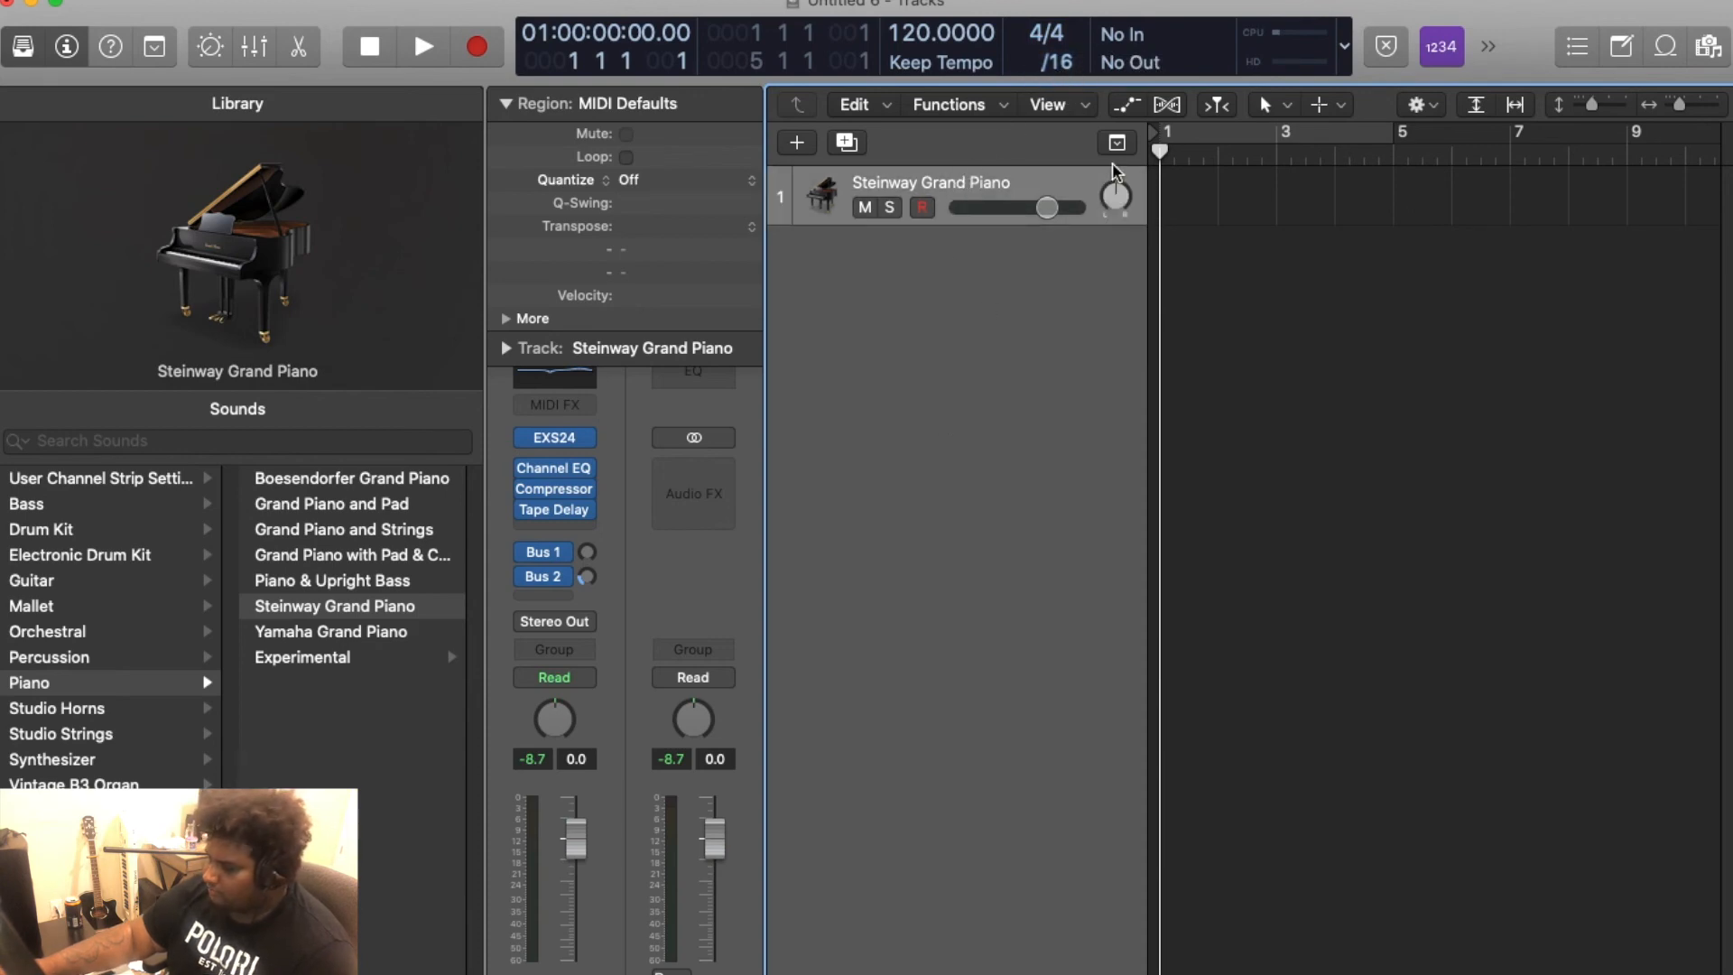
{"action": "right_click", "coordinate": [1172, 199]}
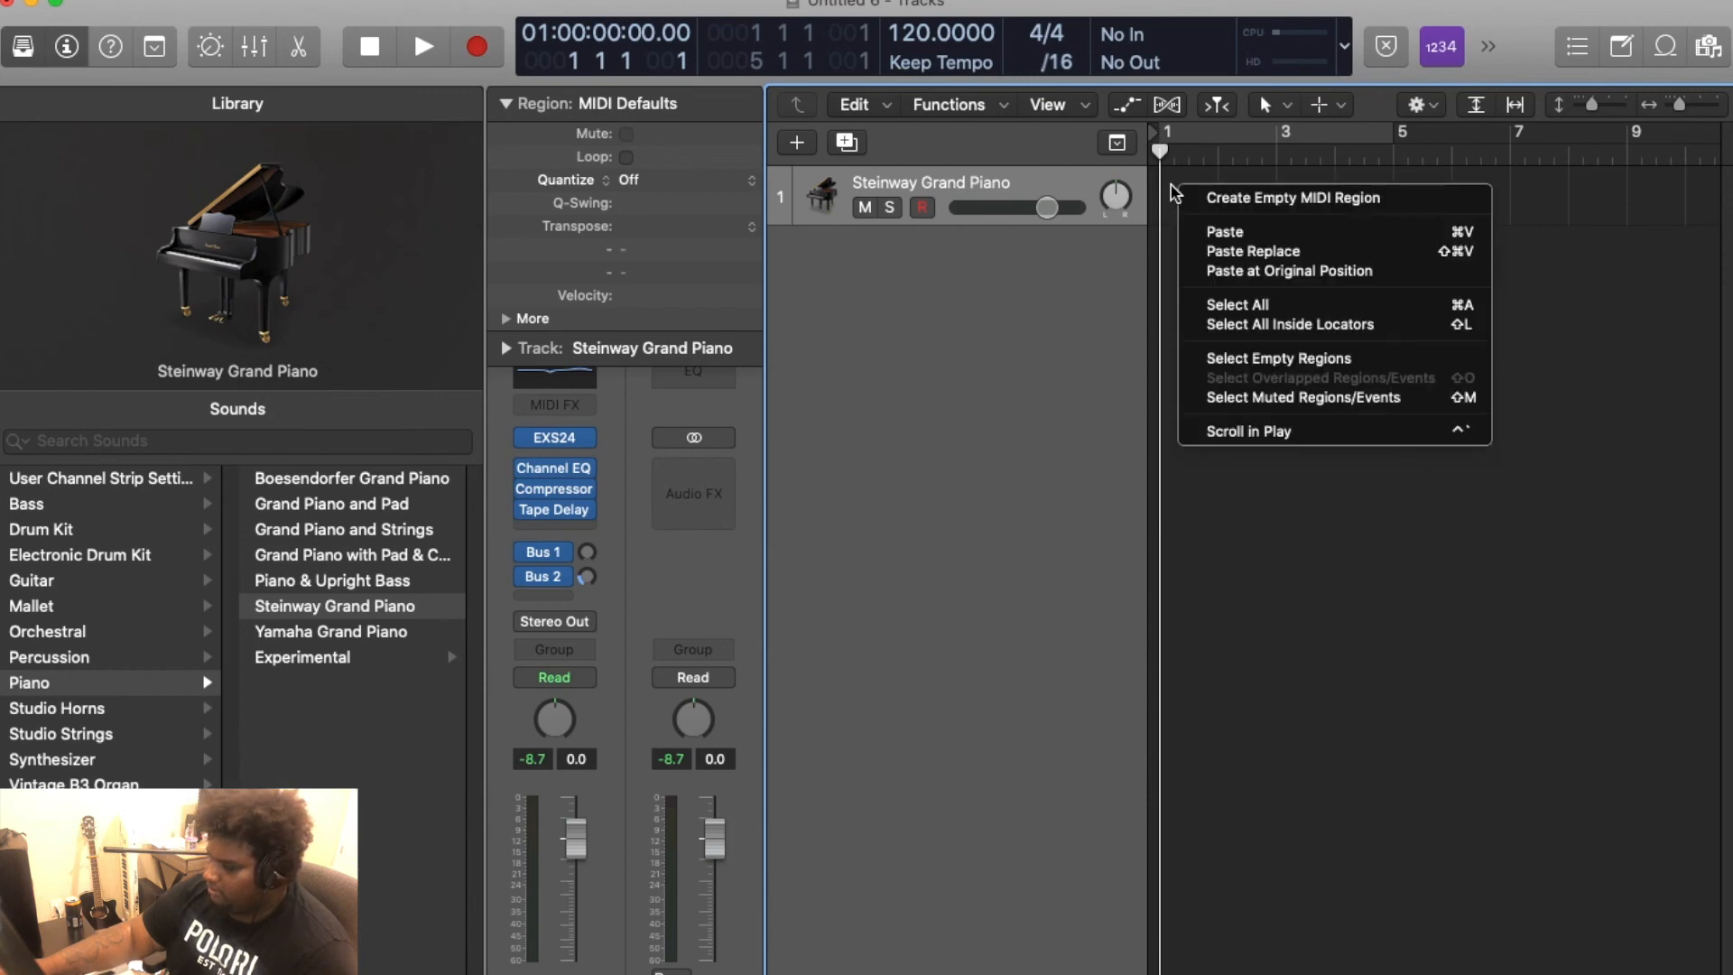
{"action": "left_click", "coordinate": [1238, 198]}
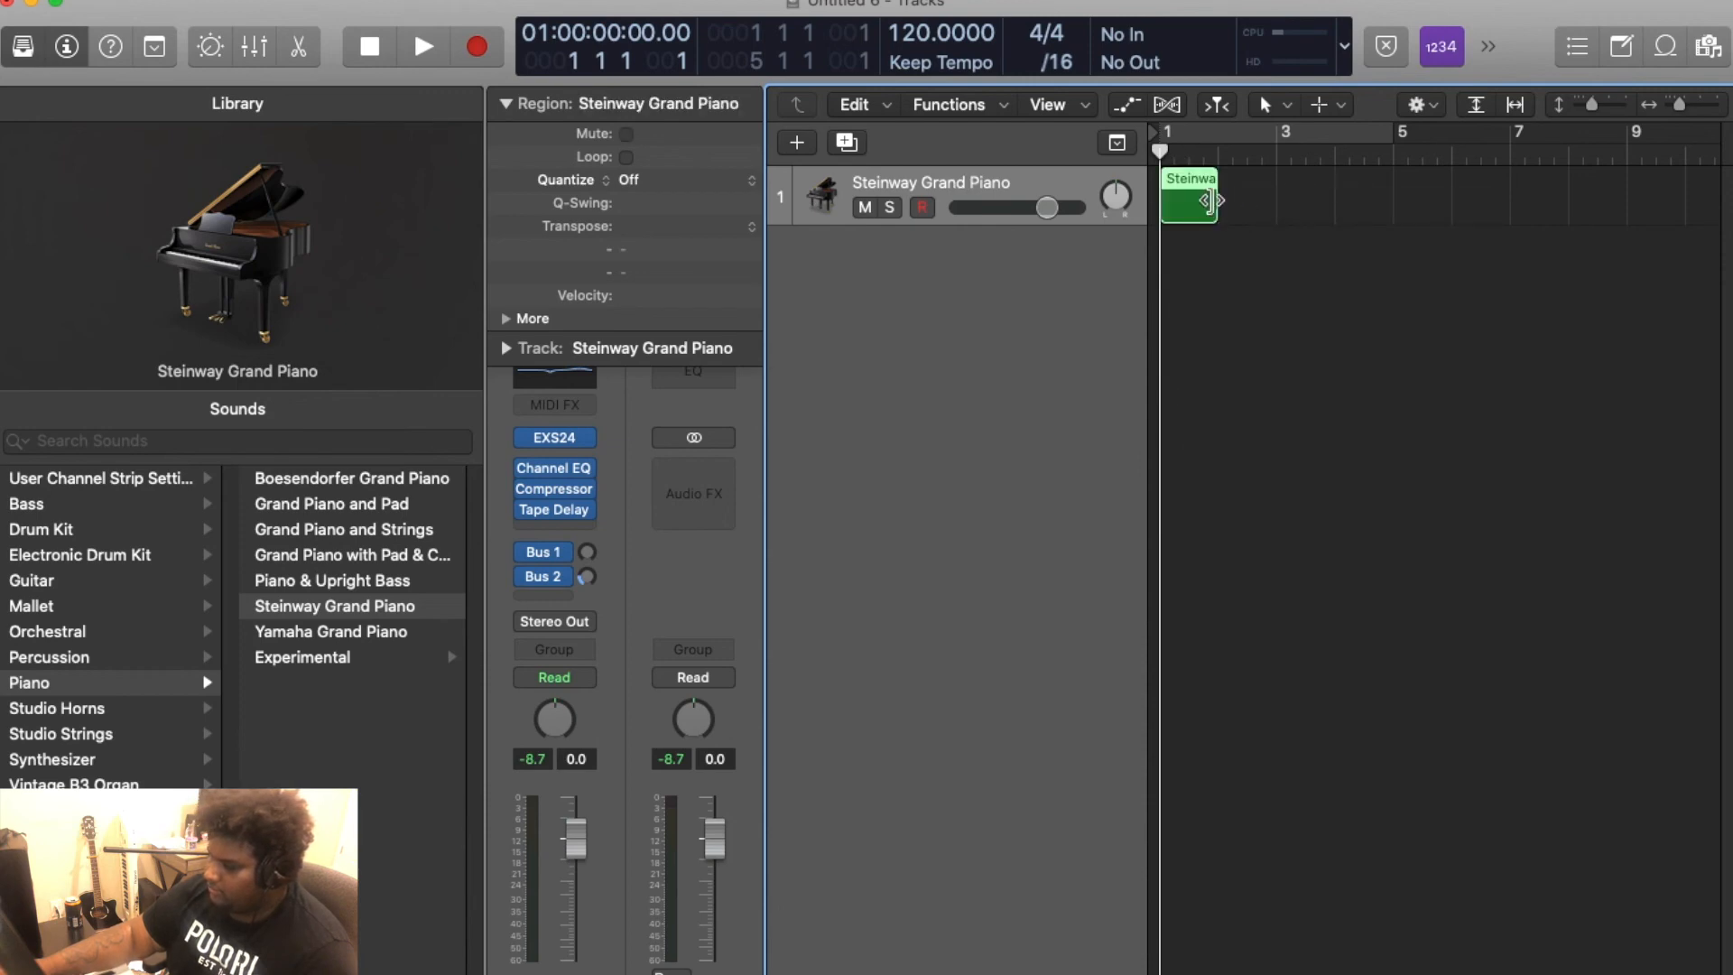
{"action": "left_click_drag", "start_coordinate": [1247, 203], "coordinate": [1388, 219]}
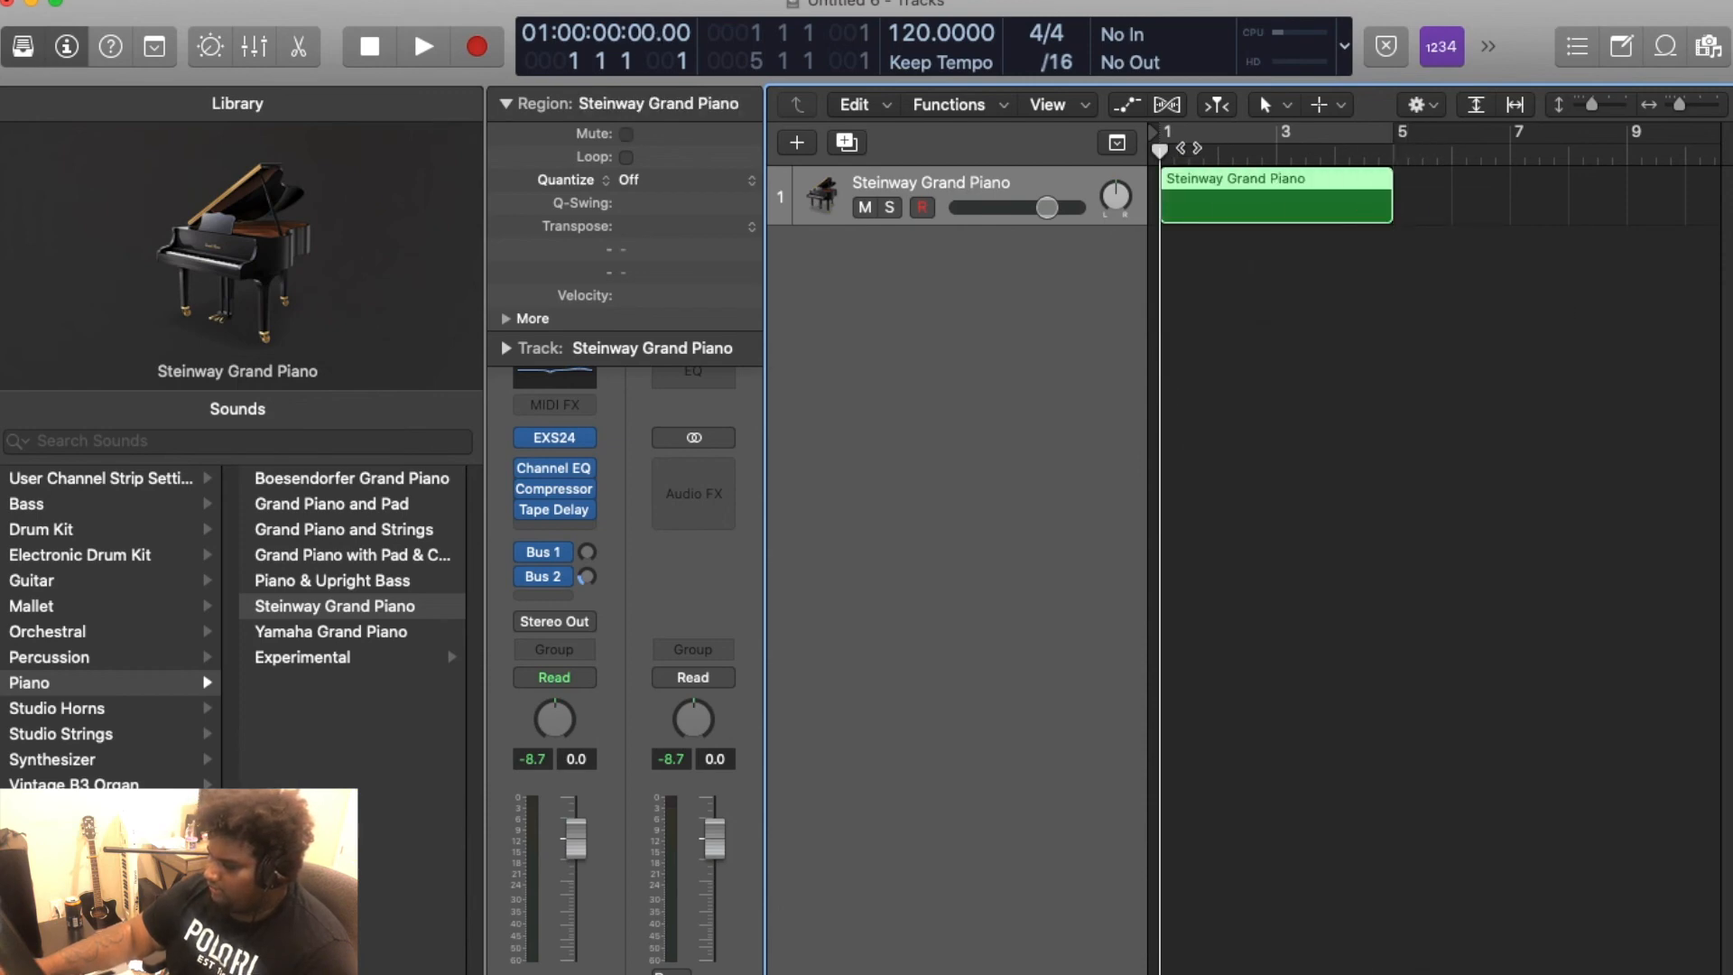
Examine how the timeline ruler divides the four-bar piano region into bars and beats at different zoom levels
{"action": "scroll", "coordinate": [1264, 192], "scroll_direction": "up", "scroll_amount": 5}
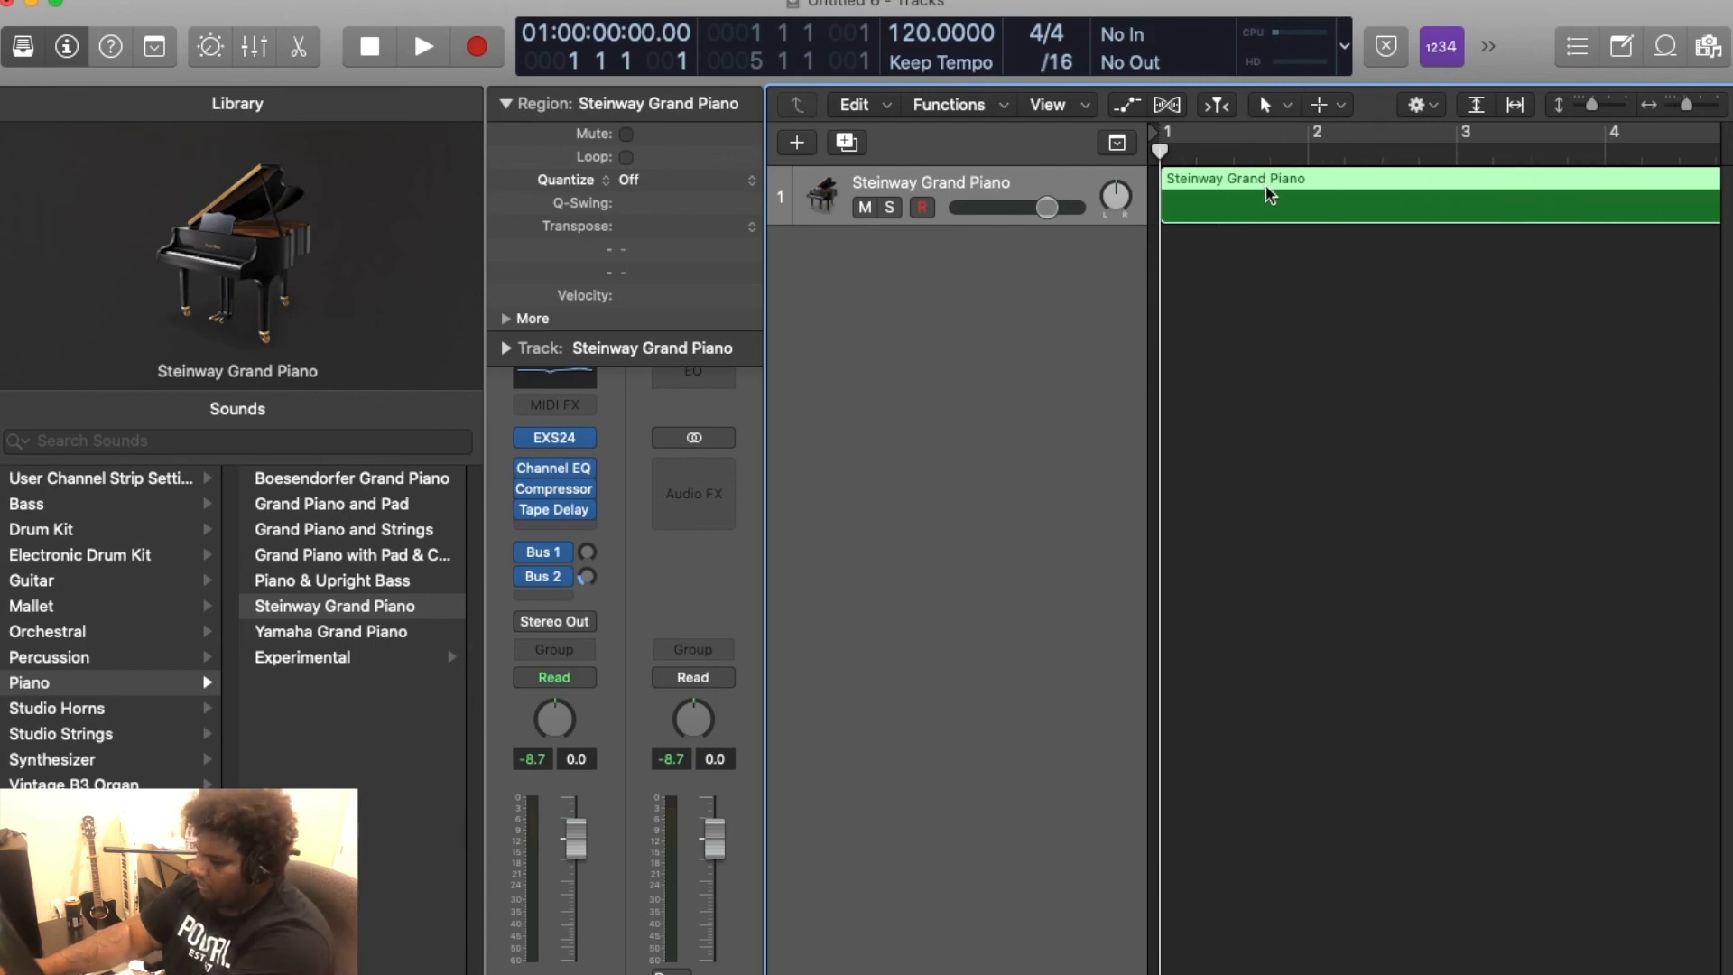
{"action": "scroll", "coordinate": [1265, 199], "scroll_direction": "down", "scroll_amount": 5}
{"action": "scroll", "coordinate": [1266, 206], "scroll_direction": "up", "scroll_amount": 5}
{"action": "scroll", "coordinate": [1191, 144], "scroll_direction": "right", "scroll_amount": 2}
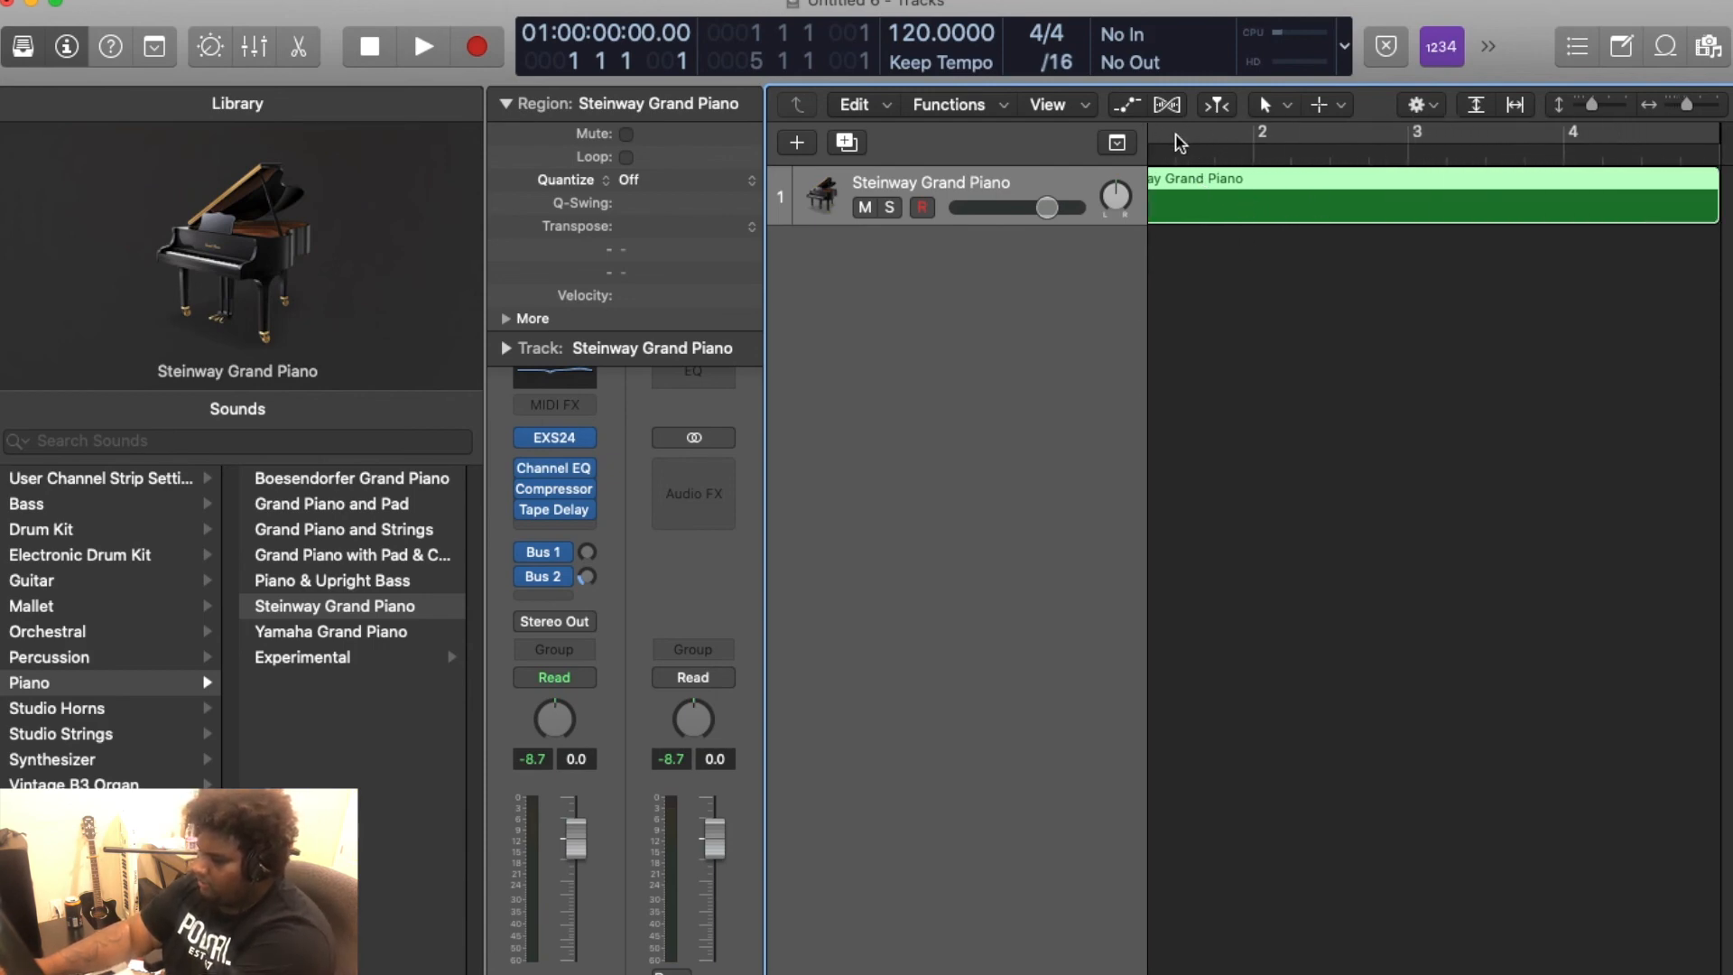
{"action": "scroll", "coordinate": [1196, 156], "scroll_direction": "down", "scroll_amount": 5}
{"action": "scroll", "coordinate": [1196, 151], "scroll_direction": "left", "scroll_amount": 3}
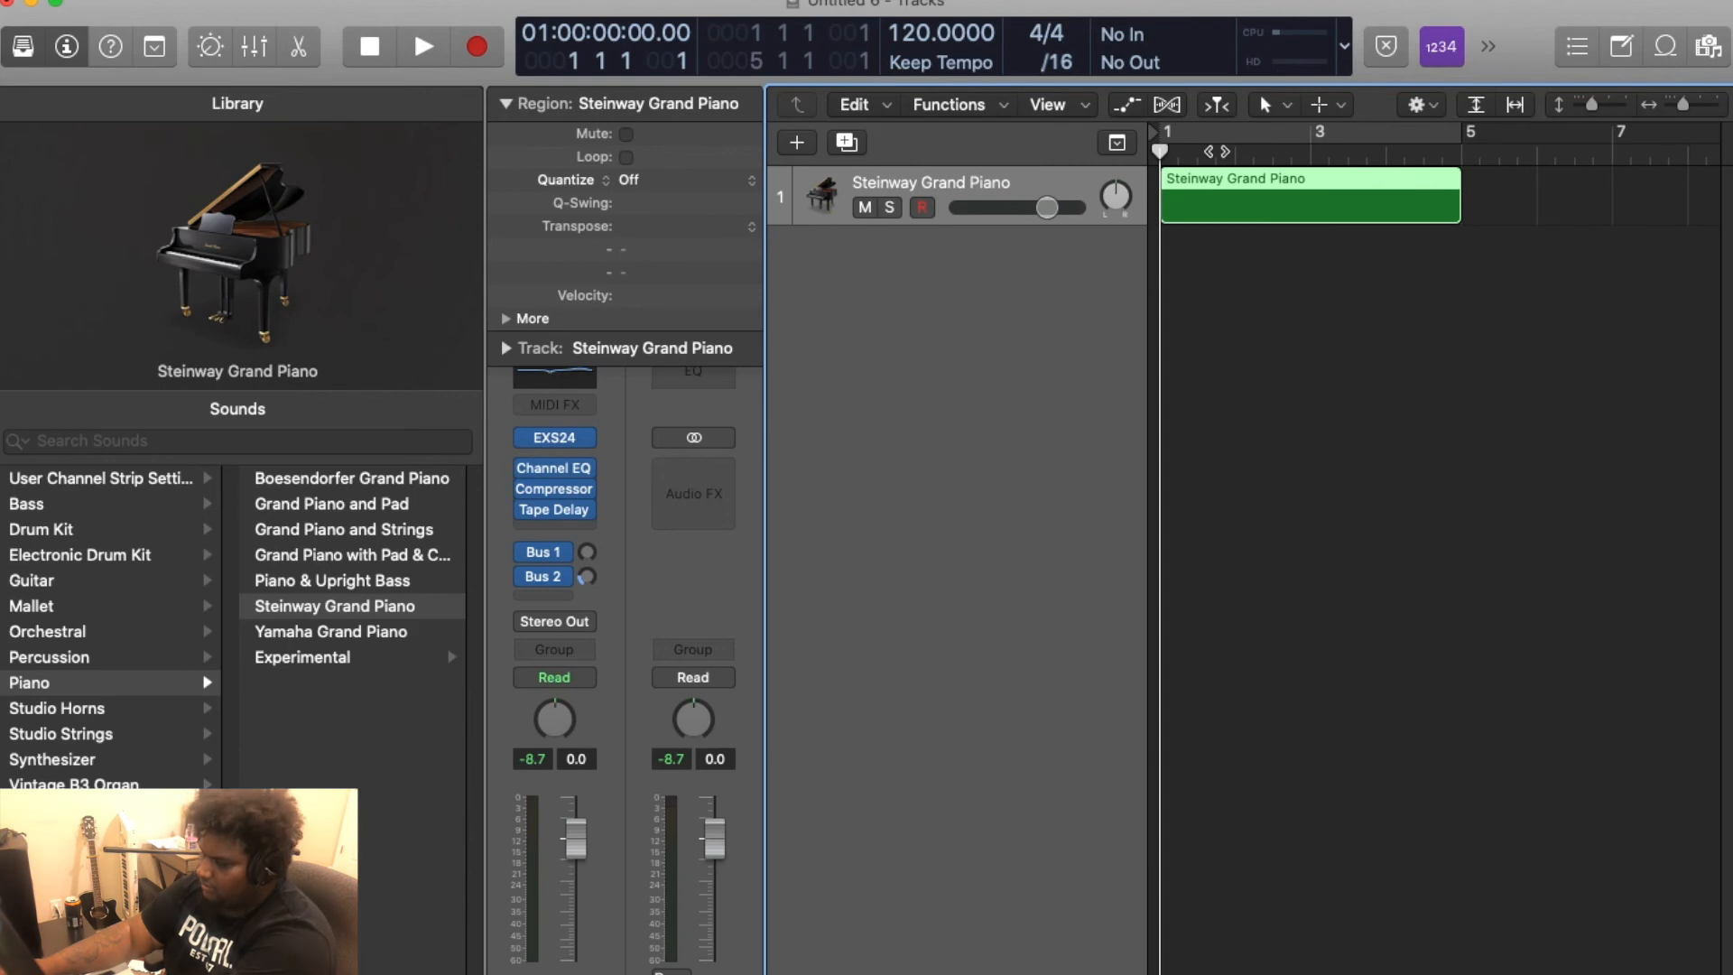
{"action": "scroll", "coordinate": [1200, 149], "scroll_direction": "up", "scroll_amount": 3}
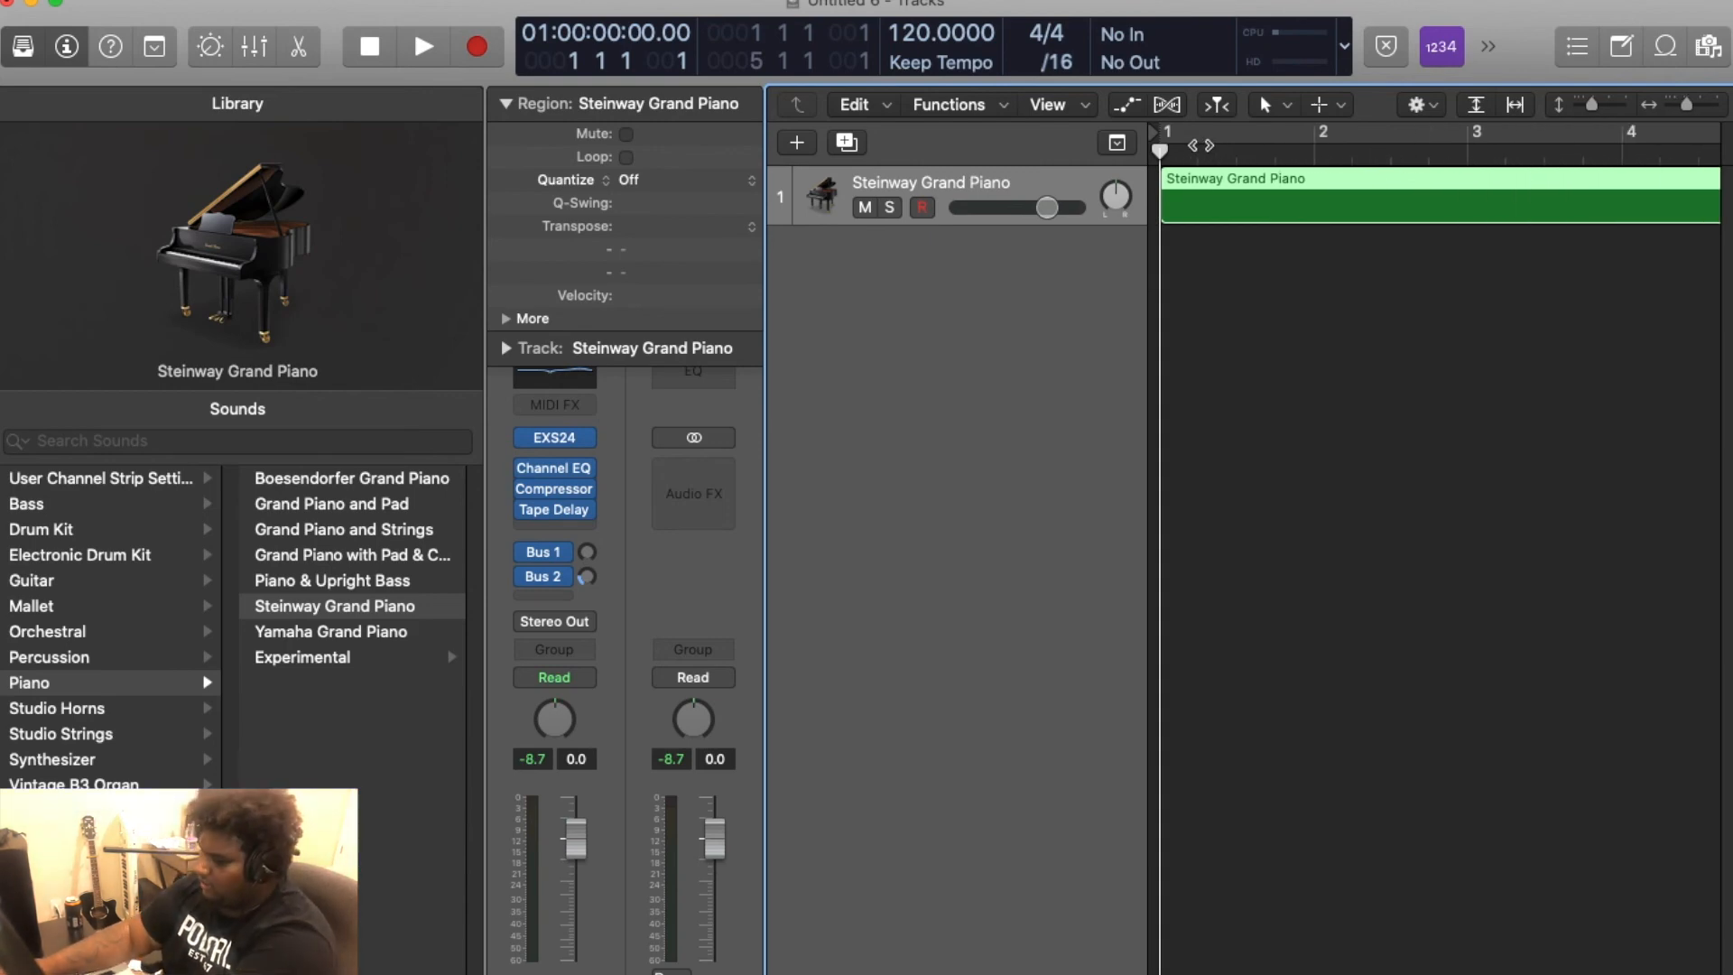
{"action": "scroll", "coordinate": [1201, 145], "scroll_direction": "down", "scroll_amount": 3}
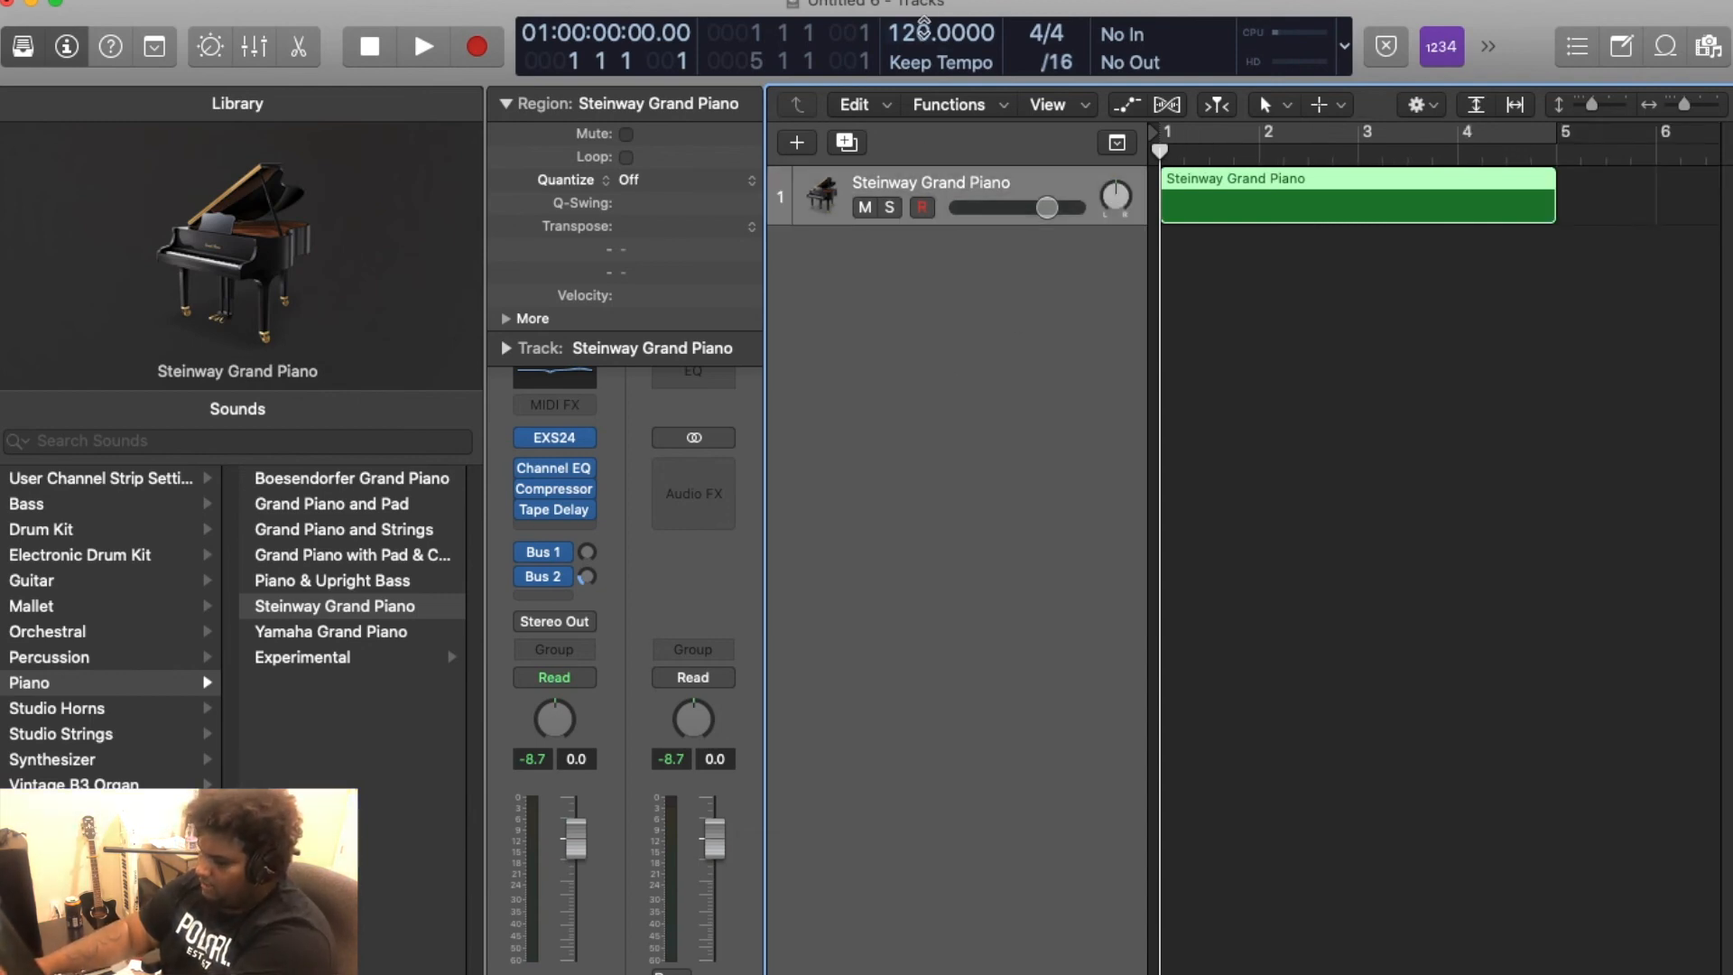
Set the project tempo to 100 BPM and play the project to hear the metronome count through the bars
{"action": "left_click_drag", "start_coordinate": [922, 37], "coordinate": [922, 65]}
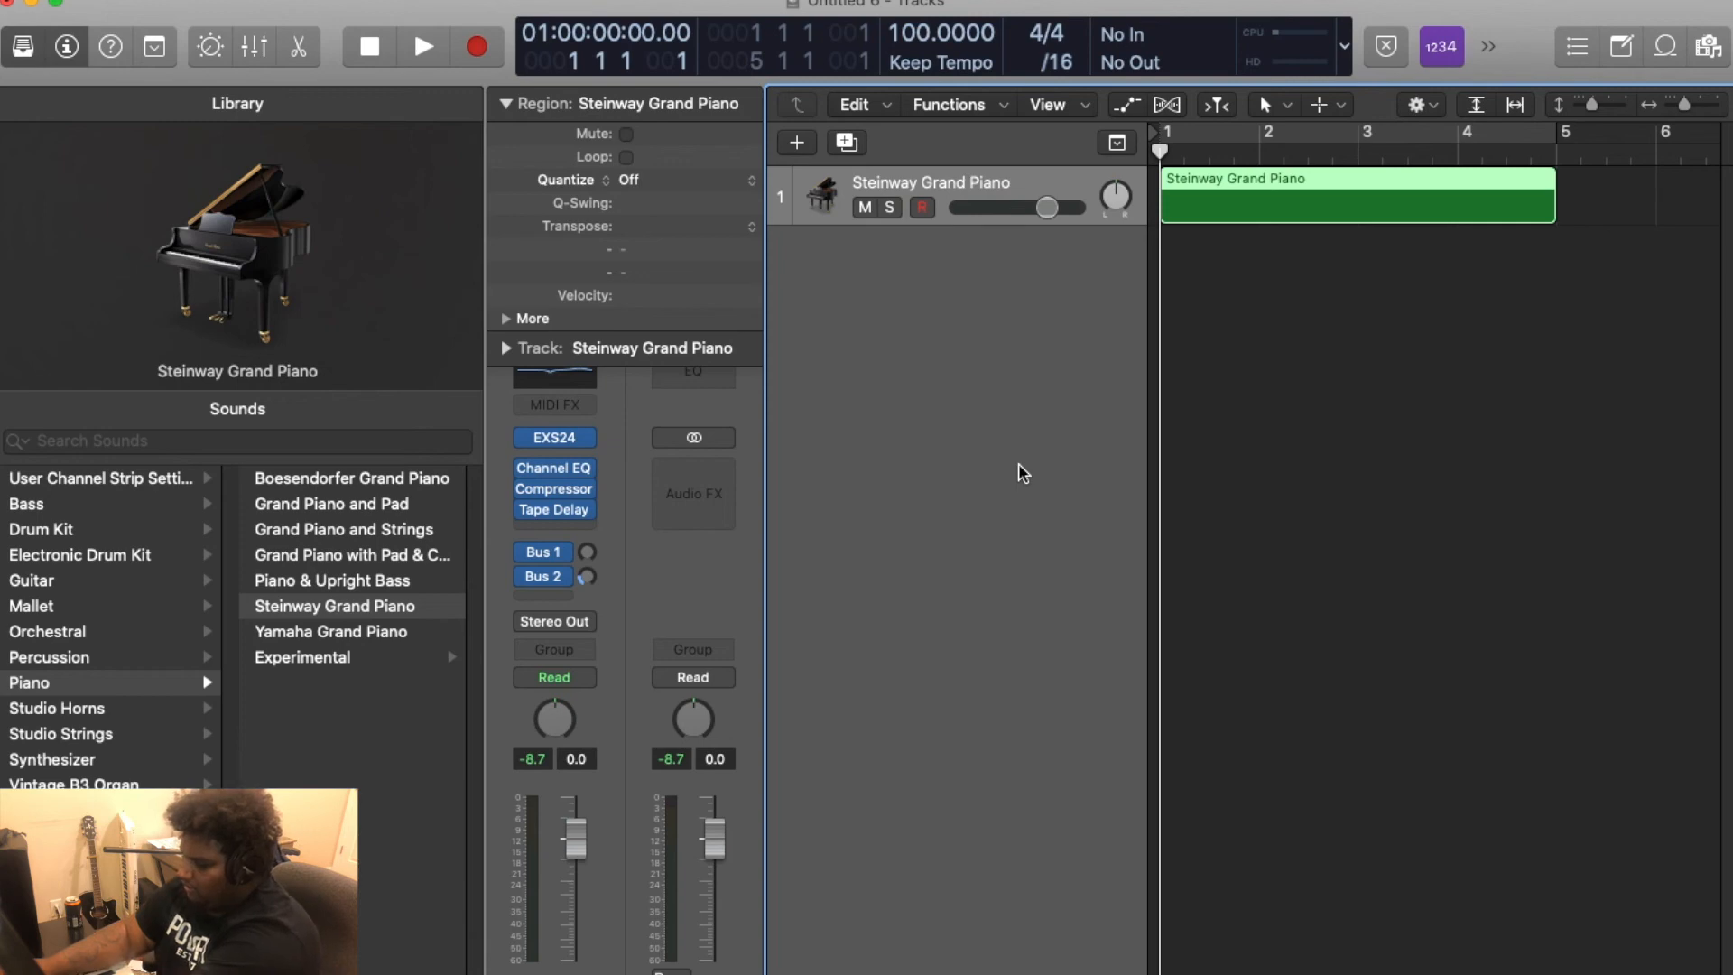
{"action": "key", "text": "space"}
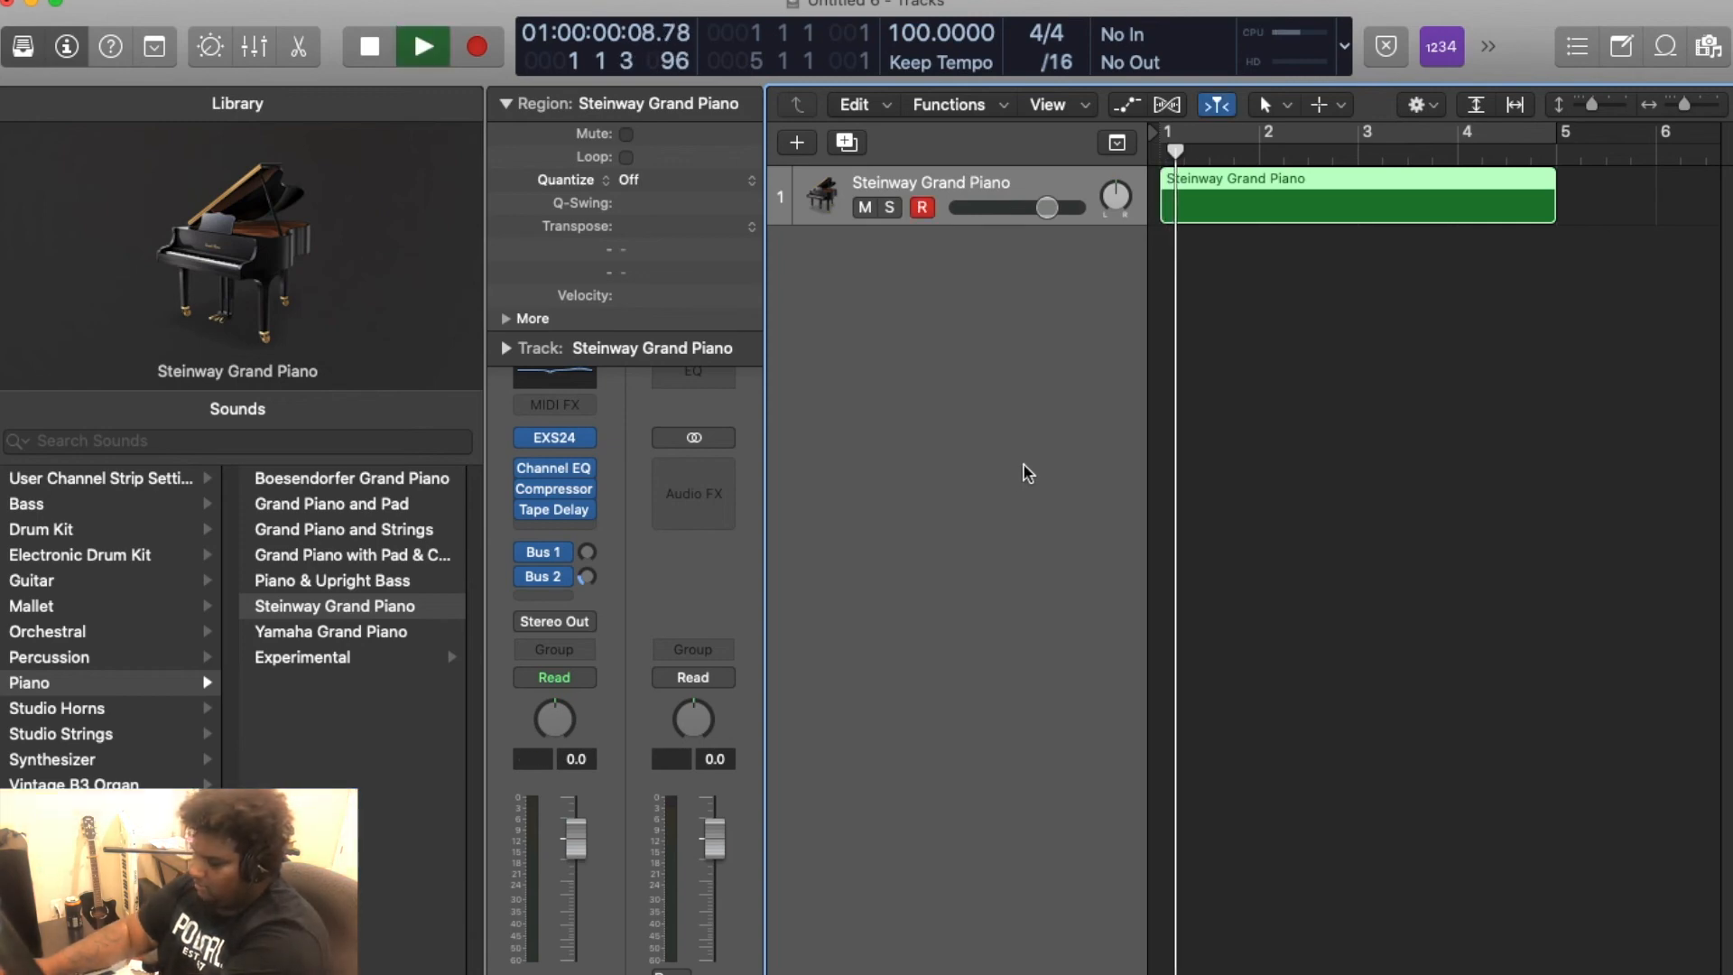
{"action": "key", "text": "space"}
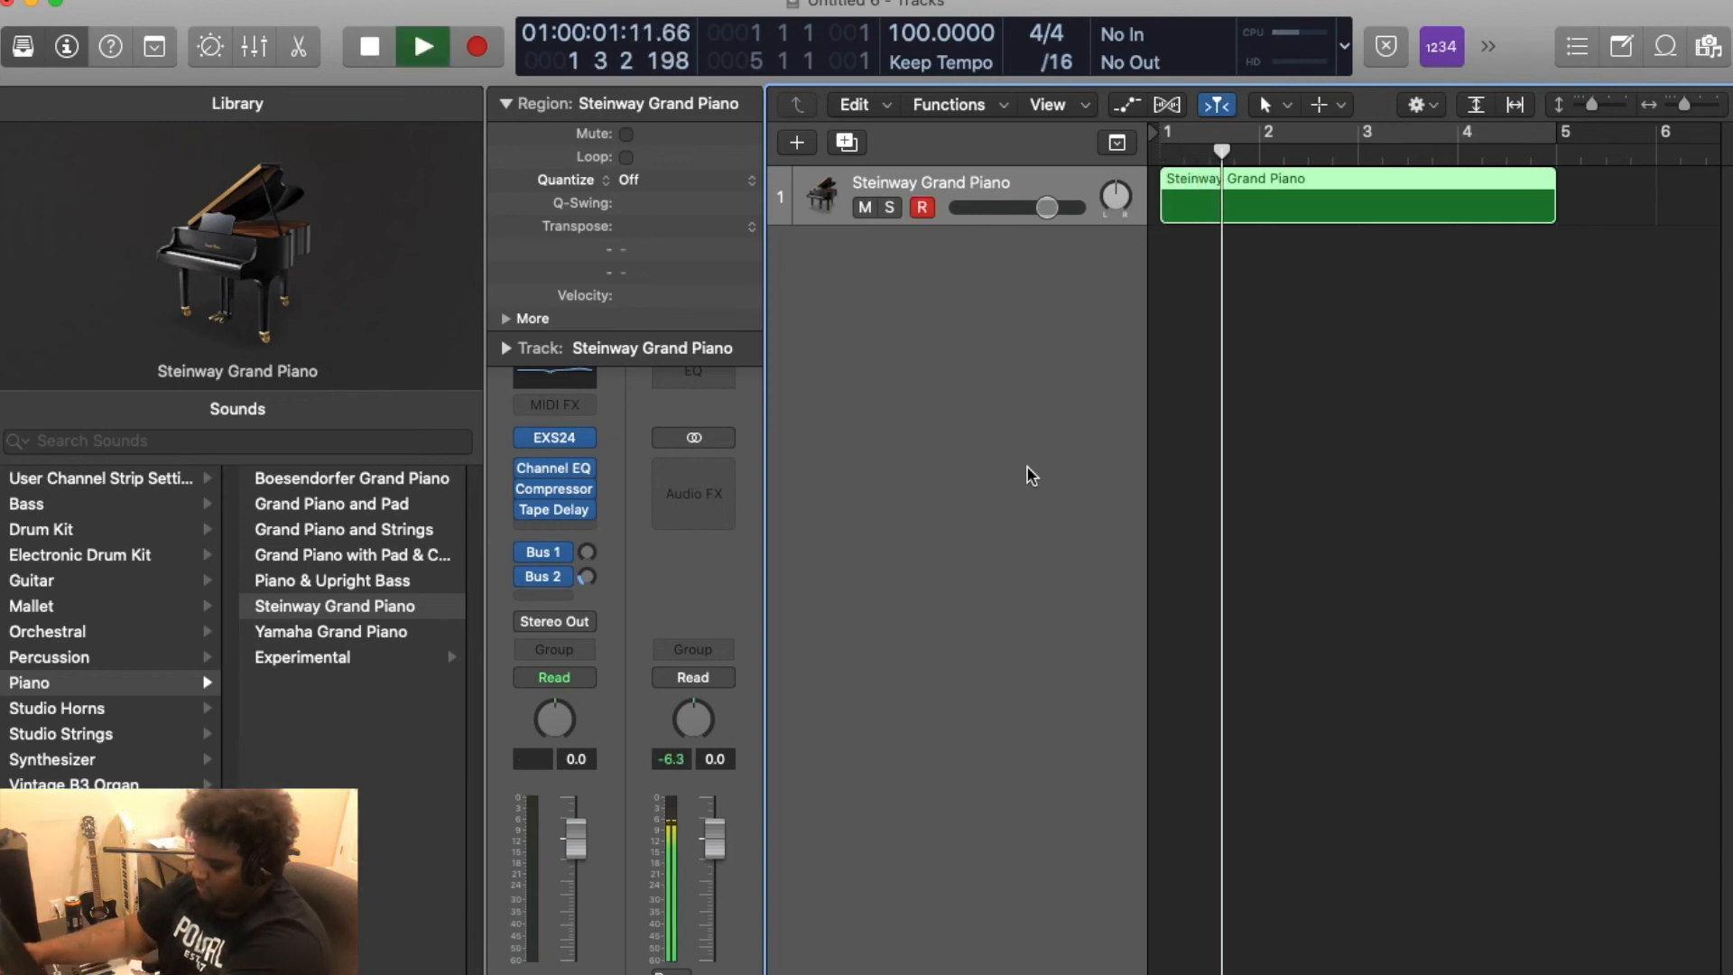
{"action": "key", "text": "Return"}
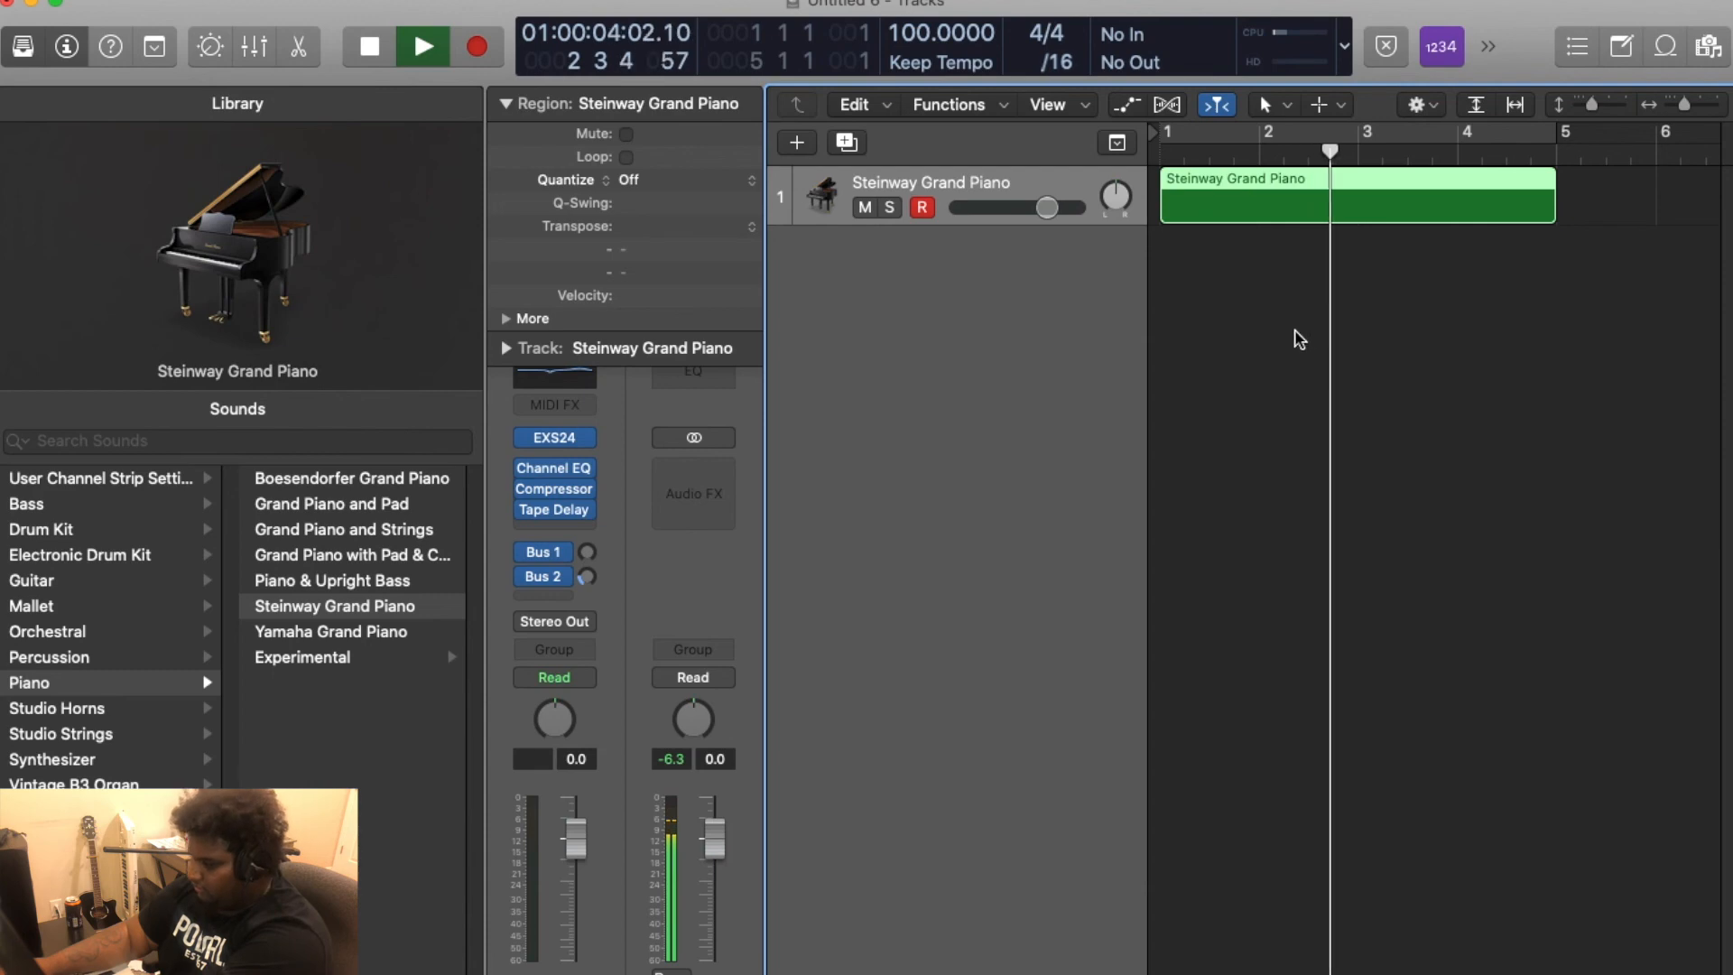
{"action": "key", "text": "space"}
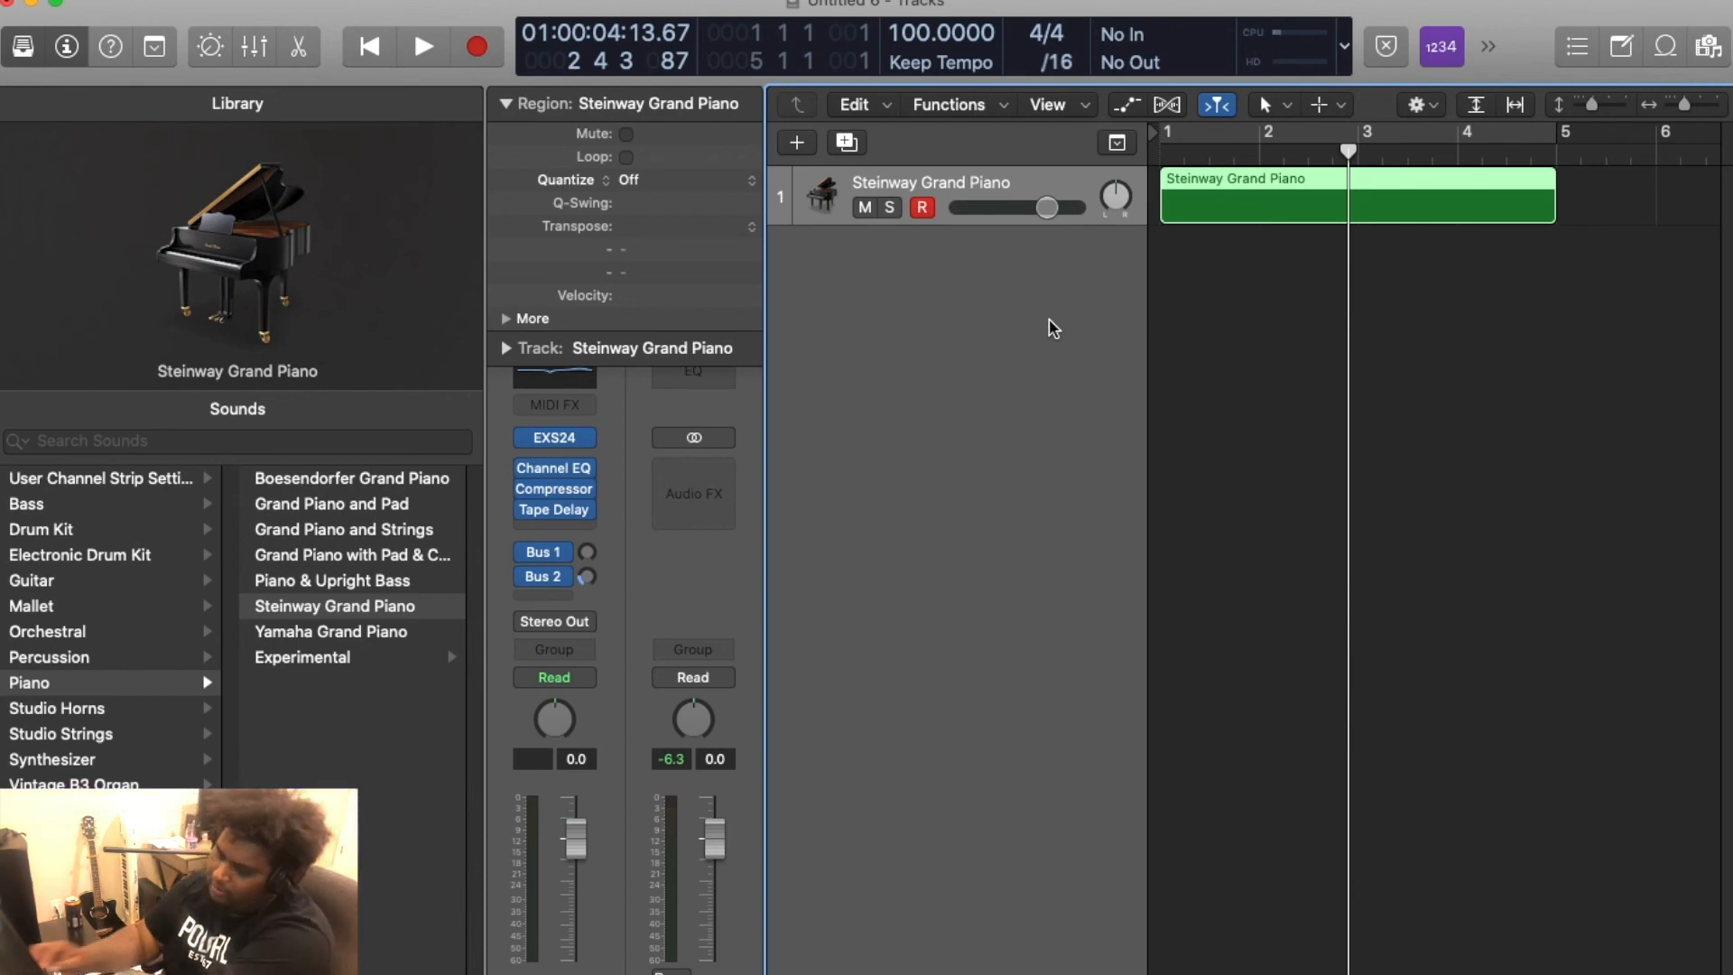
{"action": "key", "text": "space"}
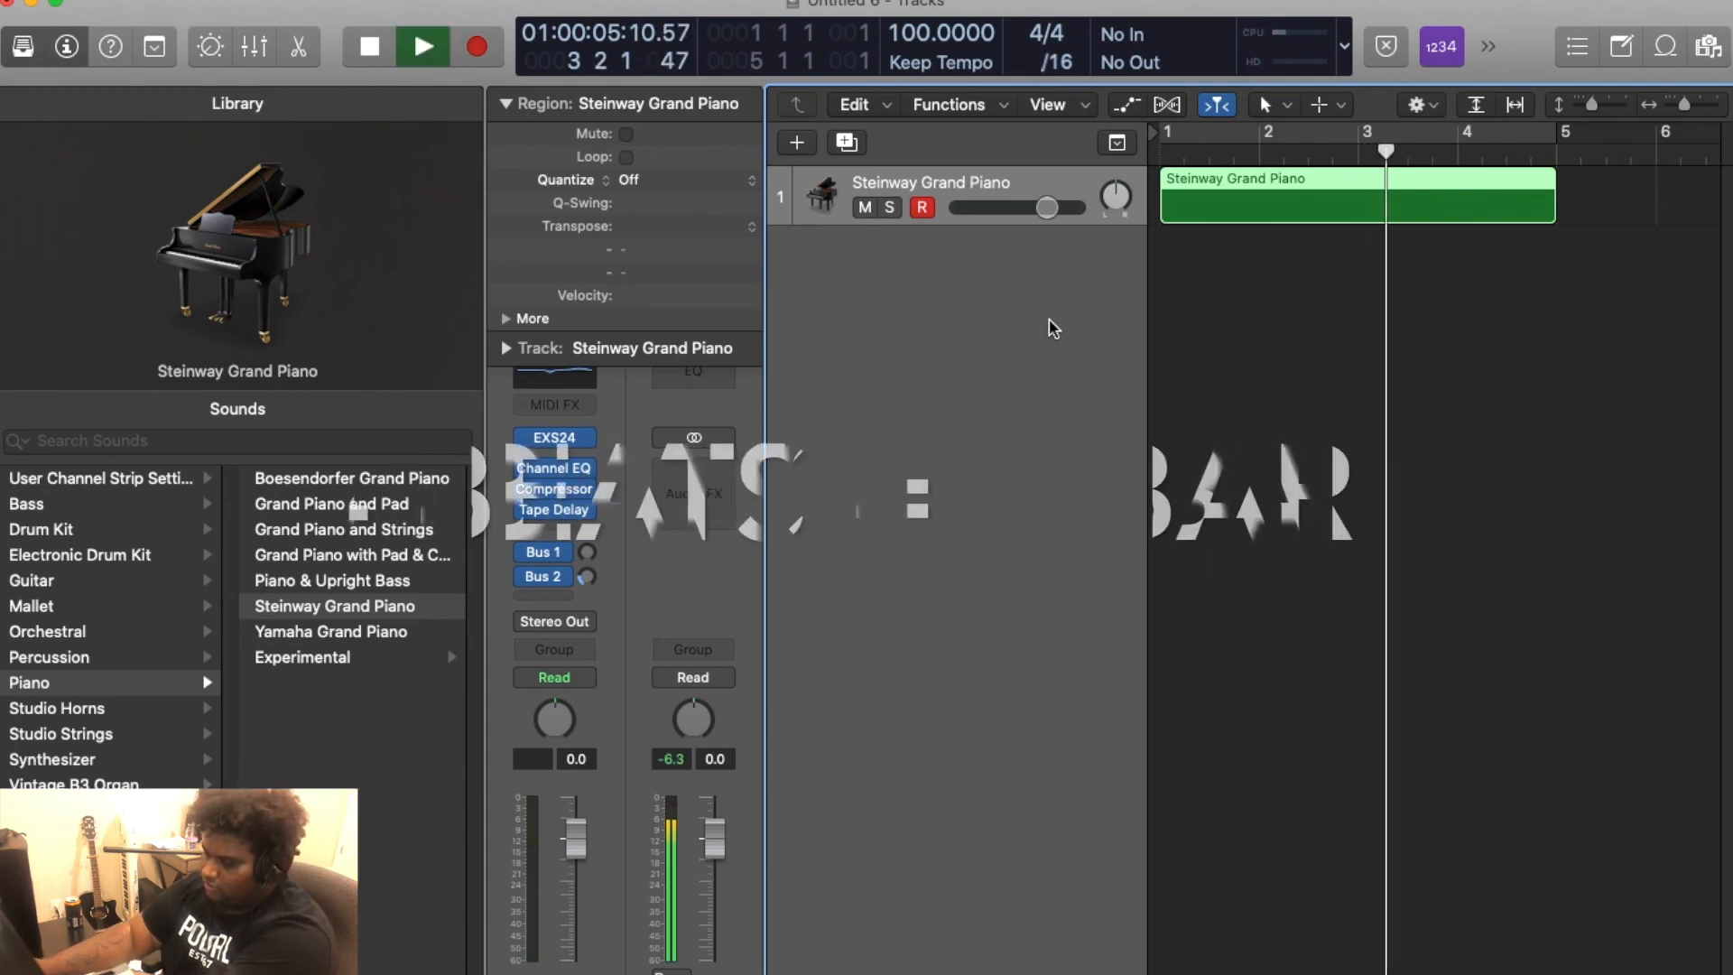
Turn on cycle playback over the four-bar range from bar 1 to bar 5 and stop playback
{"action": "left_click", "coordinate": [1450, 137]}
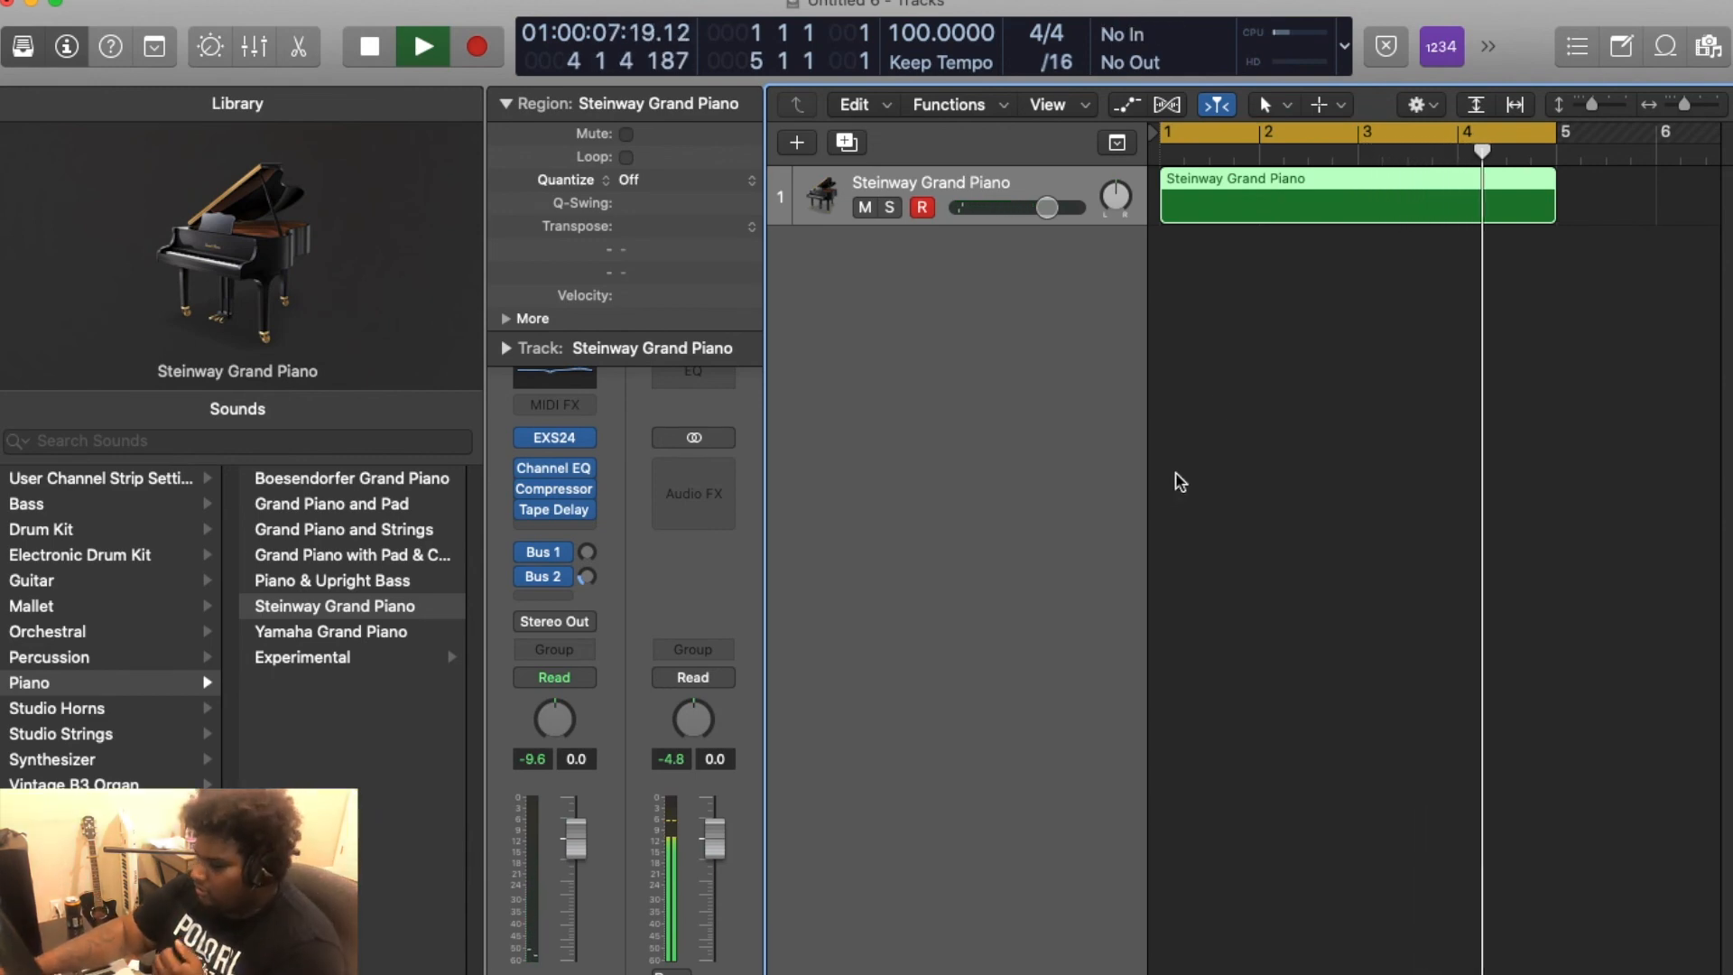
{"action": "key", "text": "space"}
{"action": "key", "text": "BackSpace"}
Open the piano region in the Piano Roll and enlarge the editor to fill most of the window
{"action": "double_click", "coordinate": [1203, 212]}
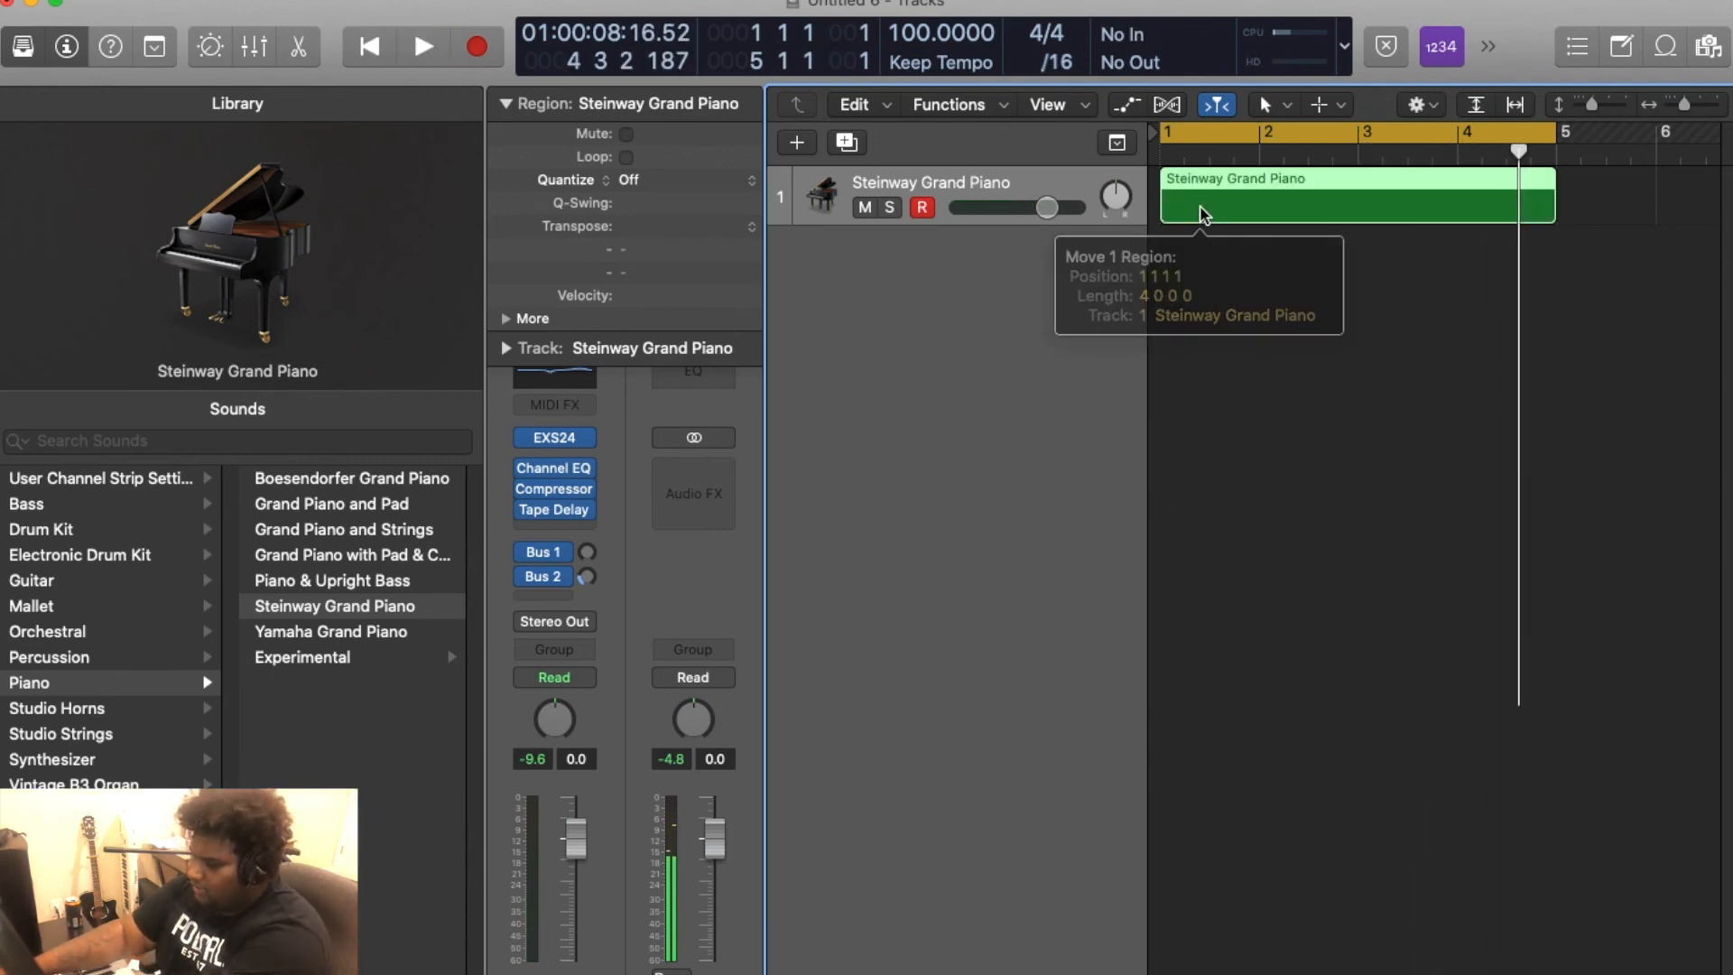
{"action": "left_click_drag", "start_coordinate": [1099, 727], "coordinate": [1127, 230]}
{"action": "scroll", "coordinate": [1129, 841], "scroll_direction": "up", "scroll_amount": 2}
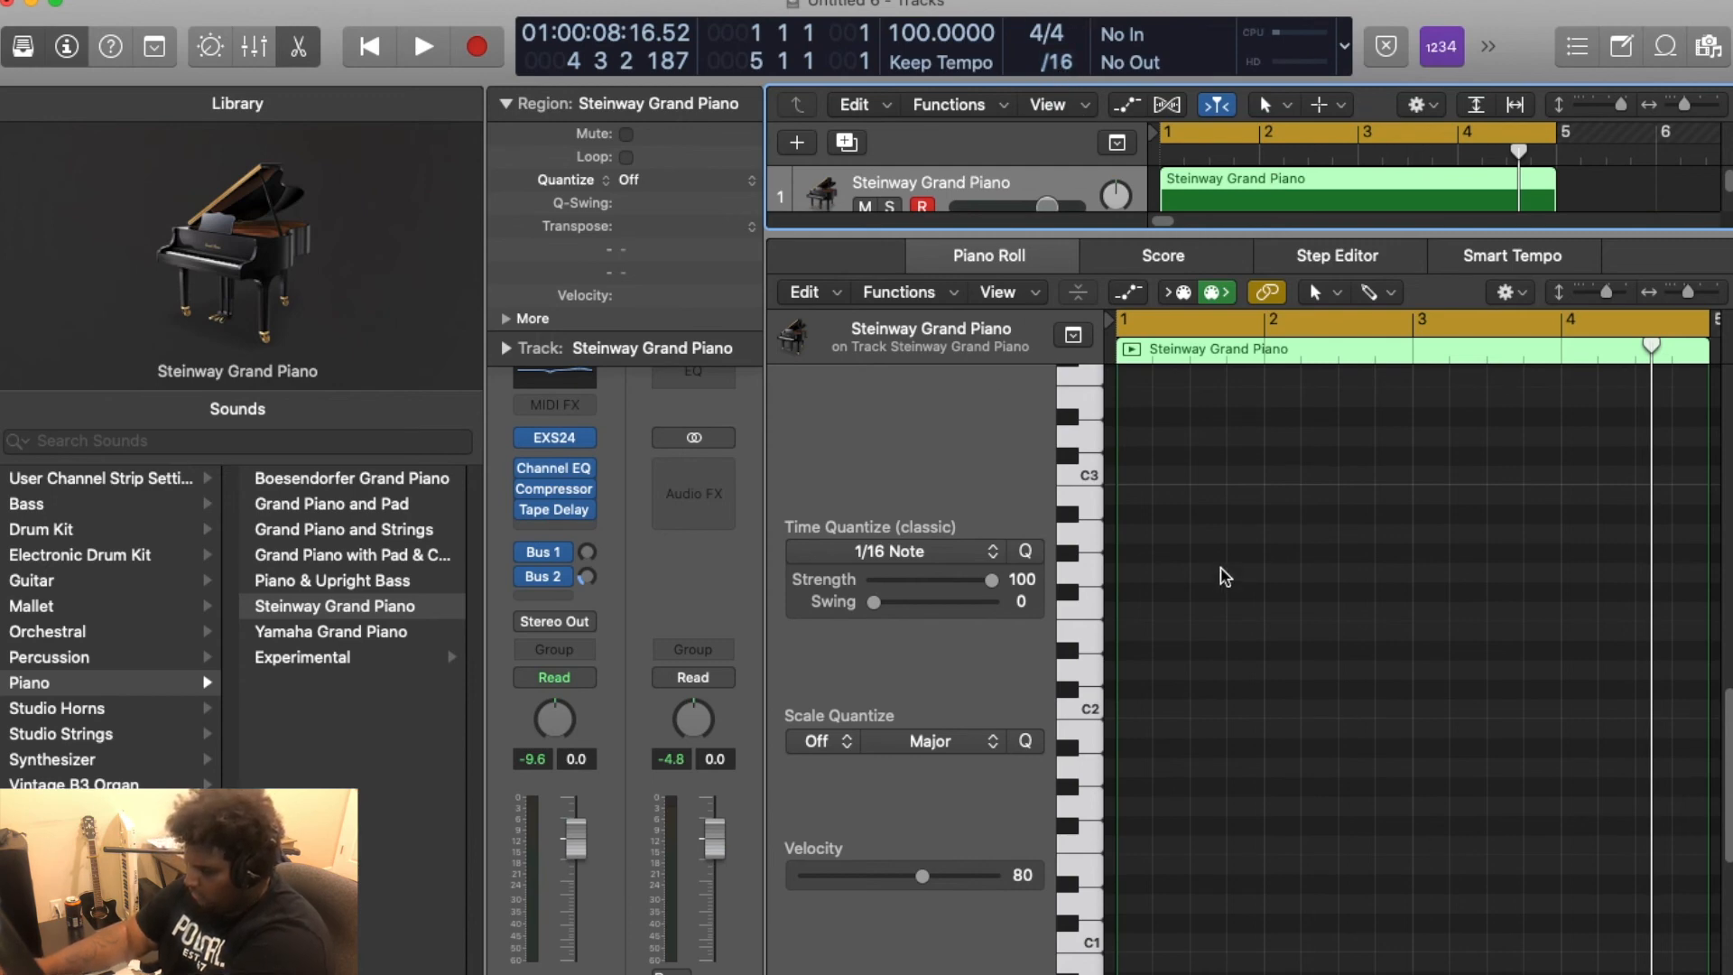
Hide the Inspector and the Library to give the Piano Roll the full window width
{"action": "scroll", "coordinate": [1221, 576], "scroll_direction": "up", "scroll_amount": 5}
{"action": "scroll", "coordinate": [1234, 588], "scroll_direction": "left", "scroll_amount": 15}
{"action": "scroll", "coordinate": [1204, 592], "scroll_direction": "down", "scroll_amount": 5}
{"action": "scroll", "coordinate": [1209, 592], "scroll_direction": "down", "scroll_amount": 5}
{"action": "scroll", "coordinate": [1219, 593], "scroll_direction": "up", "scroll_amount": 1}
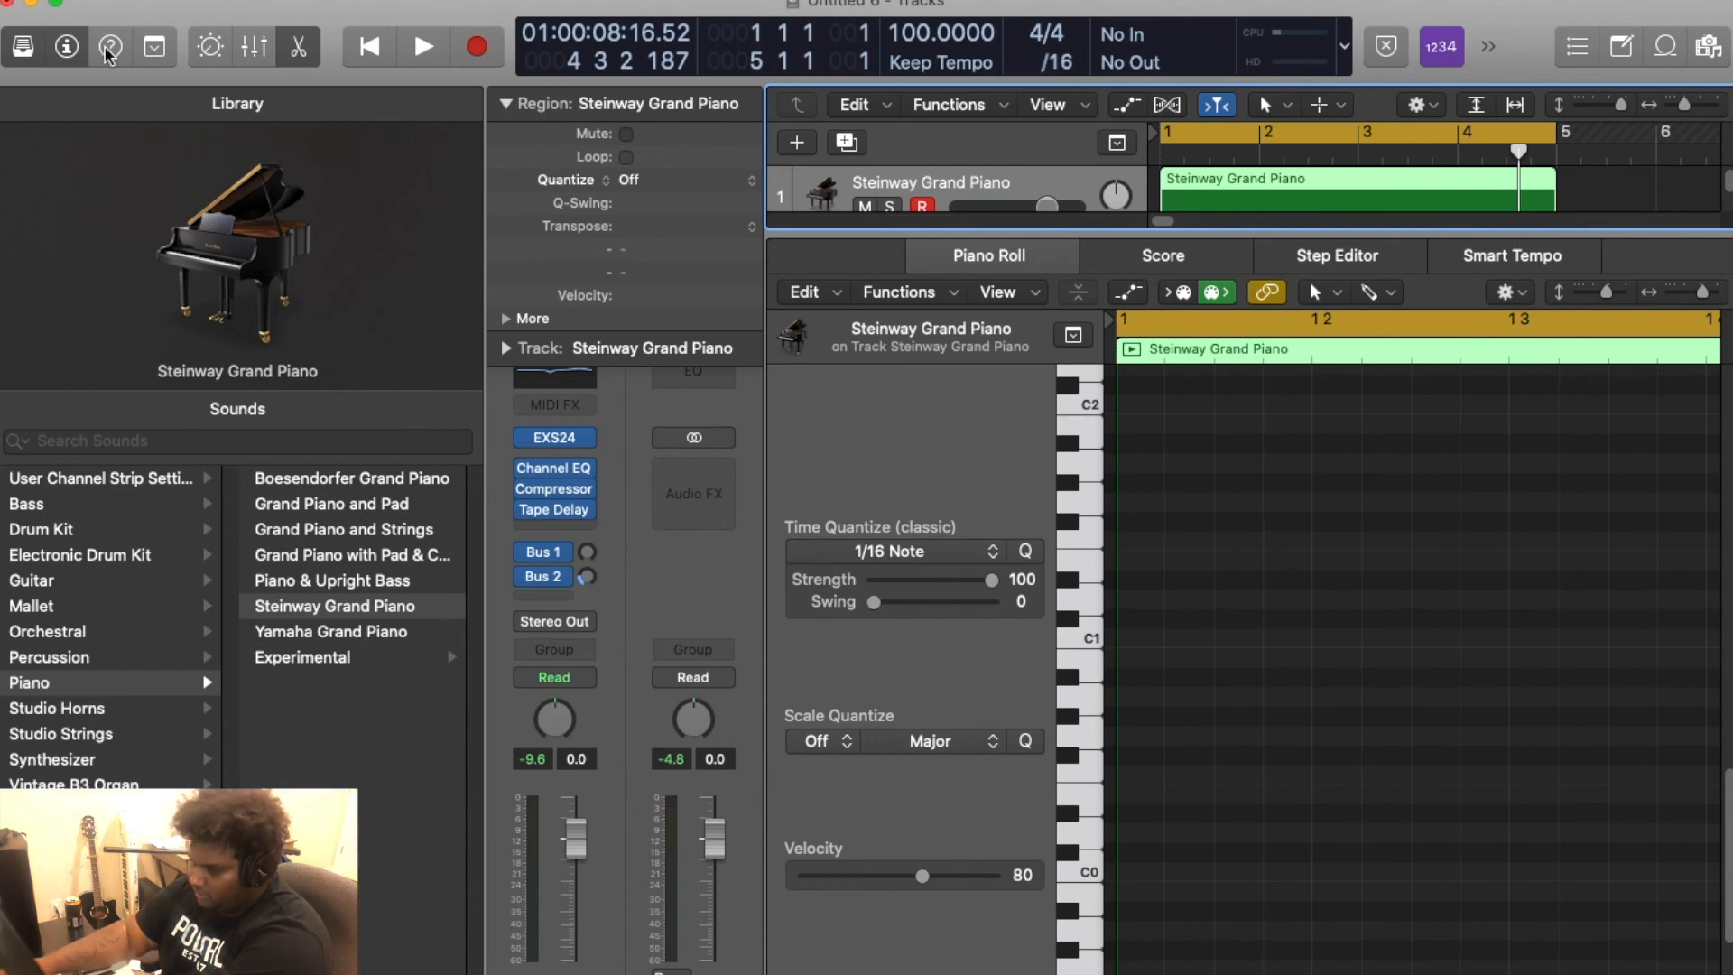
{"action": "left_click", "coordinate": [66, 50]}
{"action": "left_click", "coordinate": [33, 51]}
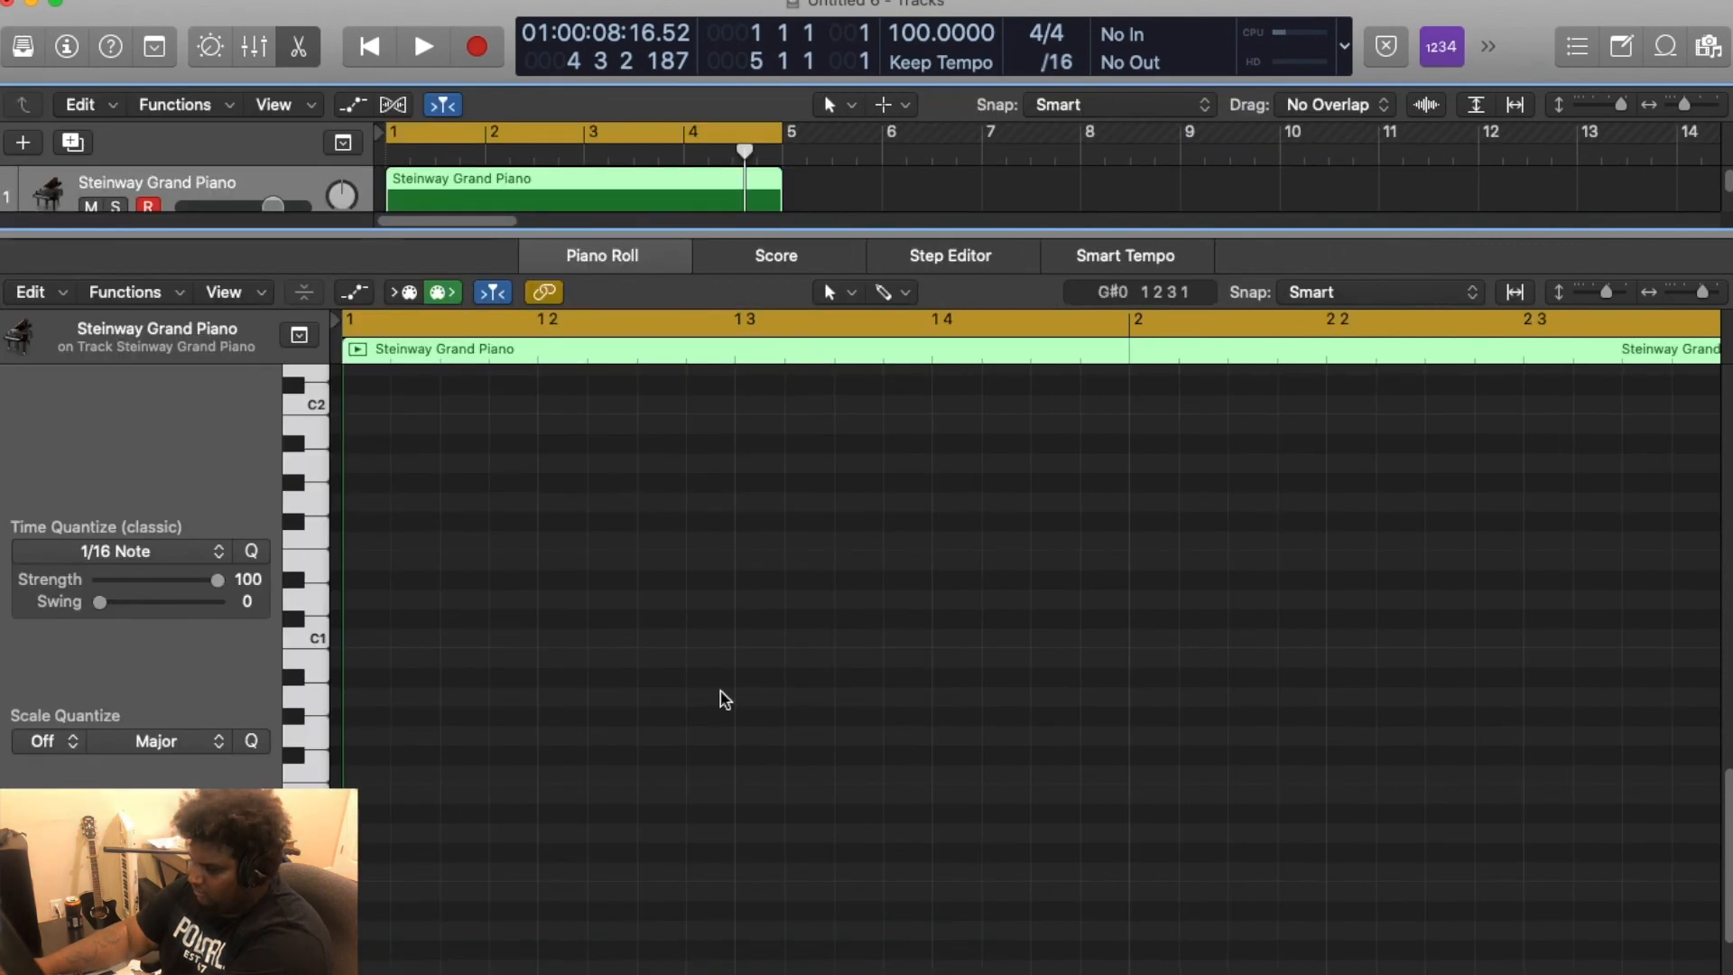
Play the region briefly from the beginning and examine the beat subdivisions in the Piano Roll grid
{"action": "scroll", "coordinate": [623, 556], "scroll_direction": "down", "scroll_amount": 2}
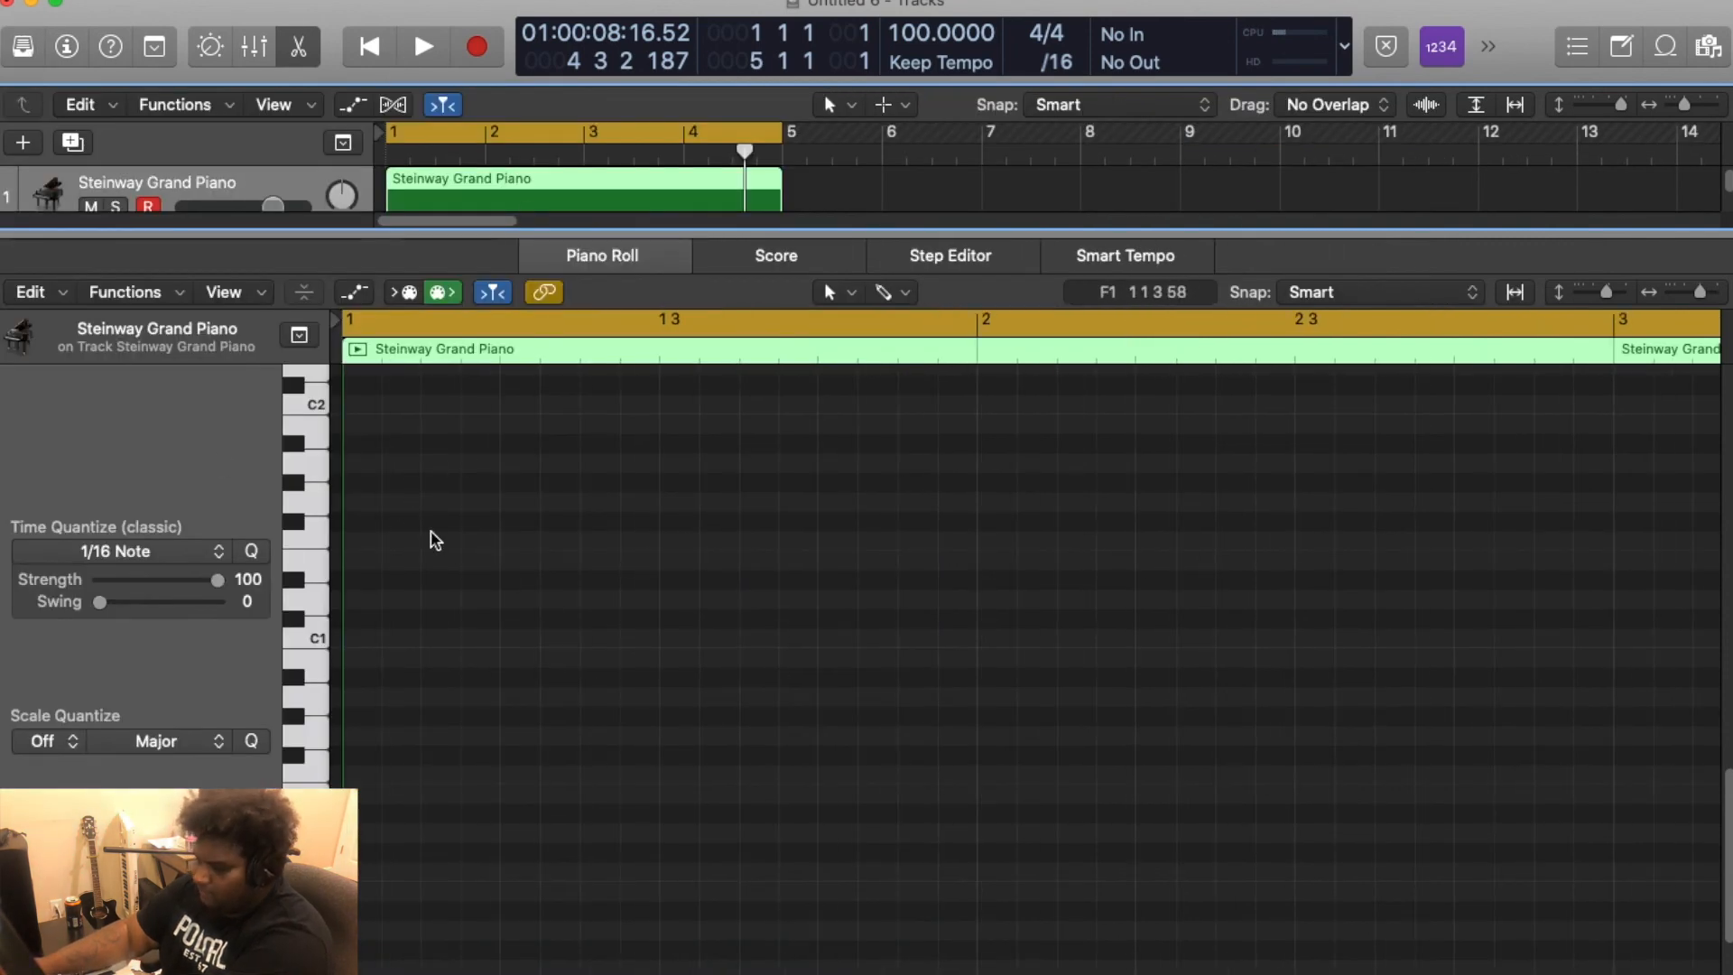
{"action": "scroll", "coordinate": [401, 495], "scroll_direction": "down", "scroll_amount": 3}
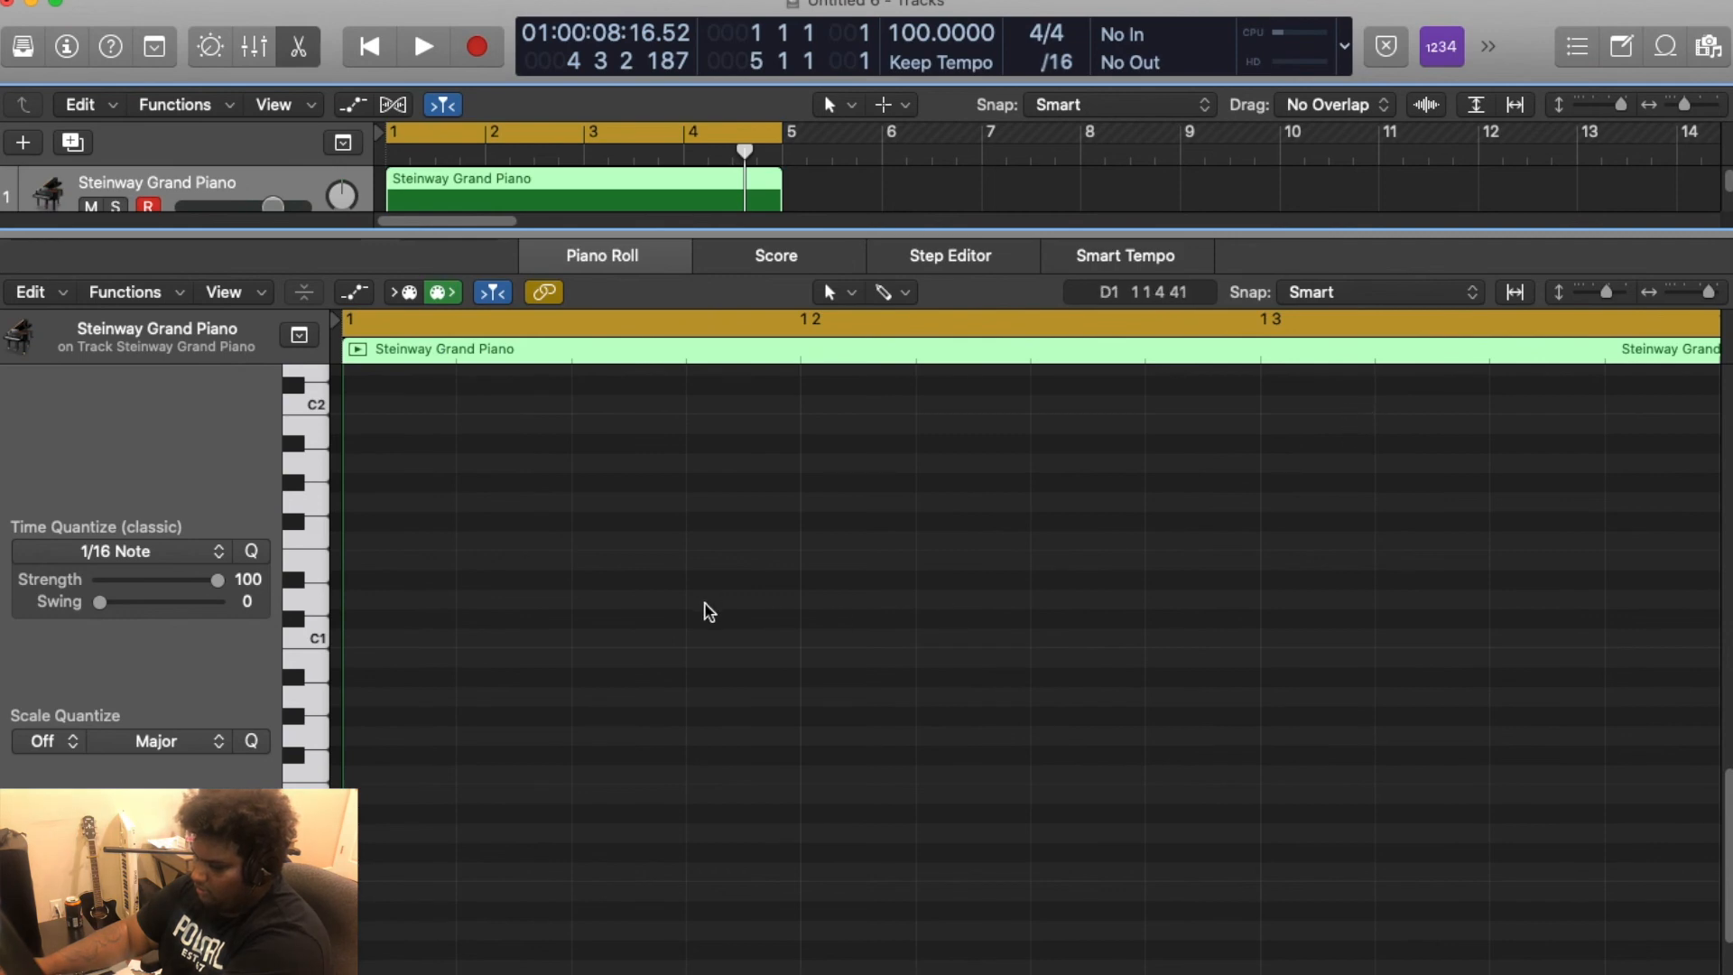
{"action": "key", "text": "Return"}
{"action": "key", "text": "space"}
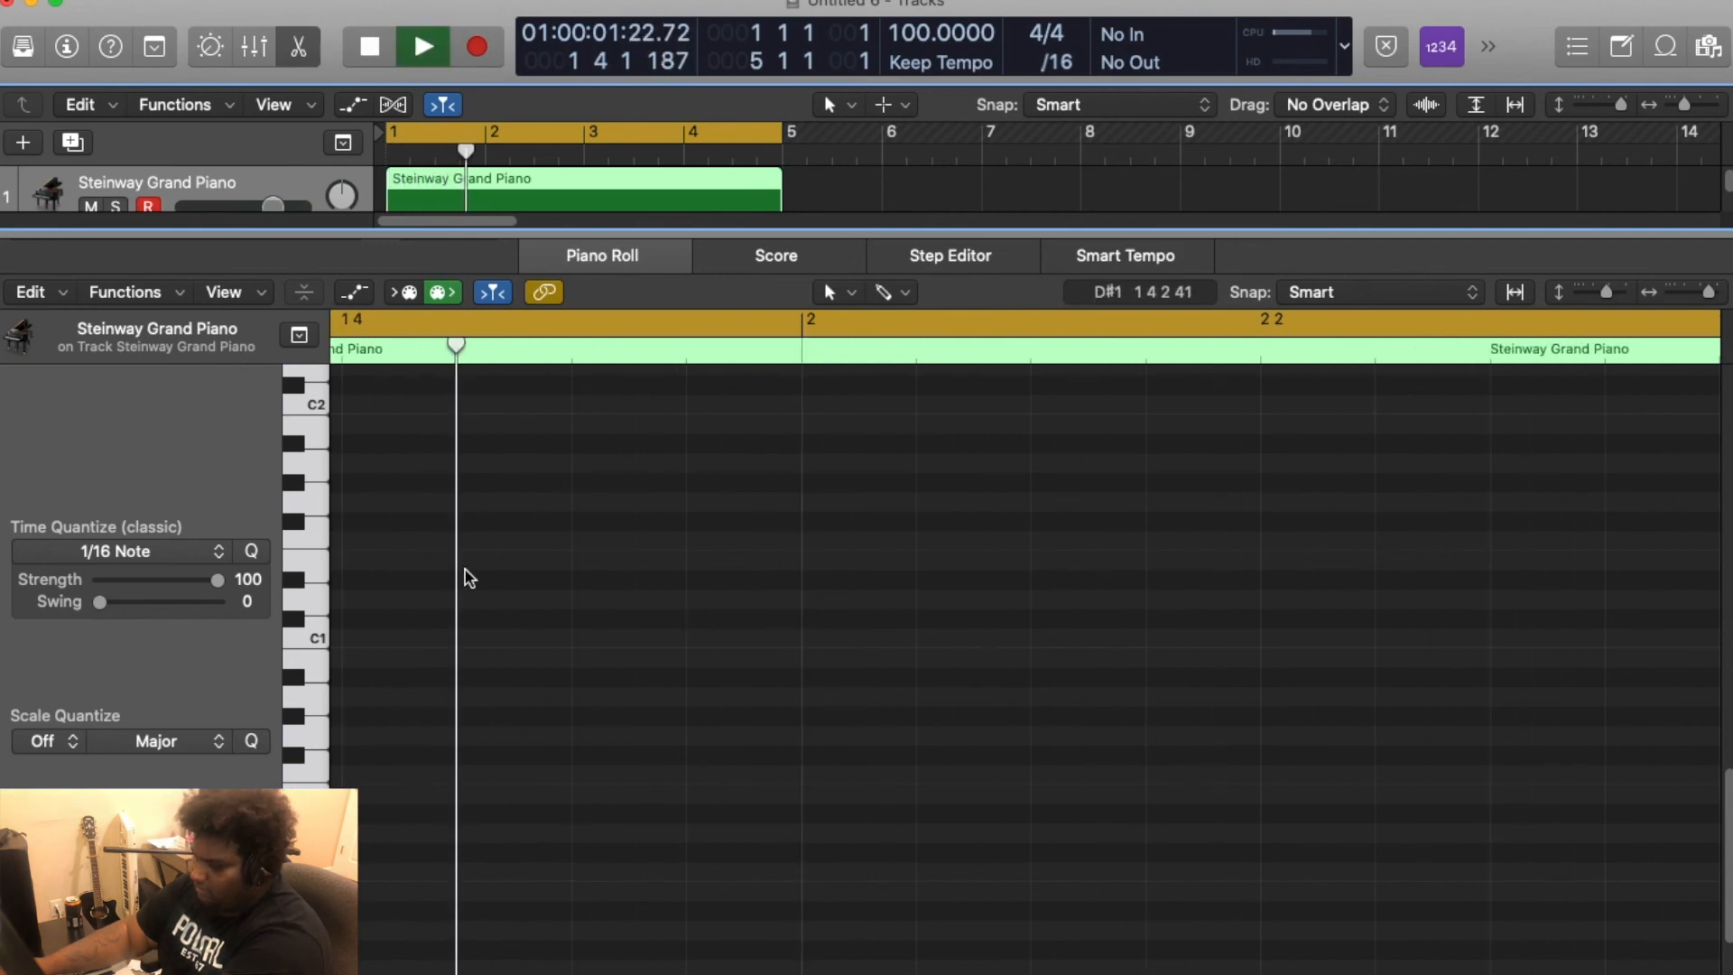
{"action": "key", "text": "space"}
{"action": "scroll", "coordinate": [632, 593], "scroll_direction": "left", "scroll_amount": 5}
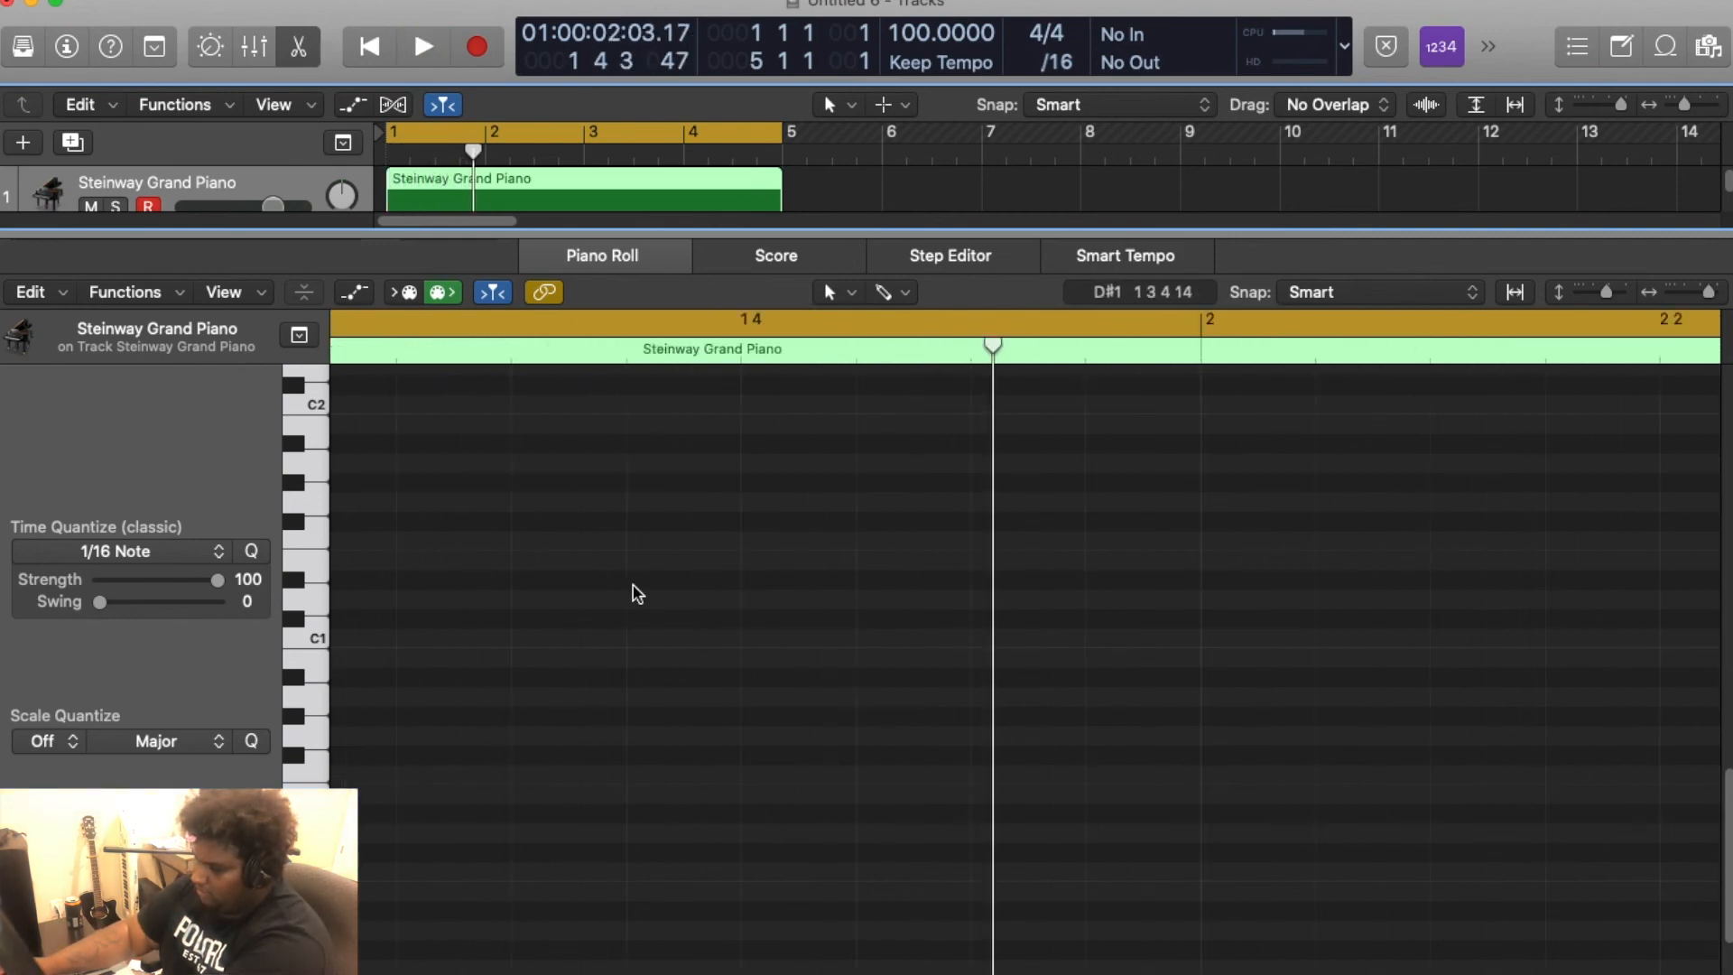
Set the project's grid division to /4
{"action": "left_click", "coordinate": [1056, 62]}
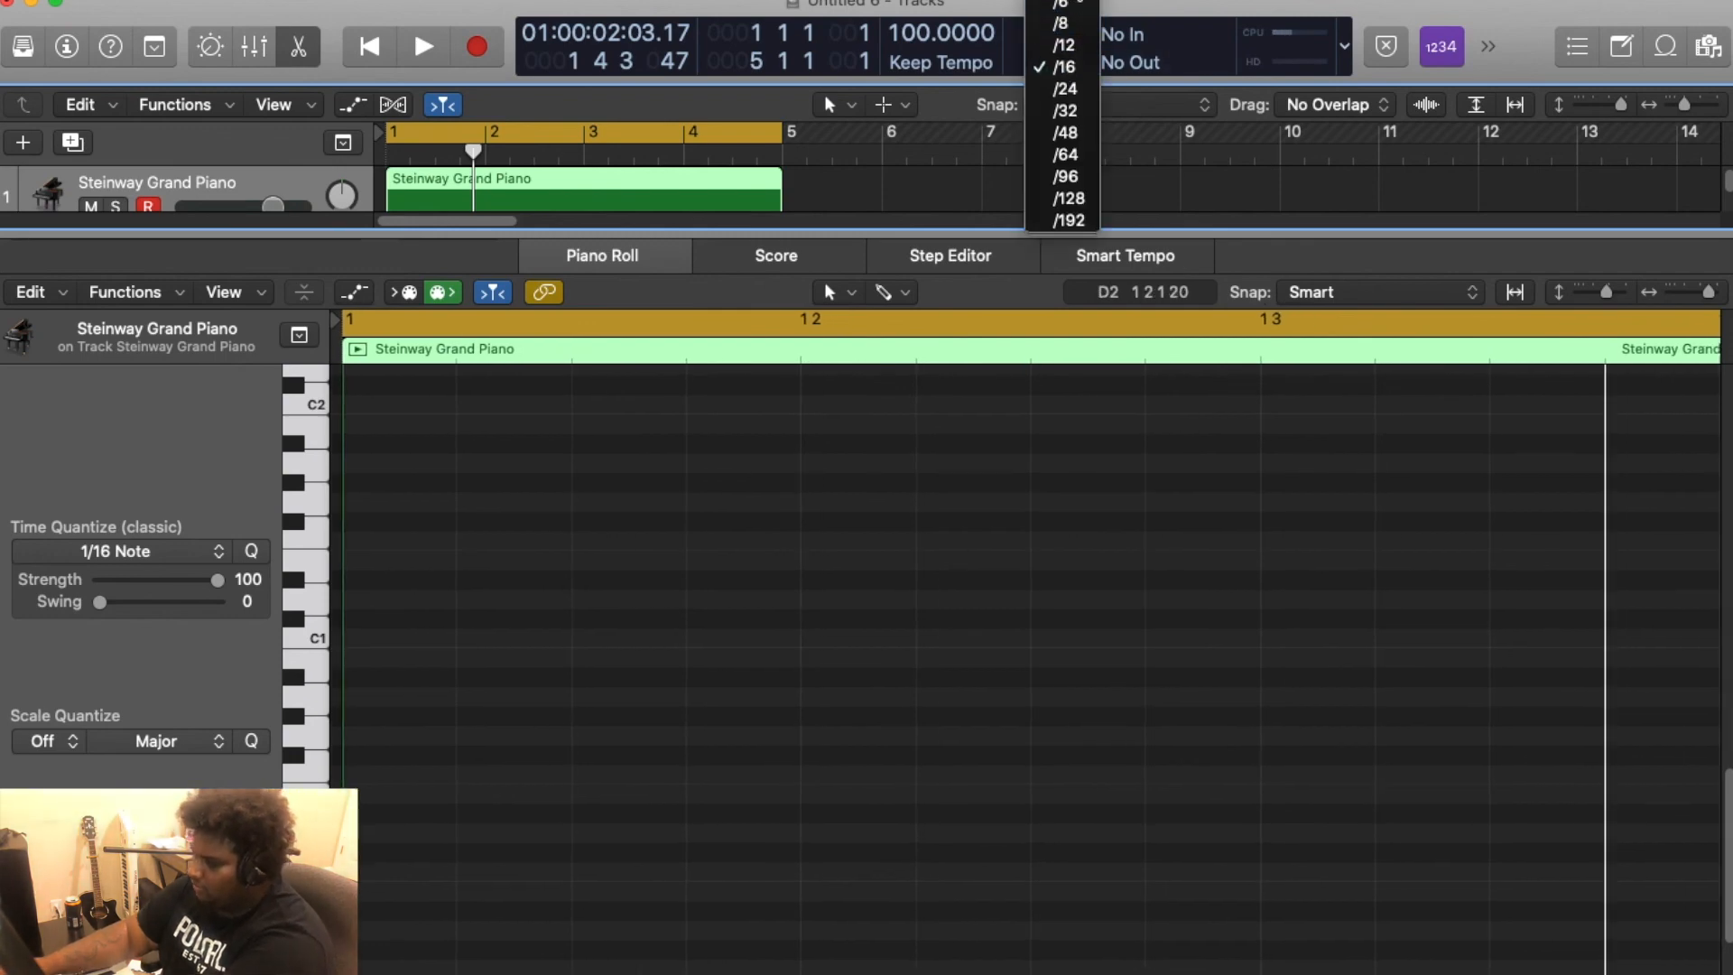
{"action": "left_click", "coordinate": [1061, 65]}
{"action": "left_click", "coordinate": [1061, 65]}
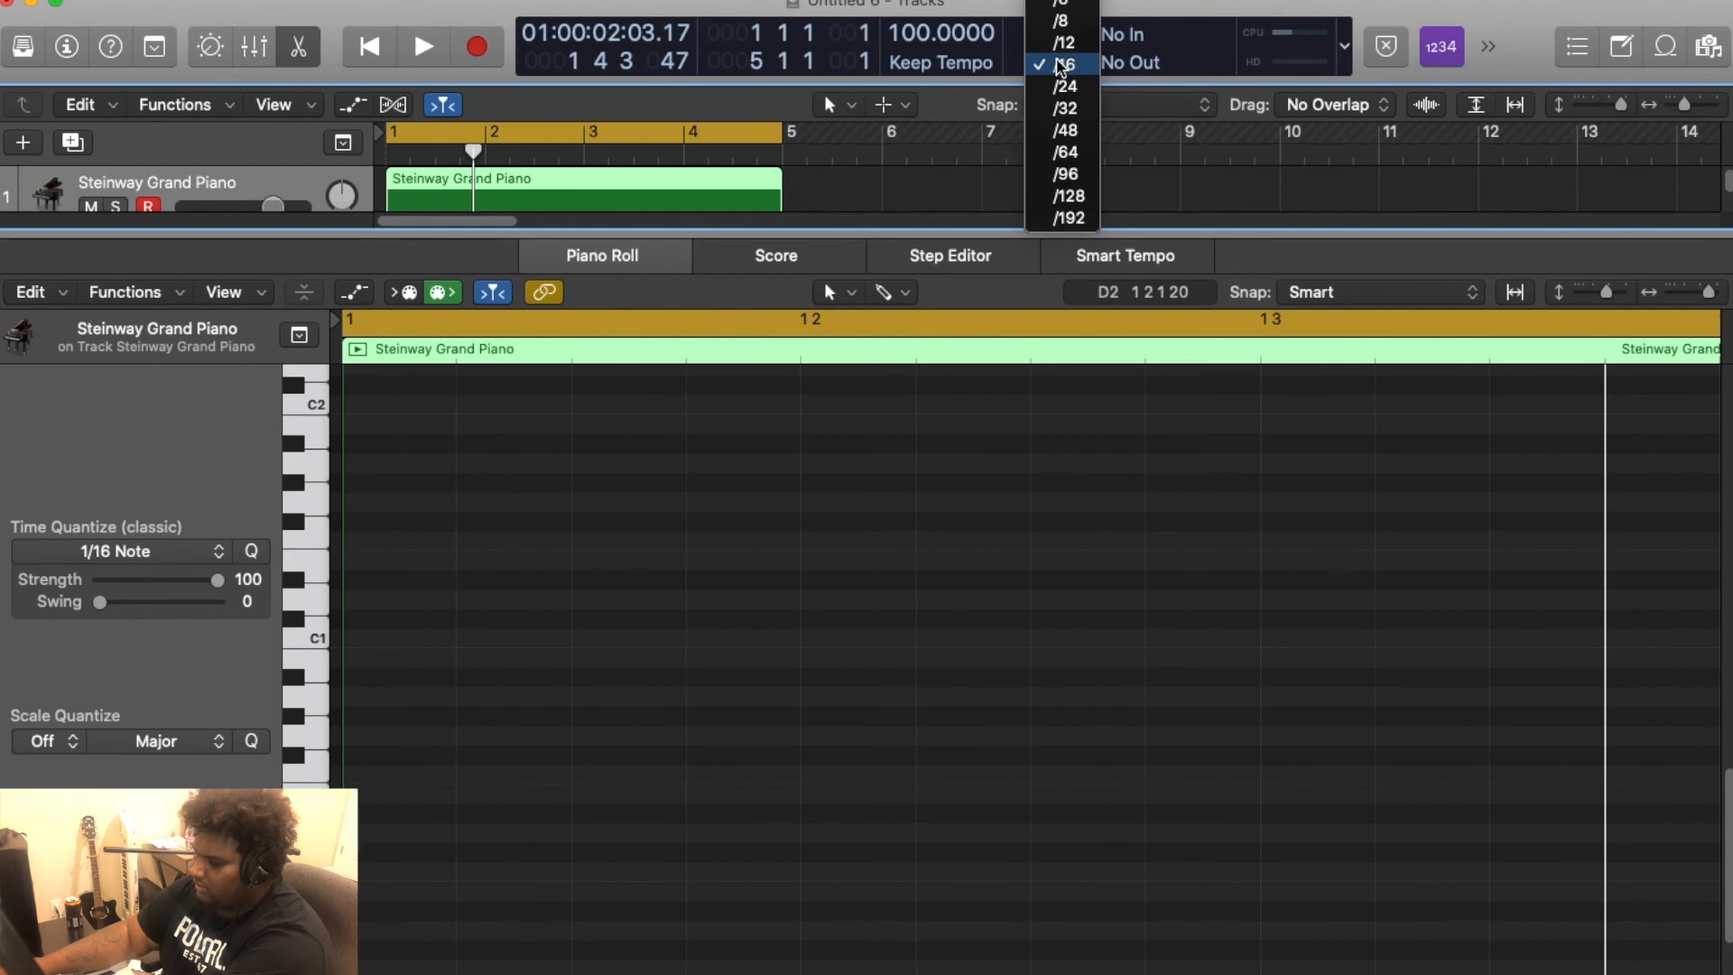
{"action": "left_click", "coordinate": [1061, 0]}
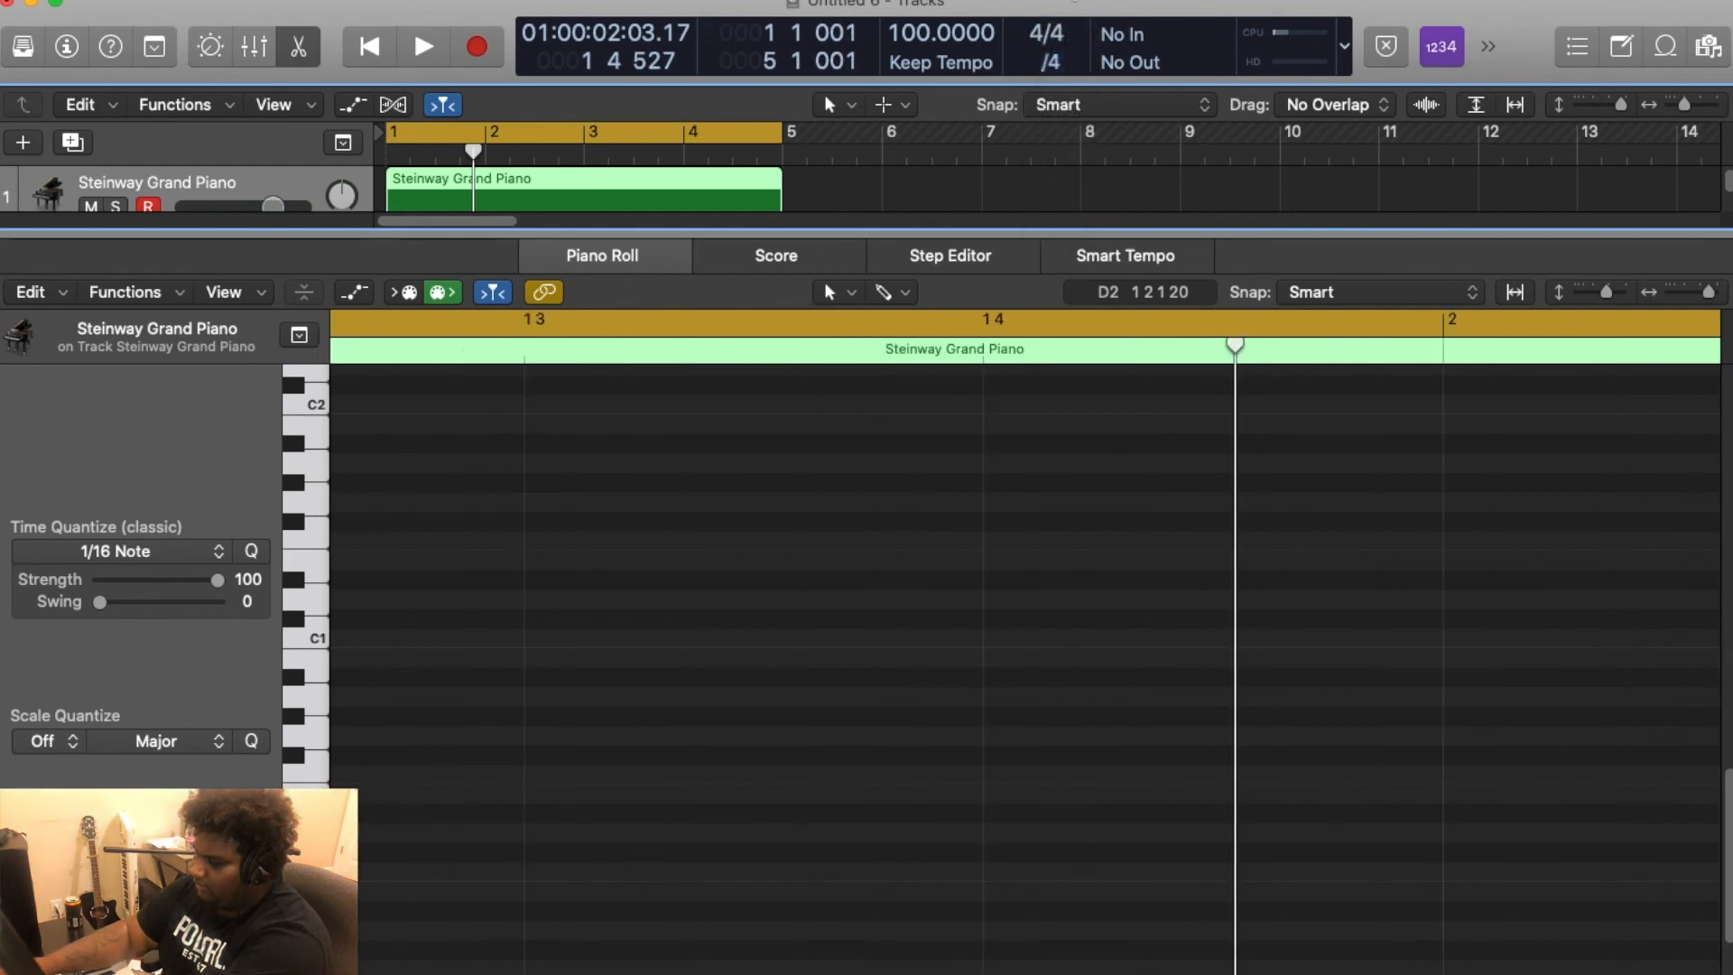
Examine the quarter-note grid across the first bars of the Piano Roll, playing the region briefly against it
{"action": "scroll", "coordinate": [767, 603], "scroll_direction": "down", "scroll_amount": 5}
{"action": "scroll", "coordinate": [613, 598], "scroll_direction": "up", "scroll_amount": 5}
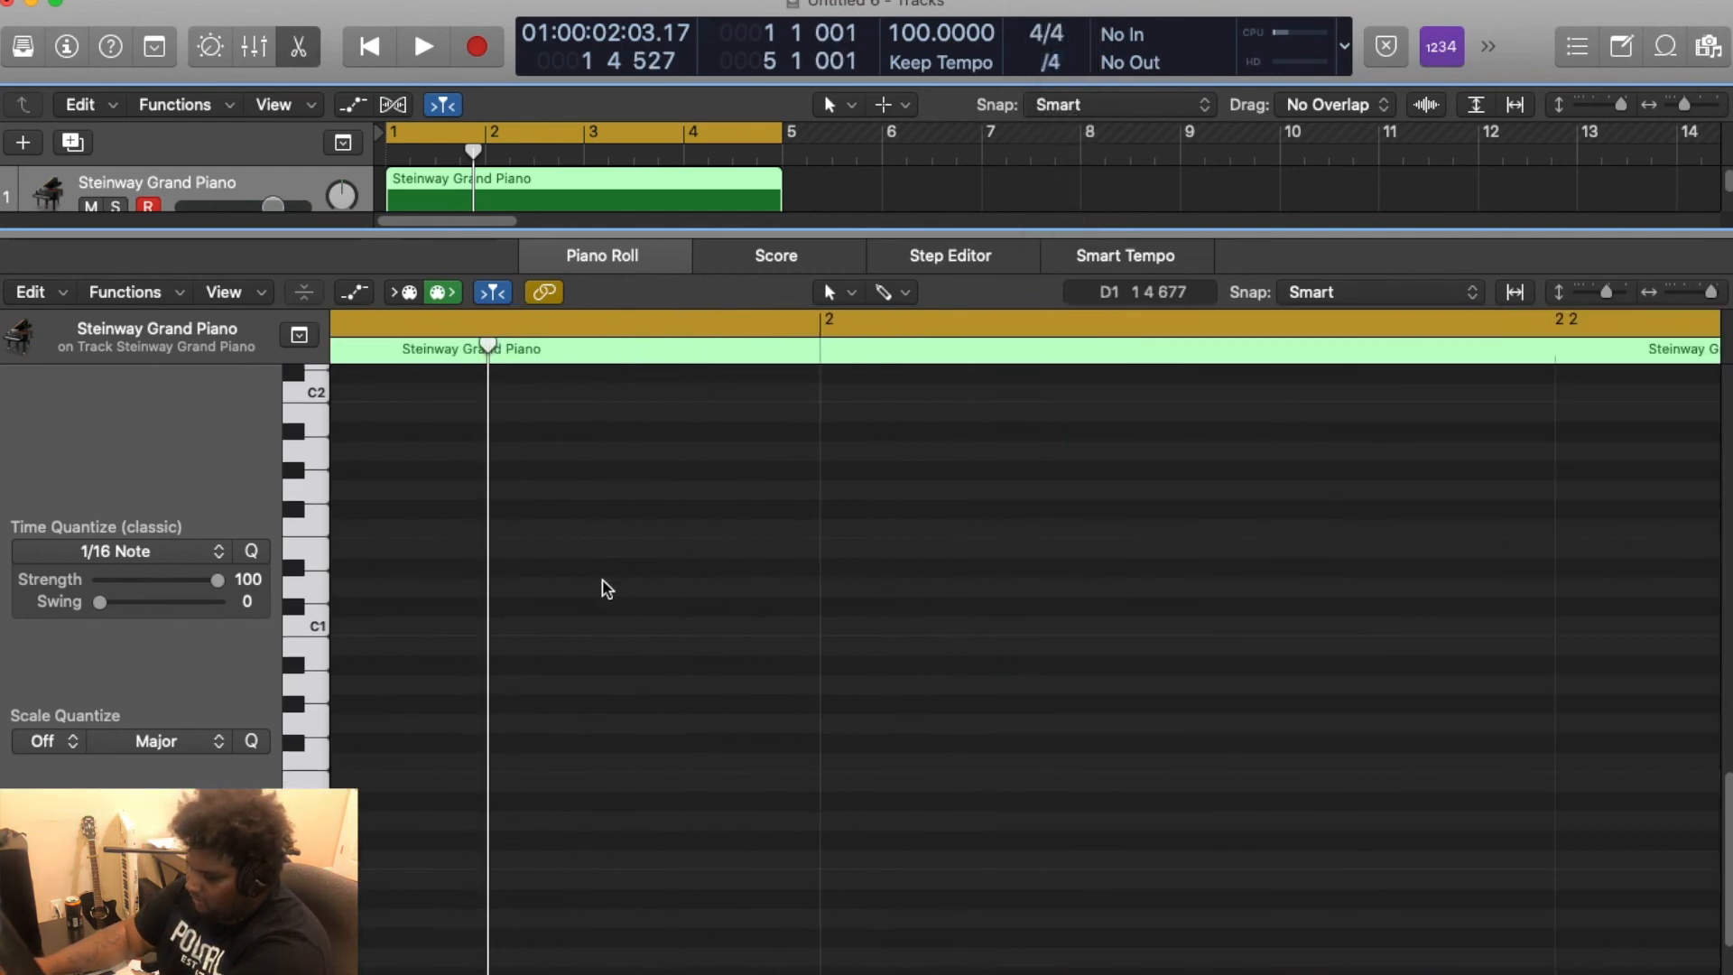
{"action": "scroll", "coordinate": [487, 564], "scroll_direction": "down", "scroll_amount": 2}
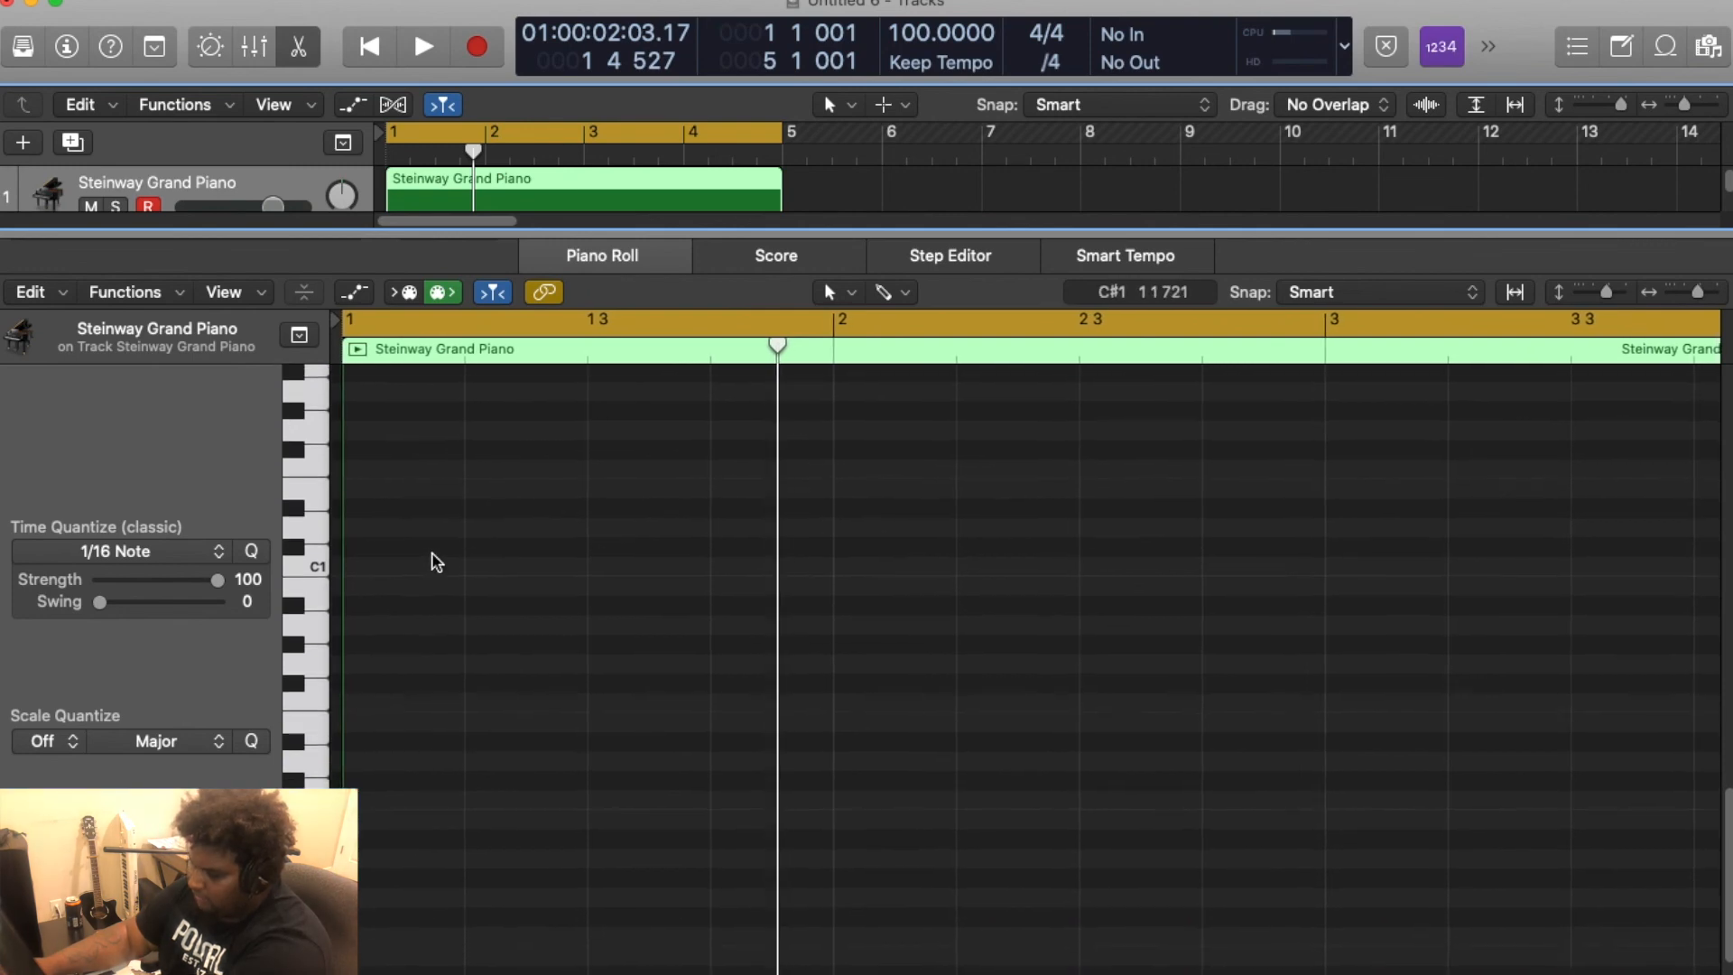
{"action": "key", "text": "space"}
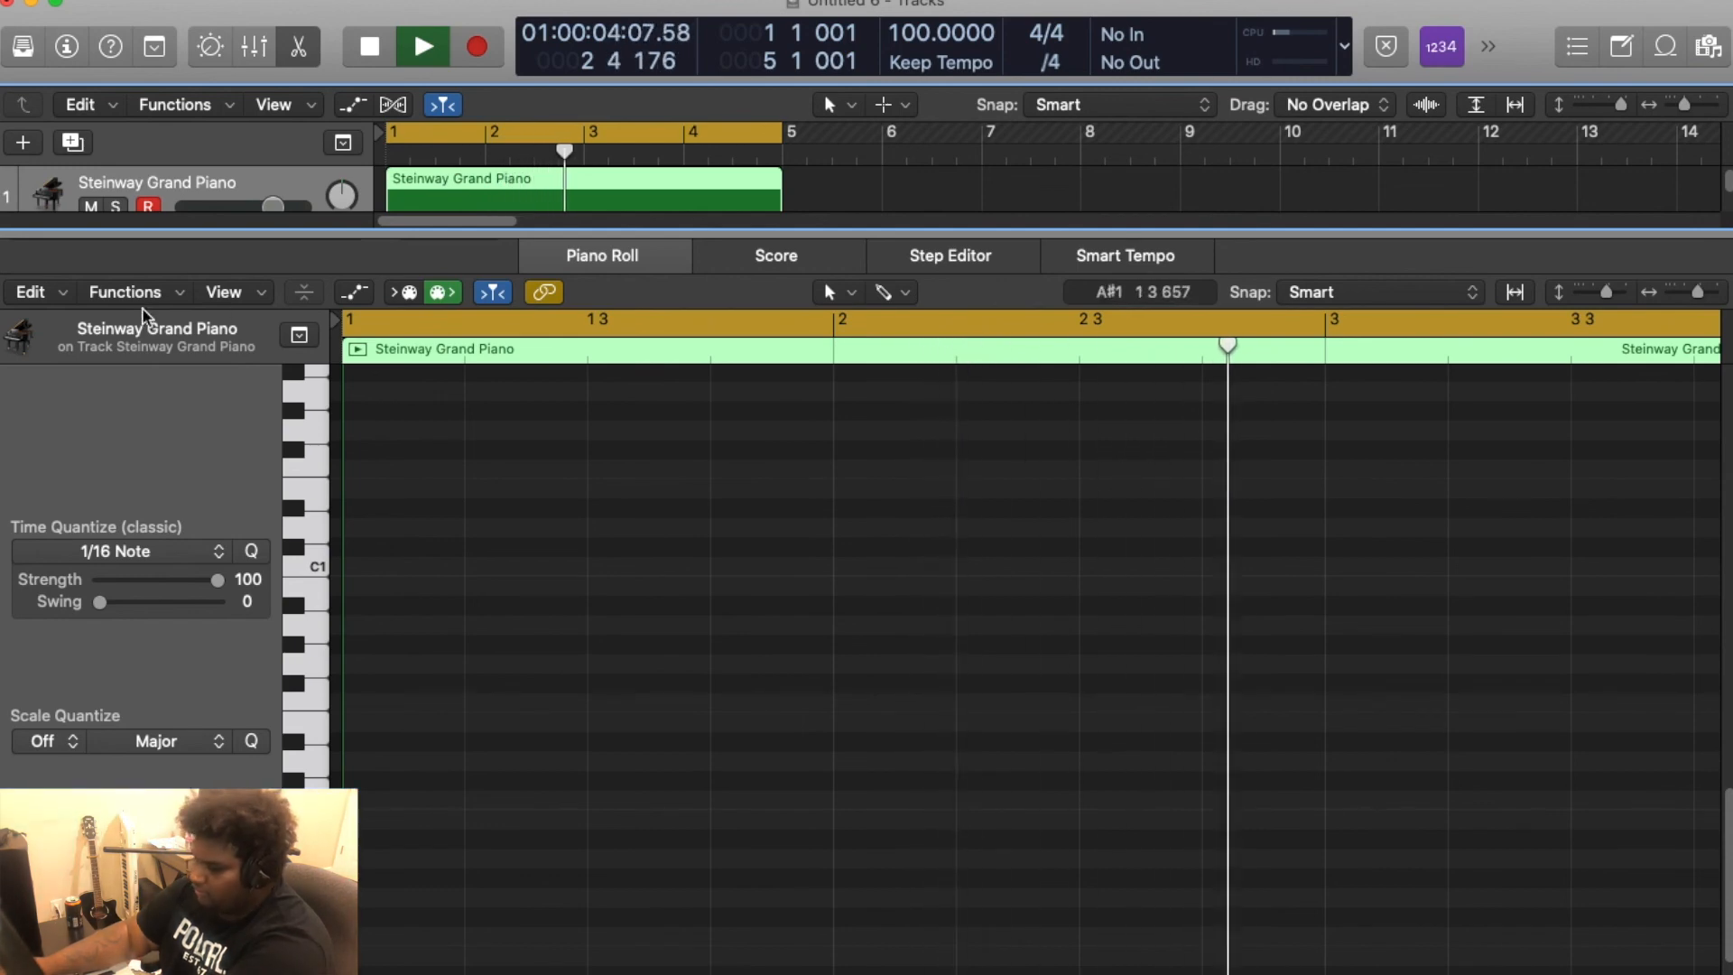
{"action": "key", "text": "space"}
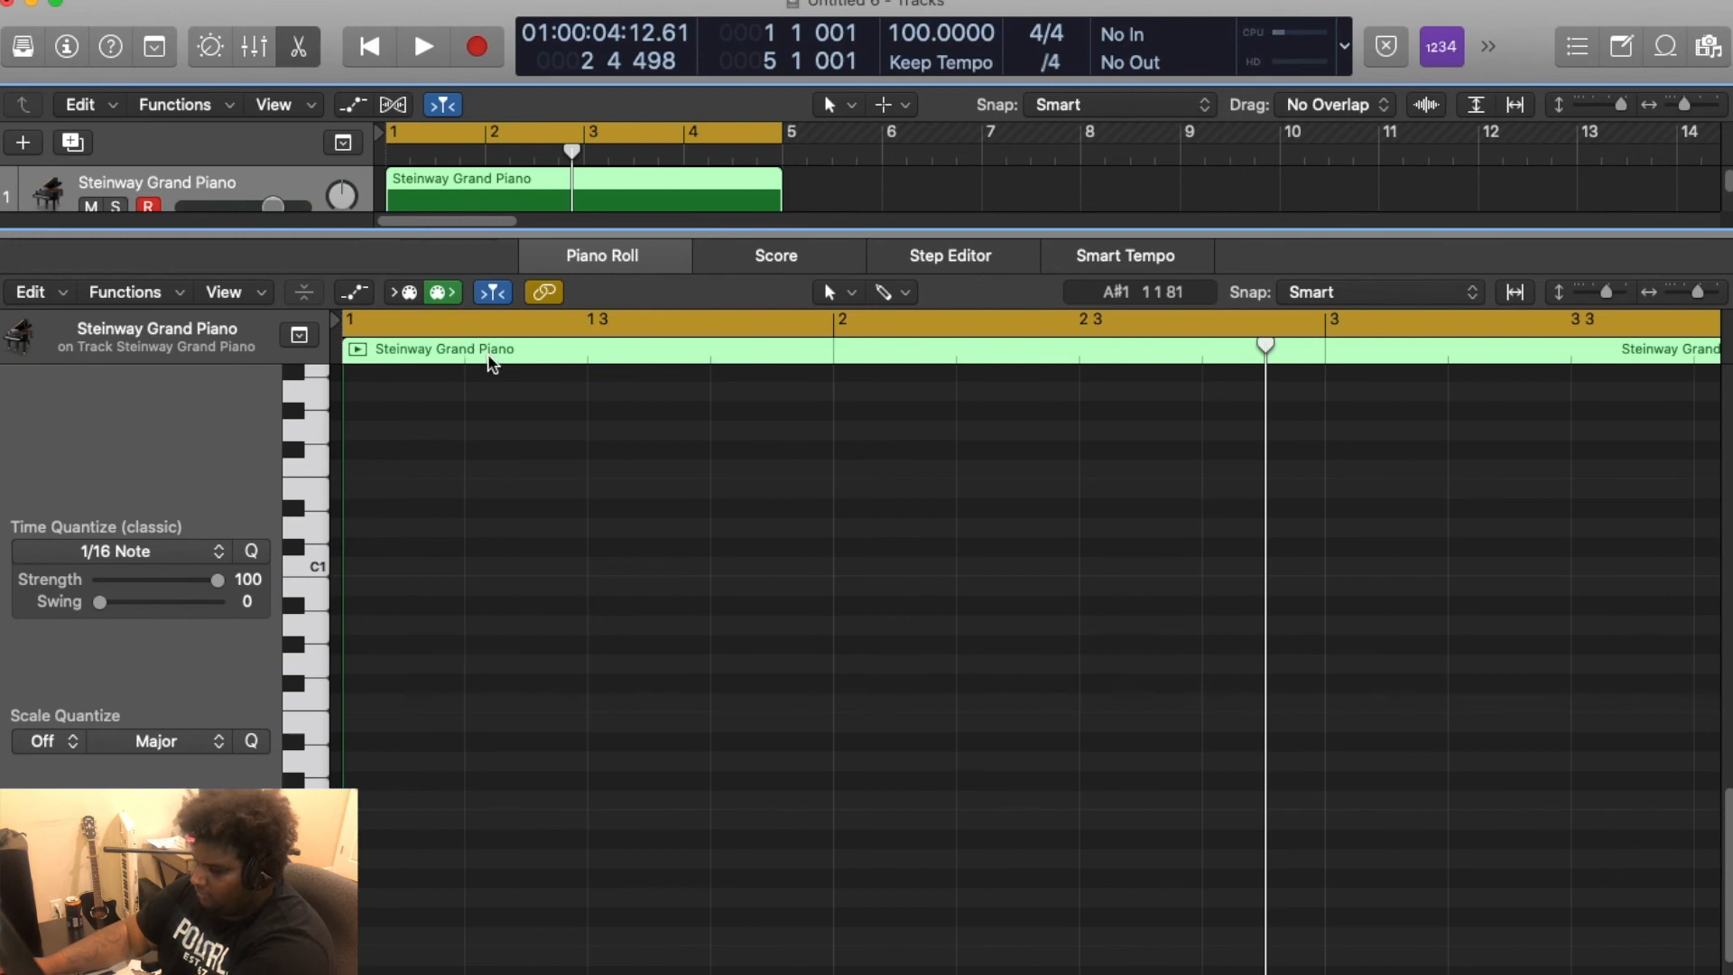
{"action": "scroll", "coordinate": [491, 363], "scroll_direction": "up", "scroll_amount": 3}
{"action": "scroll", "coordinate": [490, 370], "scroll_direction": "left", "scroll_amount": 8}
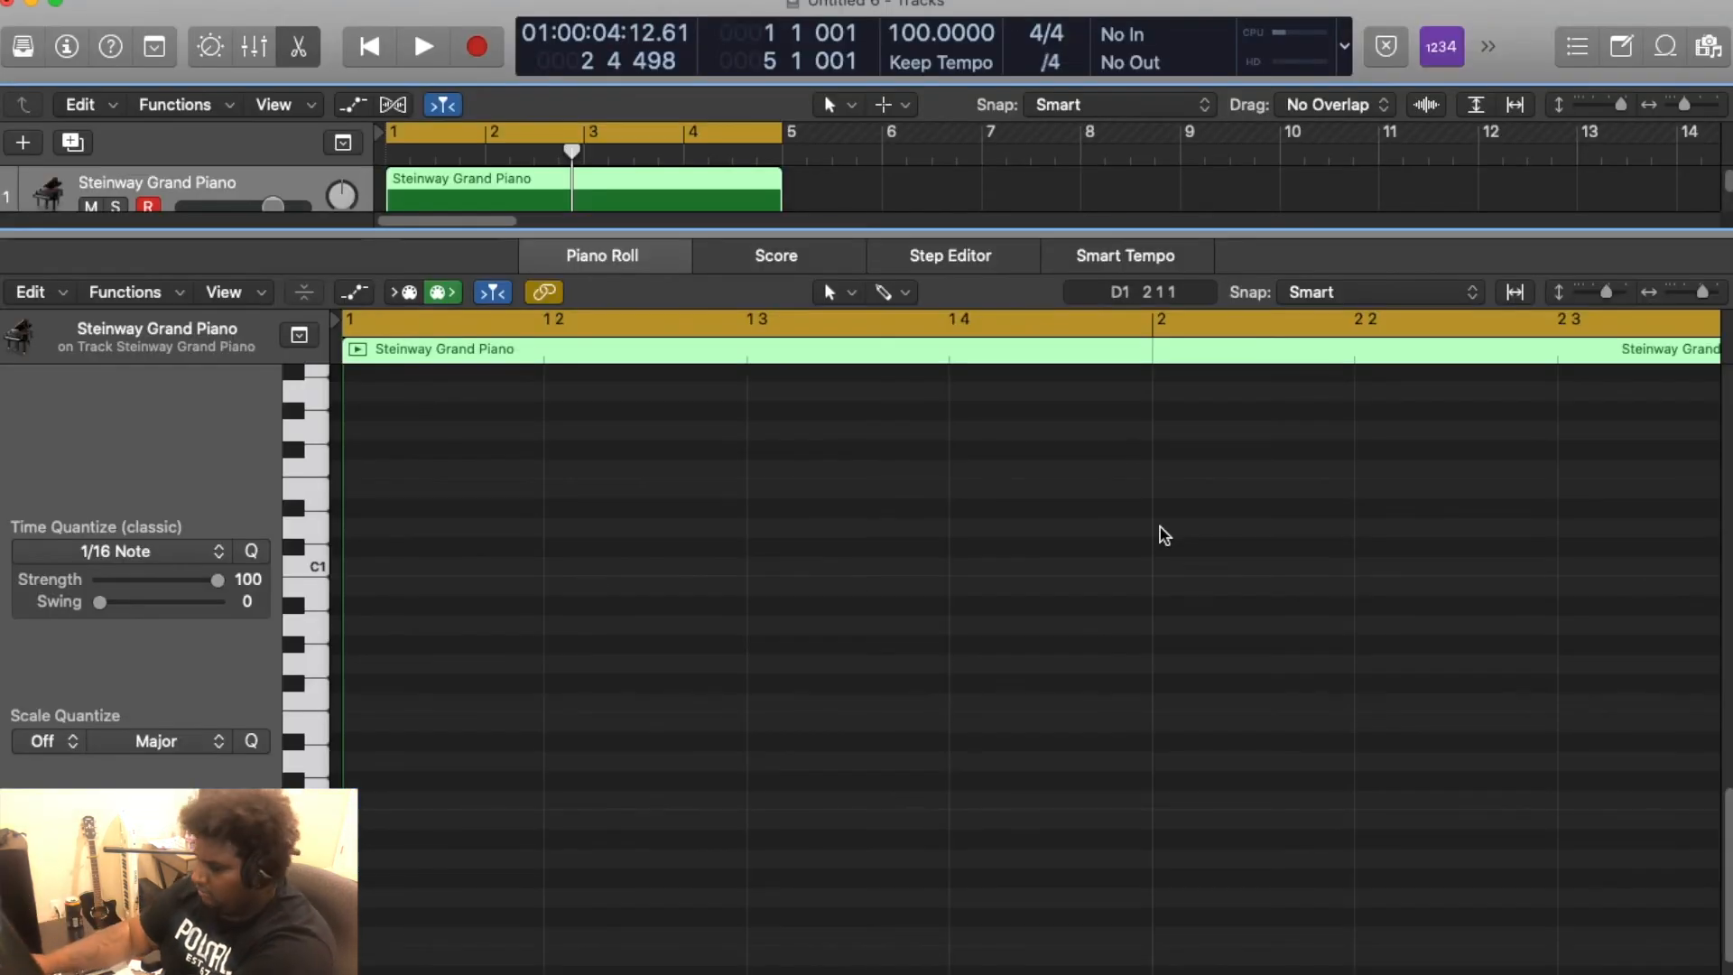
{"action": "scroll", "coordinate": [1498, 836], "scroll_direction": "down", "scroll_amount": 3}
{"action": "scroll", "coordinate": [917, 604], "scroll_direction": "left", "scroll_amount": 1}
{"action": "scroll", "coordinate": [911, 600], "scroll_direction": "down", "scroll_amount": 1}
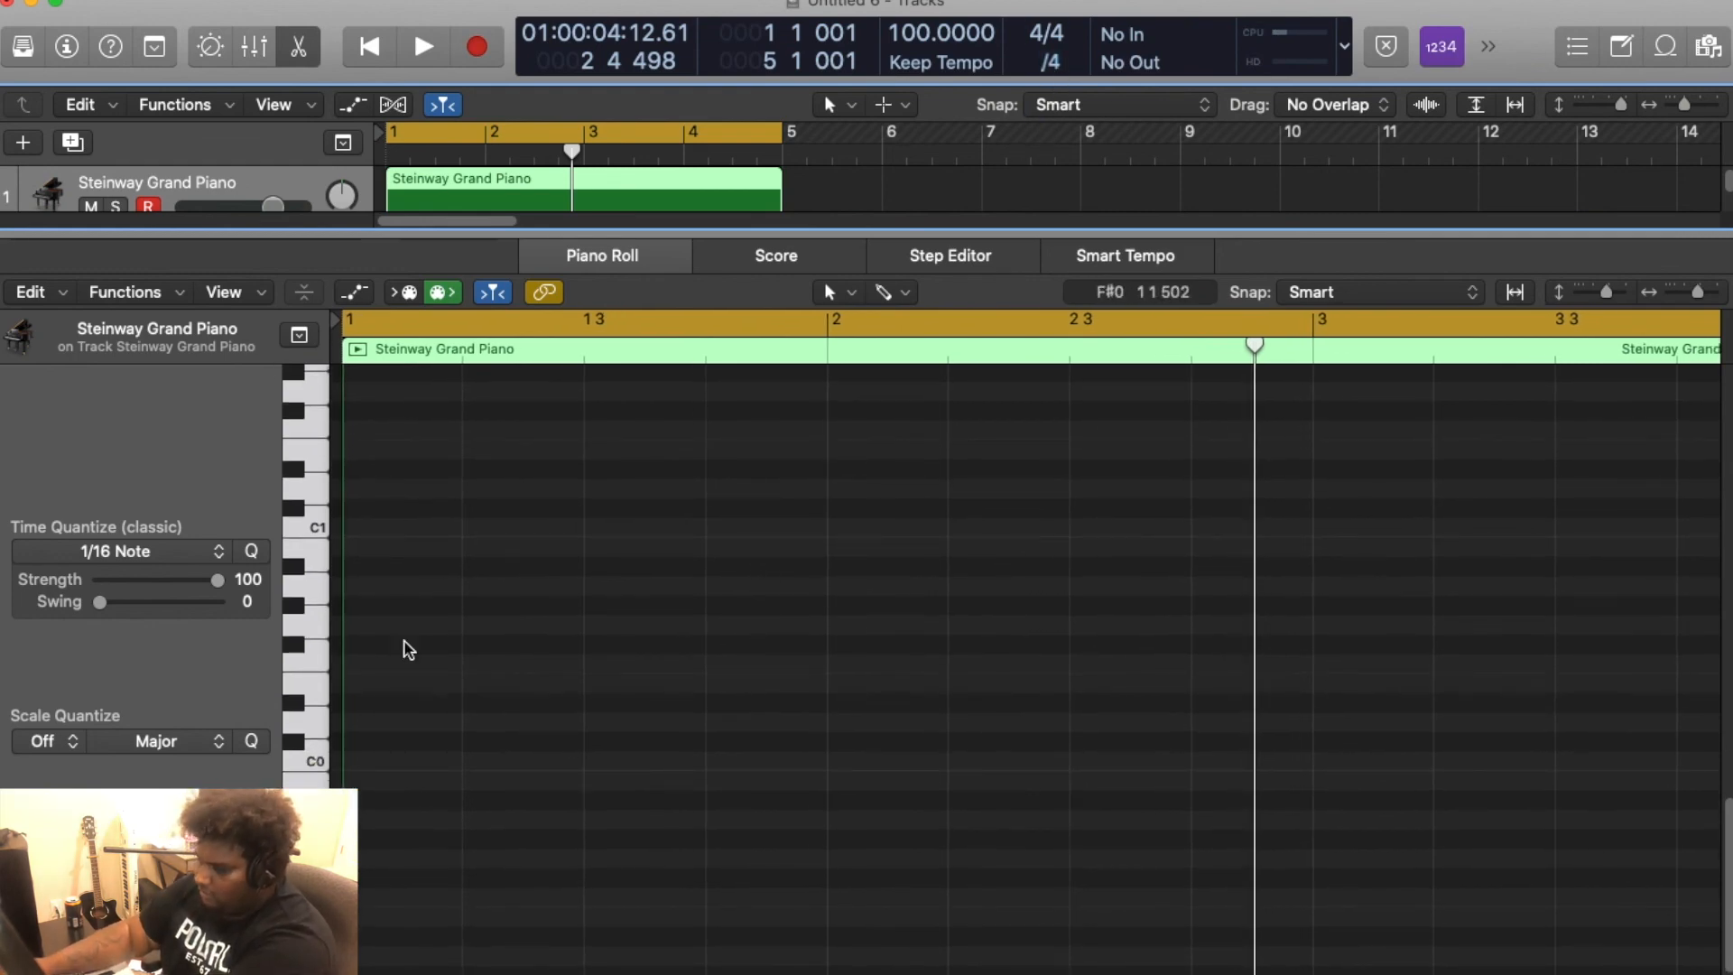
Enlarge the Tracks area above the Piano Roll and show the Inspector
{"action": "left_click_drag", "start_coordinate": [480, 232], "coordinate": [478, 681]}
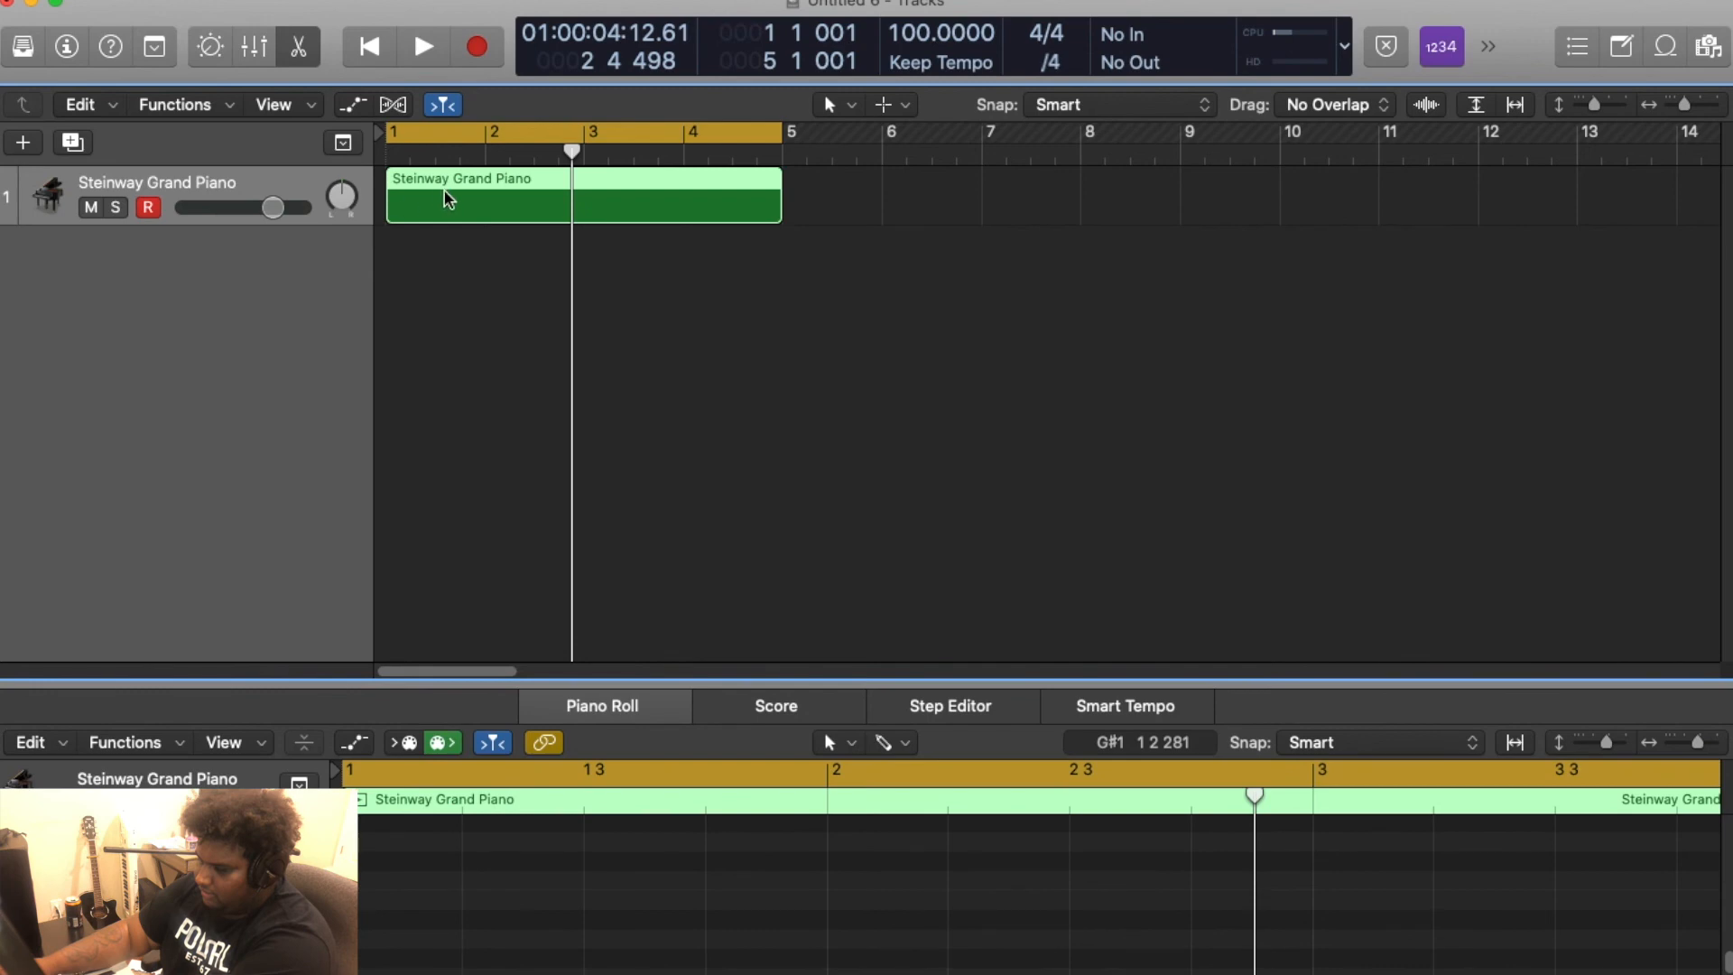
{"action": "left_click", "coordinate": [66, 49]}
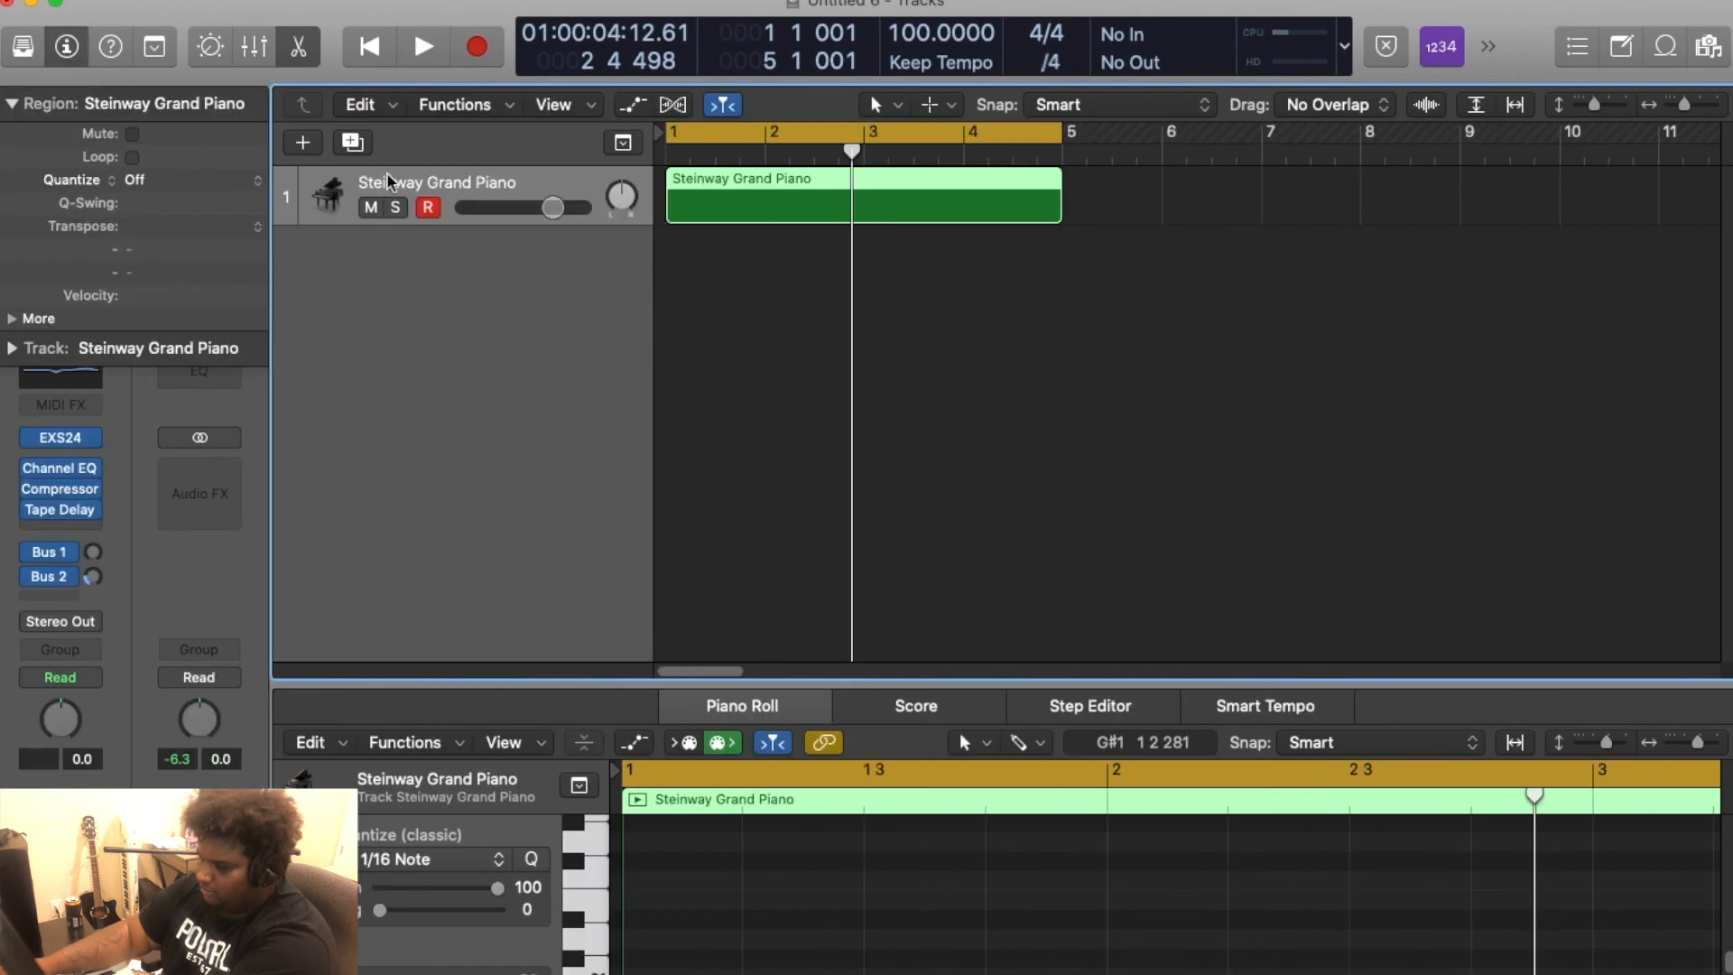
{"action": "left_click", "coordinate": [351, 143]}
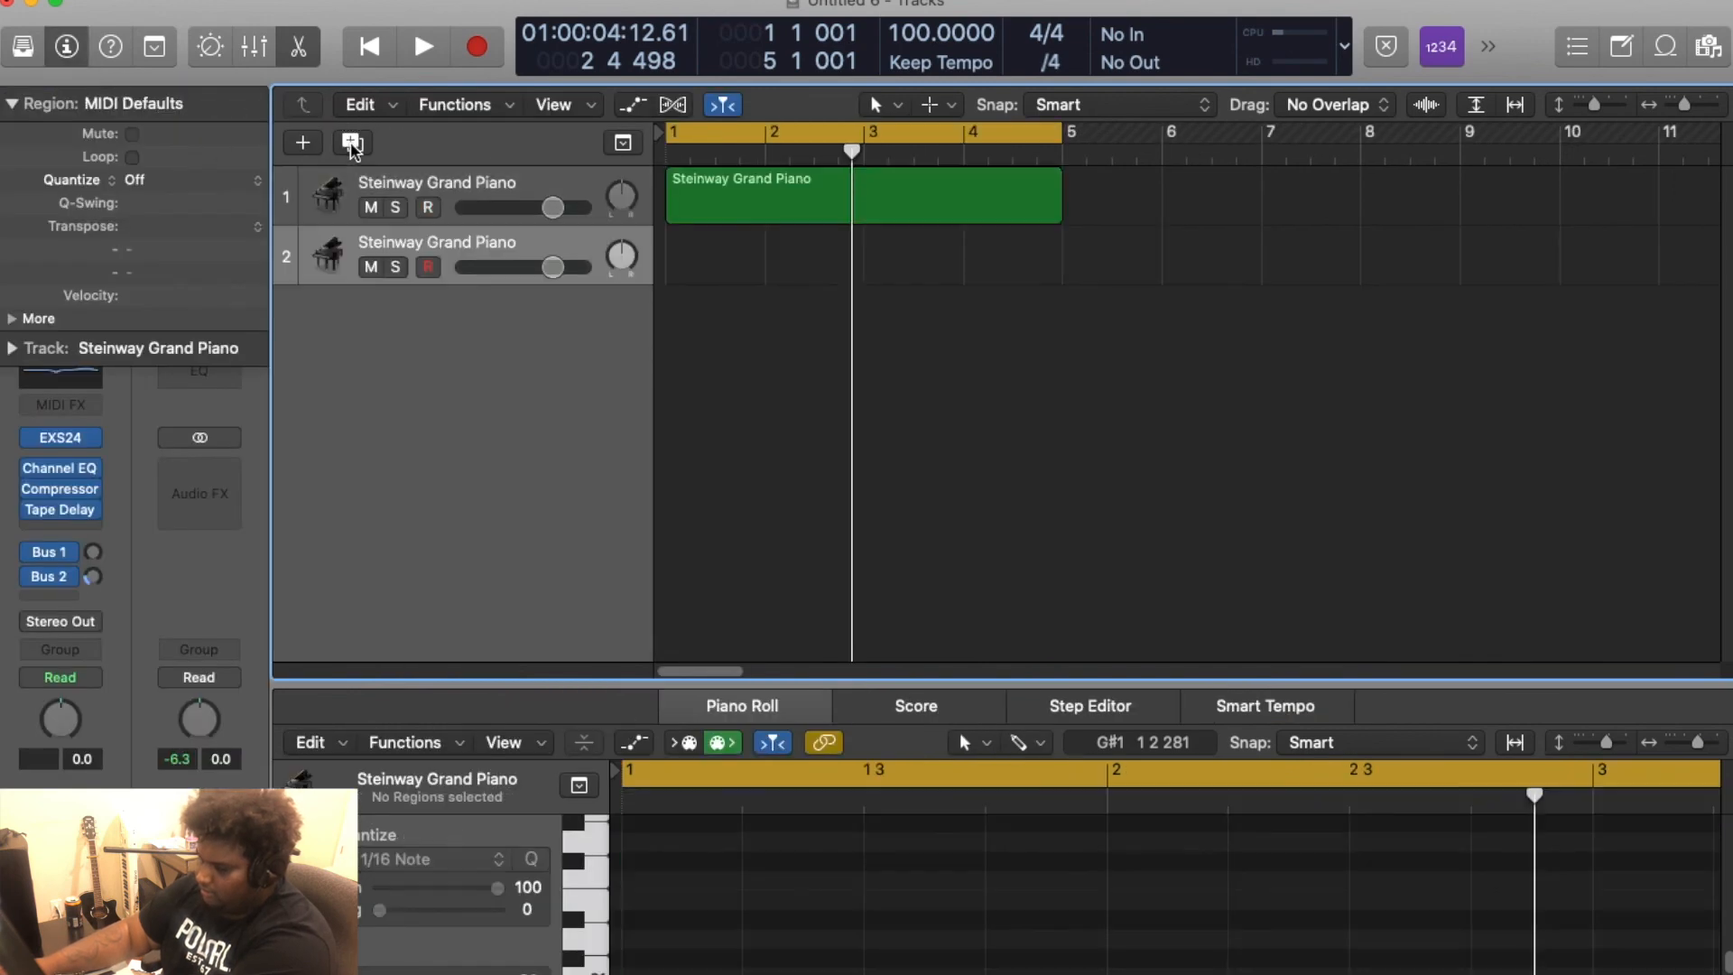
{"action": "right_click", "coordinate": [460, 242]}
{"action": "left_click", "coordinate": [448, 468]}
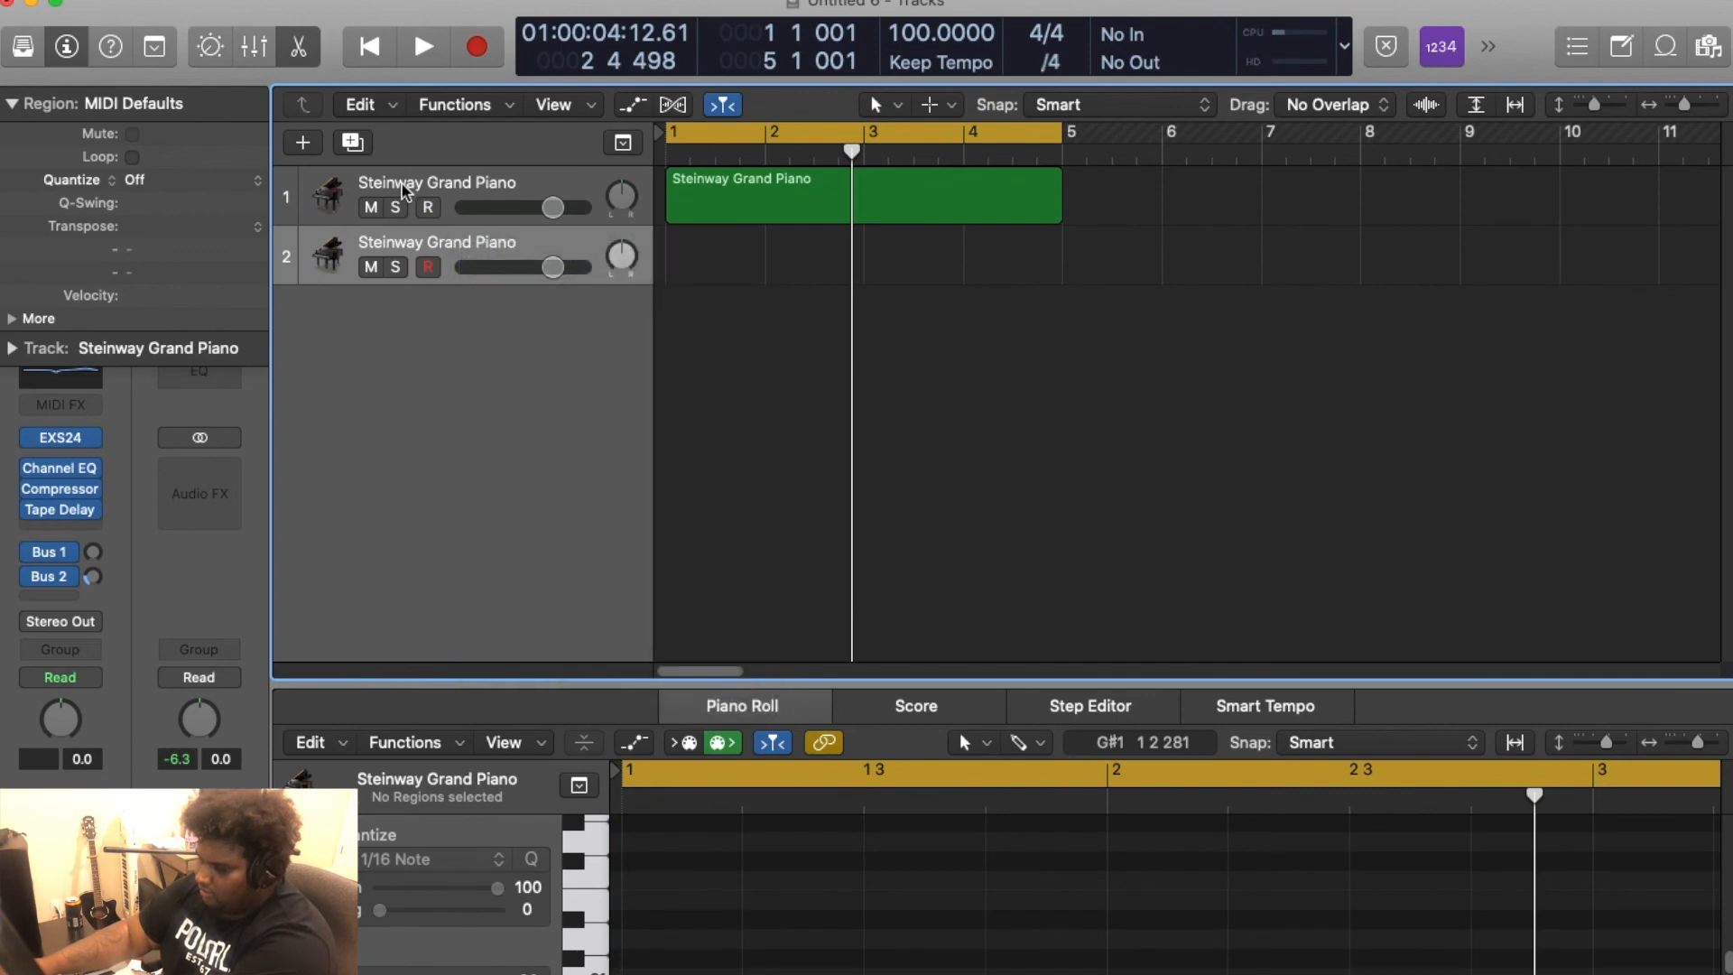
{"action": "right_click", "coordinate": [438, 234]}
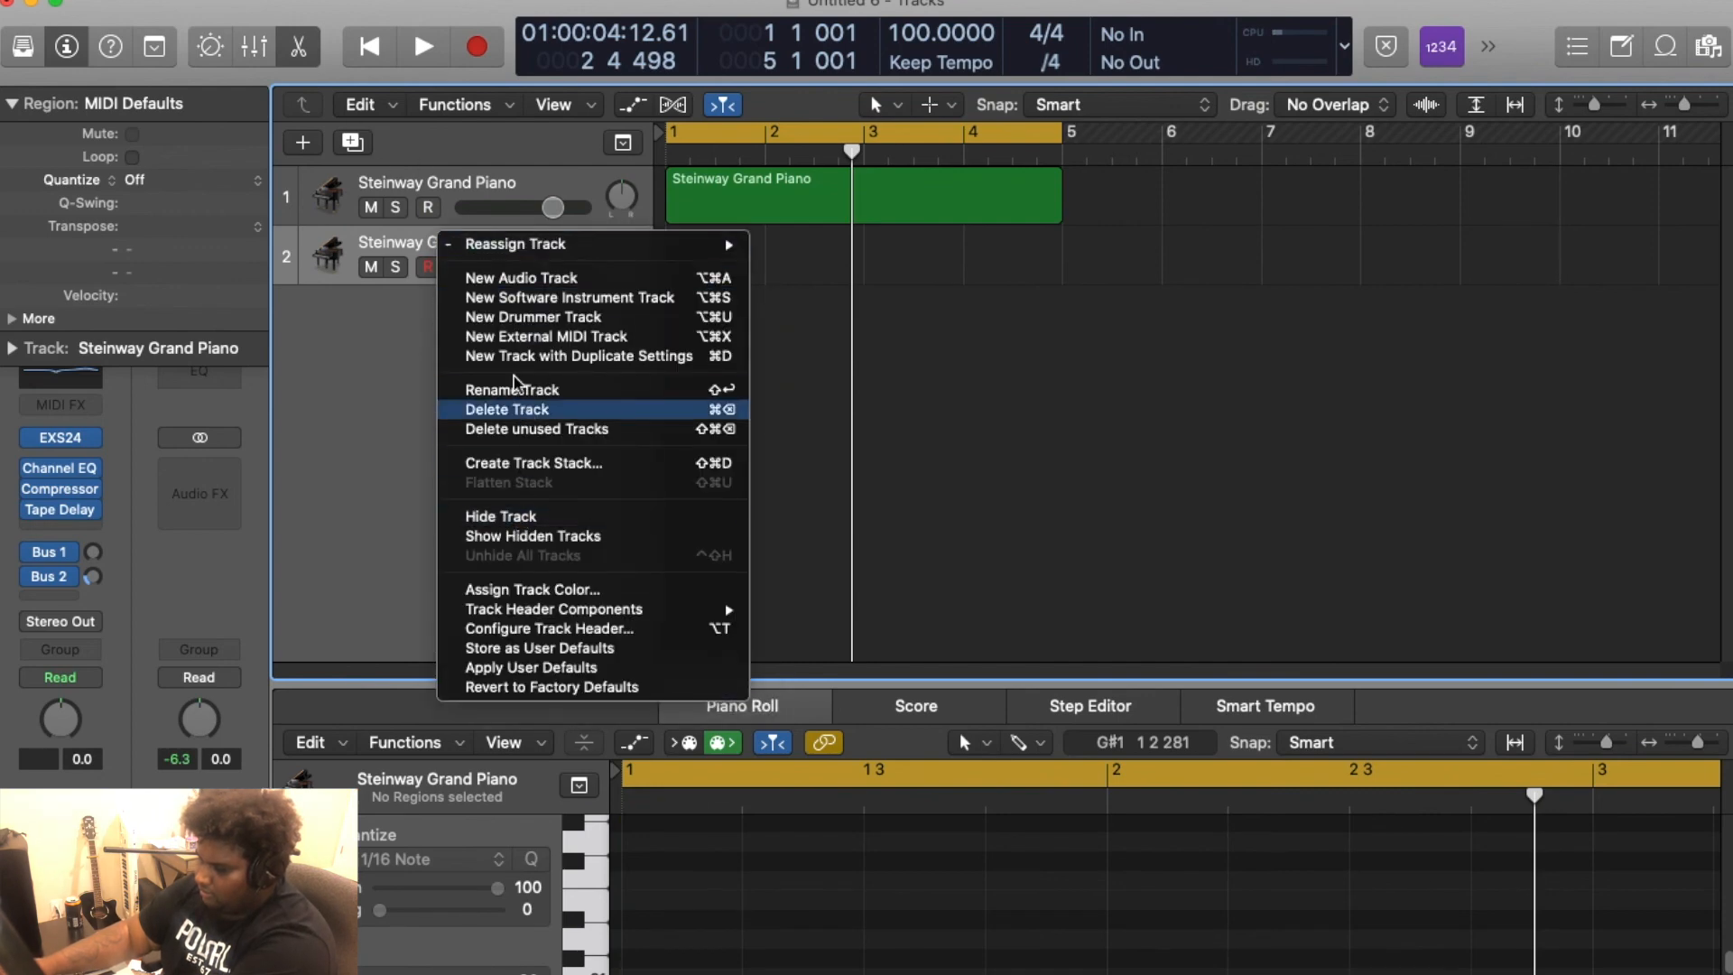
{"action": "left_click", "coordinate": [507, 409]}
Create one software instrument track with an empty channel strip and load Ultrabeat as its instrument
{"action": "left_click", "coordinate": [303, 143]}
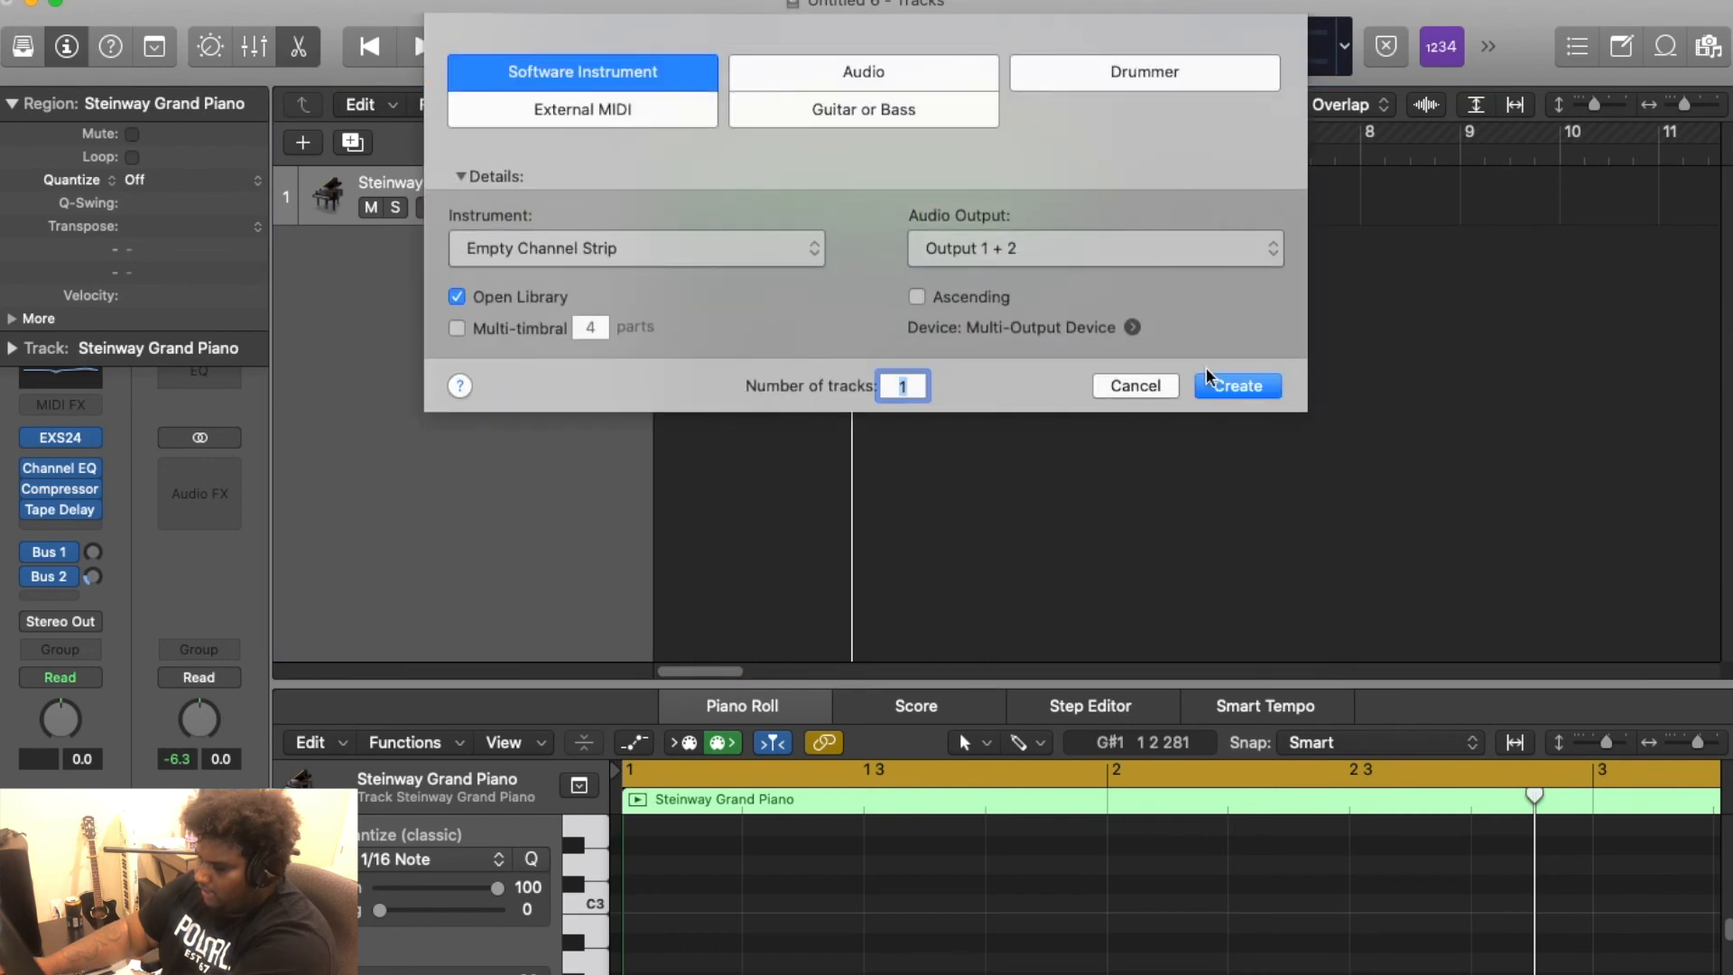
{"action": "left_click", "coordinate": [1209, 384]}
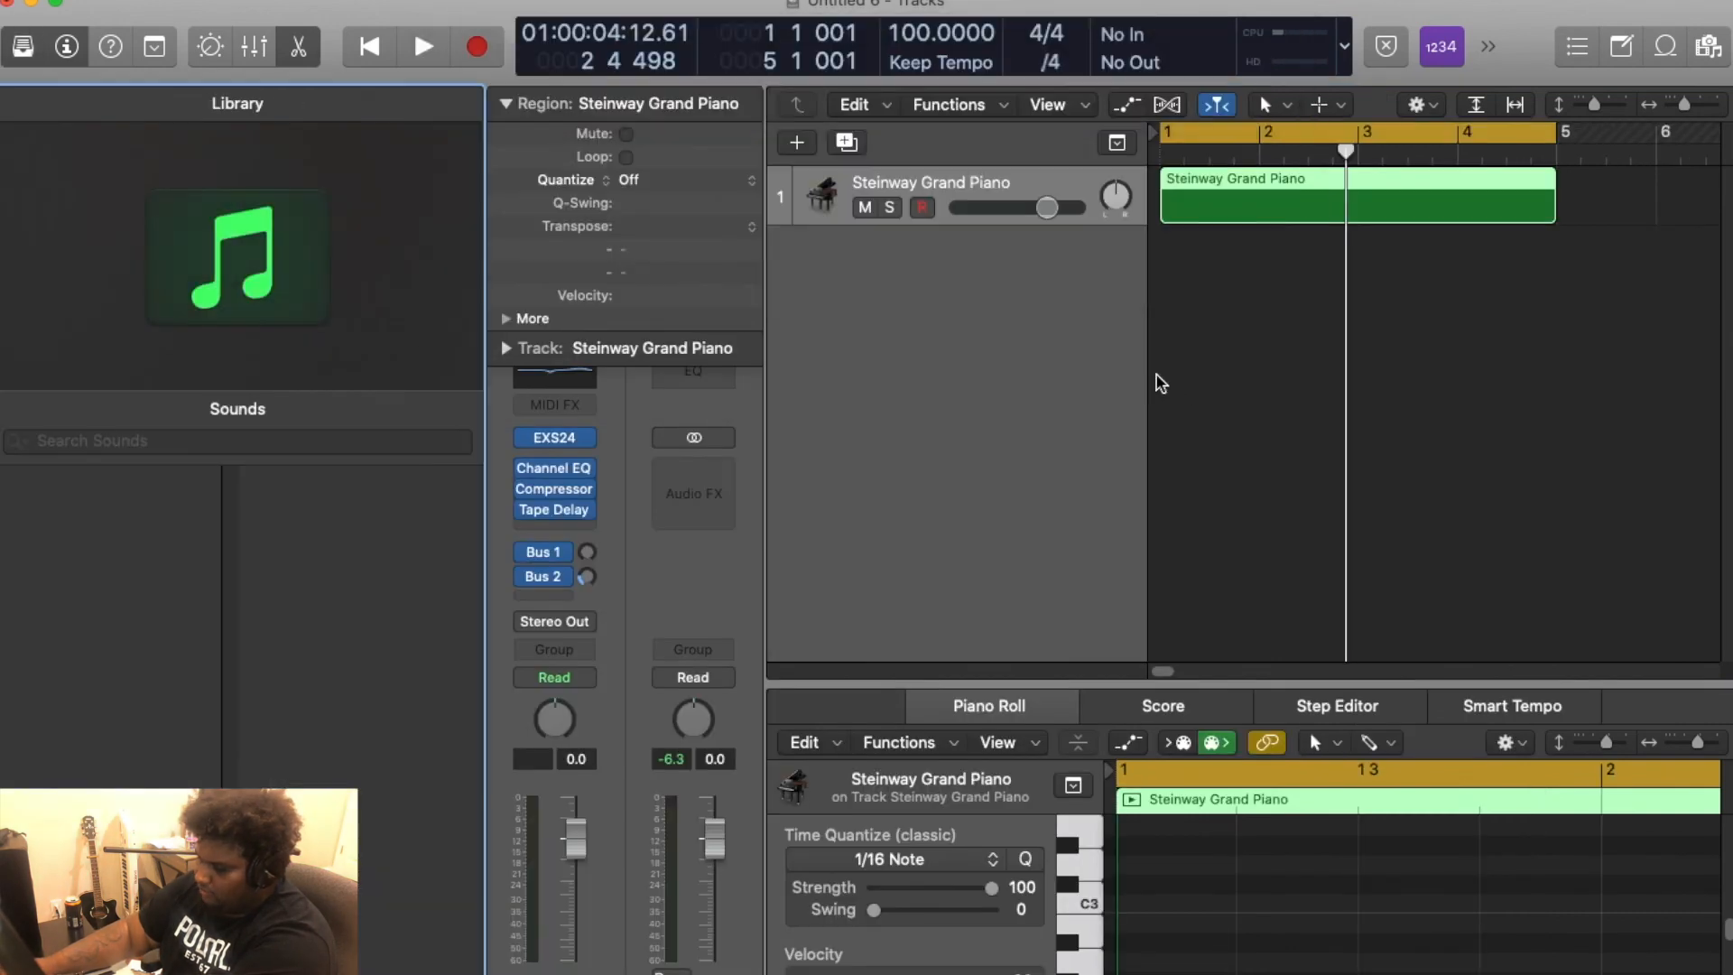
{"action": "left_click", "coordinate": [558, 531]}
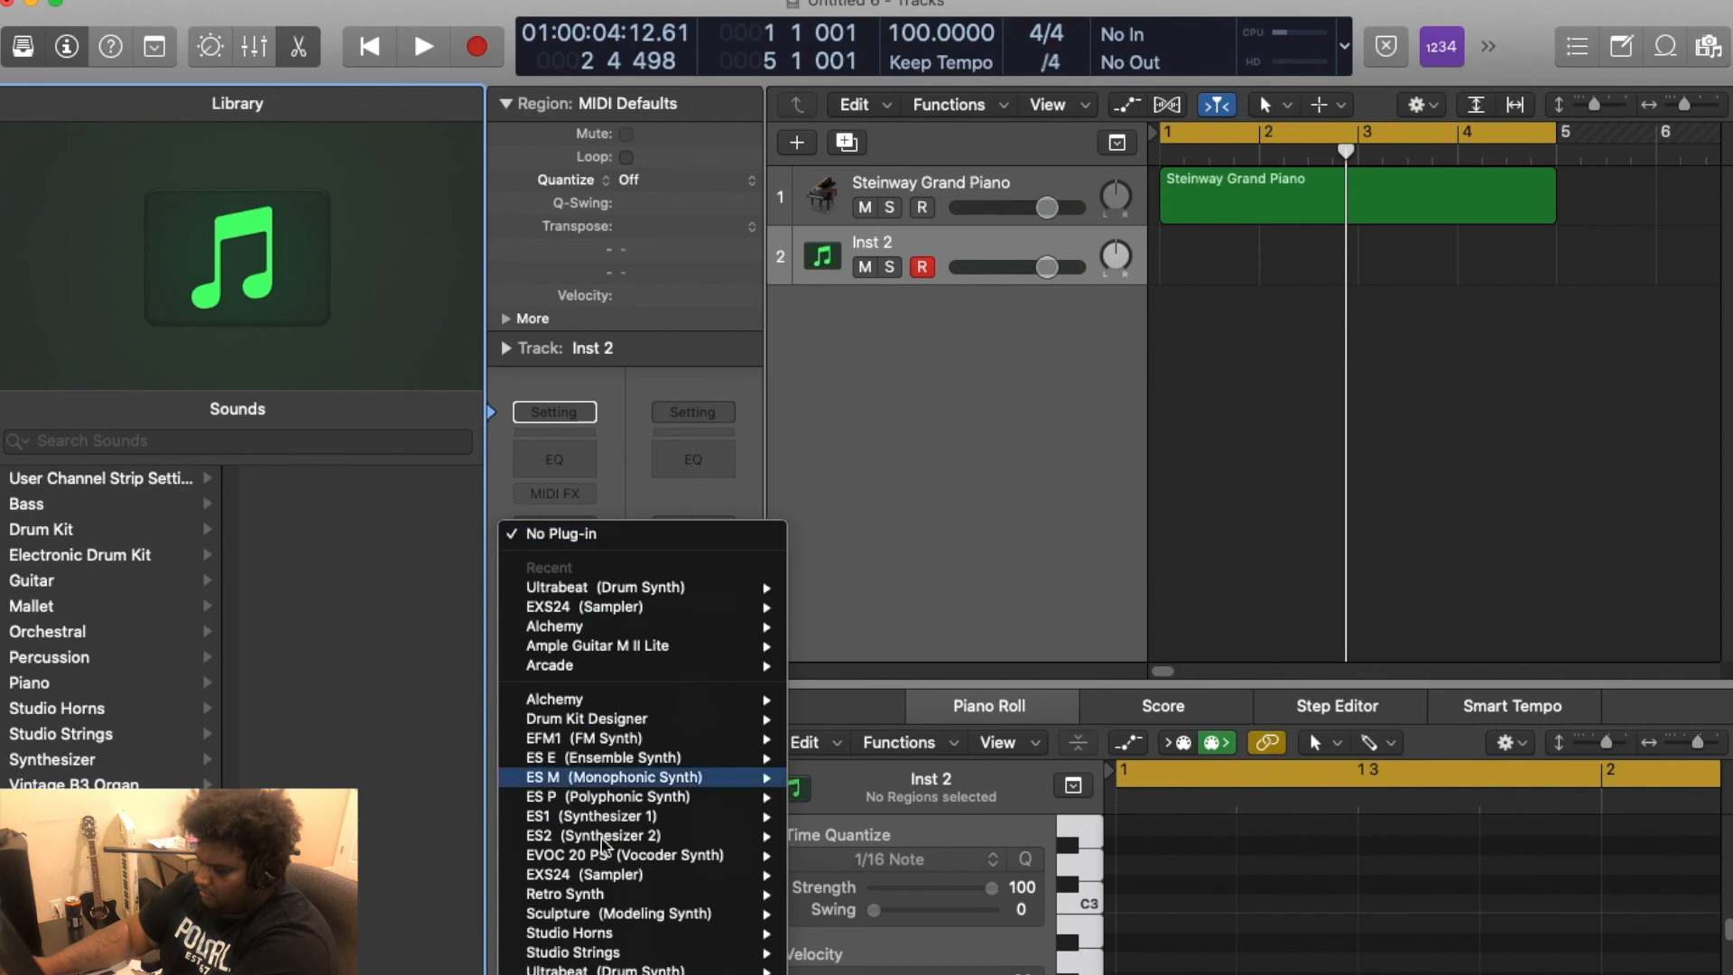
{"action": "scroll", "coordinate": [571, 751], "scroll_direction": "down", "scroll_amount": 3}
{"action": "left_click", "coordinate": [596, 808]}
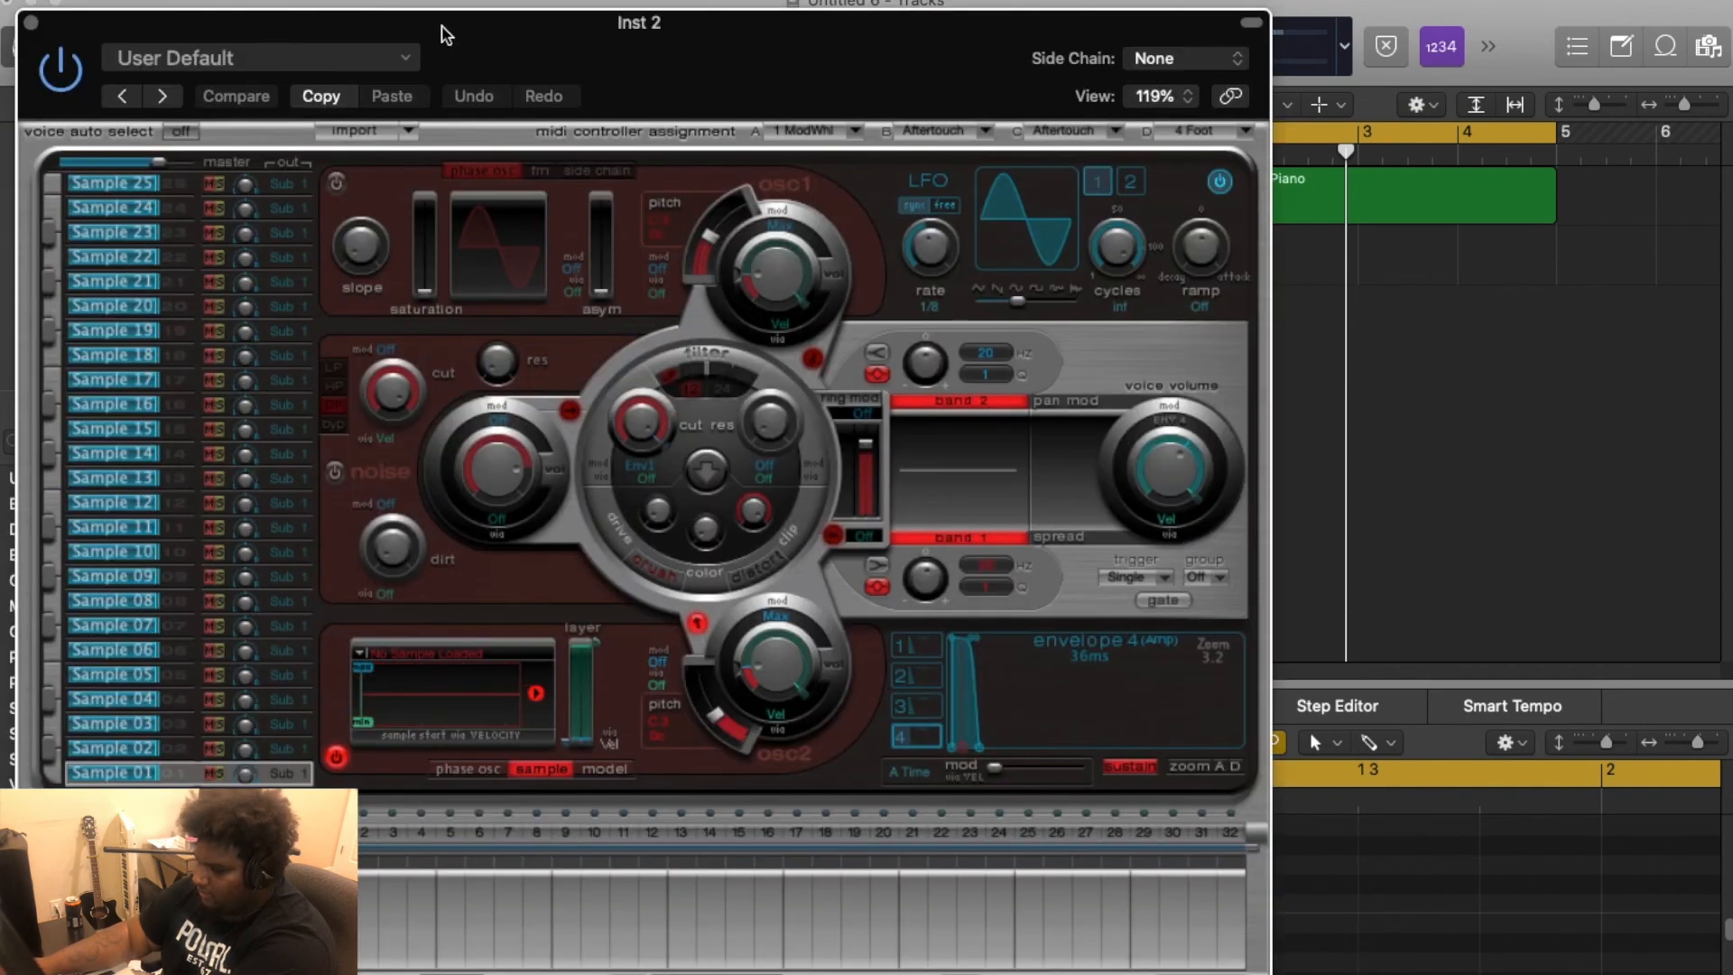
Load the KHSMR HATS preset in Ultrabeat and close the plug-in window
{"action": "left_click", "coordinate": [402, 58]}
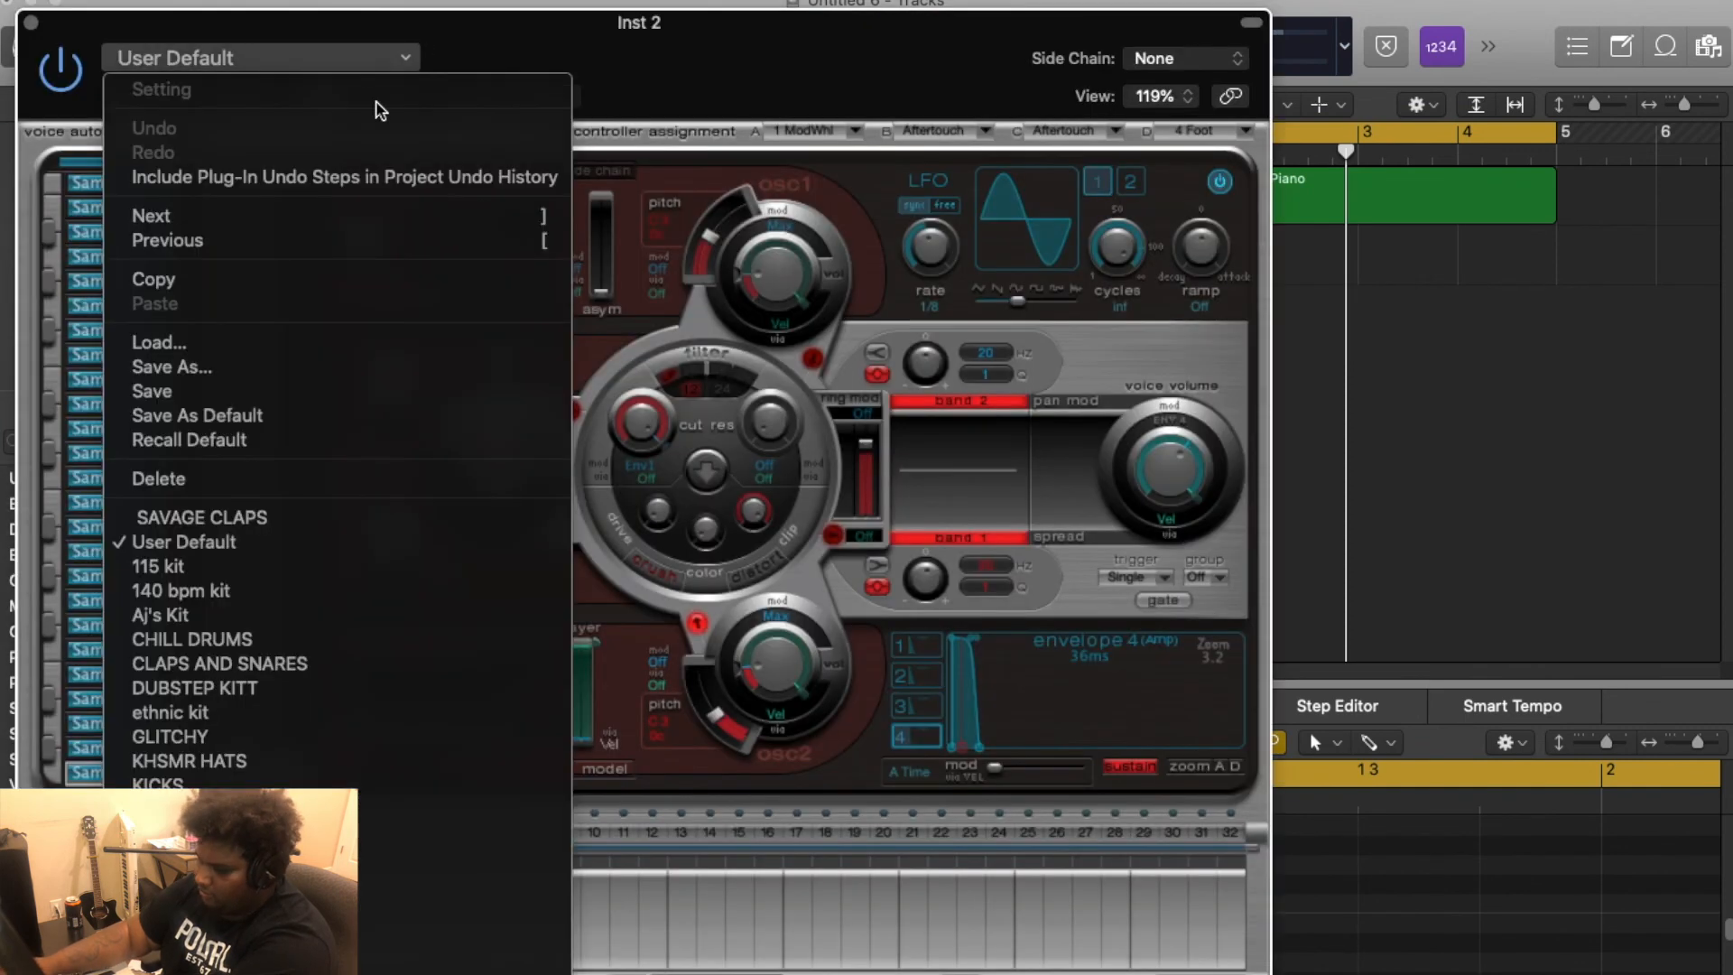
{"action": "scroll", "coordinate": [225, 732], "scroll_direction": "down", "scroll_amount": 3}
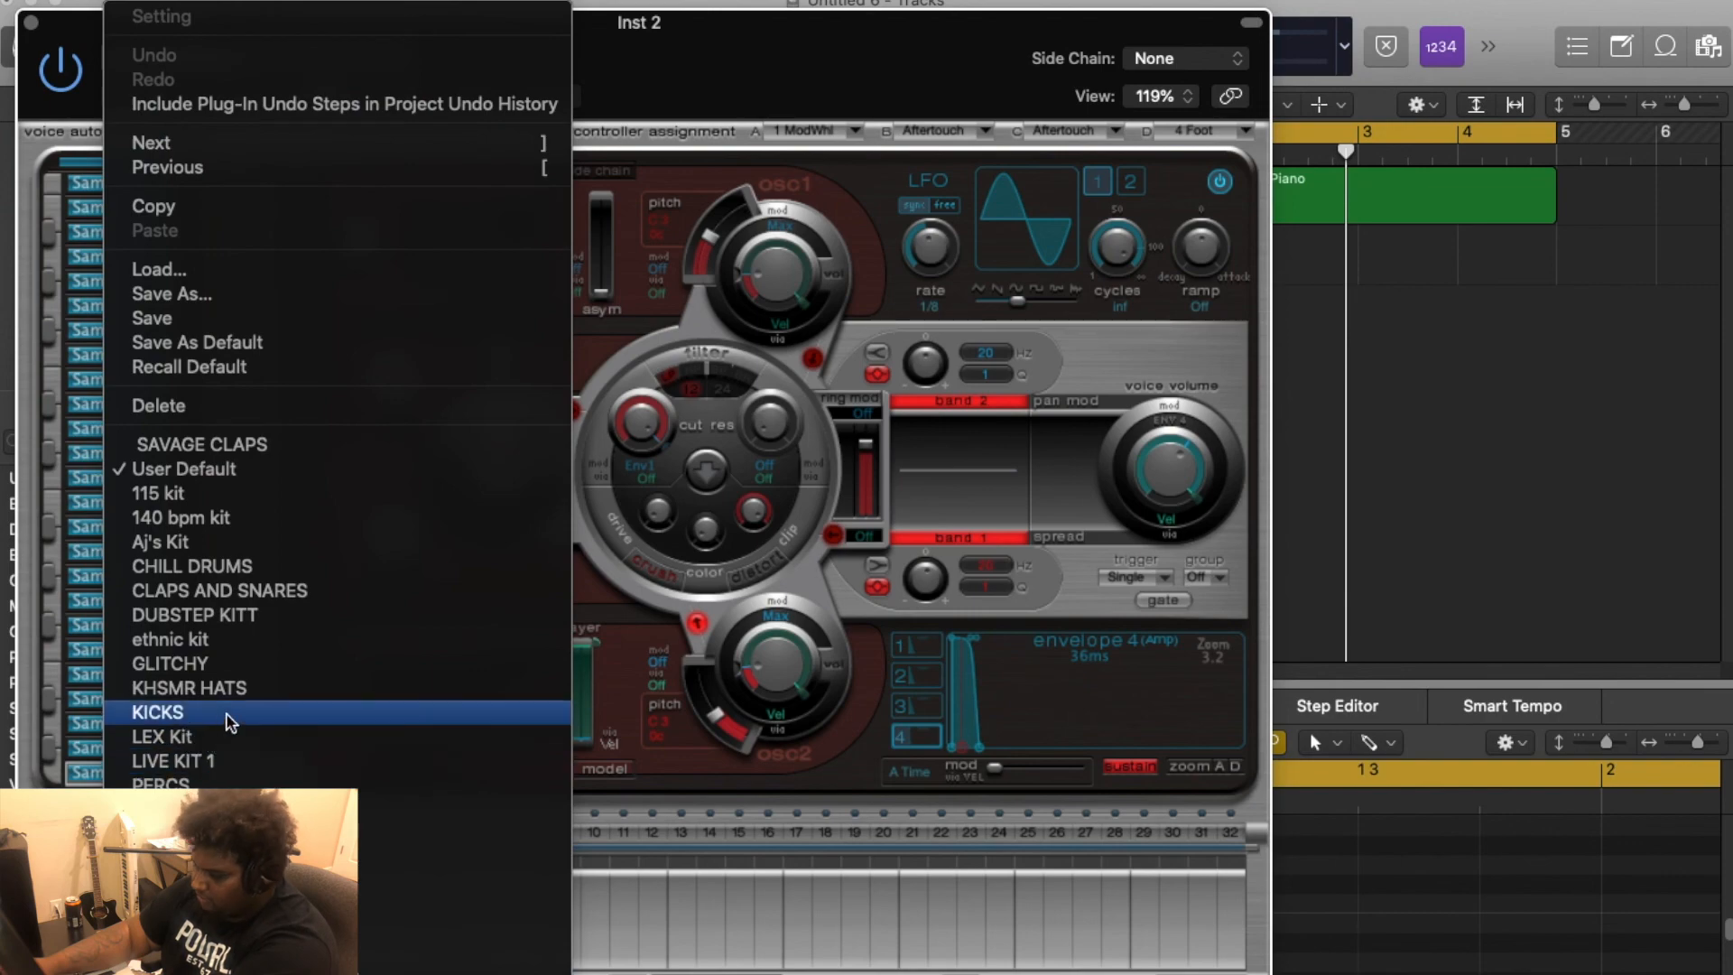
{"action": "left_click", "coordinate": [230, 690]}
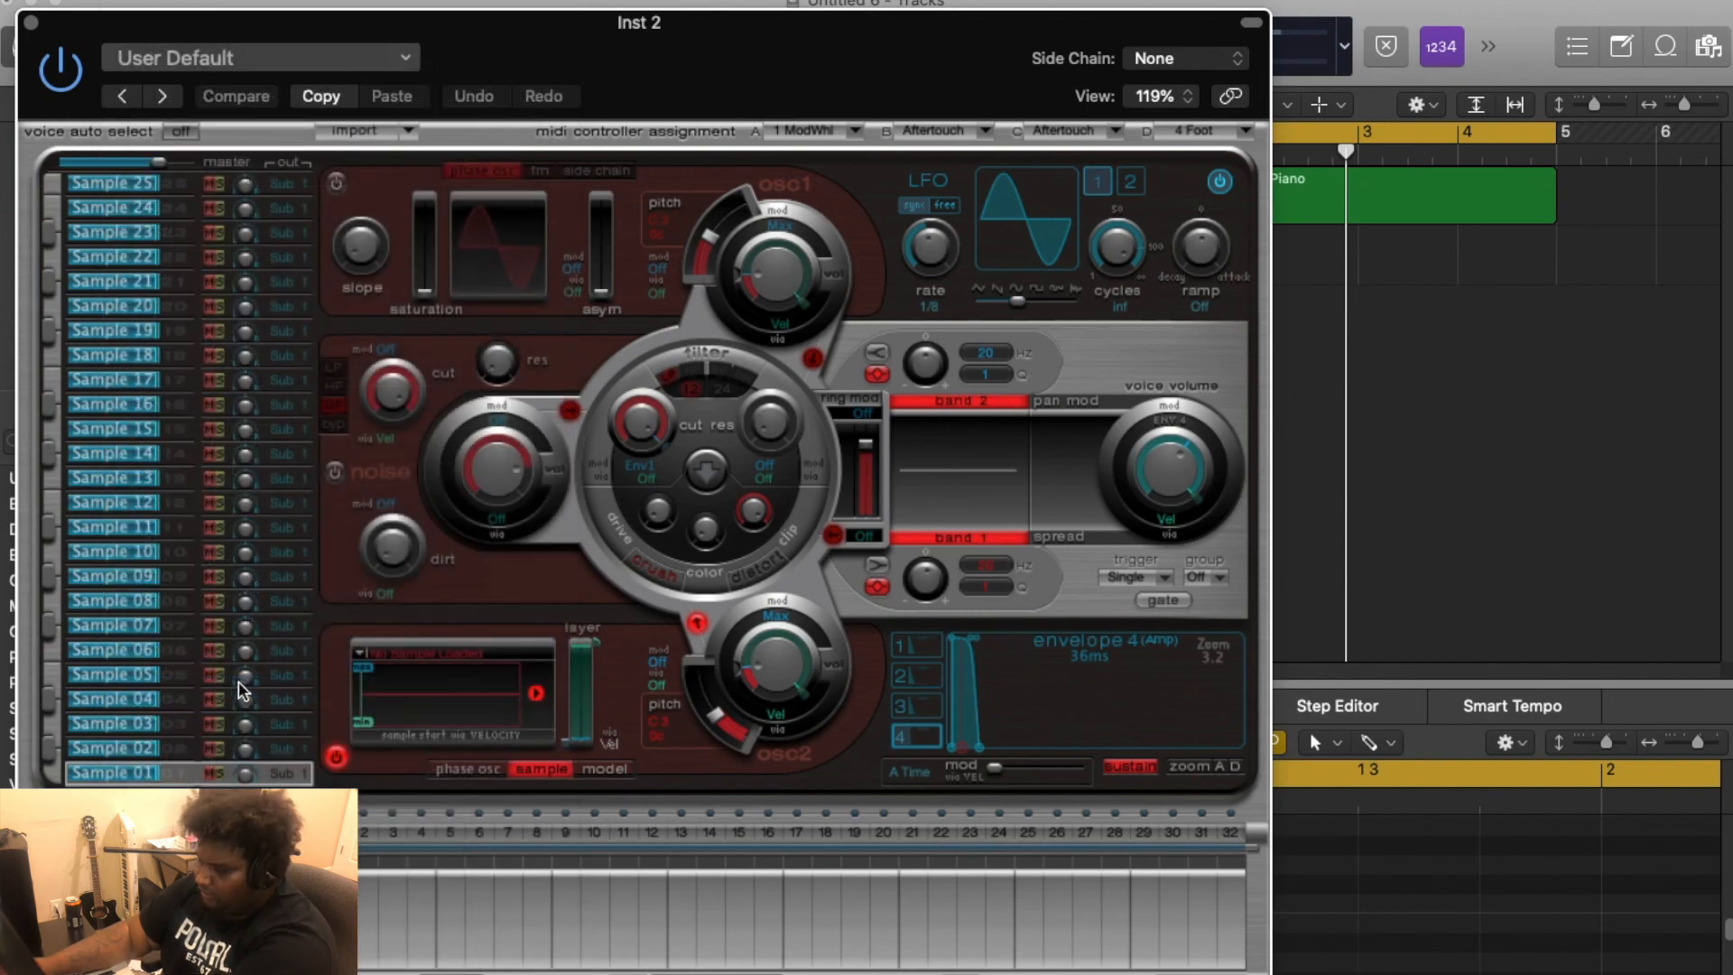
{"action": "left_click", "coordinate": [31, 21]}
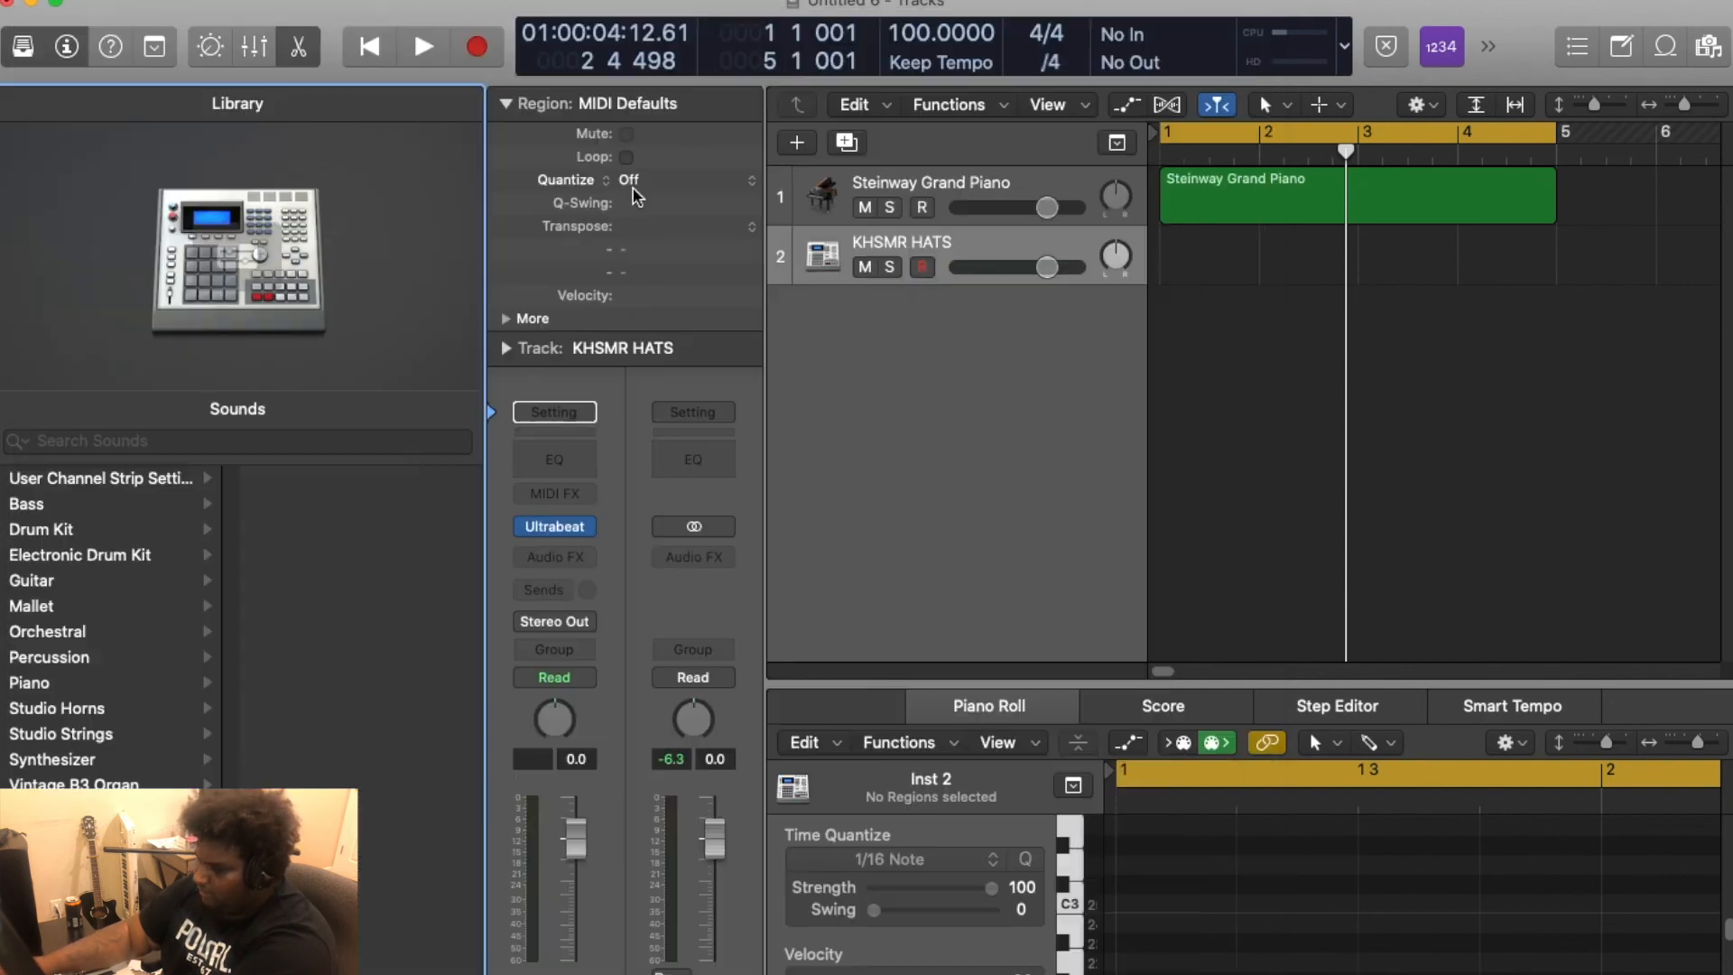
{"action": "left_click", "coordinate": [1194, 215]}
{"action": "left_click_drag", "start_coordinate": [1083, 683], "coordinate": [1106, 216]}
{"action": "scroll", "coordinate": [1245, 607], "scroll_direction": "left", "scroll_amount": 5}
{"action": "scroll", "coordinate": [1211, 614], "scroll_direction": "up", "scroll_amount": 2}
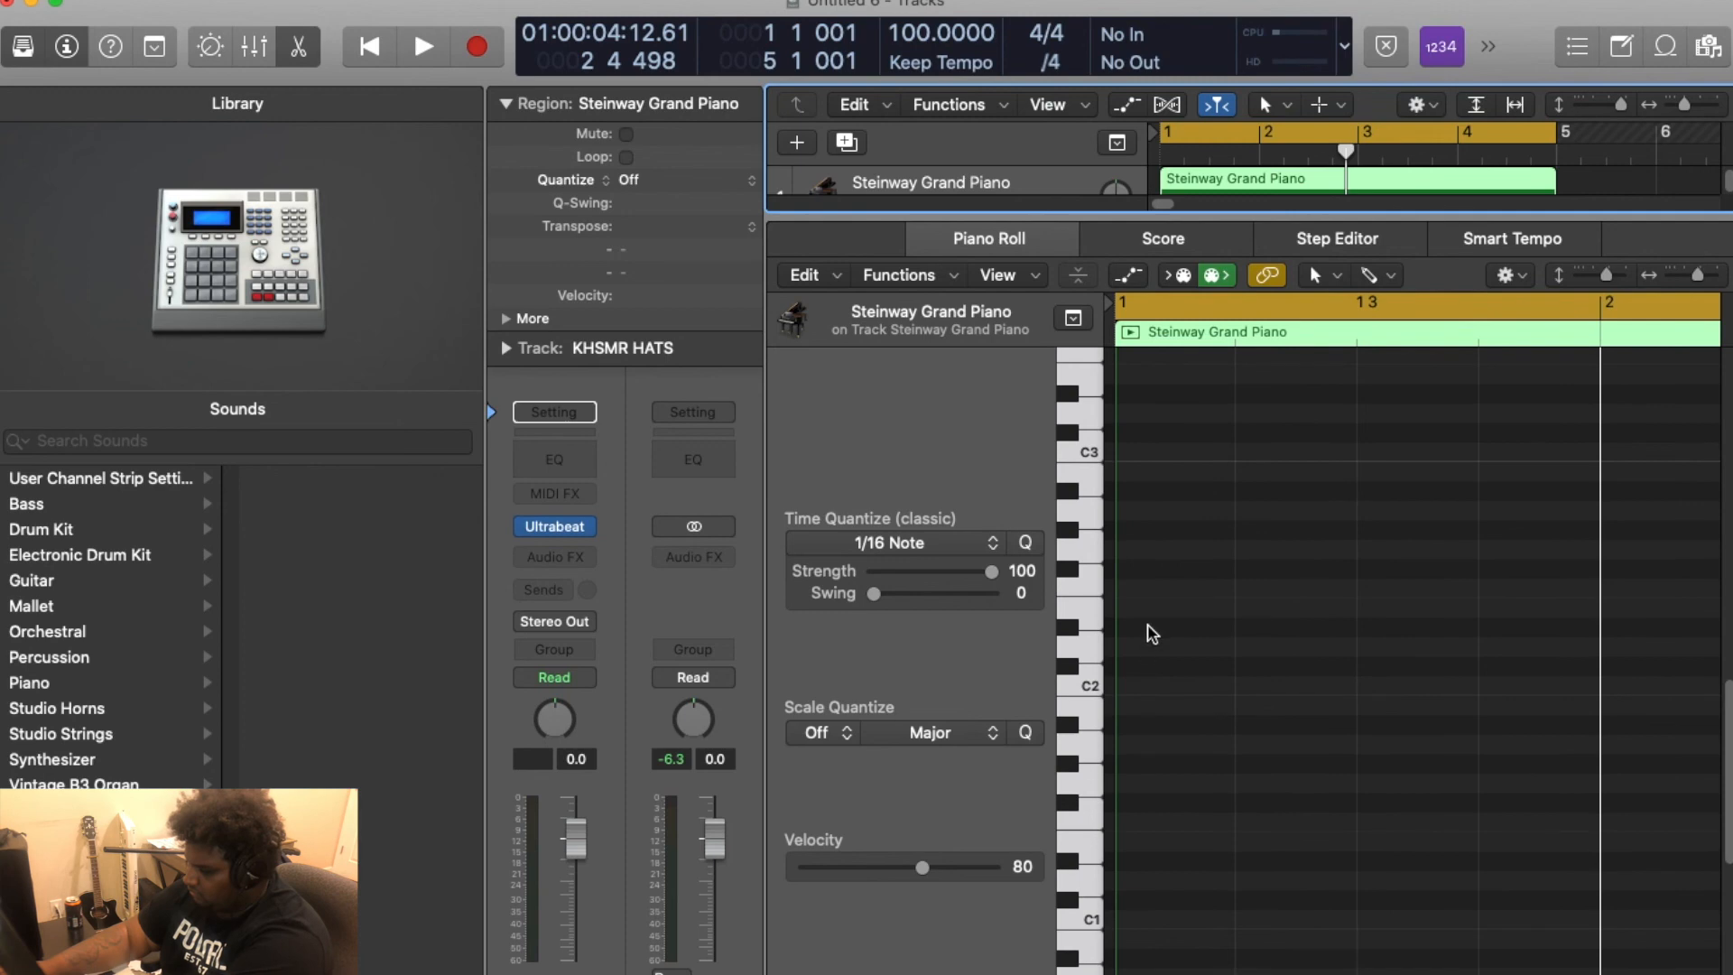
{"action": "left_click", "coordinate": [1149, 587]}
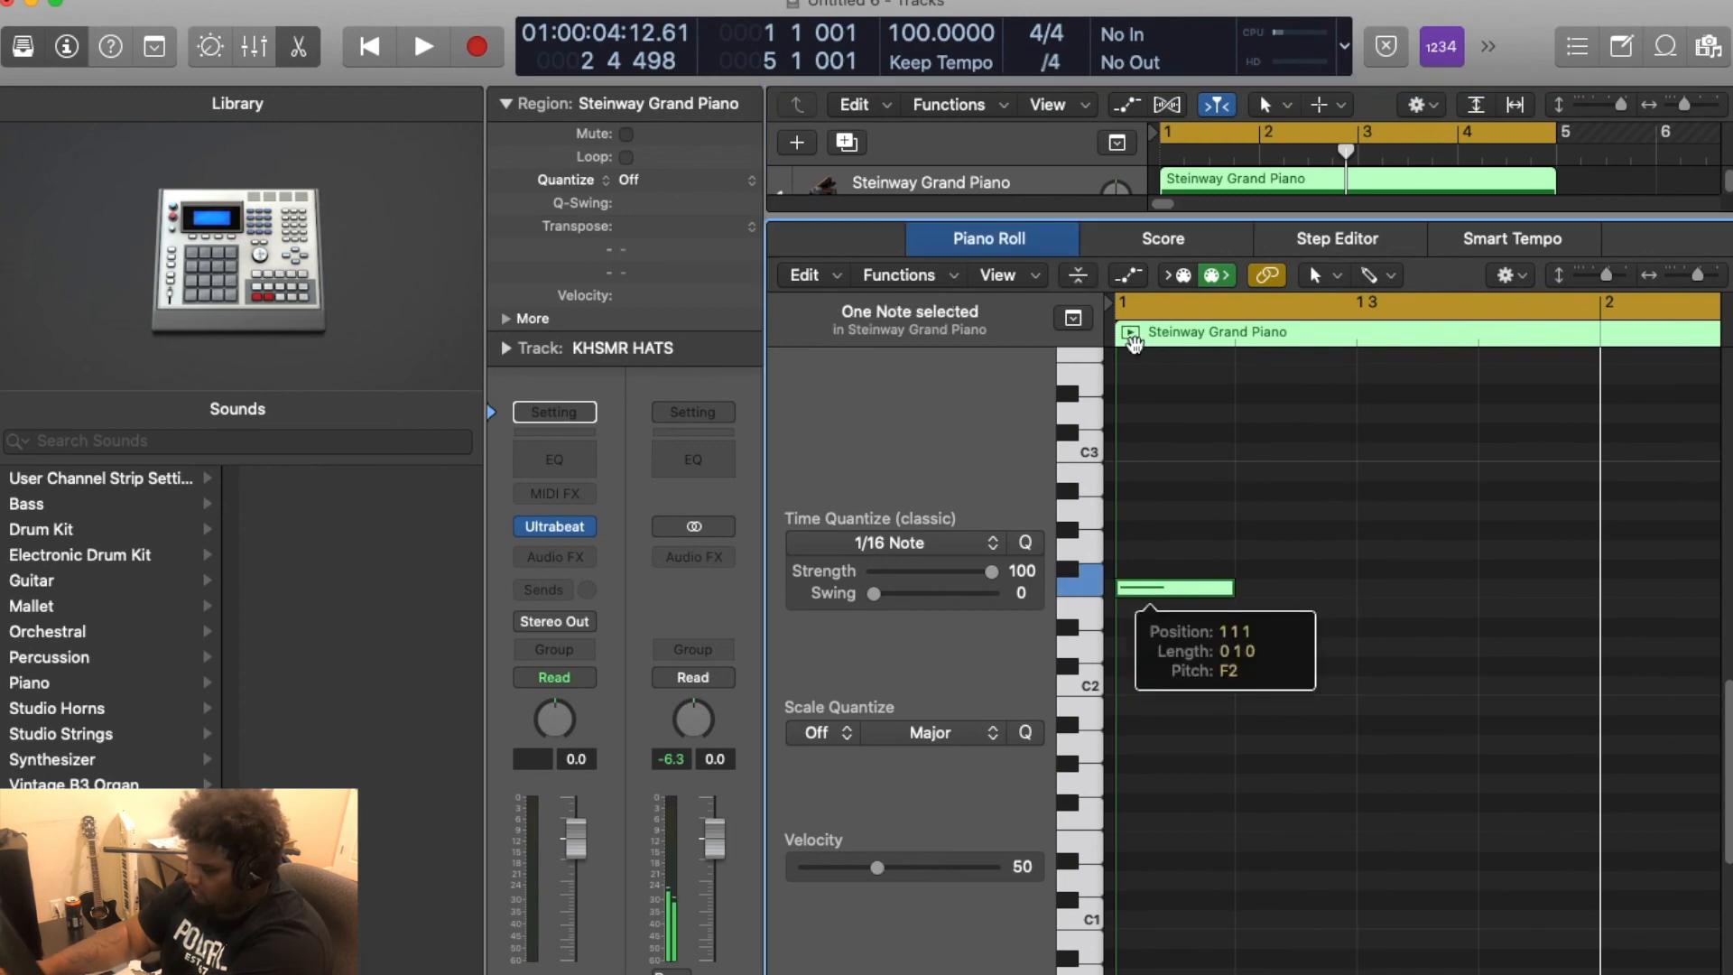
Enlarge the Tracks area to reveal both tracks and delete the Steinway Grand Piano region
{"action": "left_click_drag", "start_coordinate": [1098, 214], "coordinate": [1102, 399]}
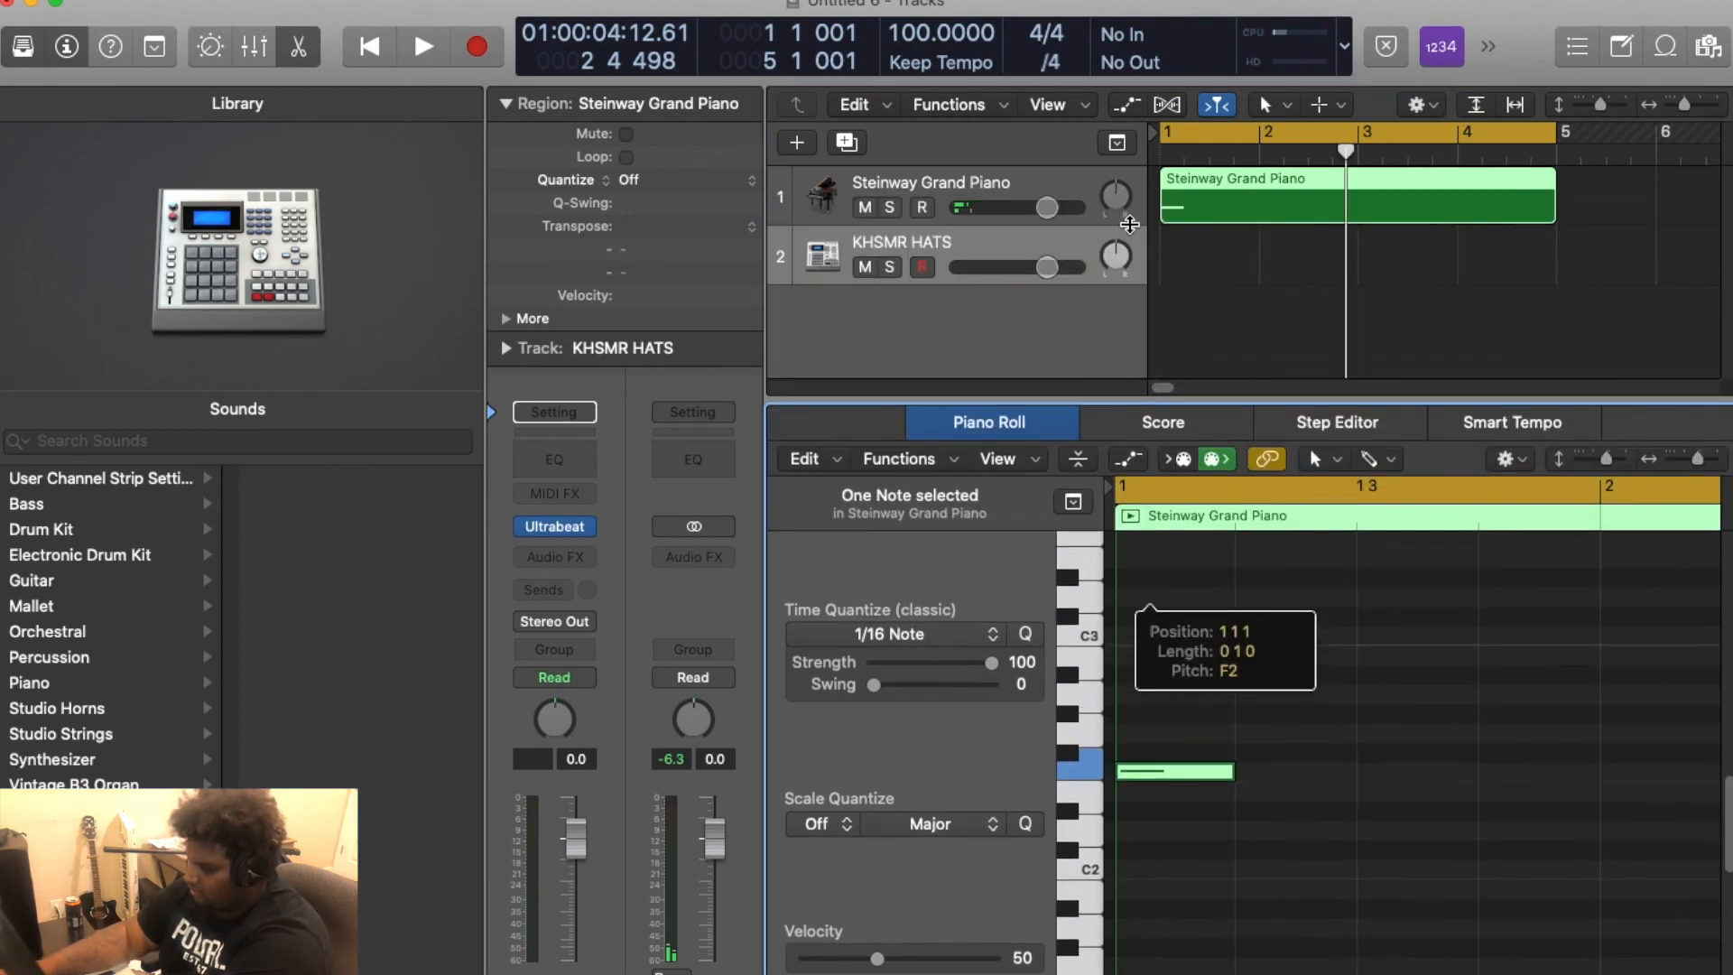
{"action": "left_click", "coordinate": [1172, 220]}
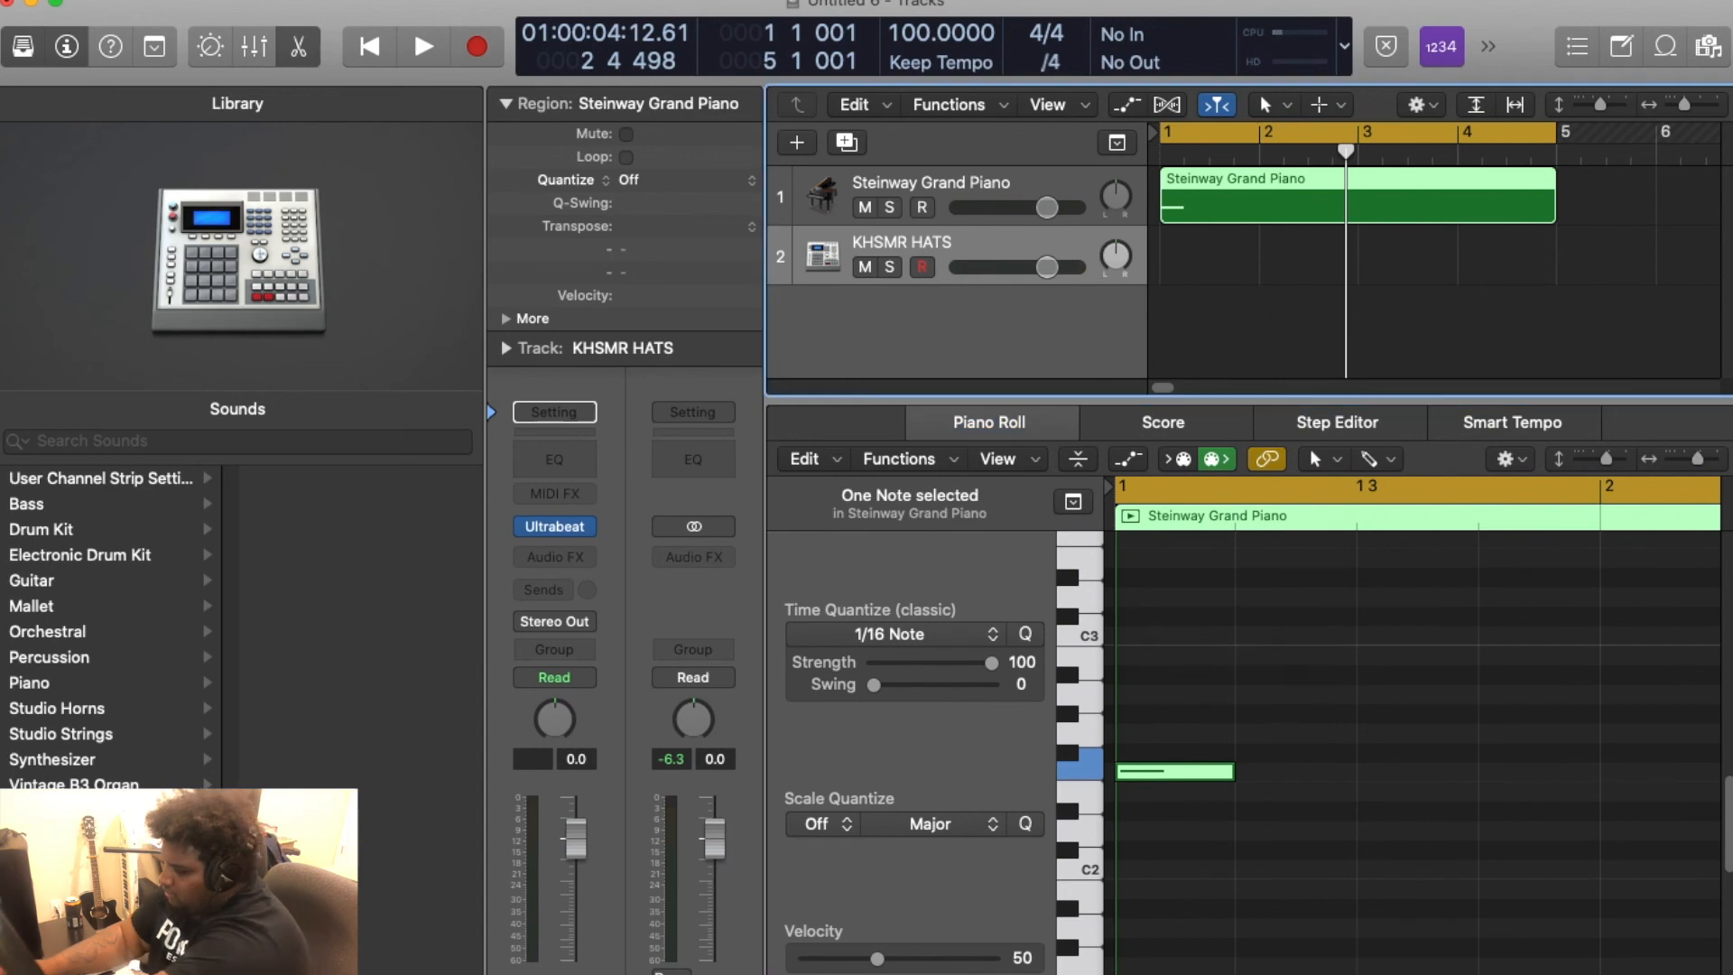
{"action": "key", "text": "Delete"}
Create an empty MIDI region at bar 1 on the KHSMR HATS track and extend it to four bars
{"action": "right_click", "coordinate": [1212, 255]}
{"action": "left_click", "coordinate": [1282, 263]}
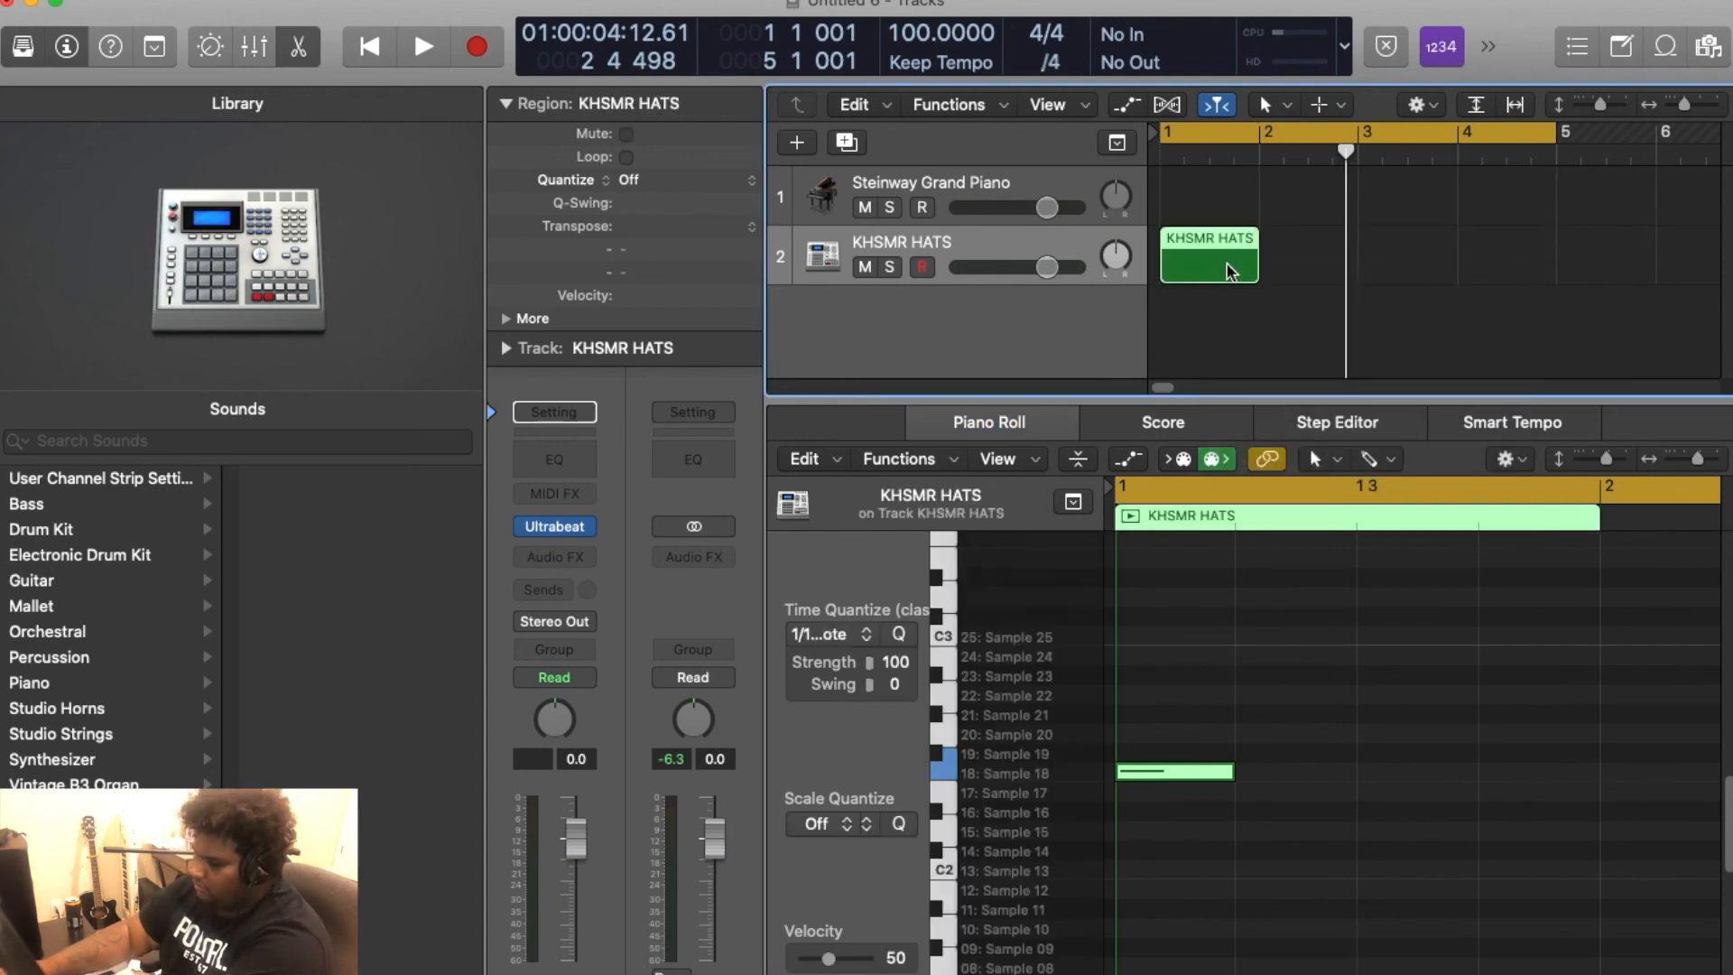
{"action": "left_click_drag", "start_coordinate": [1258, 275], "coordinate": [1530, 278]}
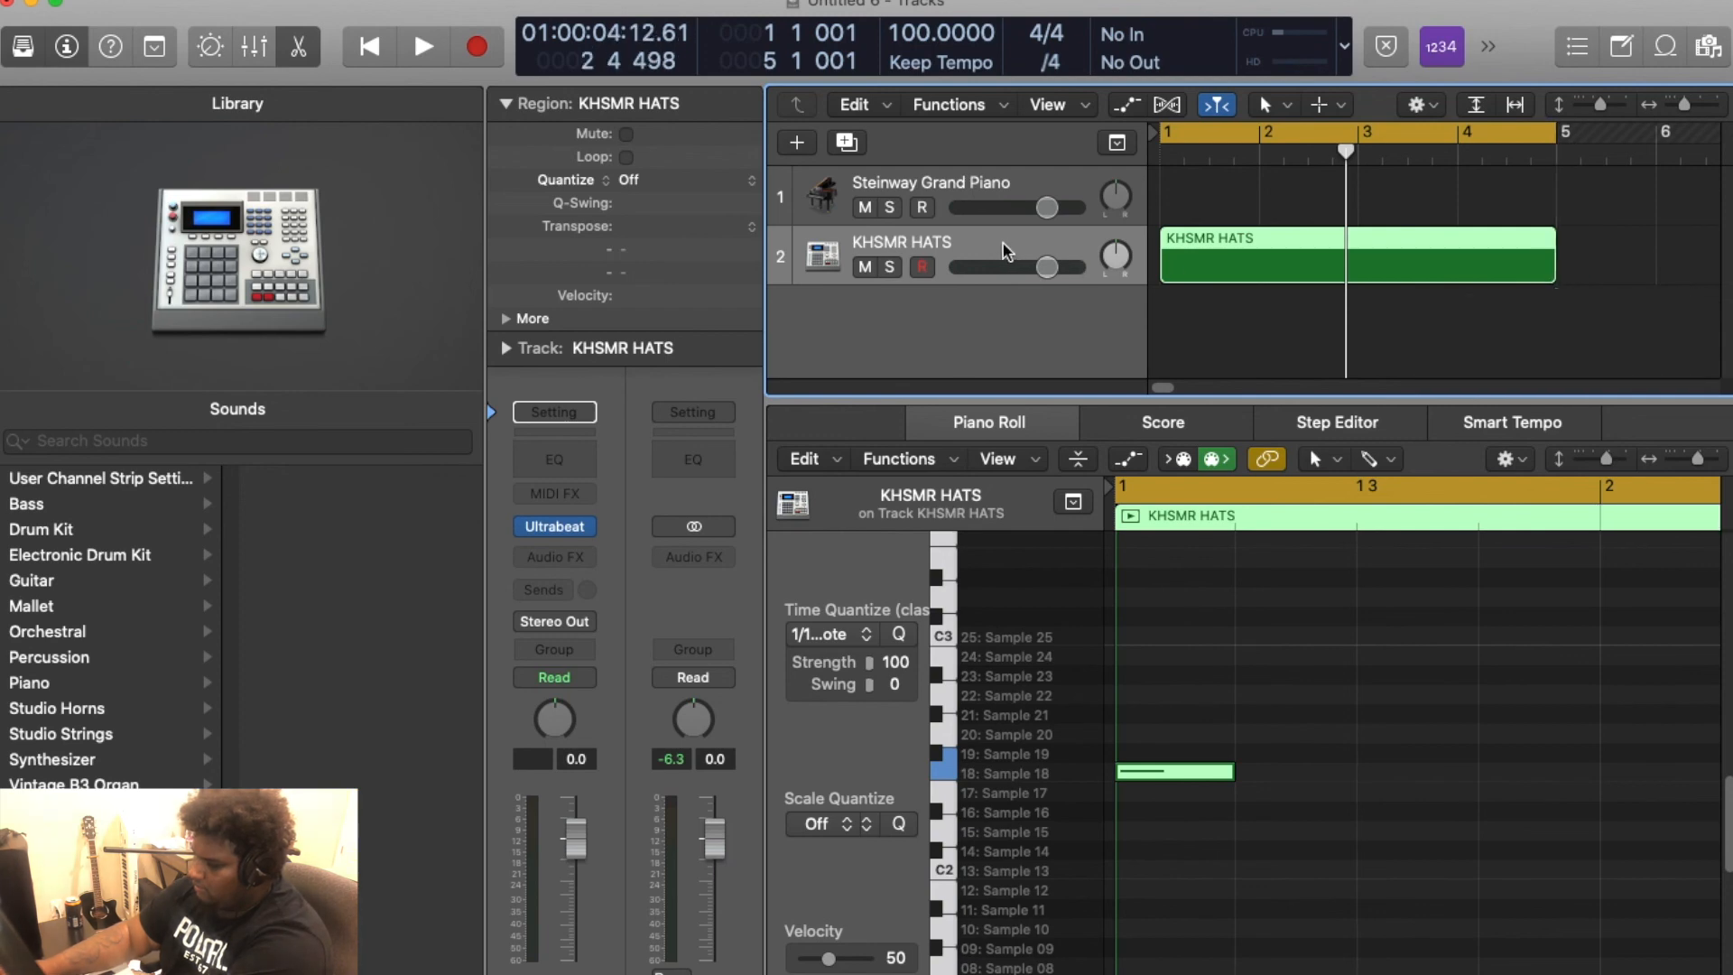
Add a one-beat note at the start of bar 1 in the KHSMR HATS region and move it up to C4
{"action": "left_click", "coordinate": [1194, 782]}
{"action": "key", "text": "Delete"}
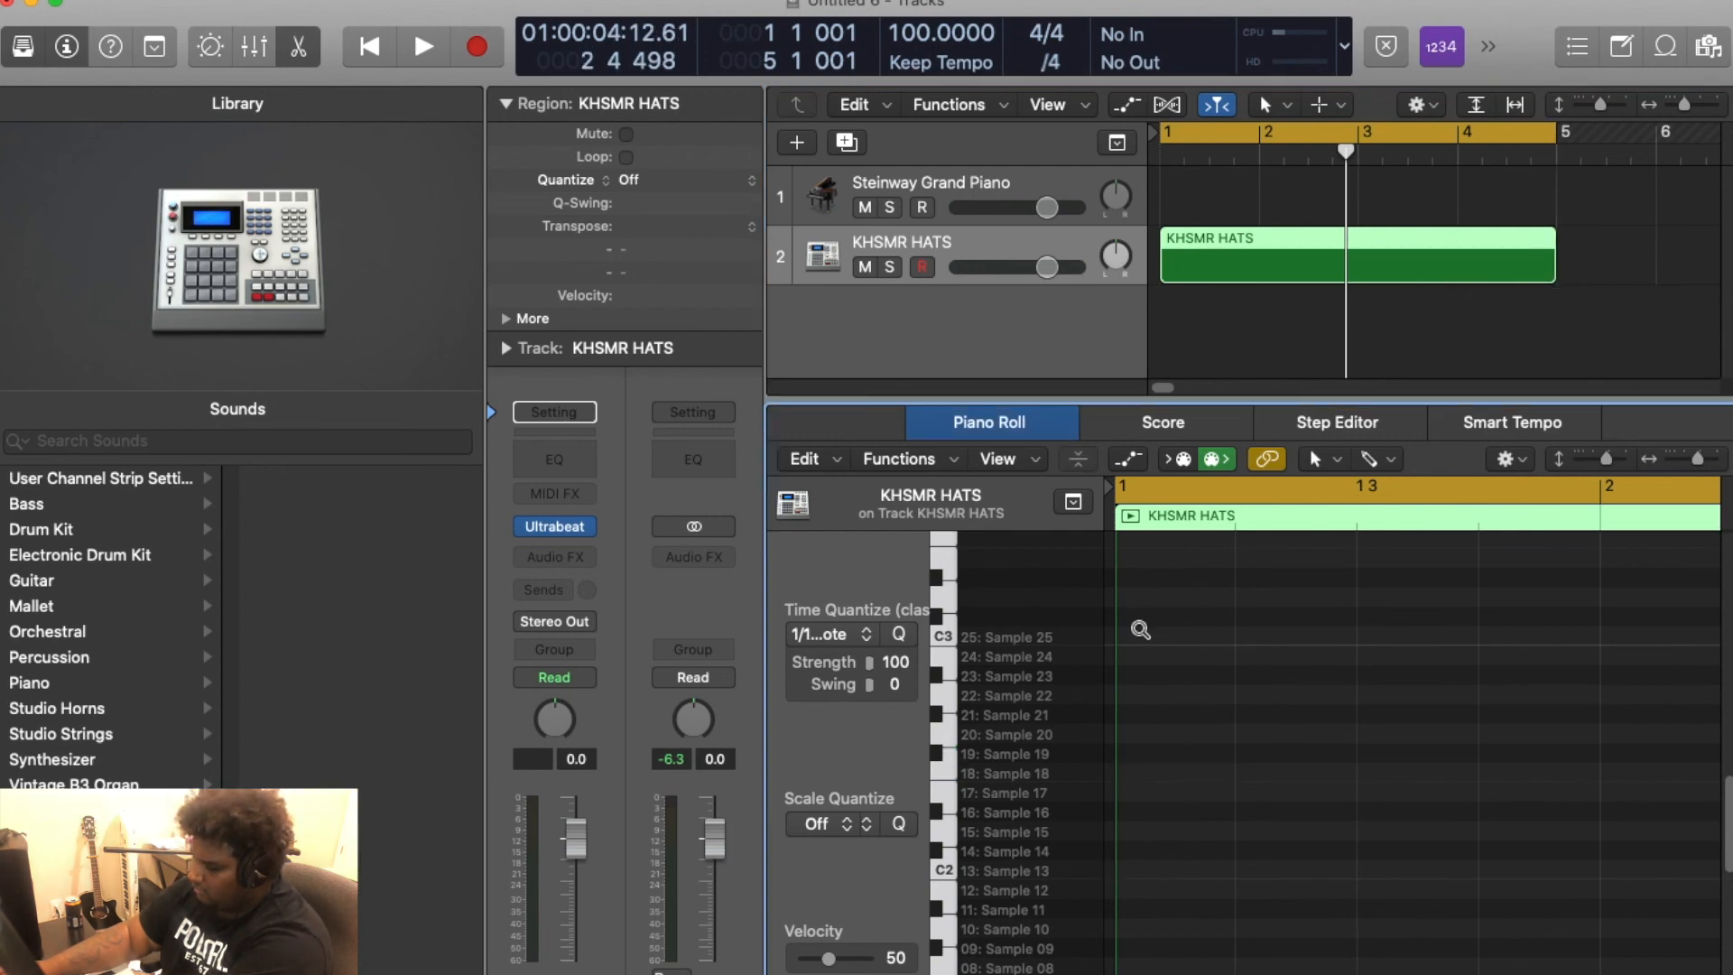
{"action": "left_click", "coordinate": [1142, 635]}
{"action": "scroll", "coordinate": [1149, 635], "scroll_direction": "up", "scroll_amount": 5}
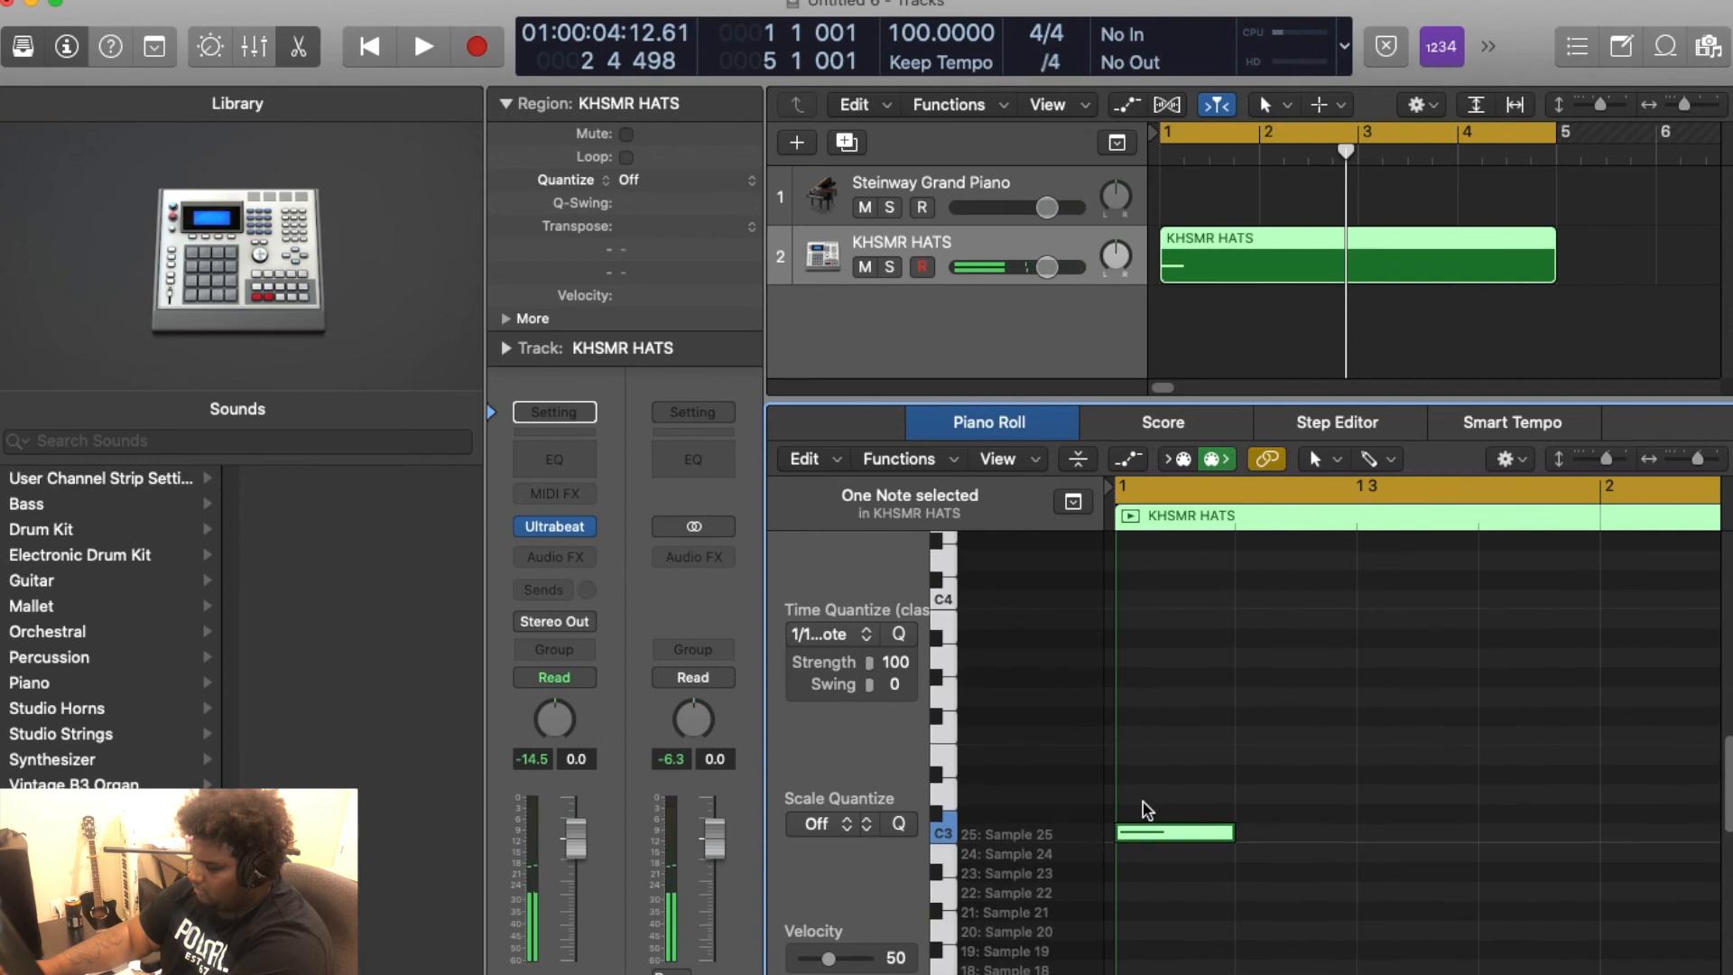
{"action": "left_click_drag", "start_coordinate": [1149, 839], "coordinate": [1151, 665]}
{"action": "scroll", "coordinate": [1171, 802], "scroll_direction": "up", "scroll_amount": 6}
{"action": "left_click_drag", "start_coordinate": [1165, 888], "coordinate": [1169, 824]}
{"action": "scroll", "coordinate": [1165, 819], "scroll_direction": "down", "scroll_amount": 4}
{"action": "scroll", "coordinate": [1245, 767], "scroll_direction": "down", "scroll_amount": 5}
{"action": "scroll", "coordinate": [1246, 767], "scroll_direction": "up", "scroll_amount": 4}
{"action": "scroll", "coordinate": [1264, 771], "scroll_direction": "left", "scroll_amount": 4}
{"action": "scroll", "coordinate": [1214, 785], "scroll_direction": "down", "scroll_amount": 1}
{"action": "scroll", "coordinate": [1246, 798], "scroll_direction": "up", "scroll_amount": 4}
{"action": "scroll", "coordinate": [1237, 783], "scroll_direction": "down", "scroll_amount": 5}
{"action": "scroll", "coordinate": [1214, 780], "scroll_direction": "down", "scroll_amount": 1}
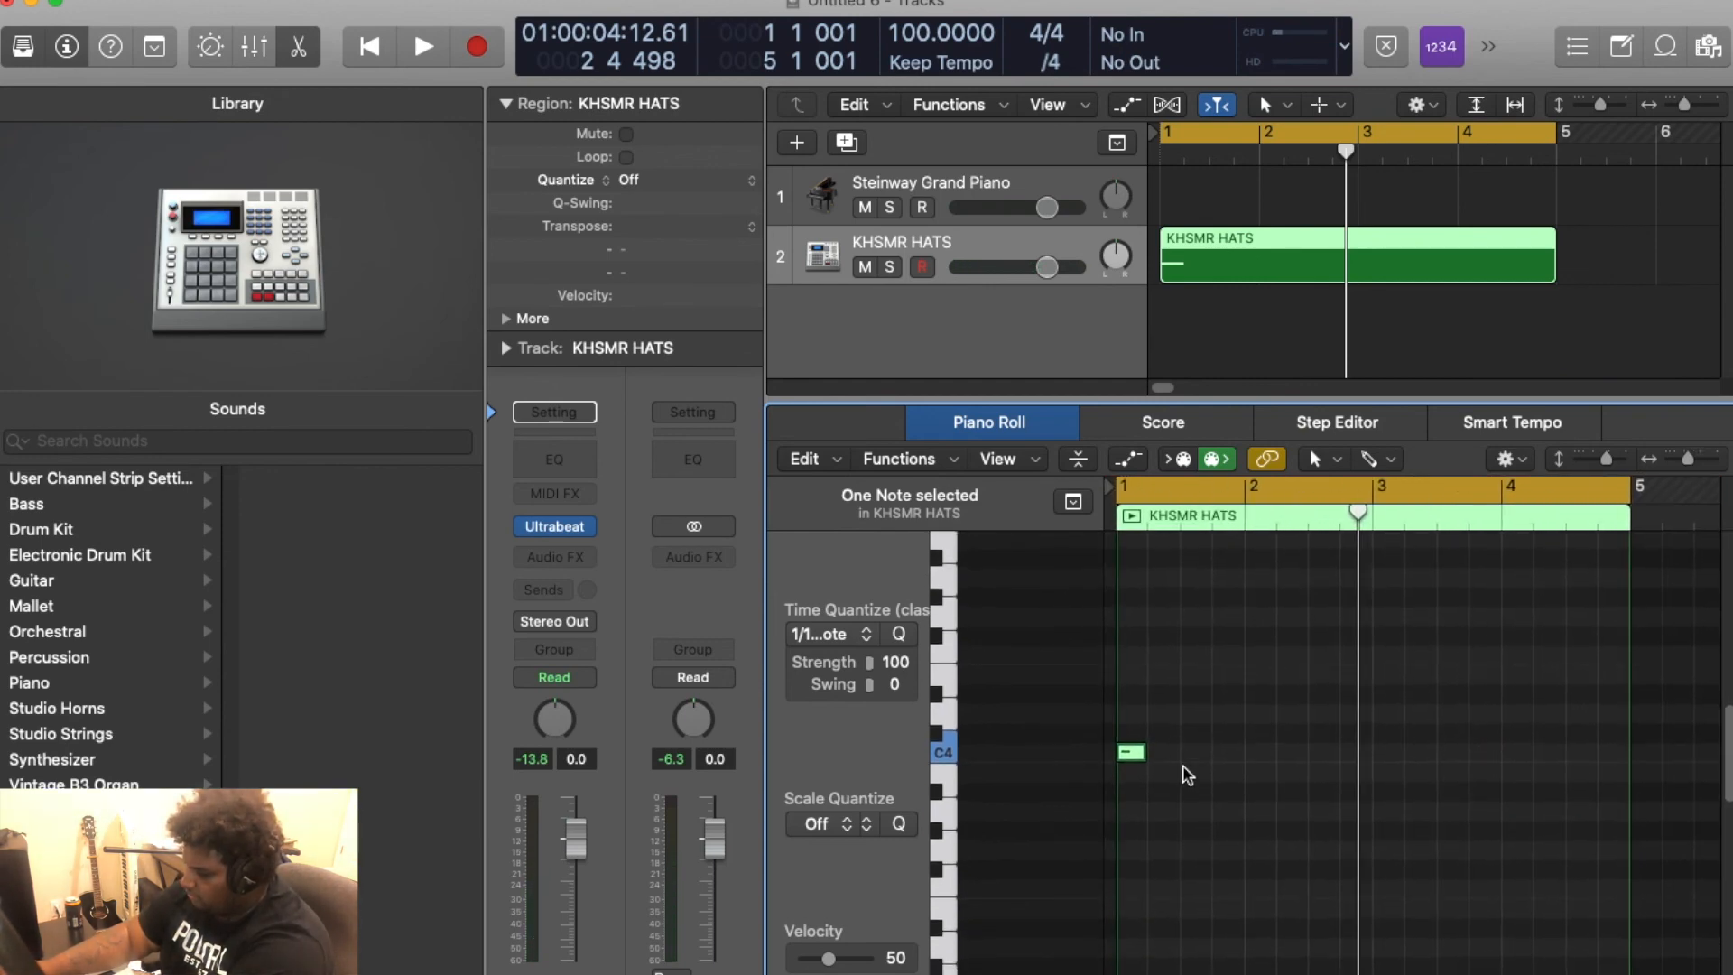
Hide the Inspector and the Library and bring all four bars of the hi-hat region into view
{"action": "scroll", "coordinate": [1173, 719], "scroll_direction": "up", "scroll_amount": 3}
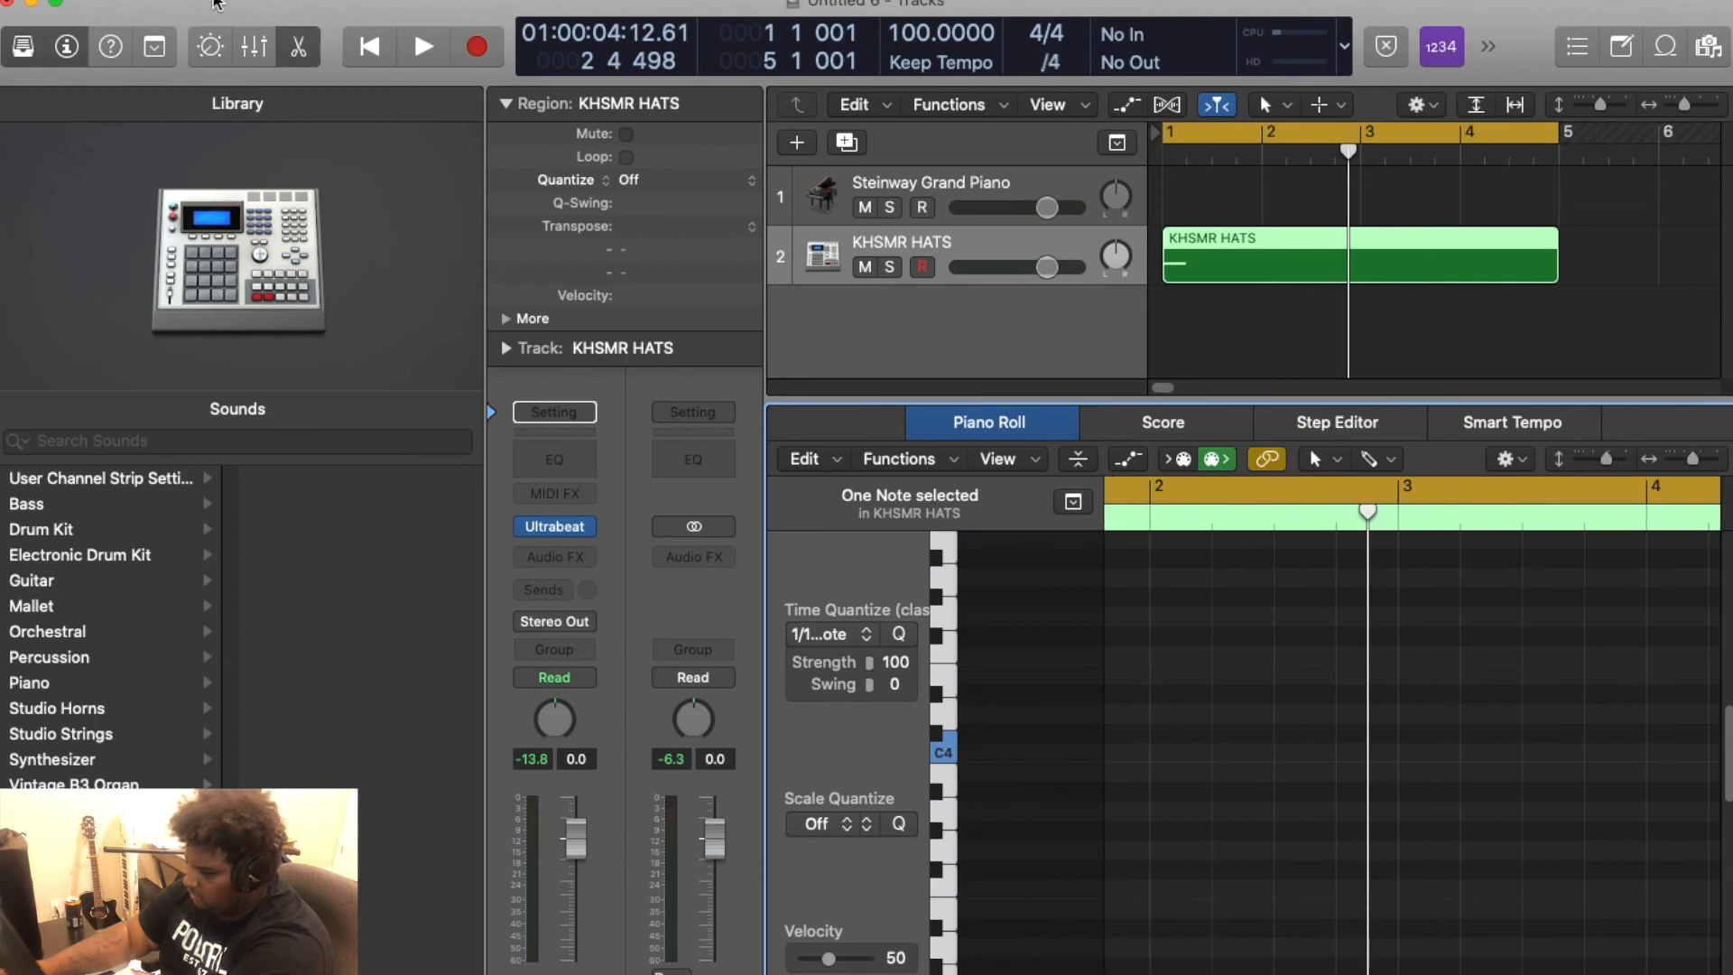
{"action": "left_click", "coordinate": [63, 49]}
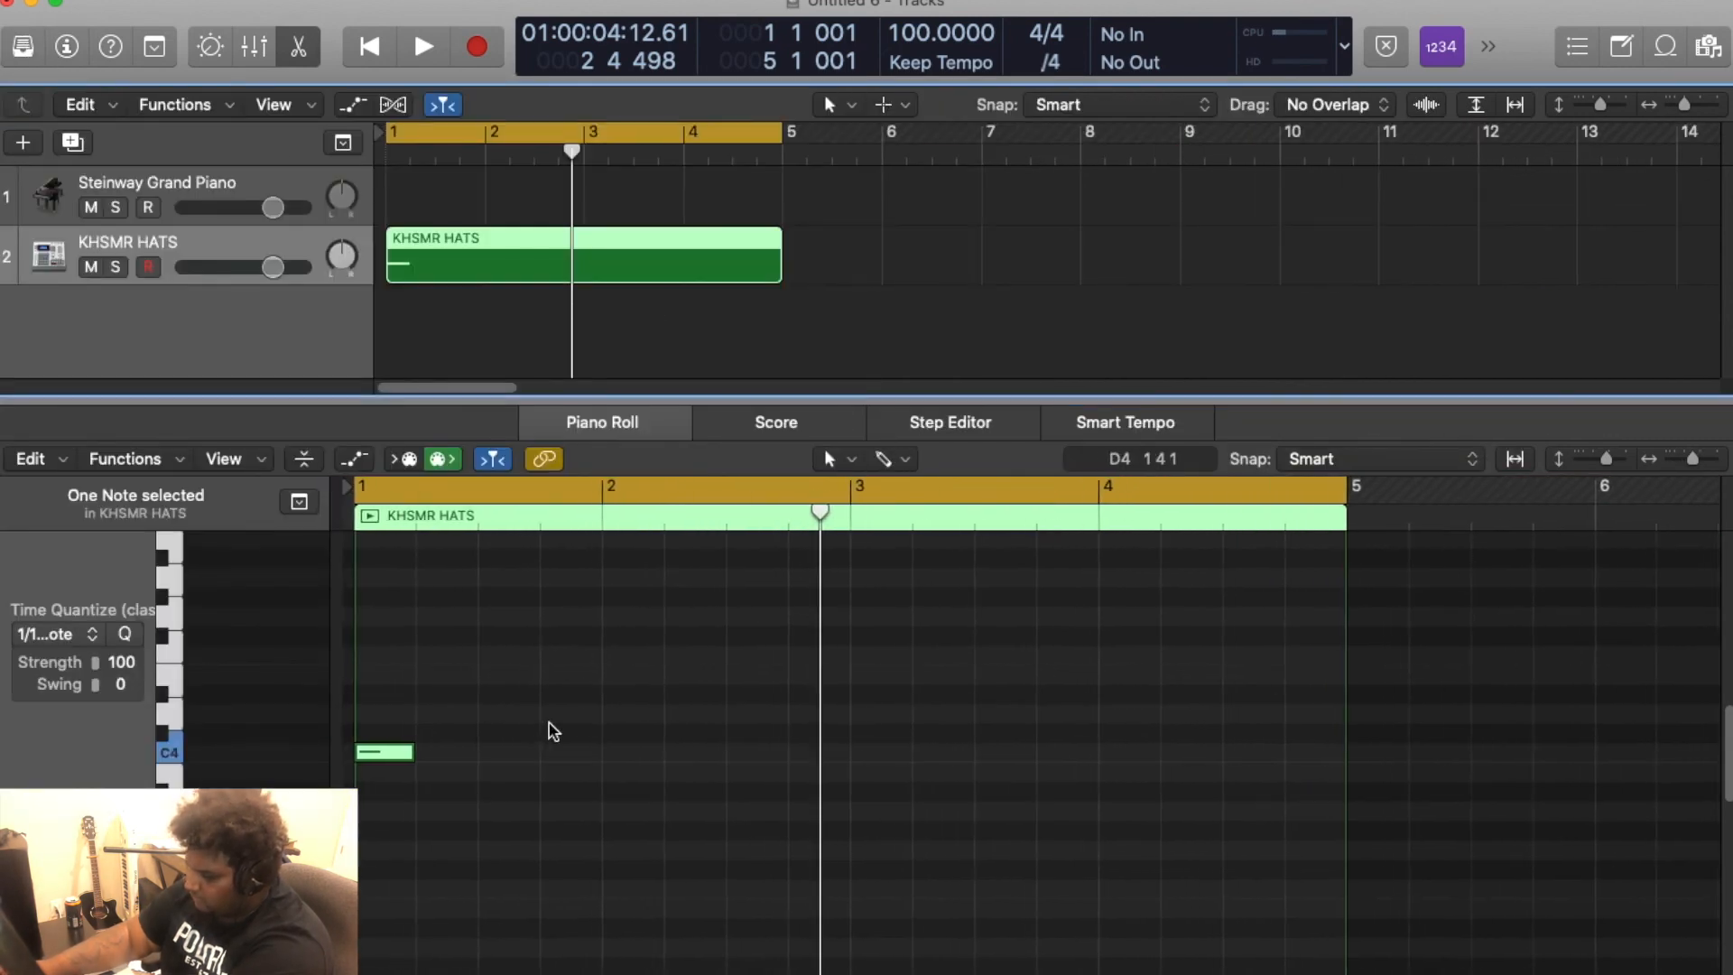
{"action": "scroll", "coordinate": [533, 726], "scroll_direction": "down", "scroll_amount": 1}
Add one-beat C4 notes on beats 2, 3 and 4 of bar 1 and play them from the beginning
{"action": "left_click", "coordinate": [429, 738], "text": "ctrl+alt"}
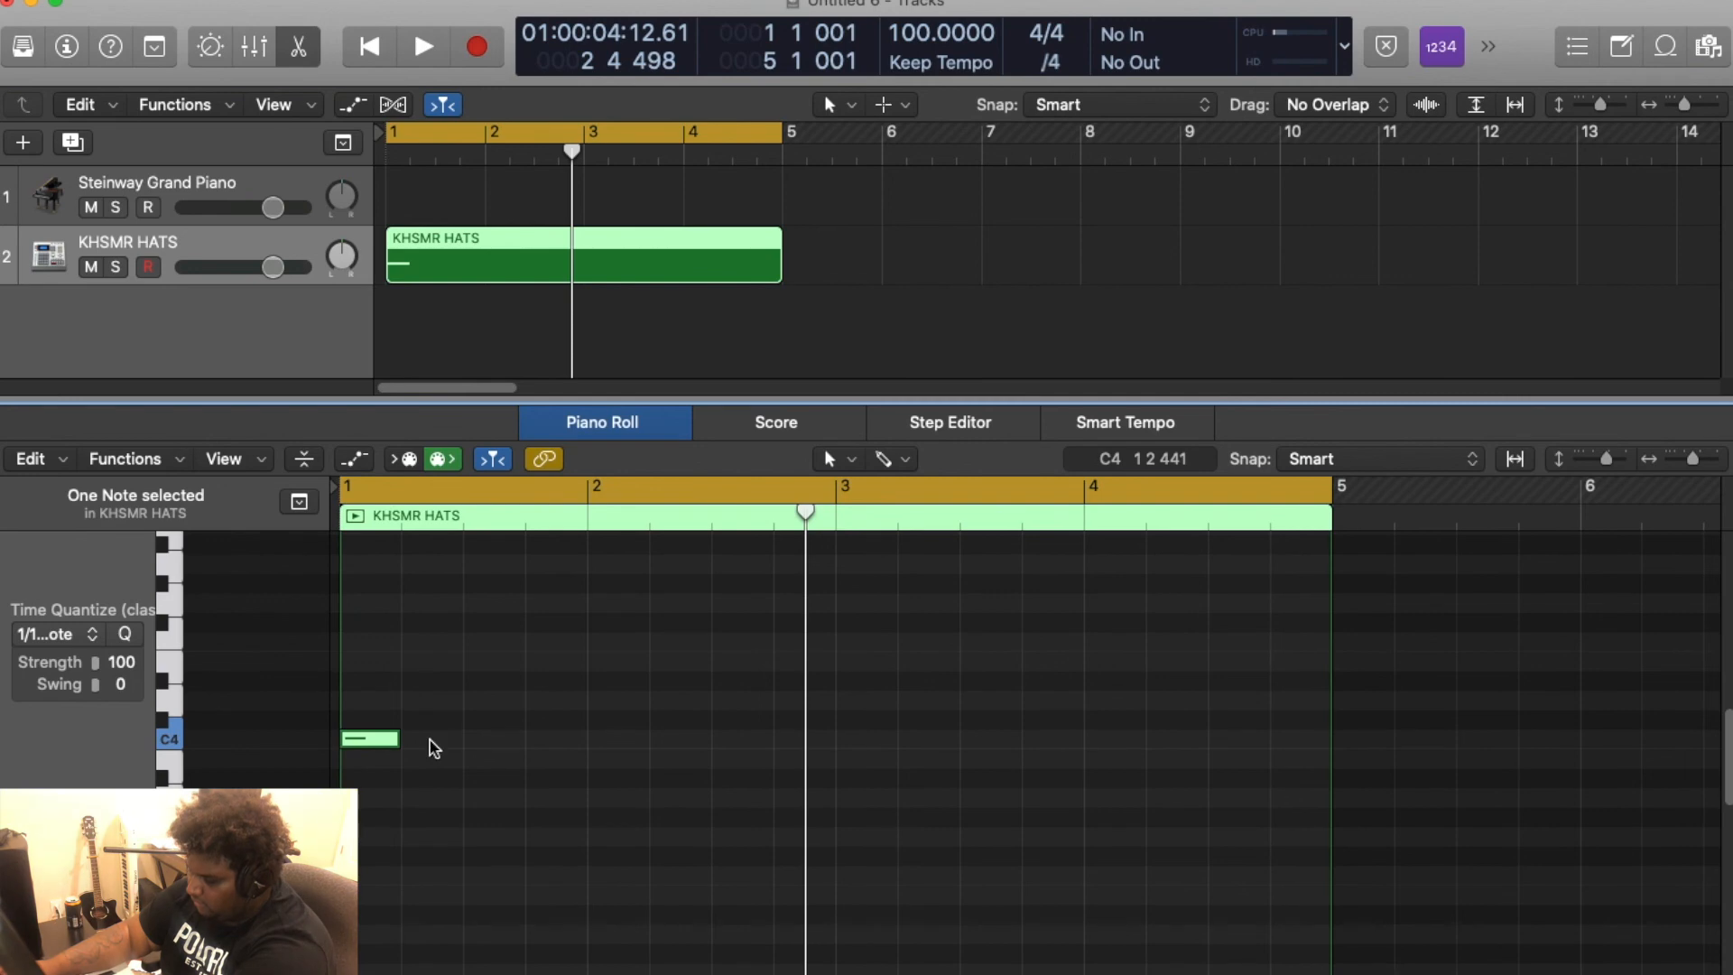
{"action": "left_click", "coordinate": [495, 738]}
{"action": "left_click", "coordinate": [555, 739]}
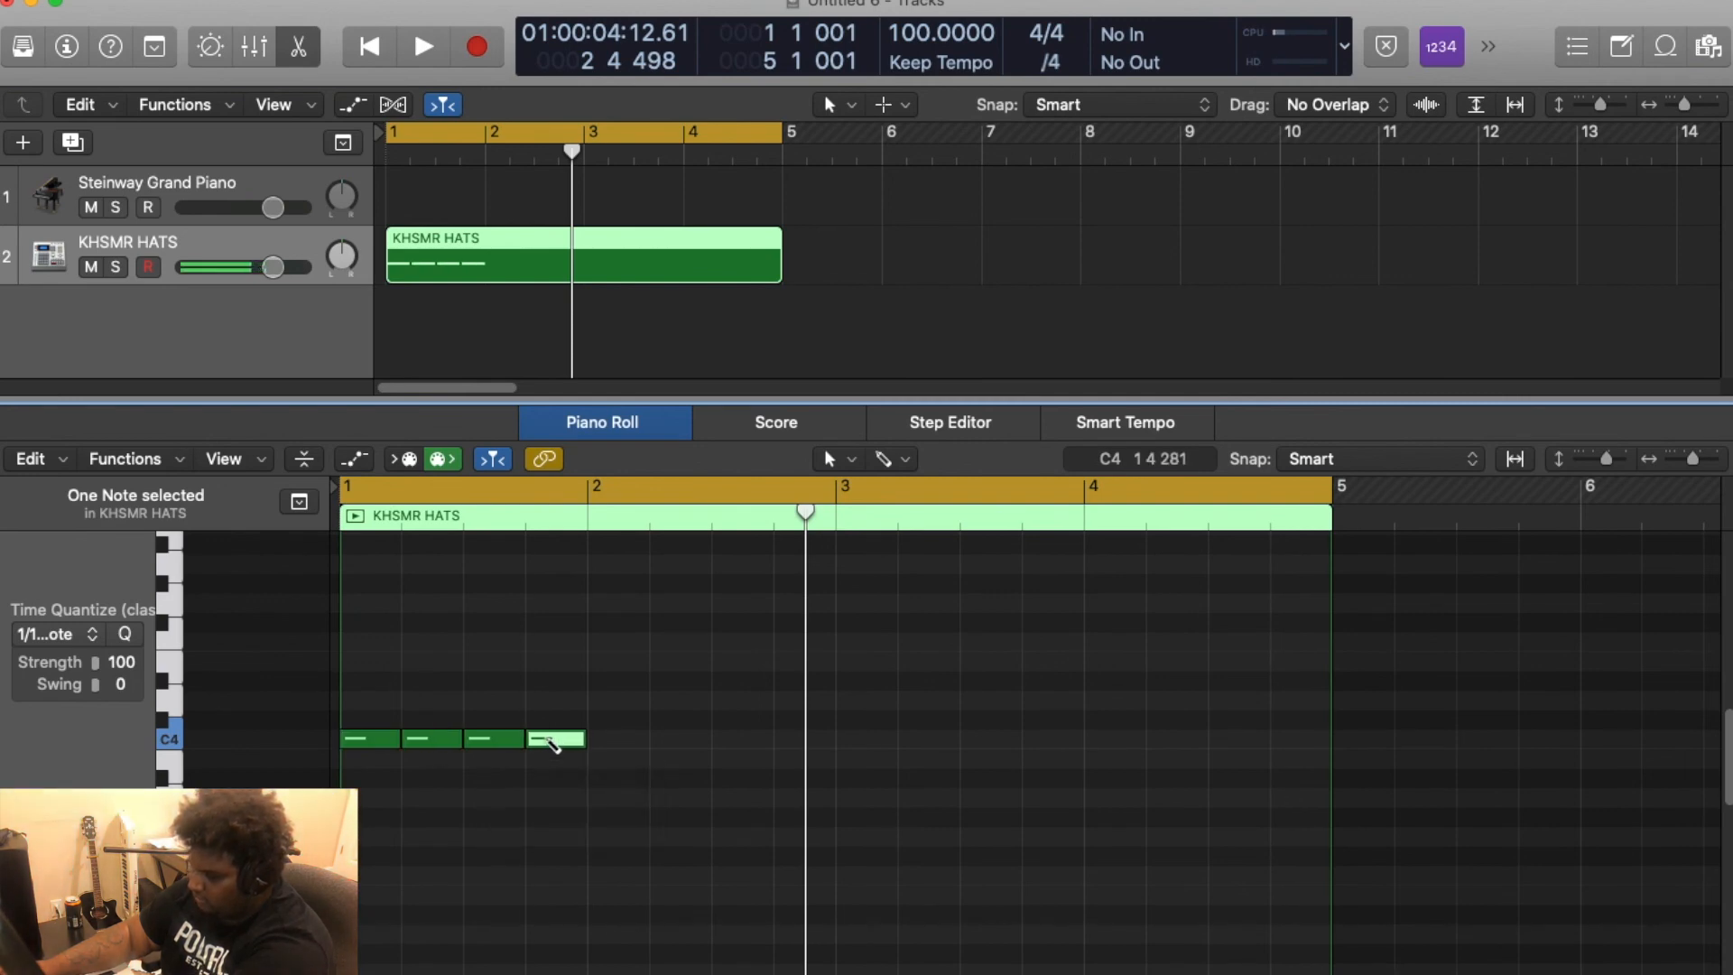
{"action": "key", "text": "Return"}
{"action": "key", "text": "space"}
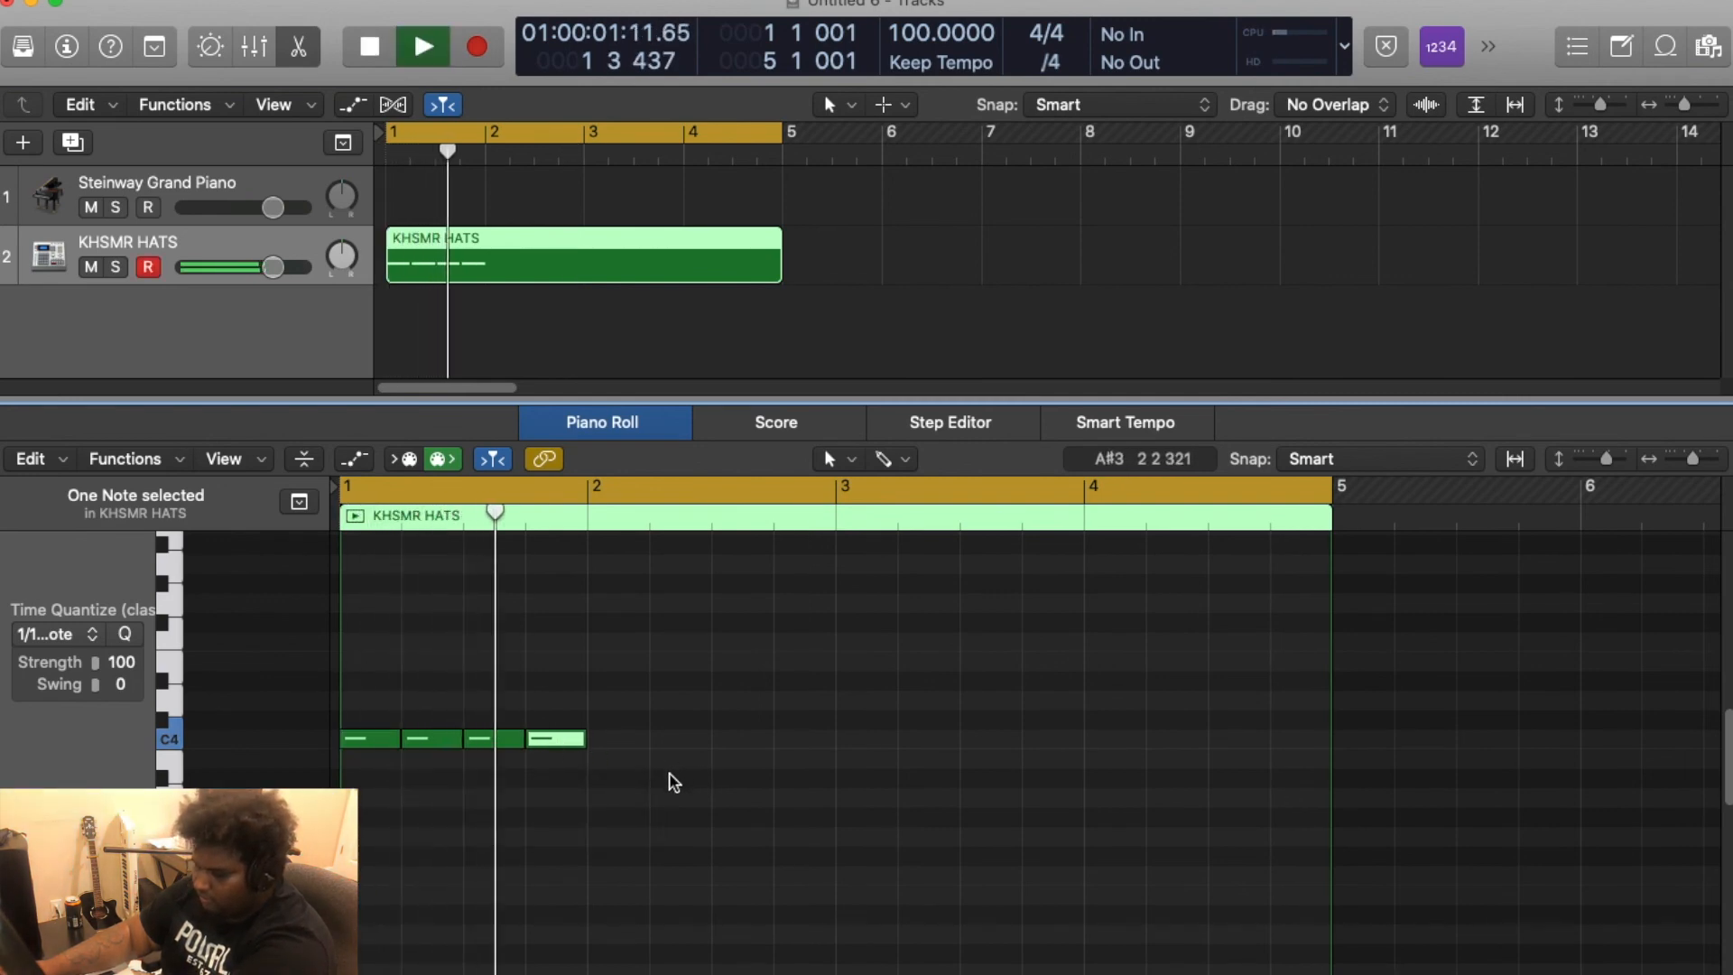
{"action": "key", "text": "space"}
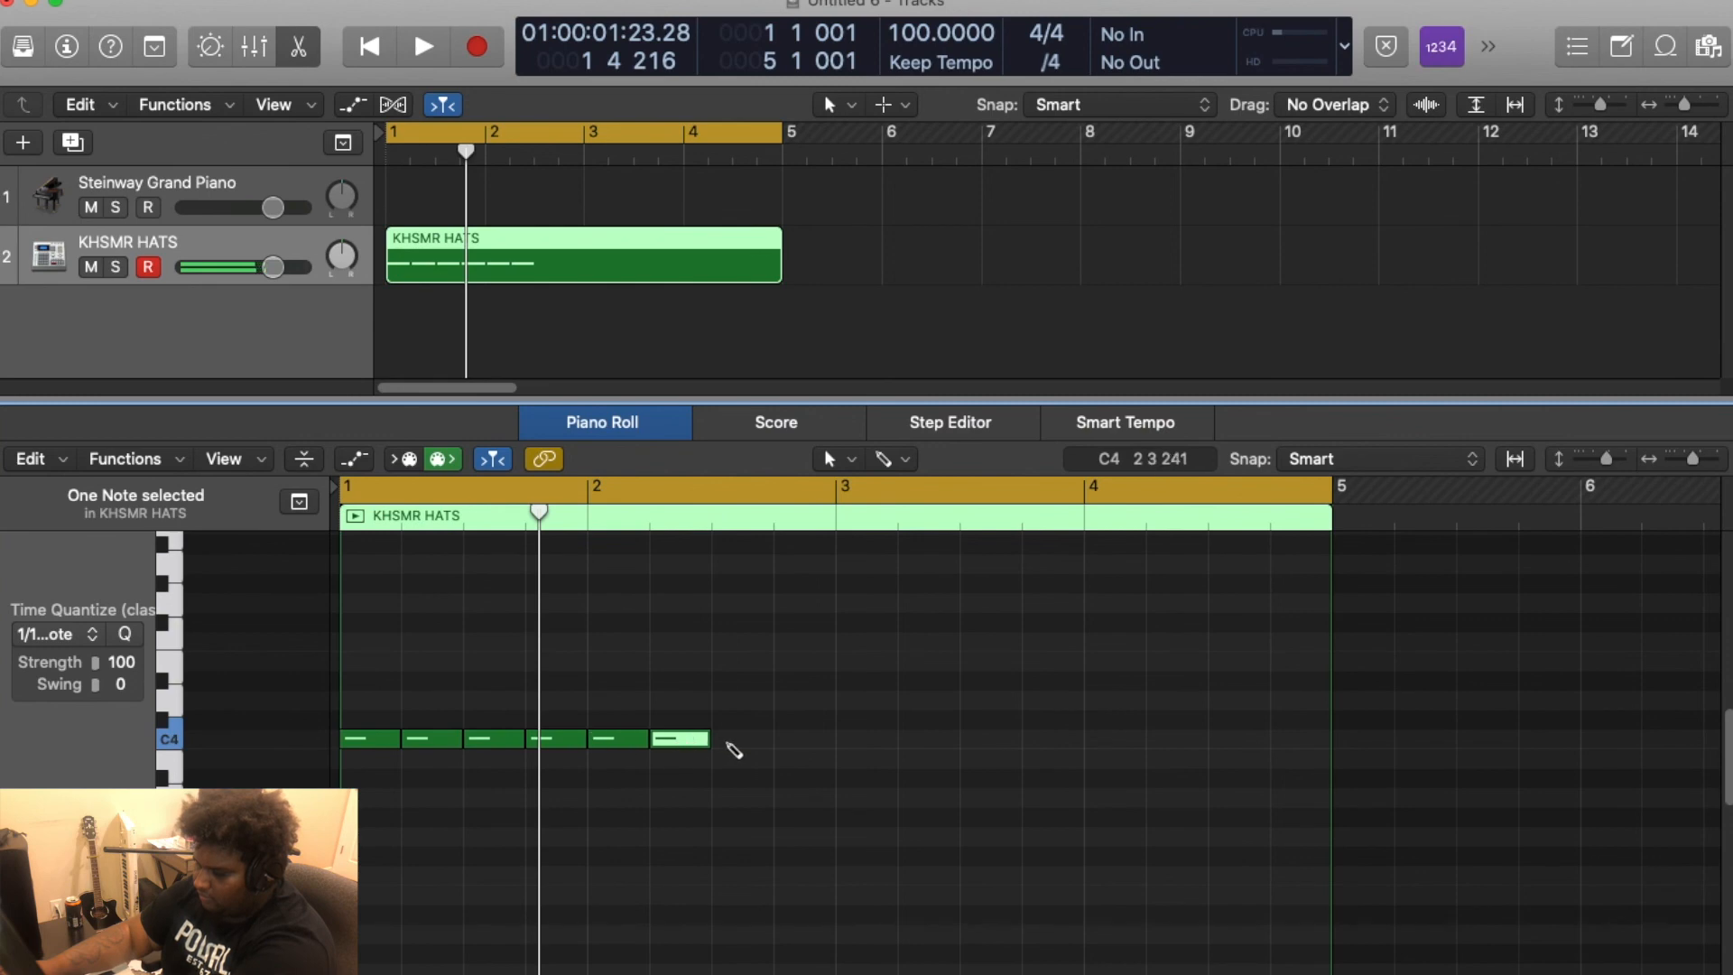
Fill the remaining beats through the end of bar 4 with one-beat C4 notes and play the pattern
{"action": "left_click", "coordinate": [794, 744]}
{"action": "left_click_drag", "start_coordinate": [878, 857], "coordinate": [871, 742]}
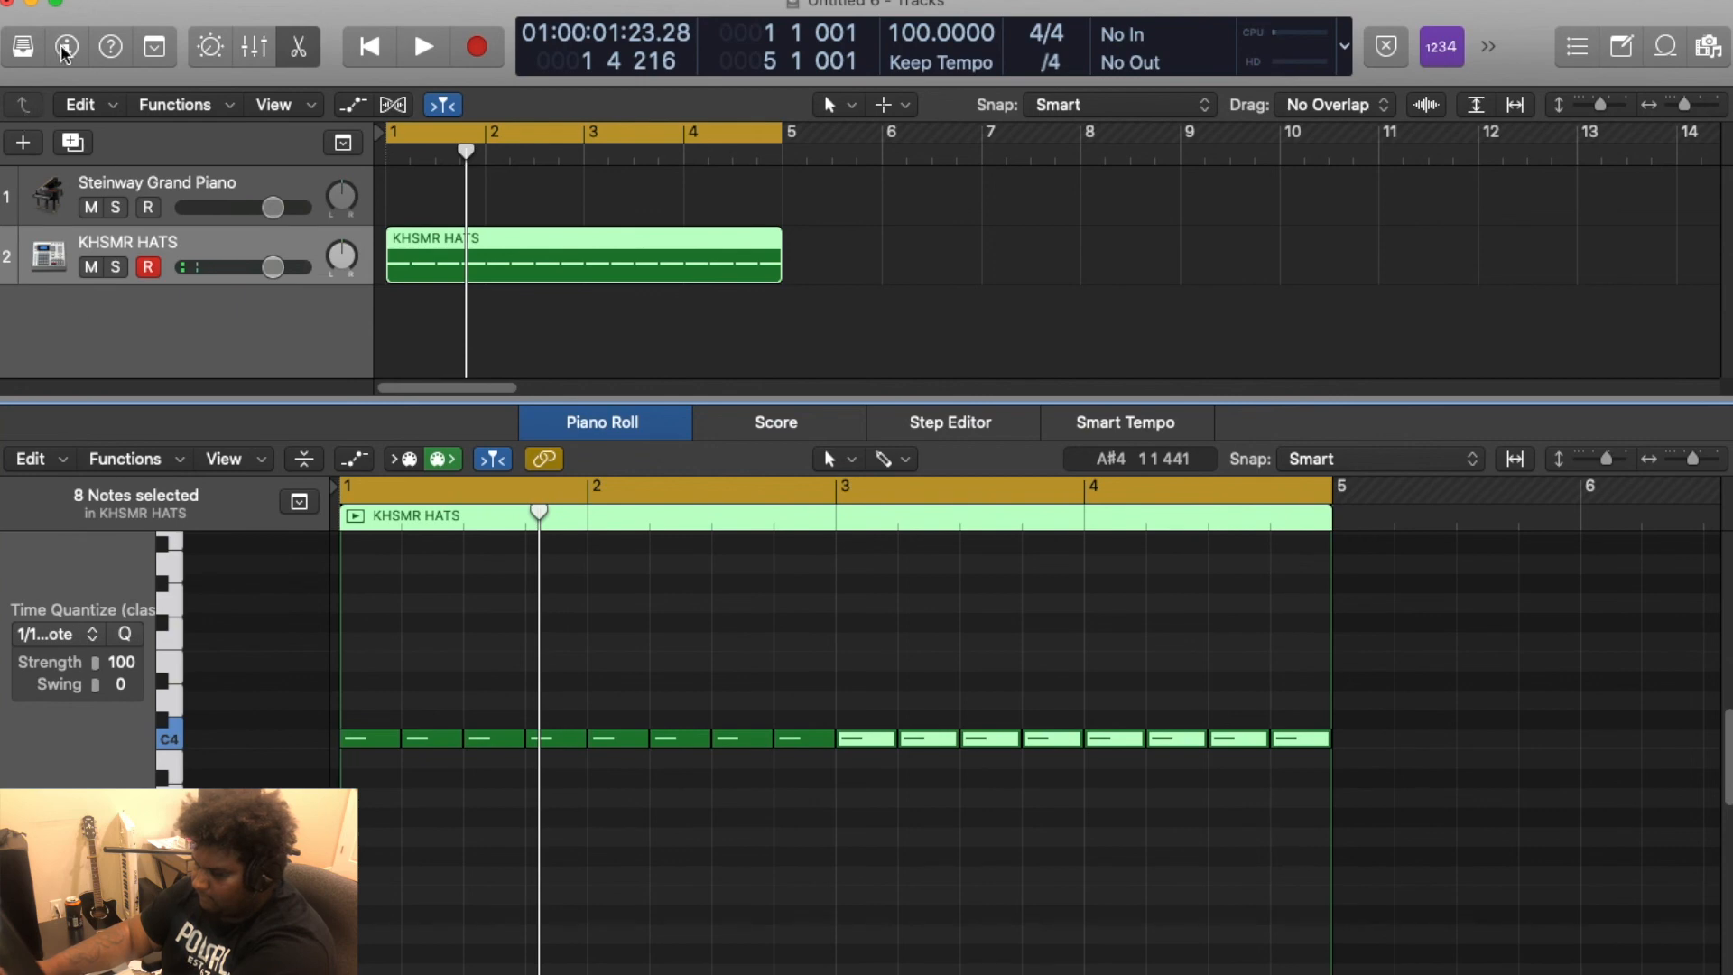
{"action": "key", "text": "space"}
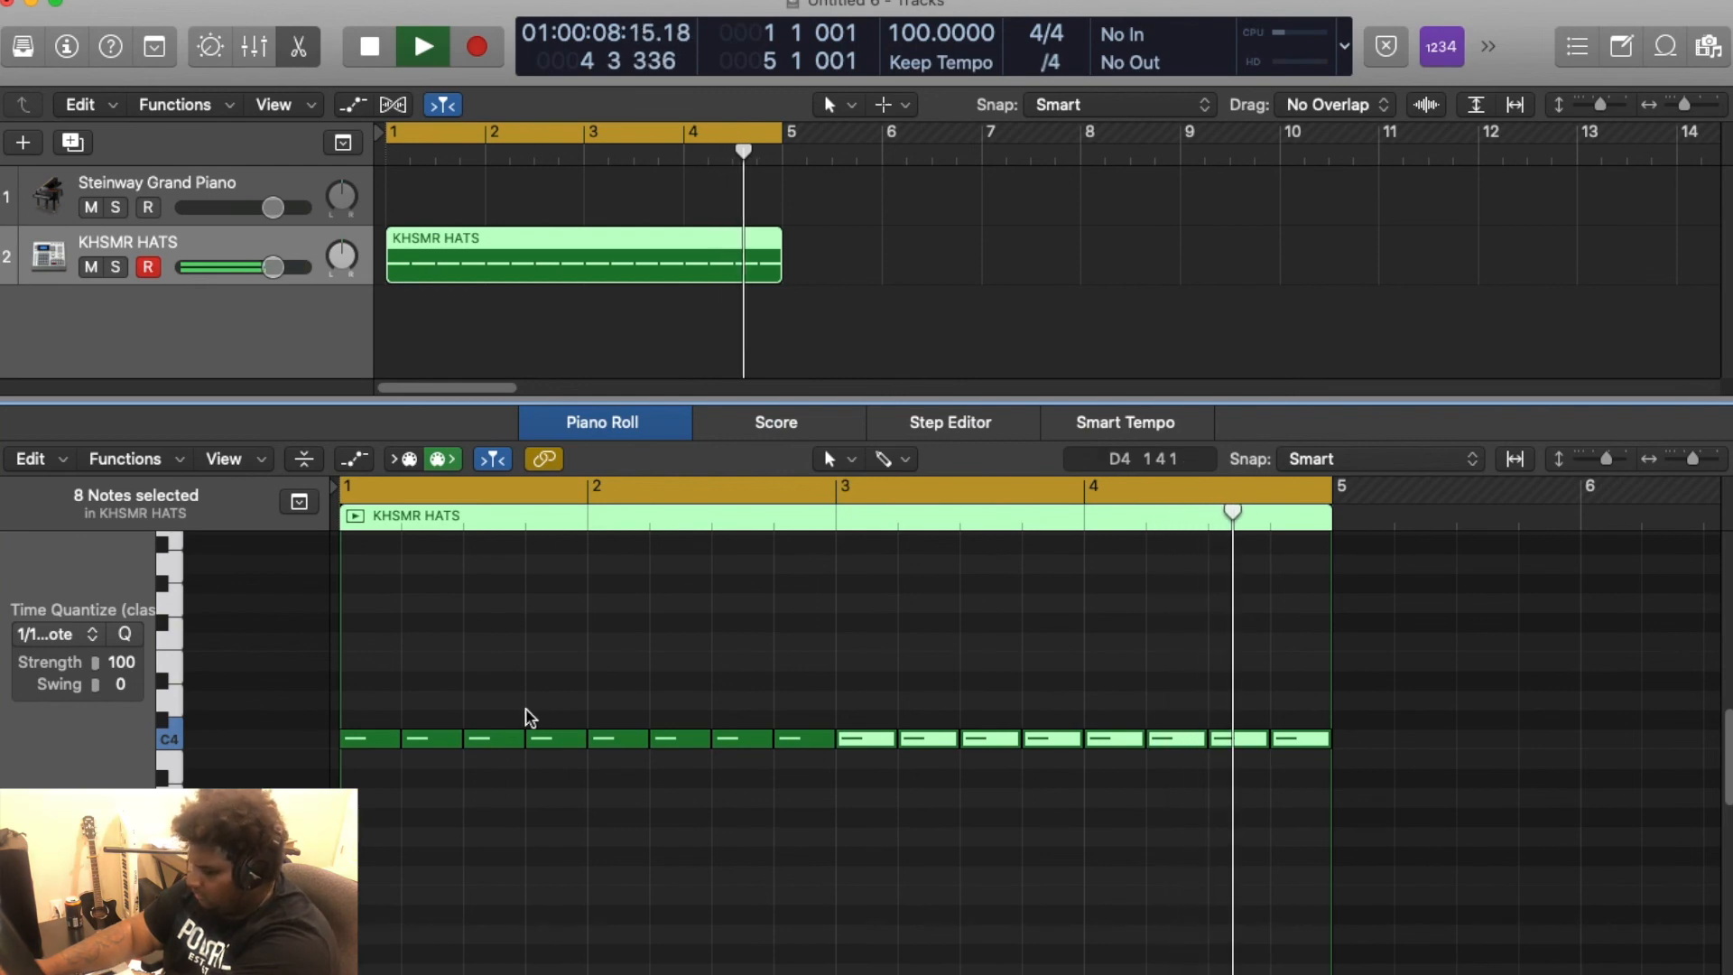
{"action": "key", "text": "space"}
Examine the quarter-note hi-hat pattern across the four bars in the Piano Roll and play it briefly from the beginning
{"action": "left_click_drag", "start_coordinate": [1420, 825], "coordinate": [213, 607]}
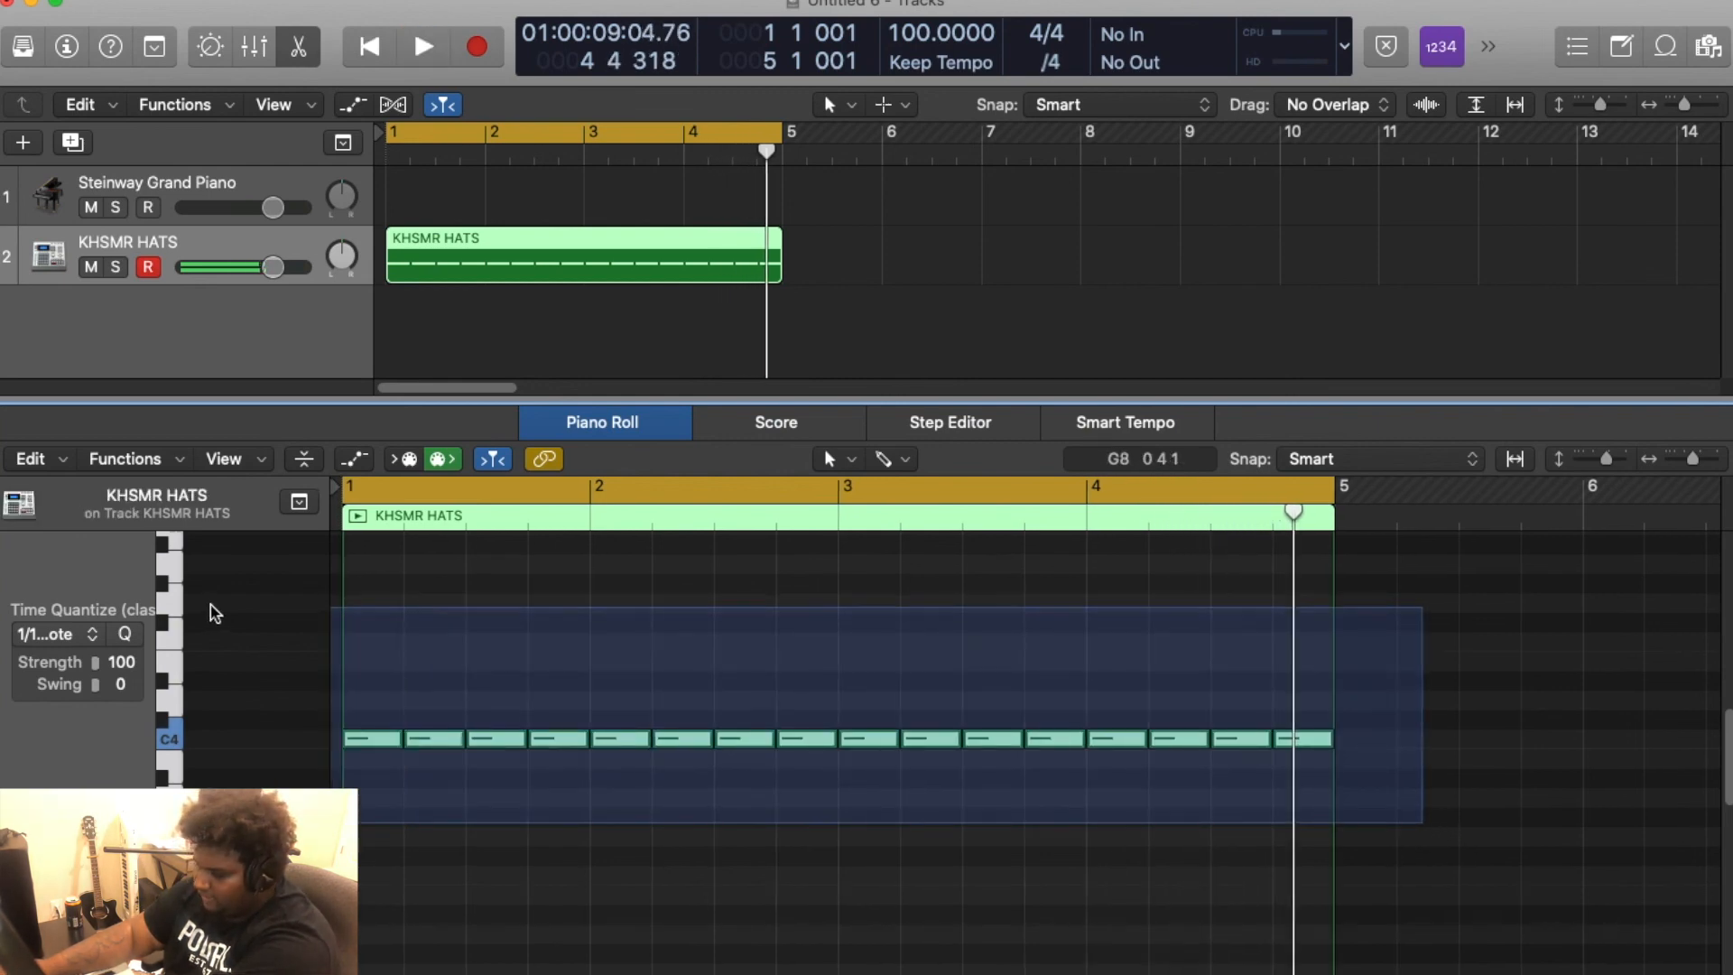
{"action": "key", "text": "super+Right"}
{"action": "scroll", "coordinate": [463, 726], "scroll_direction": "left", "scroll_amount": 5}
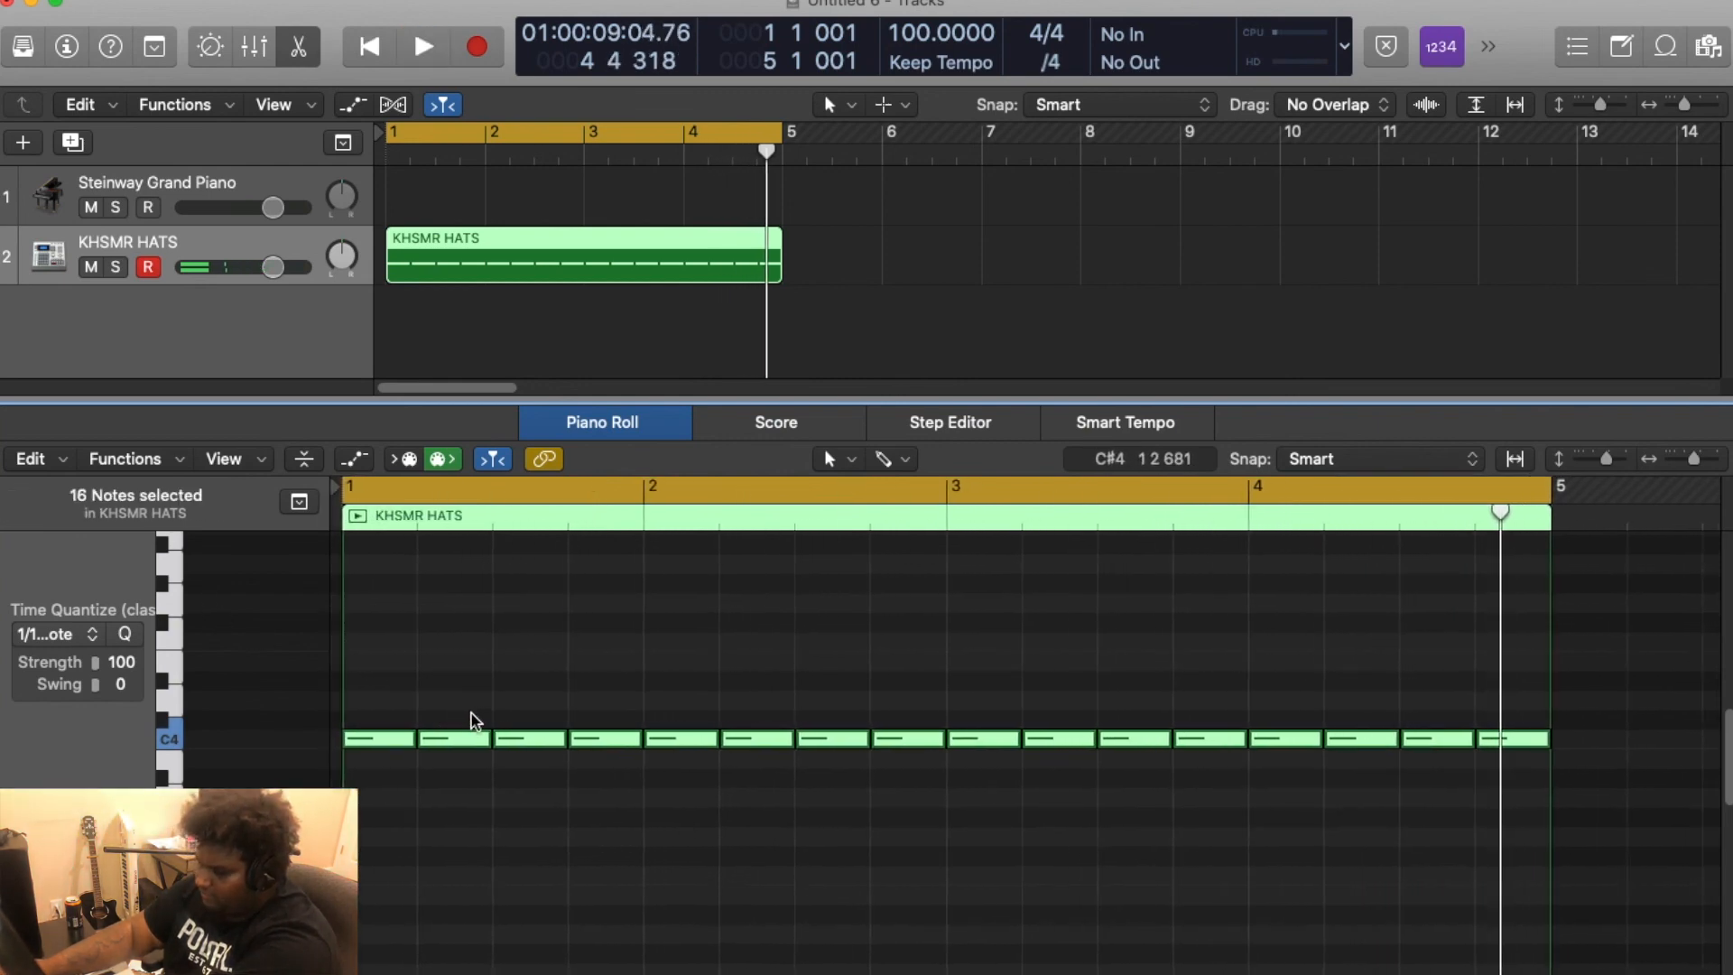
{"action": "key", "text": "super+Left"}
{"action": "left_click", "coordinate": [862, 772]}
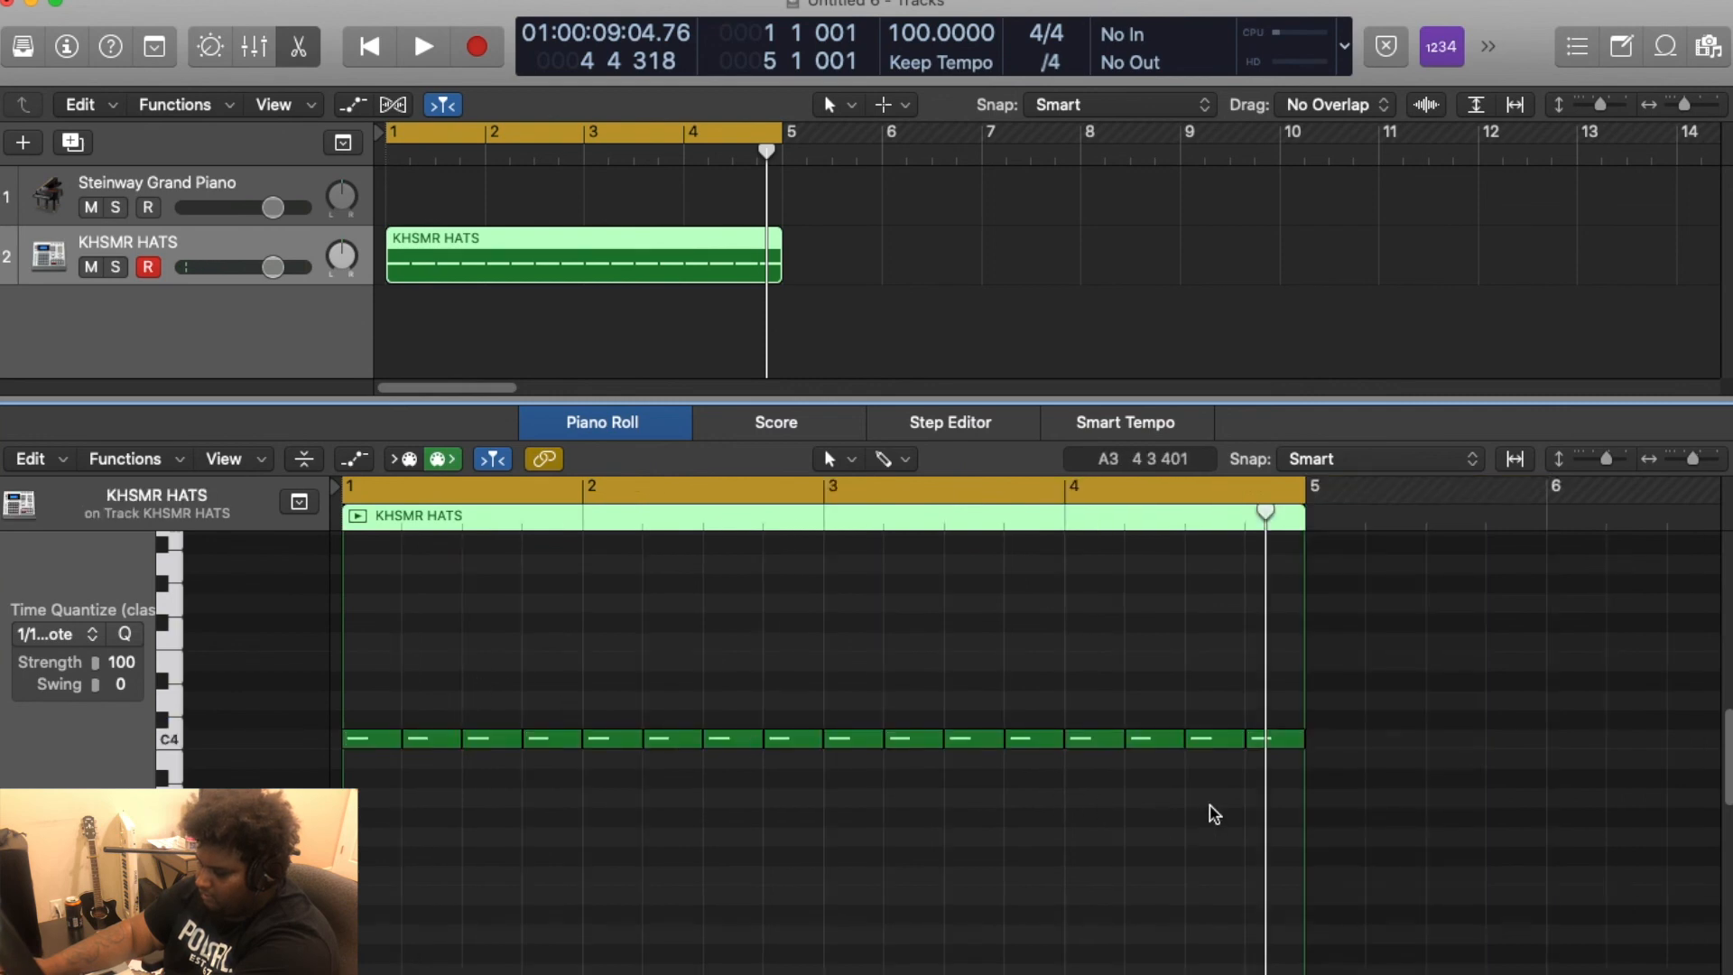
{"action": "key", "text": "Return"}
{"action": "key", "text": "space"}
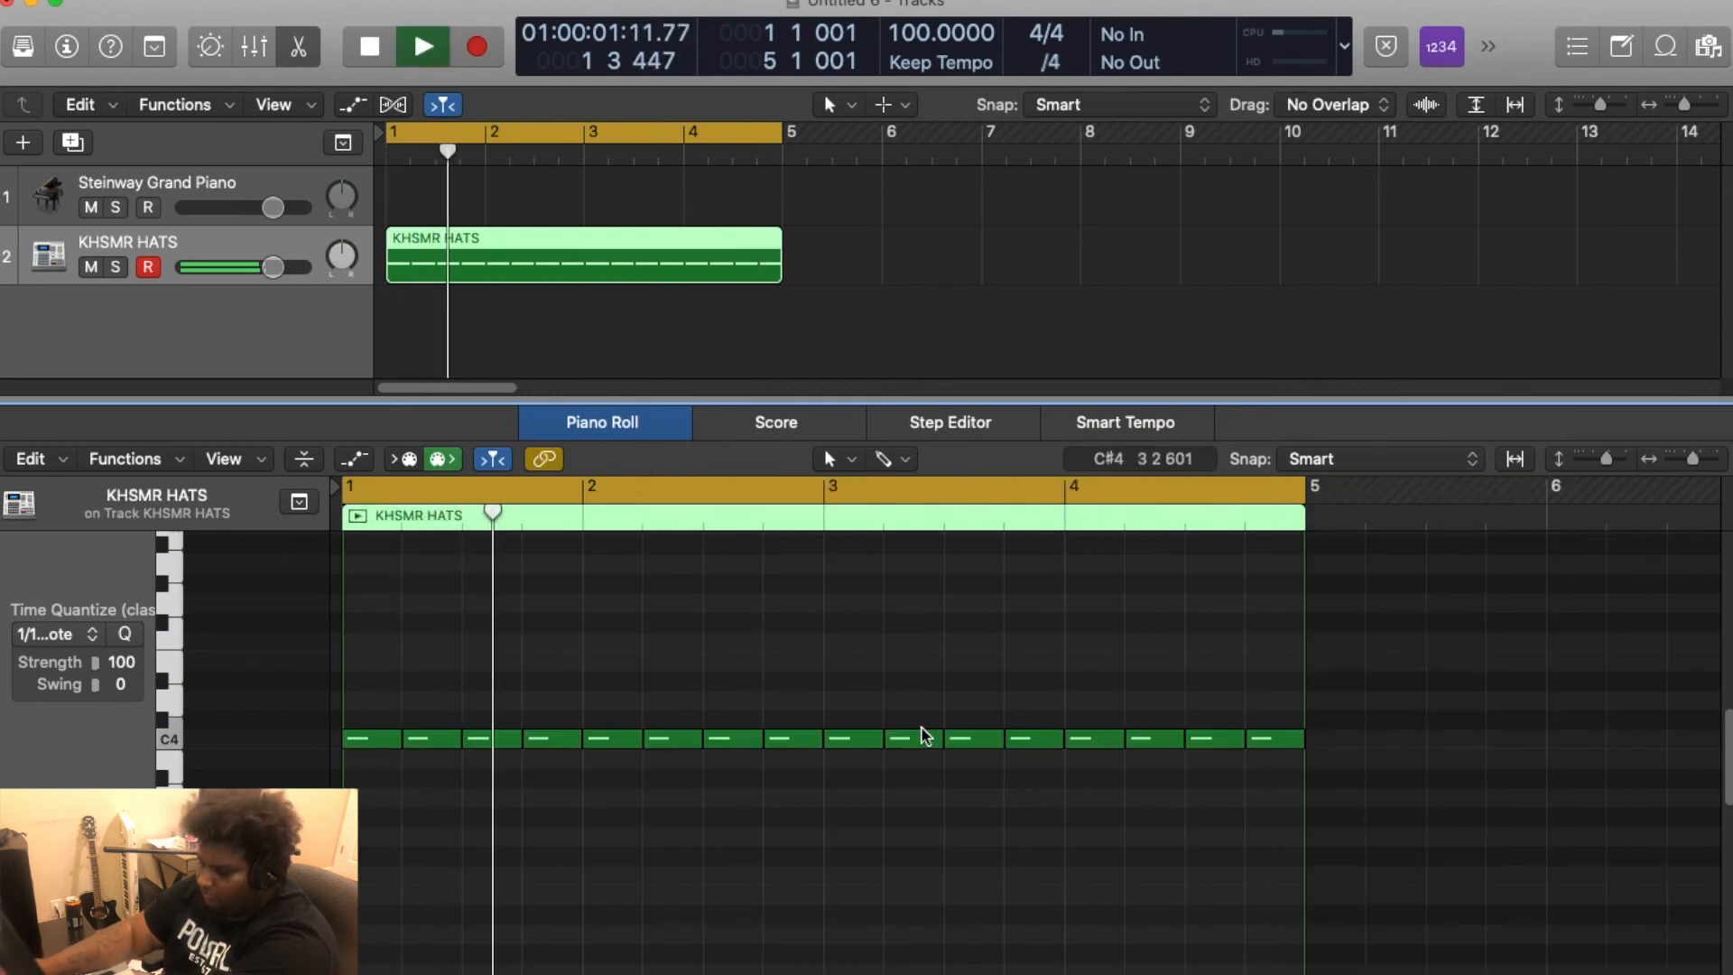
{"action": "key", "text": "space"}
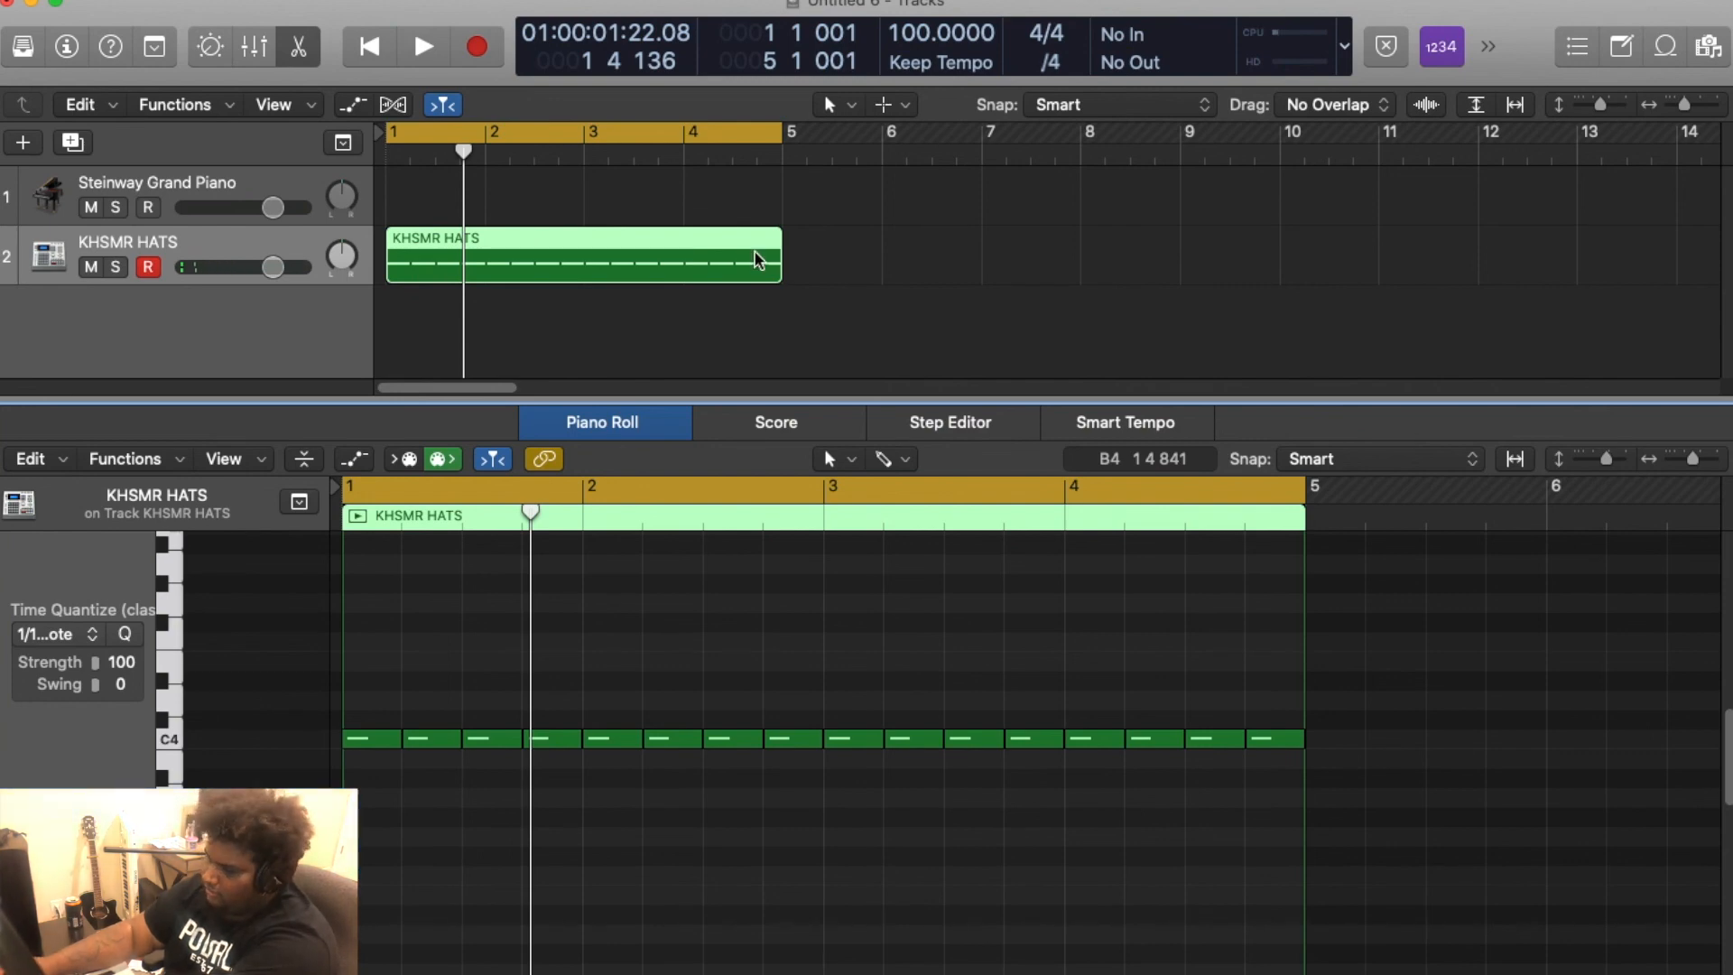
Set the grid division to /8 and shorten all the C4 hi-hat notes to eighth notes
{"action": "left_click", "coordinate": [1062, 69]}
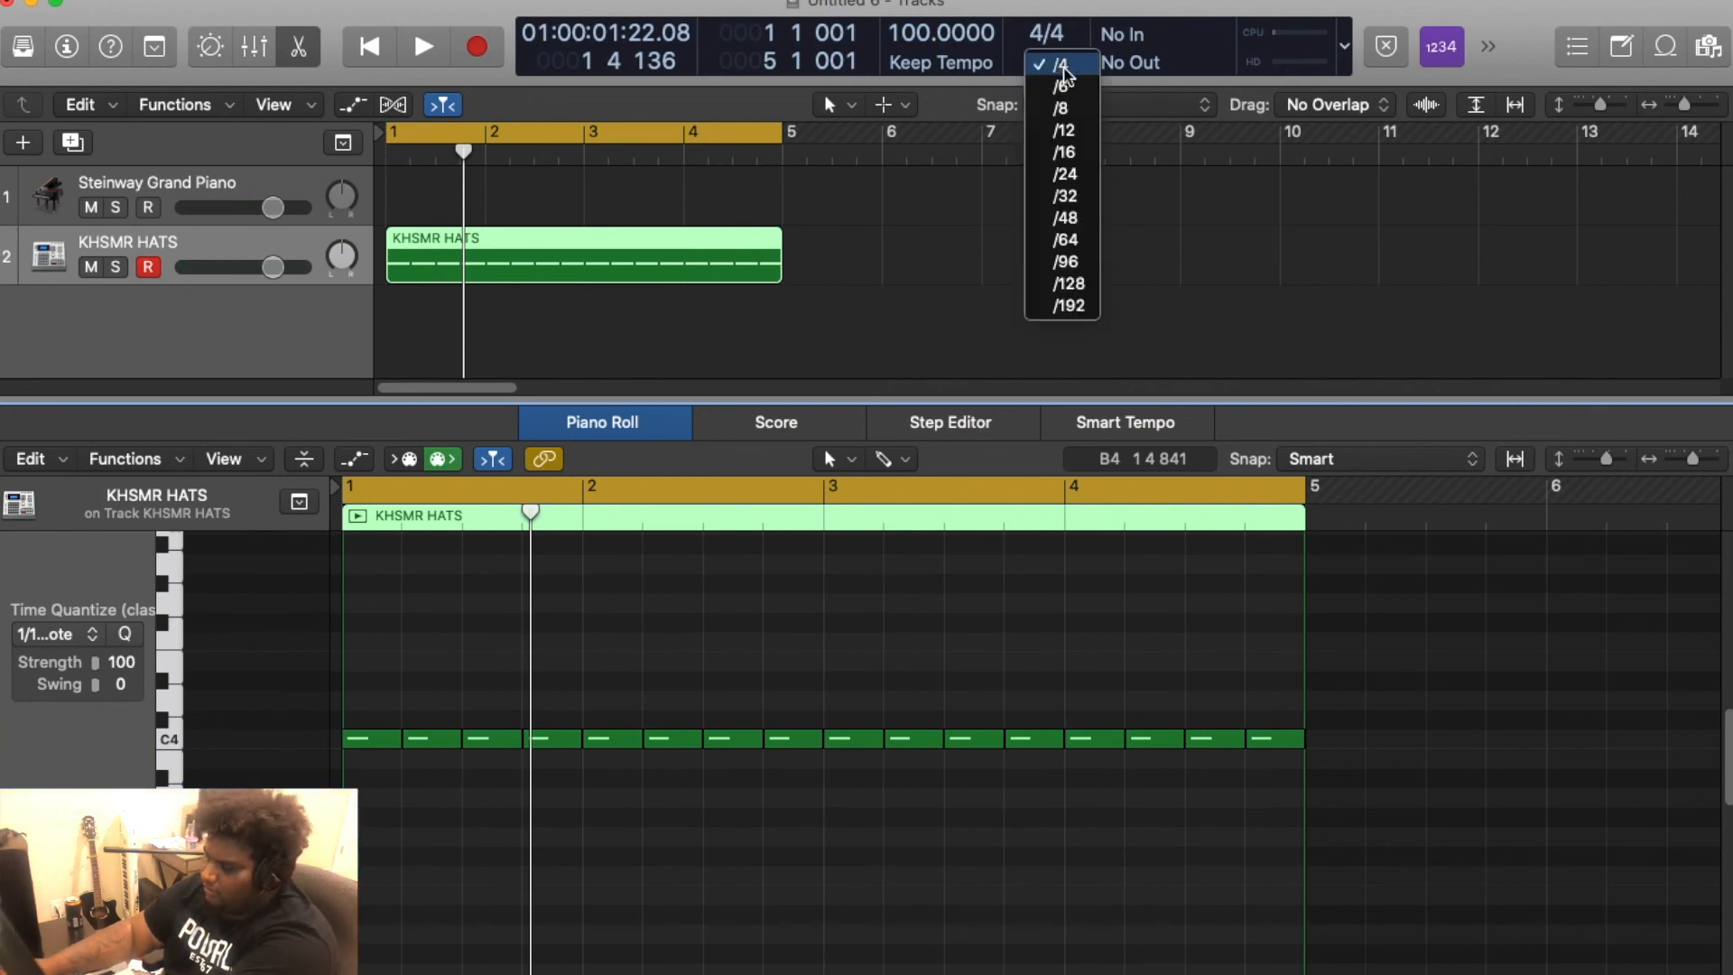
{"action": "left_click", "coordinate": [1073, 108]}
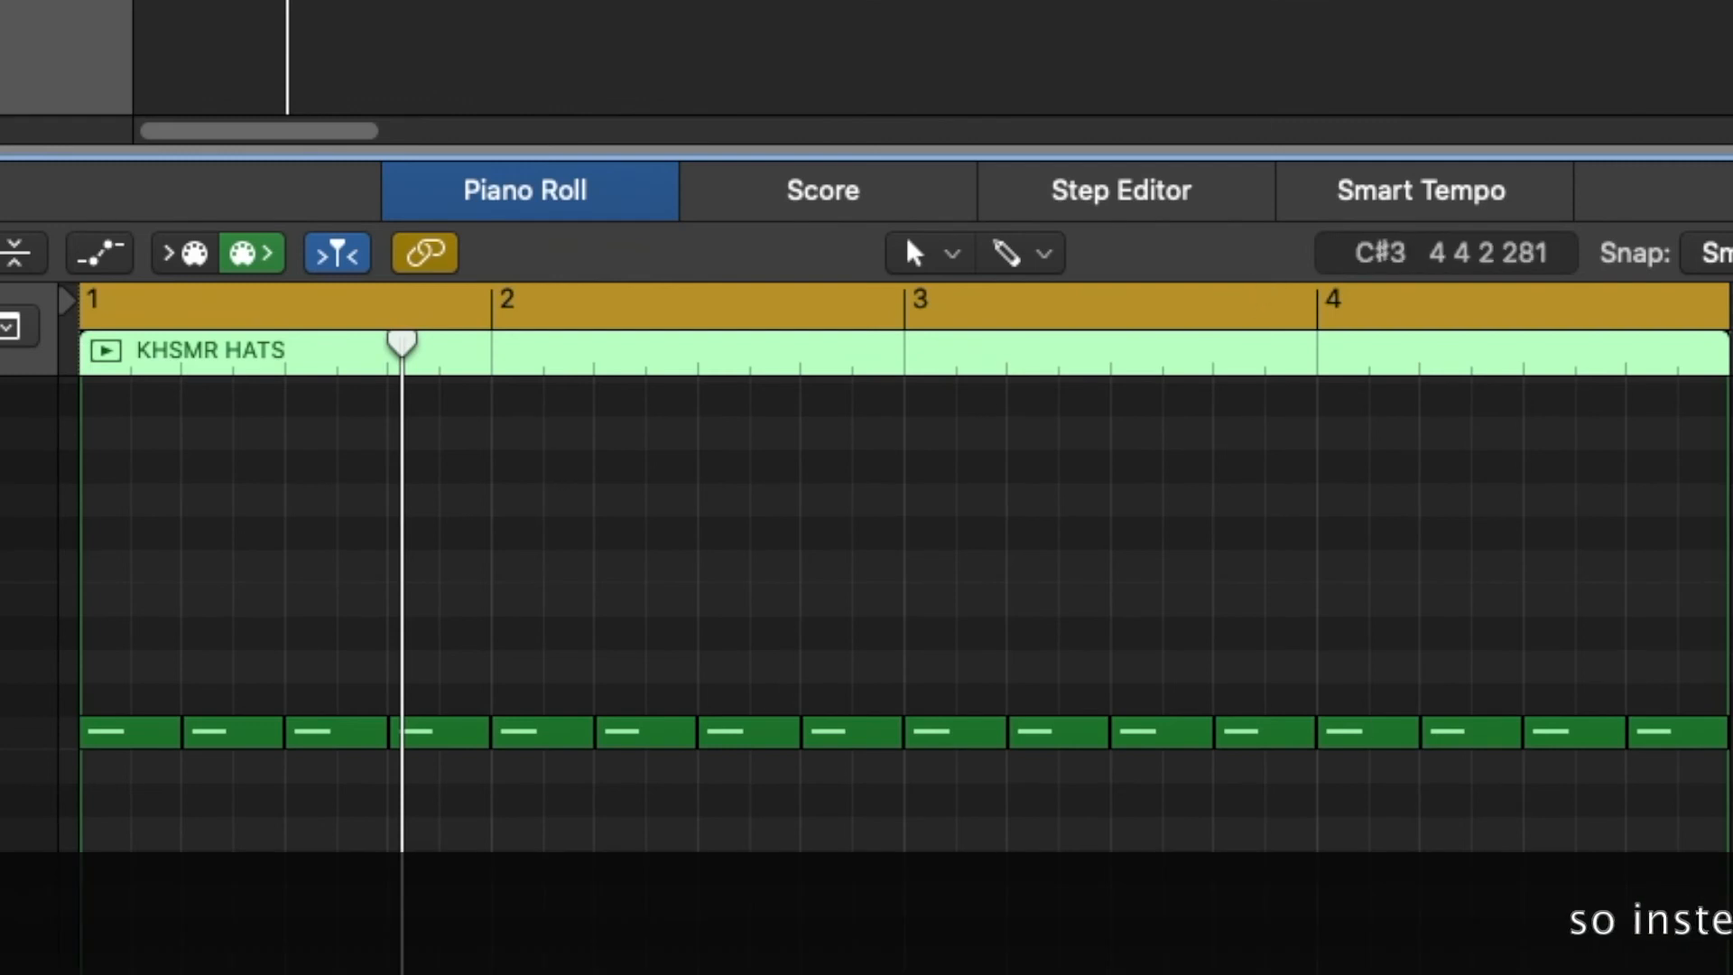
{"action": "left_click_drag", "start_coordinate": [1729, 848], "coordinate": [149, 542]}
{"action": "left_click_drag", "start_coordinate": [165, 731], "coordinate": [116, 734]}
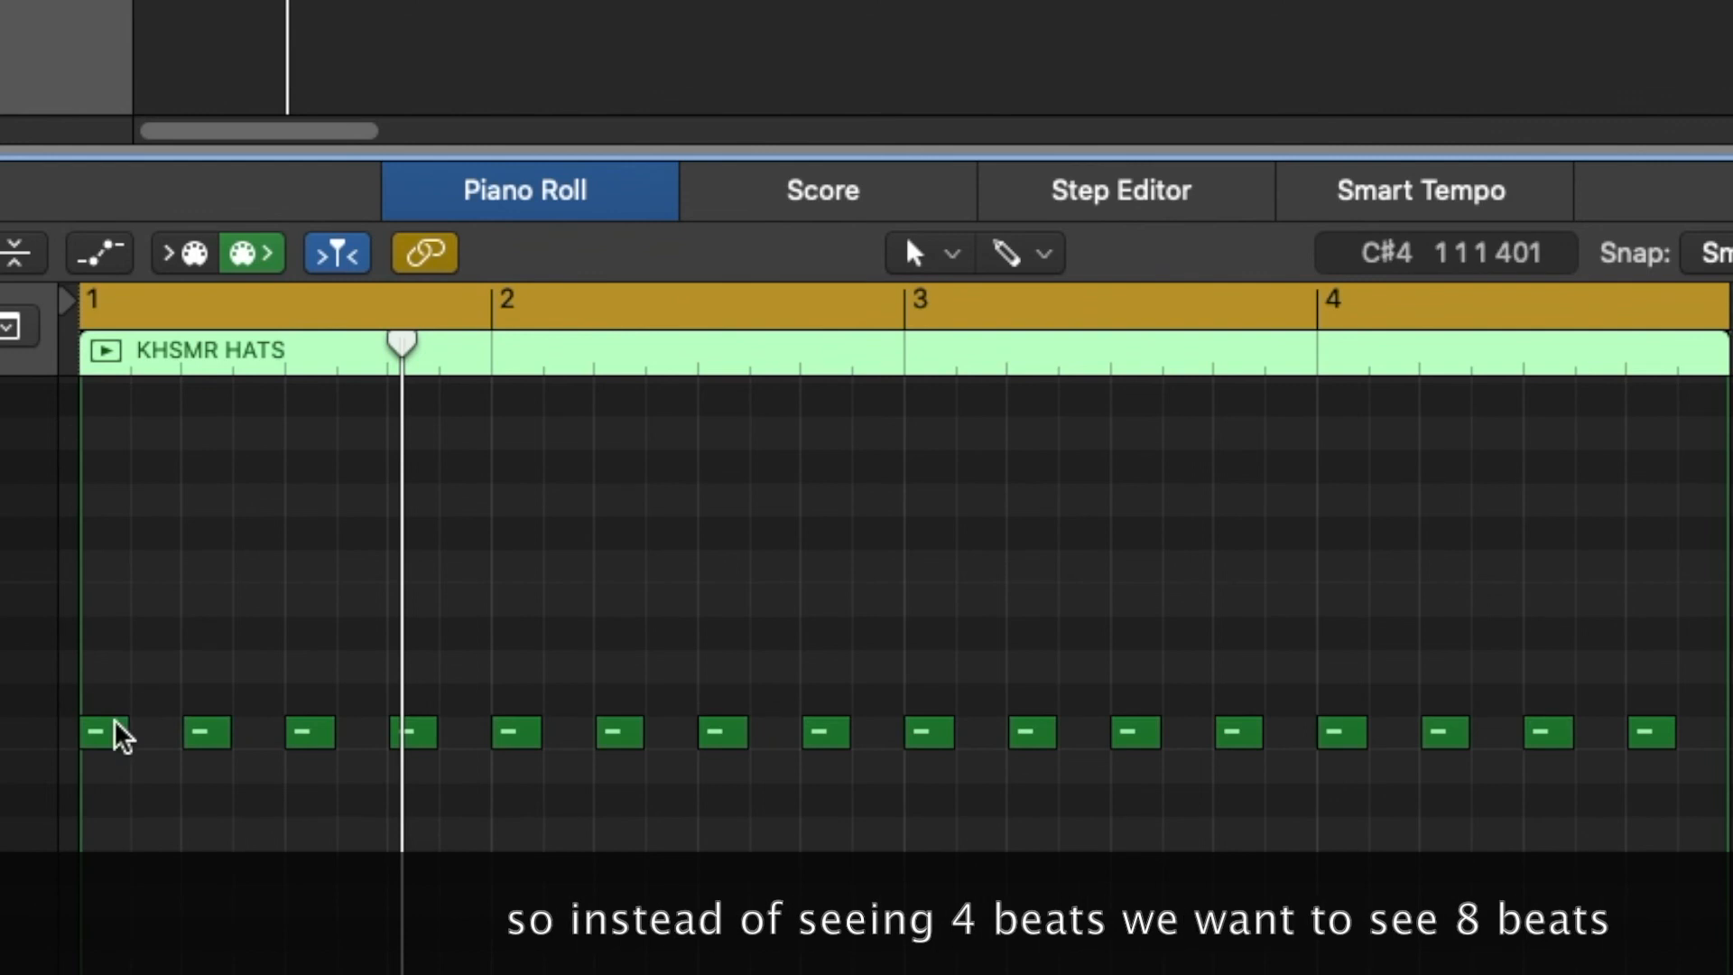
Duplicate all sixteen eighth notes onto the off-beats across the four bars and play the pattern
{"action": "left_click_drag", "start_coordinate": [1728, 848], "coordinate": [116, 546]}
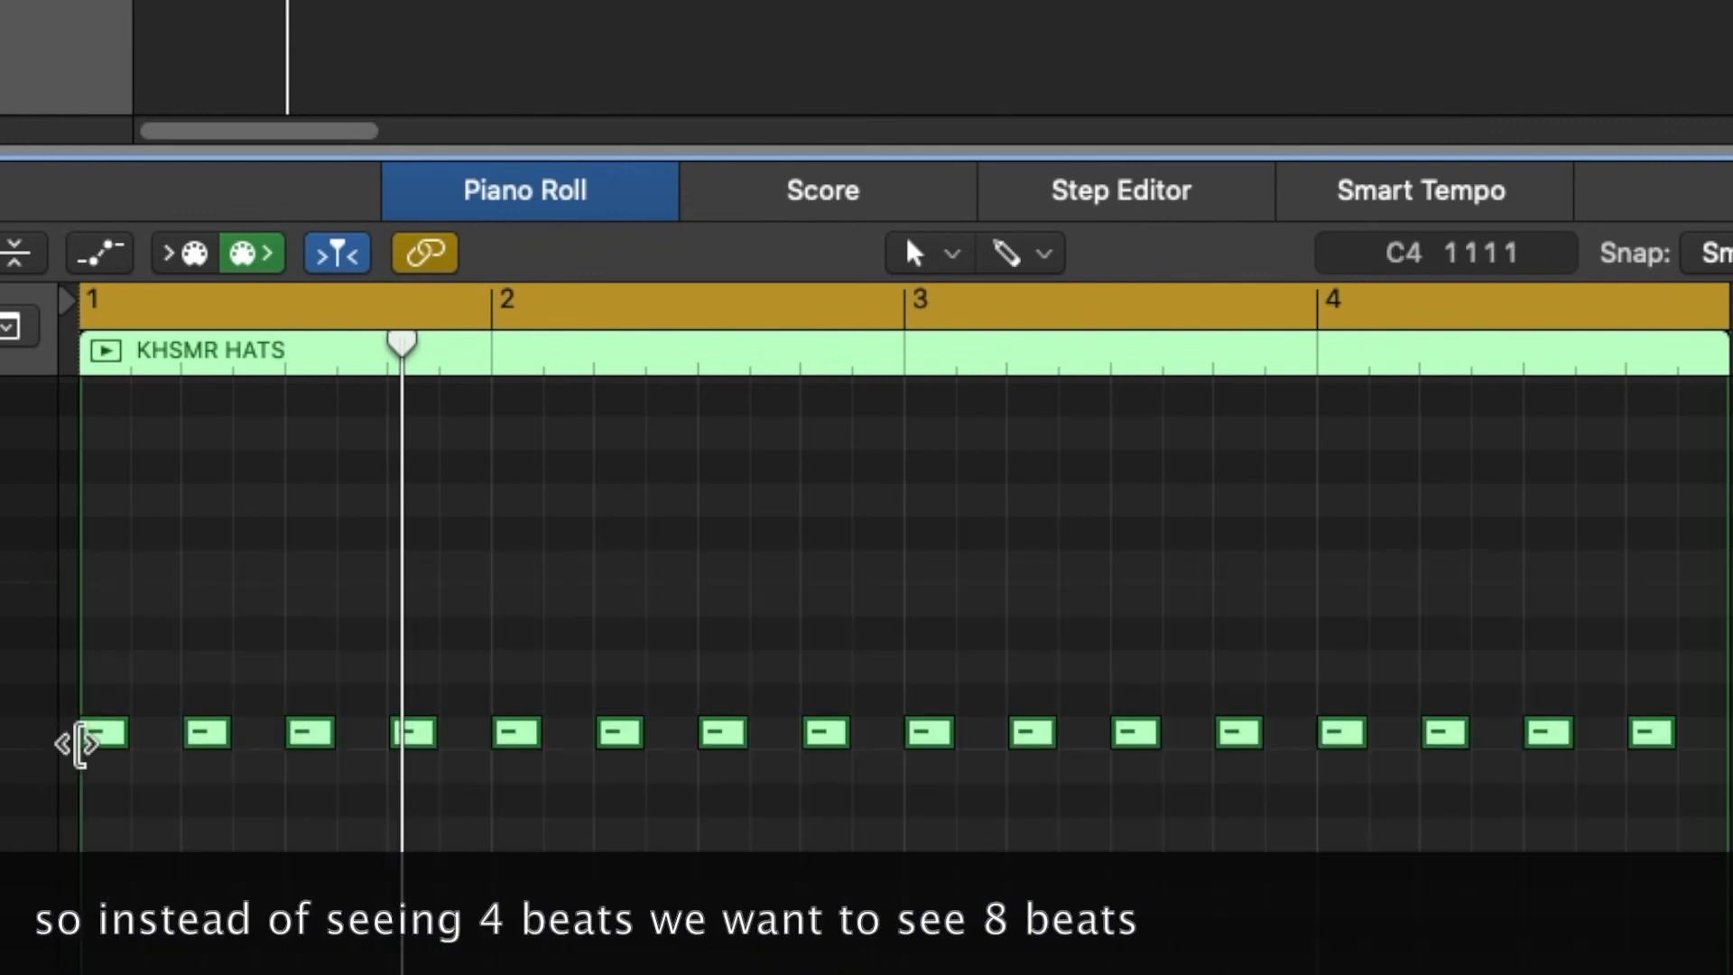
{"action": "left_click_drag", "start_coordinate": [101, 732], "coordinate": [153, 733]}
{"action": "key", "text": "space"}
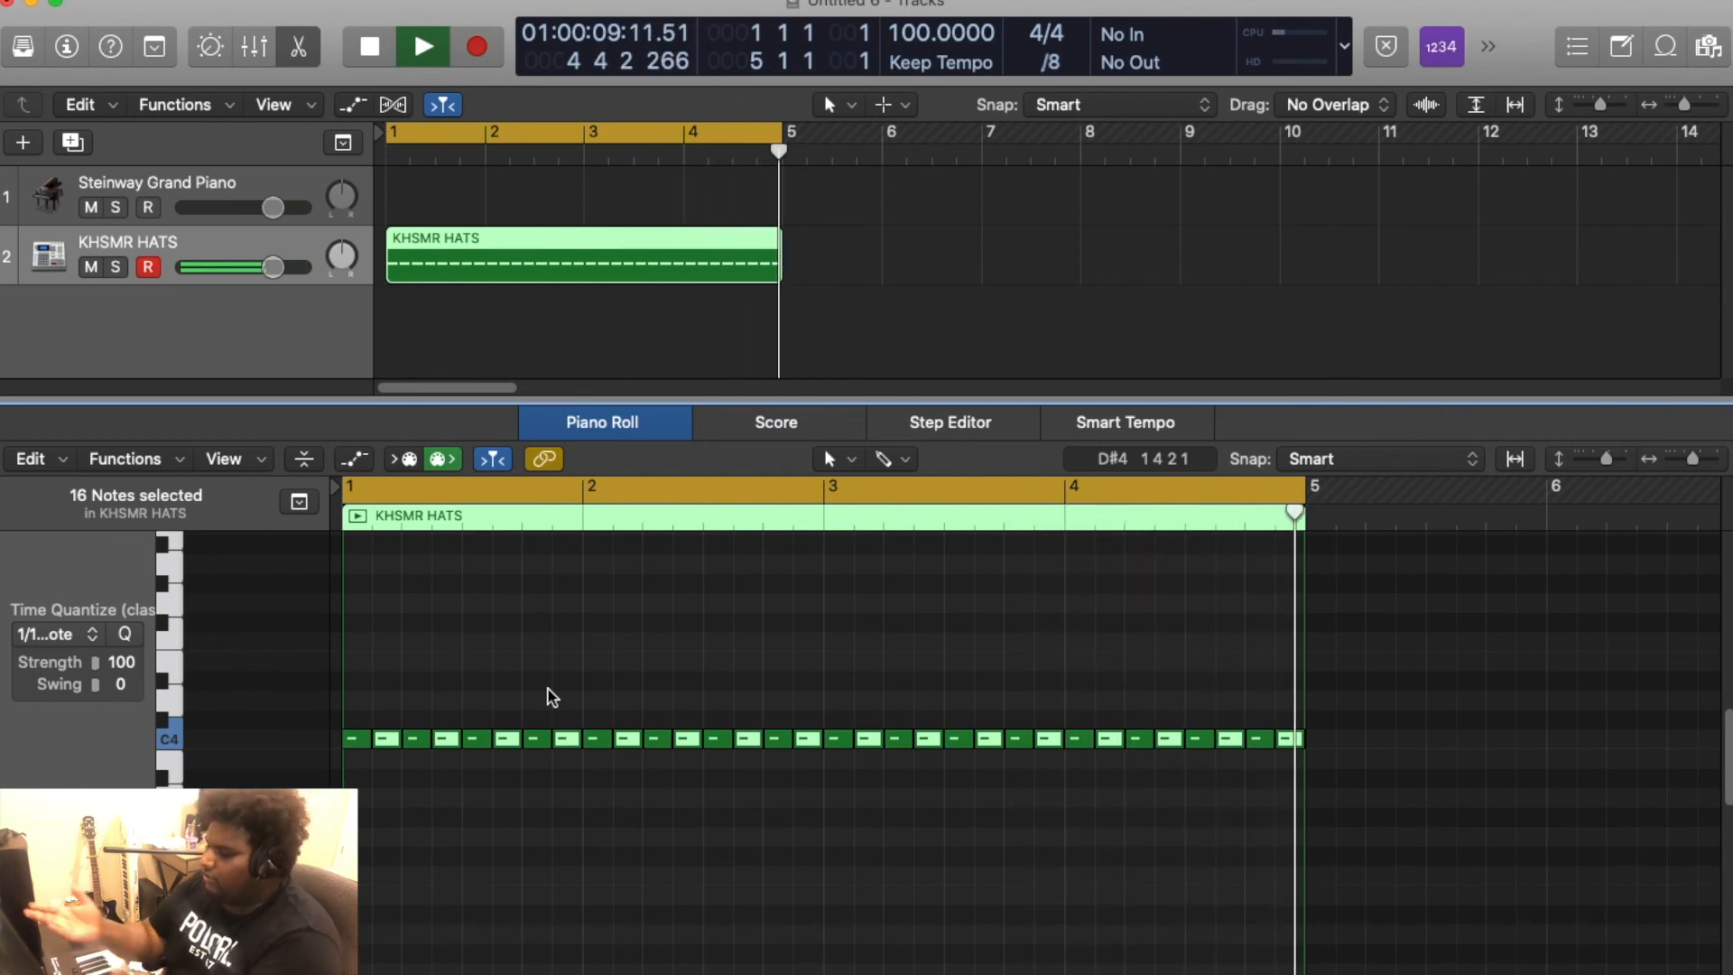
{"action": "key", "text": "space"}
{"action": "left_click", "coordinate": [533, 670]}
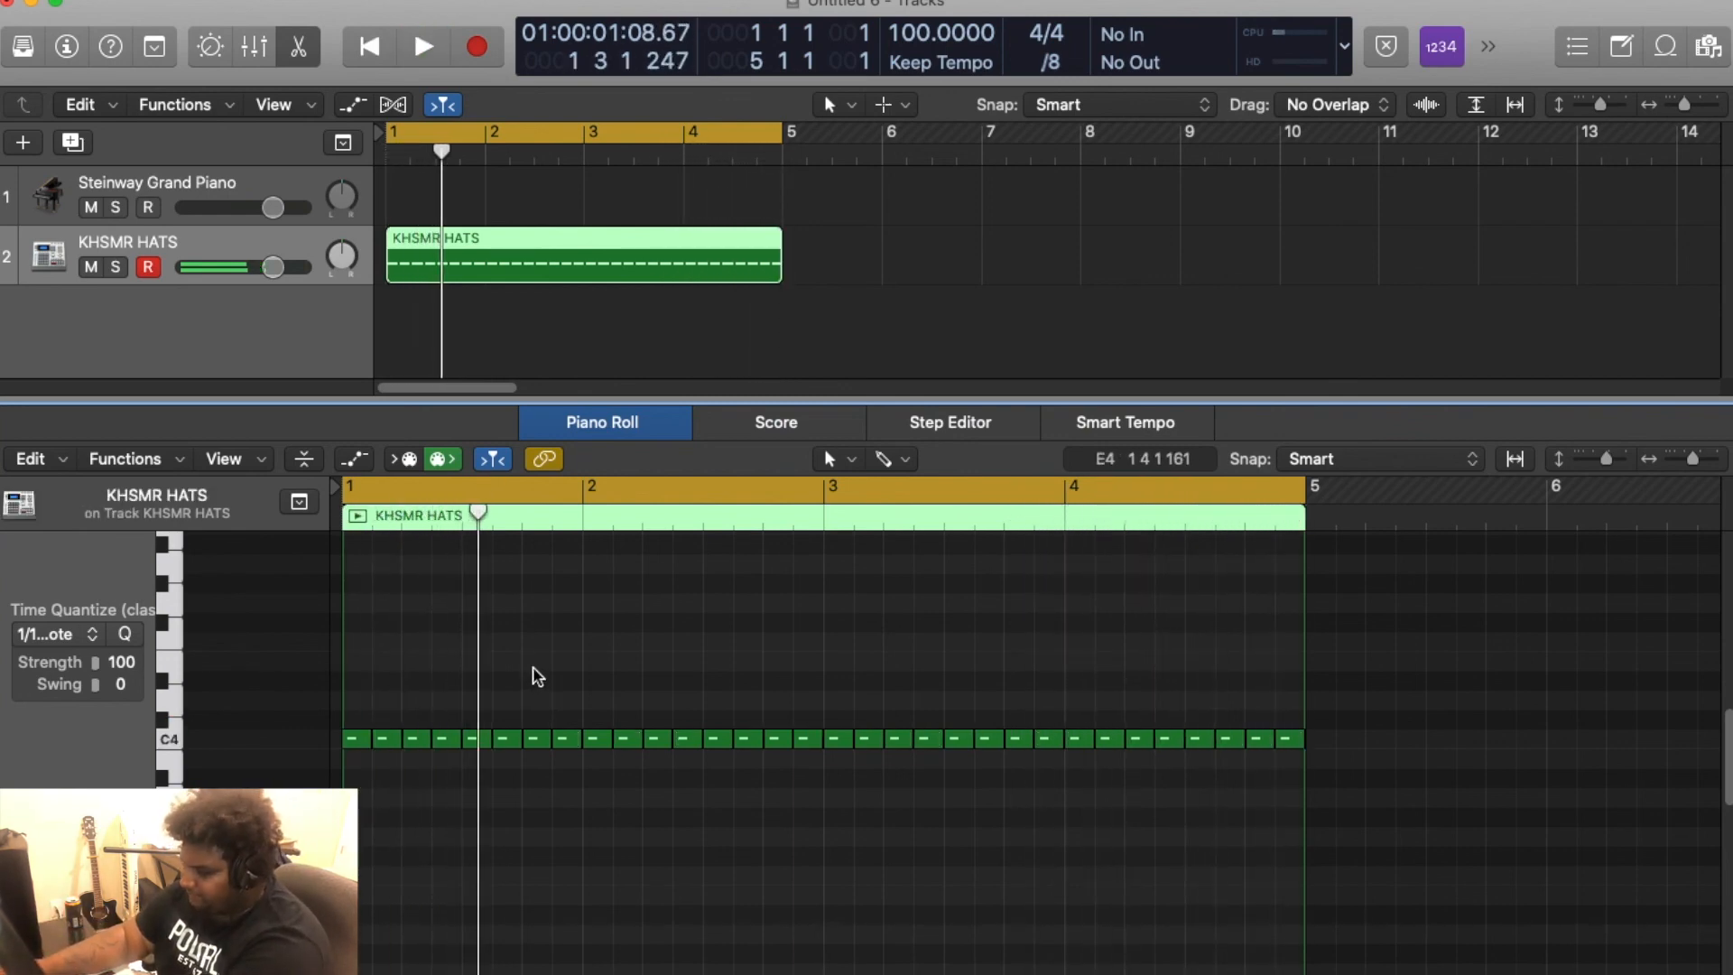
Select all the eighth notes in the four-bar region and set the grid division to /16
{"action": "key", "text": "super+Right"}
{"action": "scroll", "coordinate": [534, 672], "scroll_direction": "left", "scroll_amount": 3}
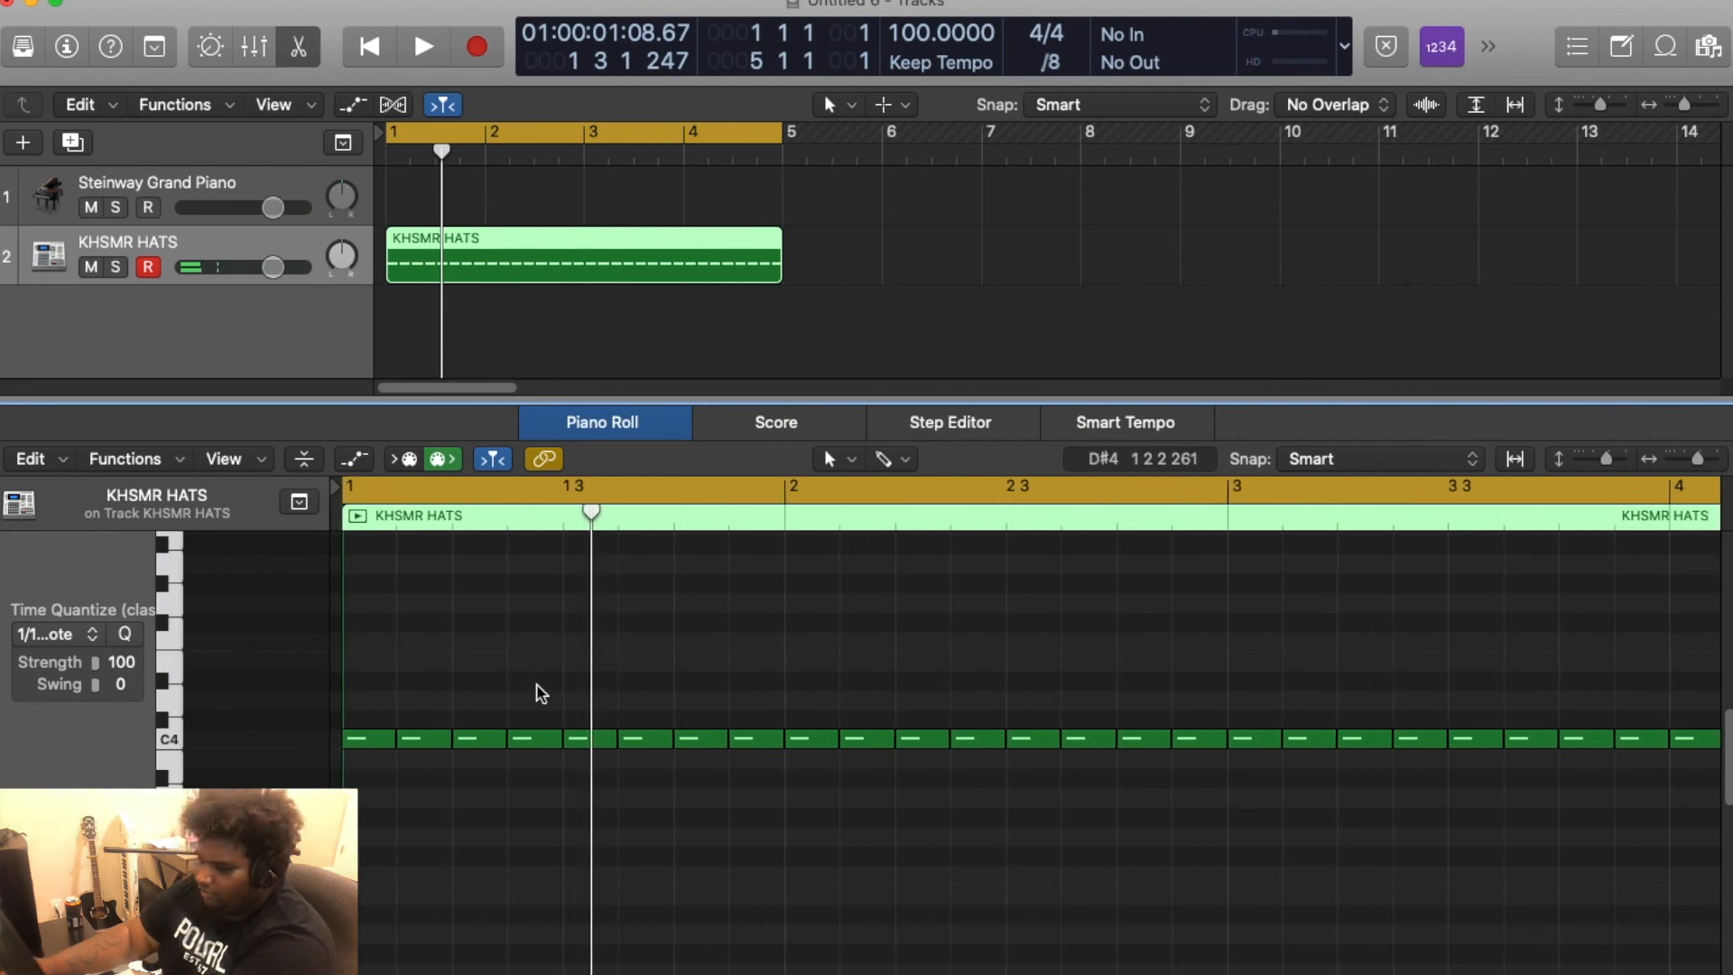
{"action": "key", "text": "super+Left"}
{"action": "left_click_drag", "start_coordinate": [1246, 818], "coordinate": [330, 563]}
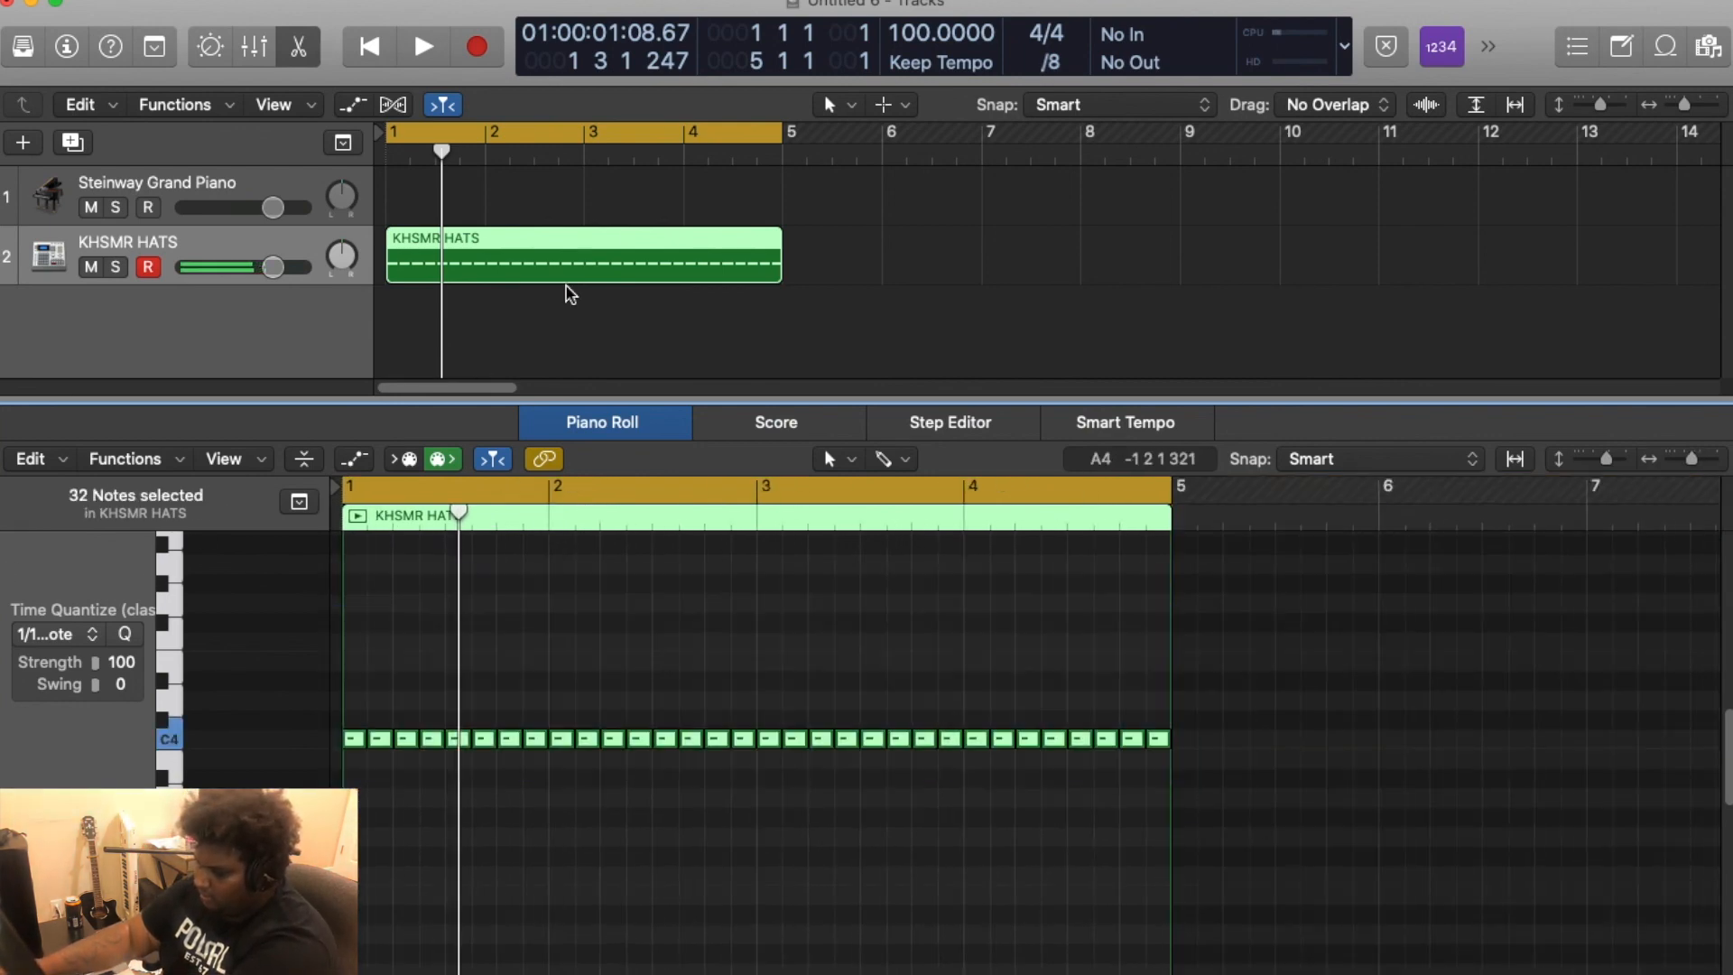
{"action": "left_click", "coordinate": [1046, 68]}
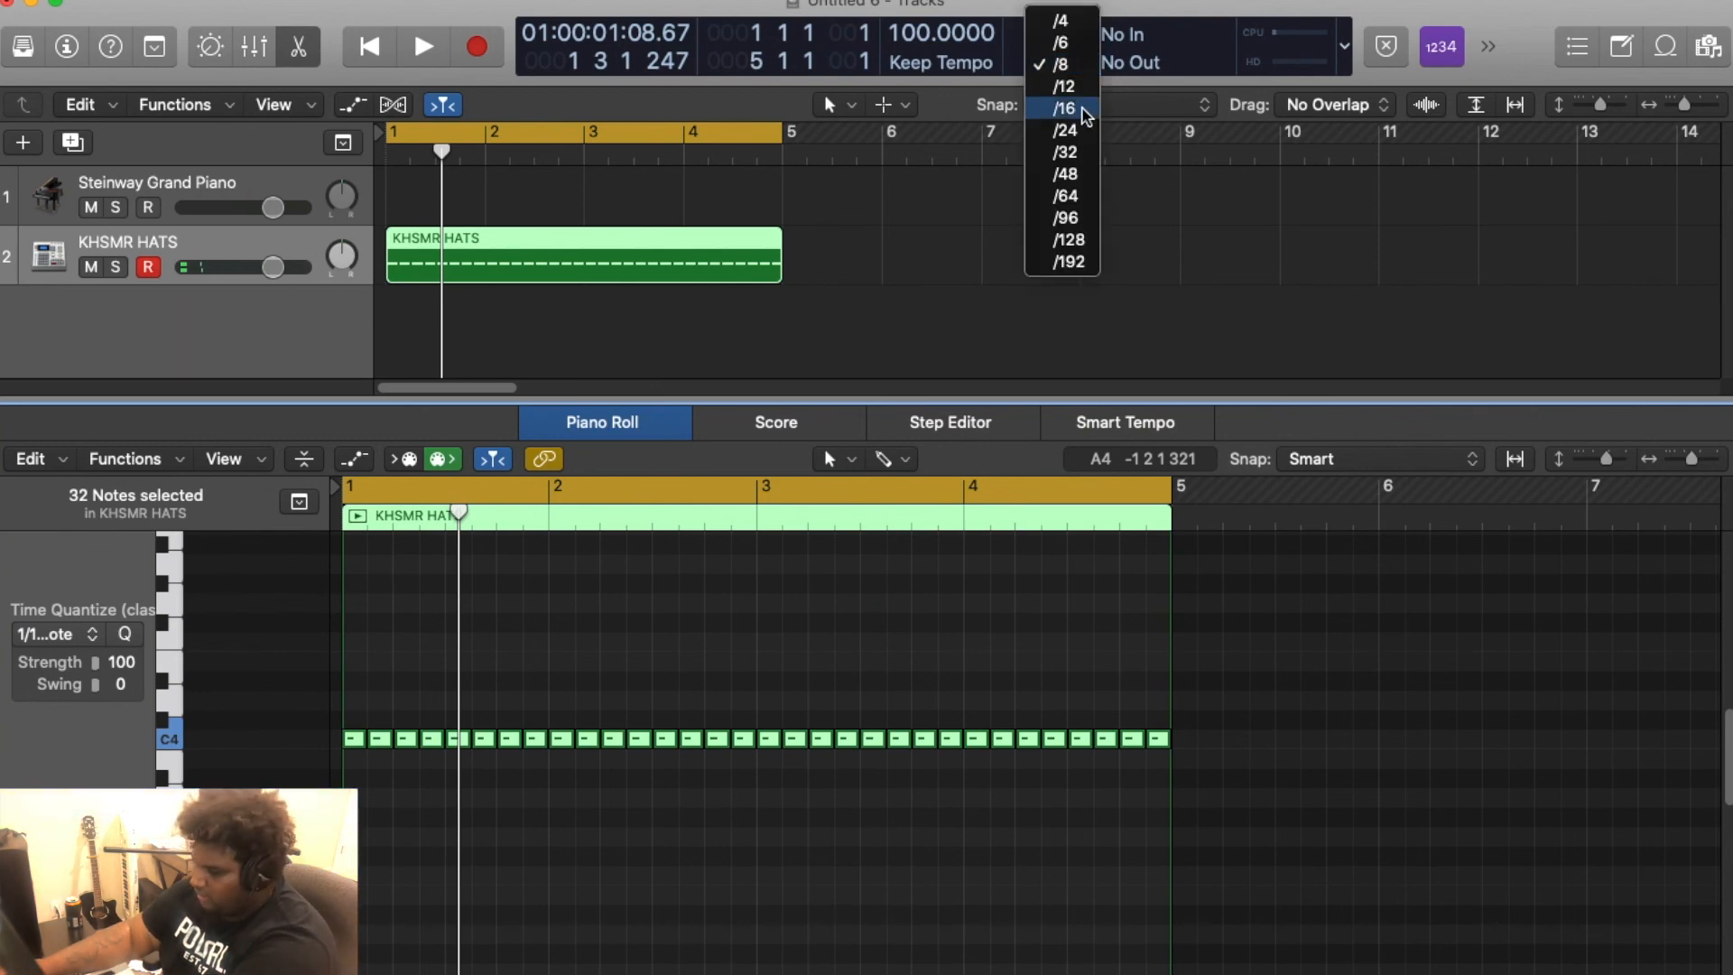
{"action": "left_click", "coordinate": [1083, 109]}
Shorten the selected C4 notes to sixteenth notes and duplicate them into the gaps
{"action": "key", "text": "super+Right"}
{"action": "key", "text": "super+Right"}
{"action": "key", "text": "super+Right"}
{"action": "key", "text": "super+Right"}
{"action": "key", "text": "super+Right"}
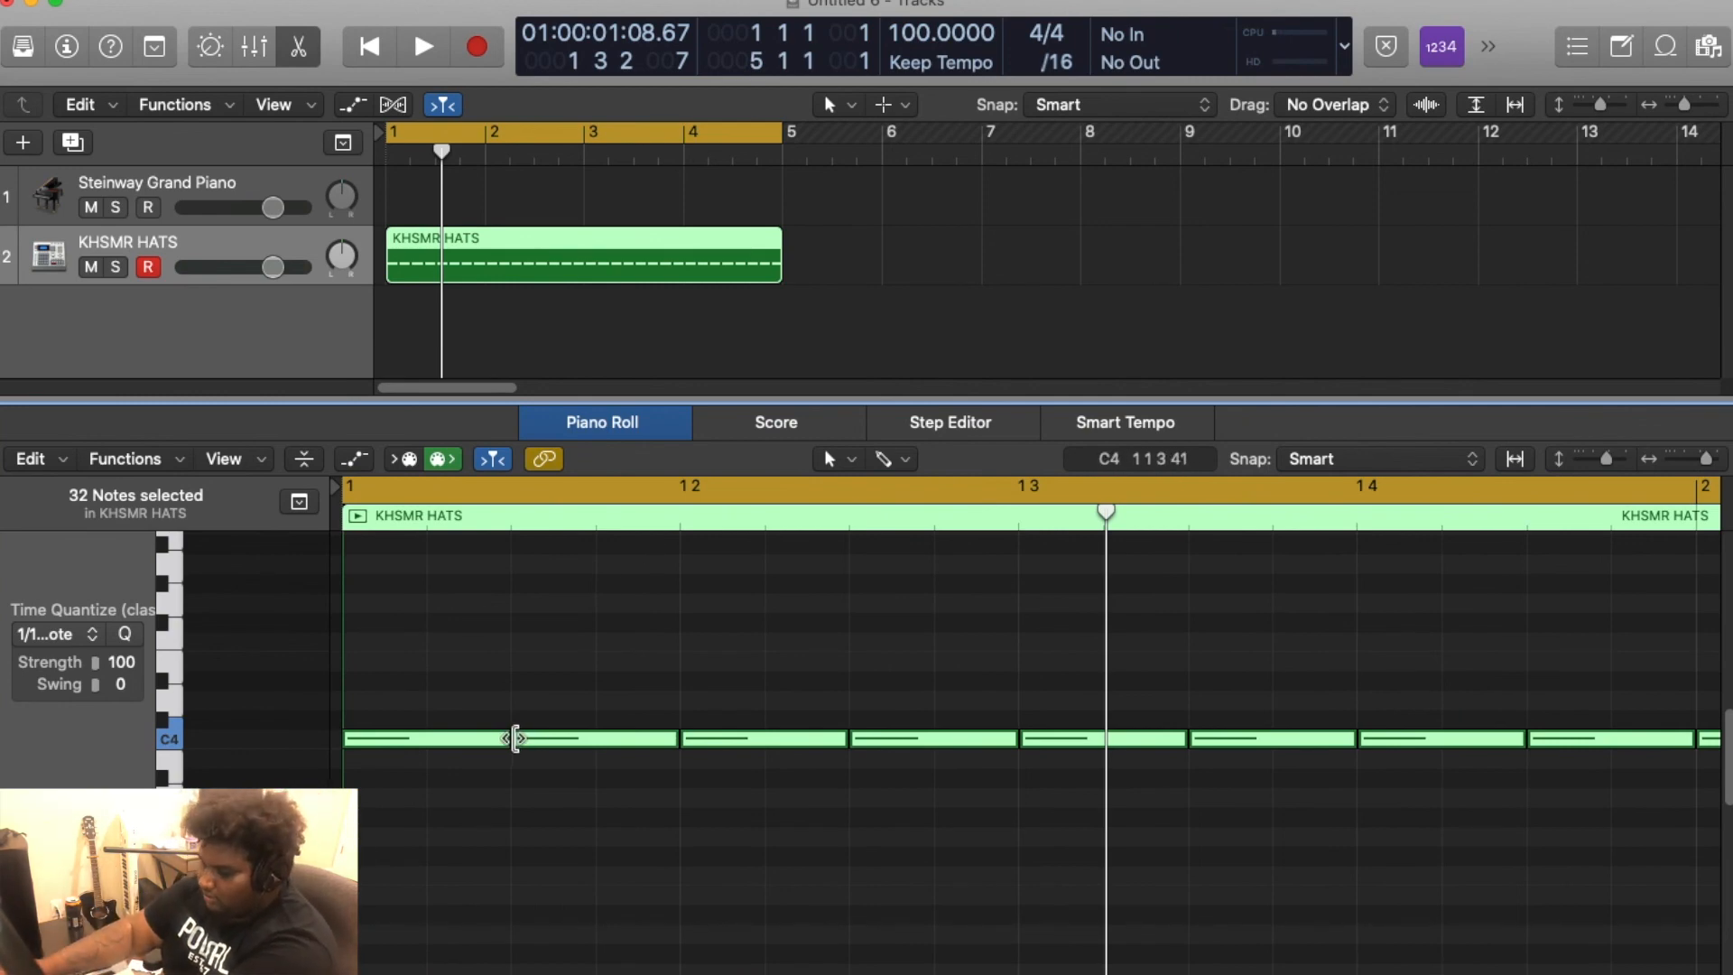
{"action": "mouse_move", "coordinate": [501, 738]}
{"action": "left_mouse_down"}
{"action": "mouse_move", "coordinate": [410, 753]}
{"action": "mouse_move", "coordinate": [391, 738]}
{"action": "mouse_move", "coordinate": [473, 743]}
{"action": "left_mouse_up"}
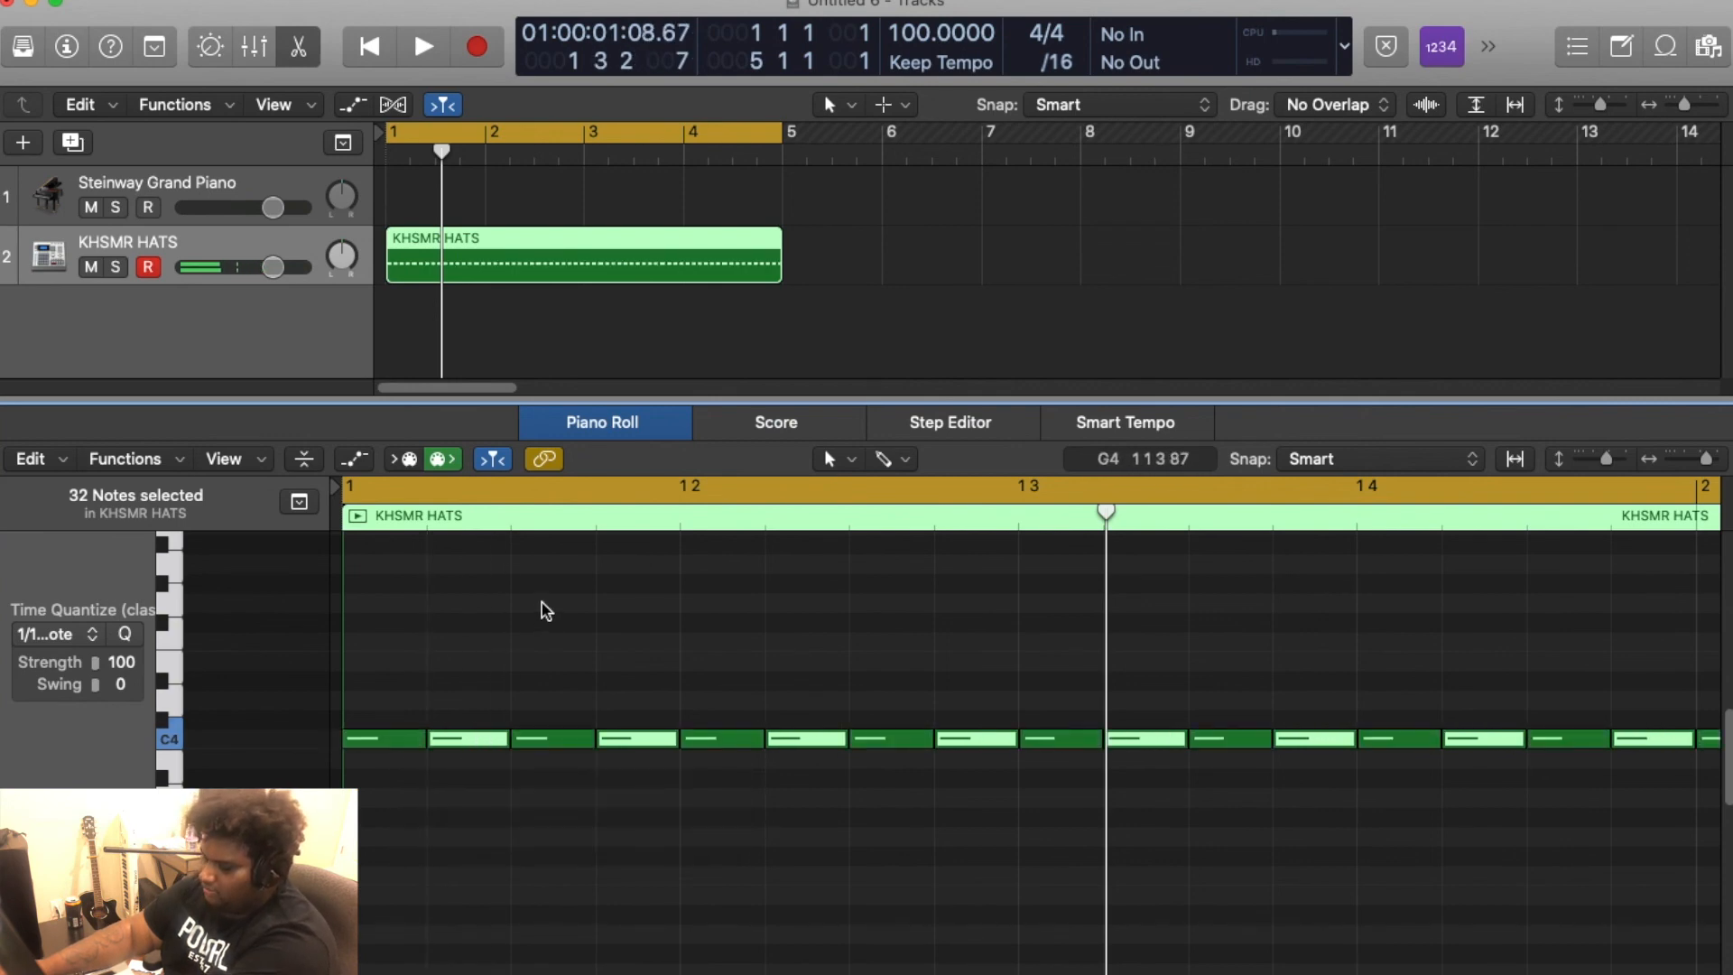
Play the sixteenth-note hi-hat pattern with all four bars in view and stop near the end of bar 4
{"action": "key", "text": "space"}
{"action": "key", "text": "super+Left"}
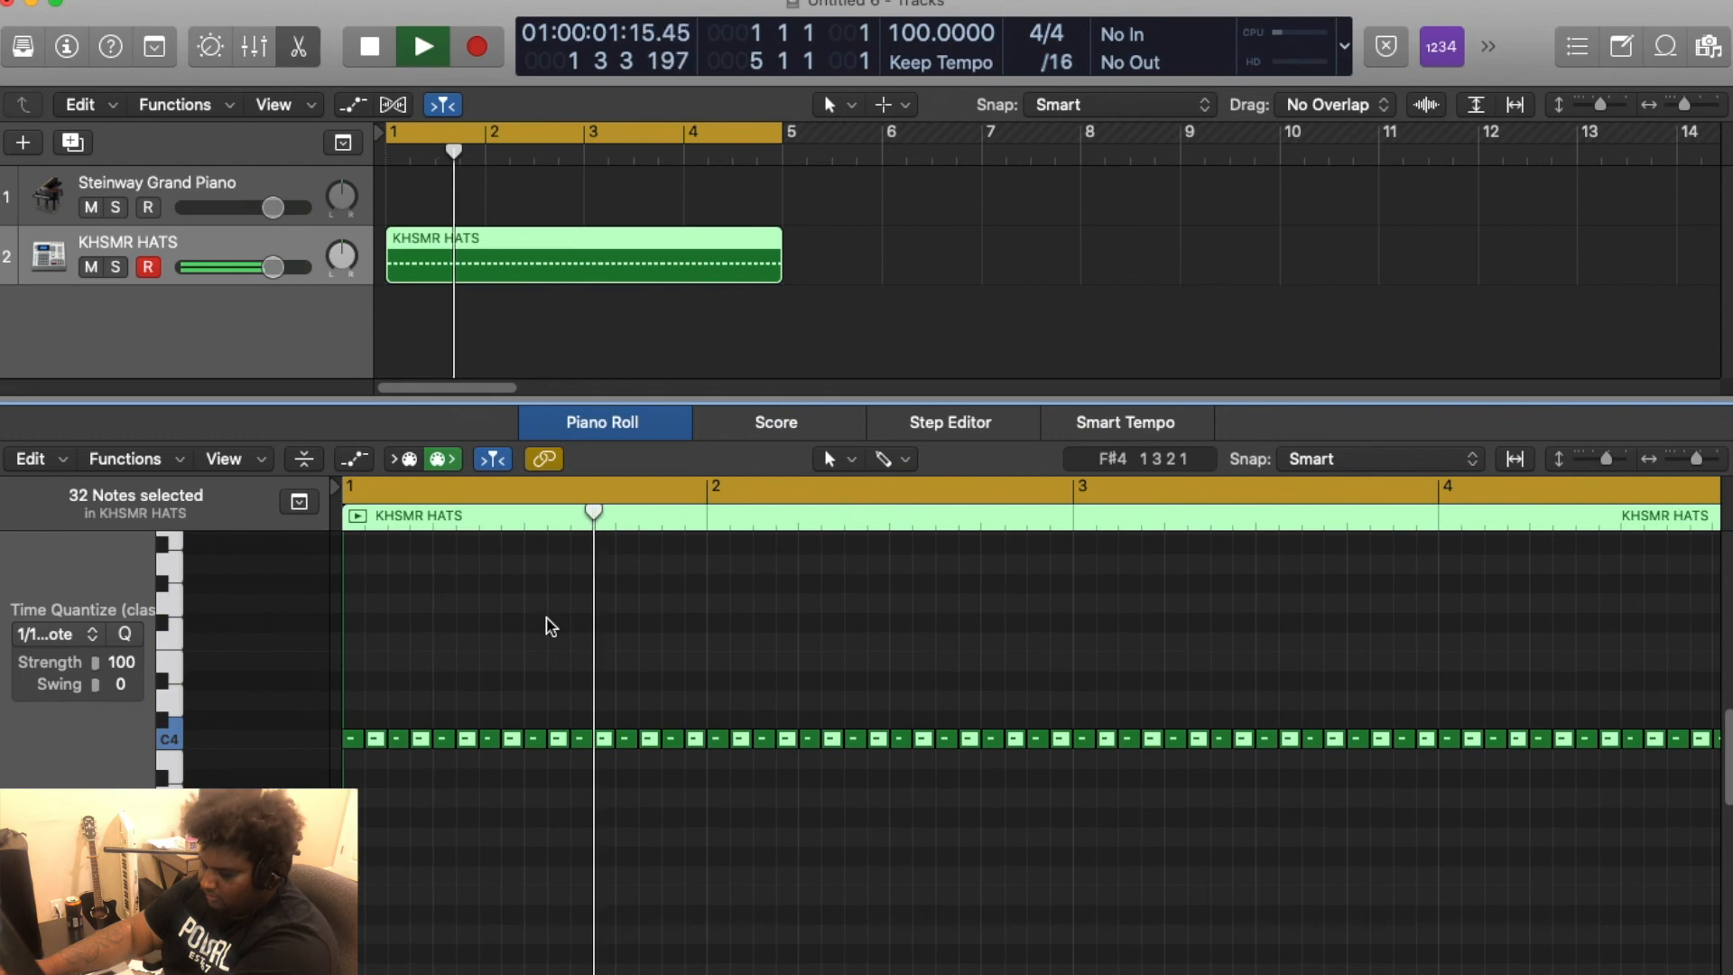
{"action": "key", "text": "super+Left"}
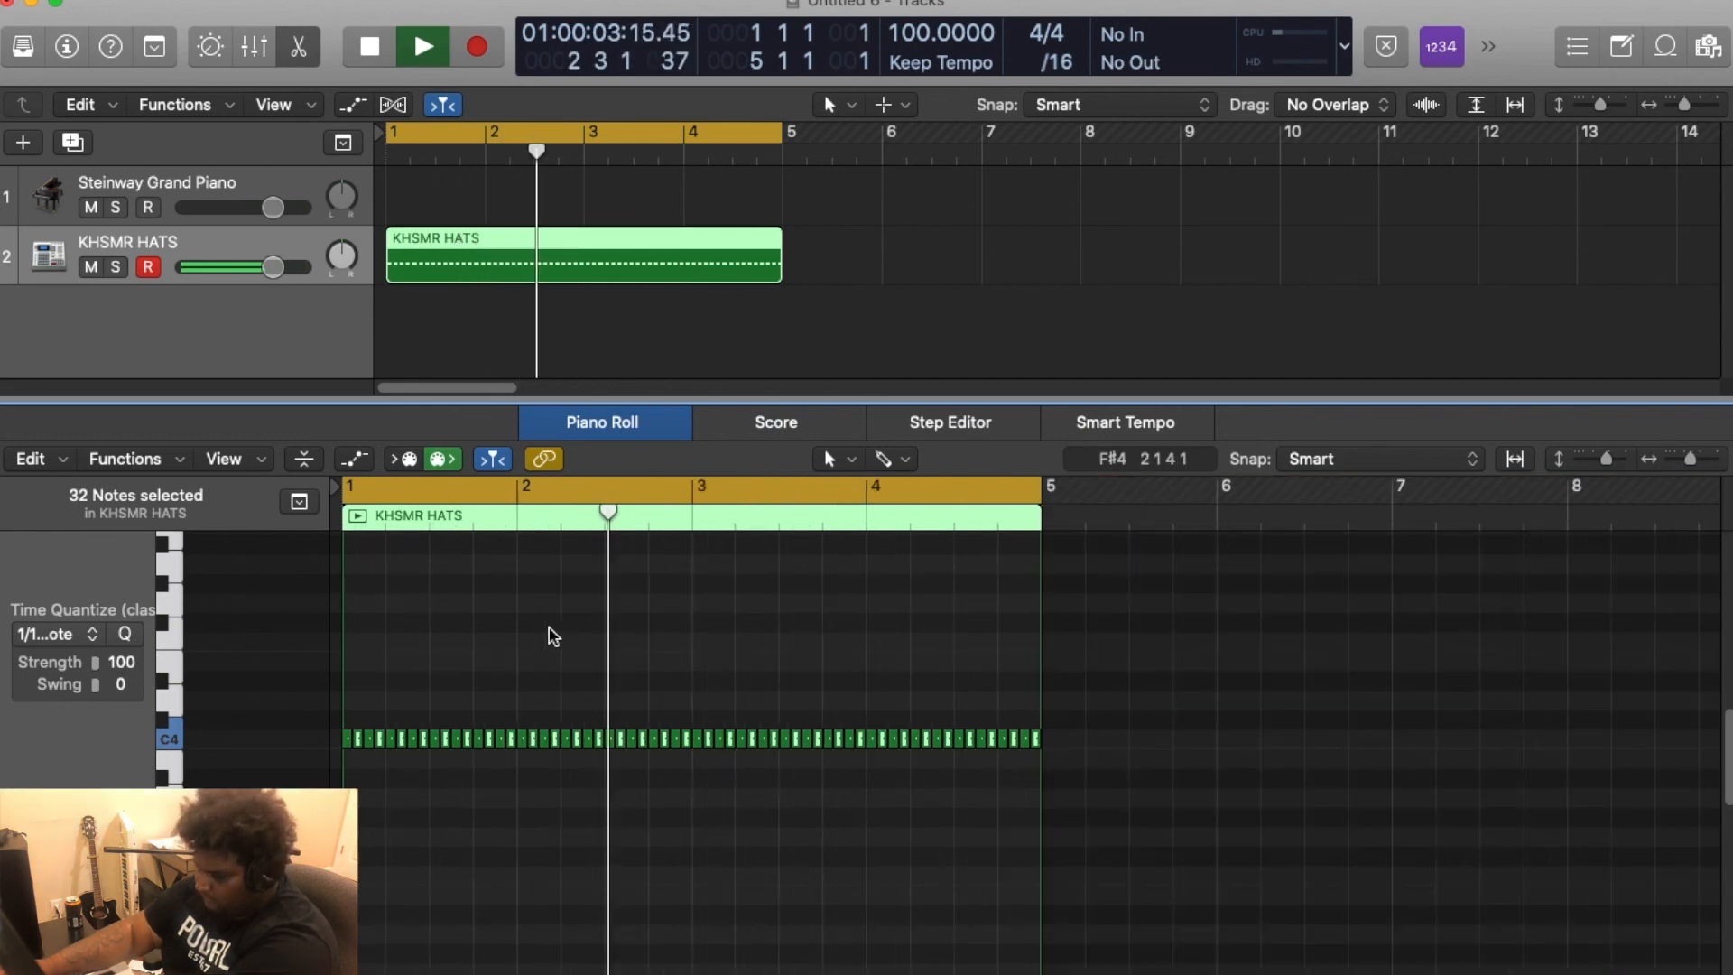
{"action": "key", "text": "super+Right"}
{"action": "key", "text": "super+Left"}
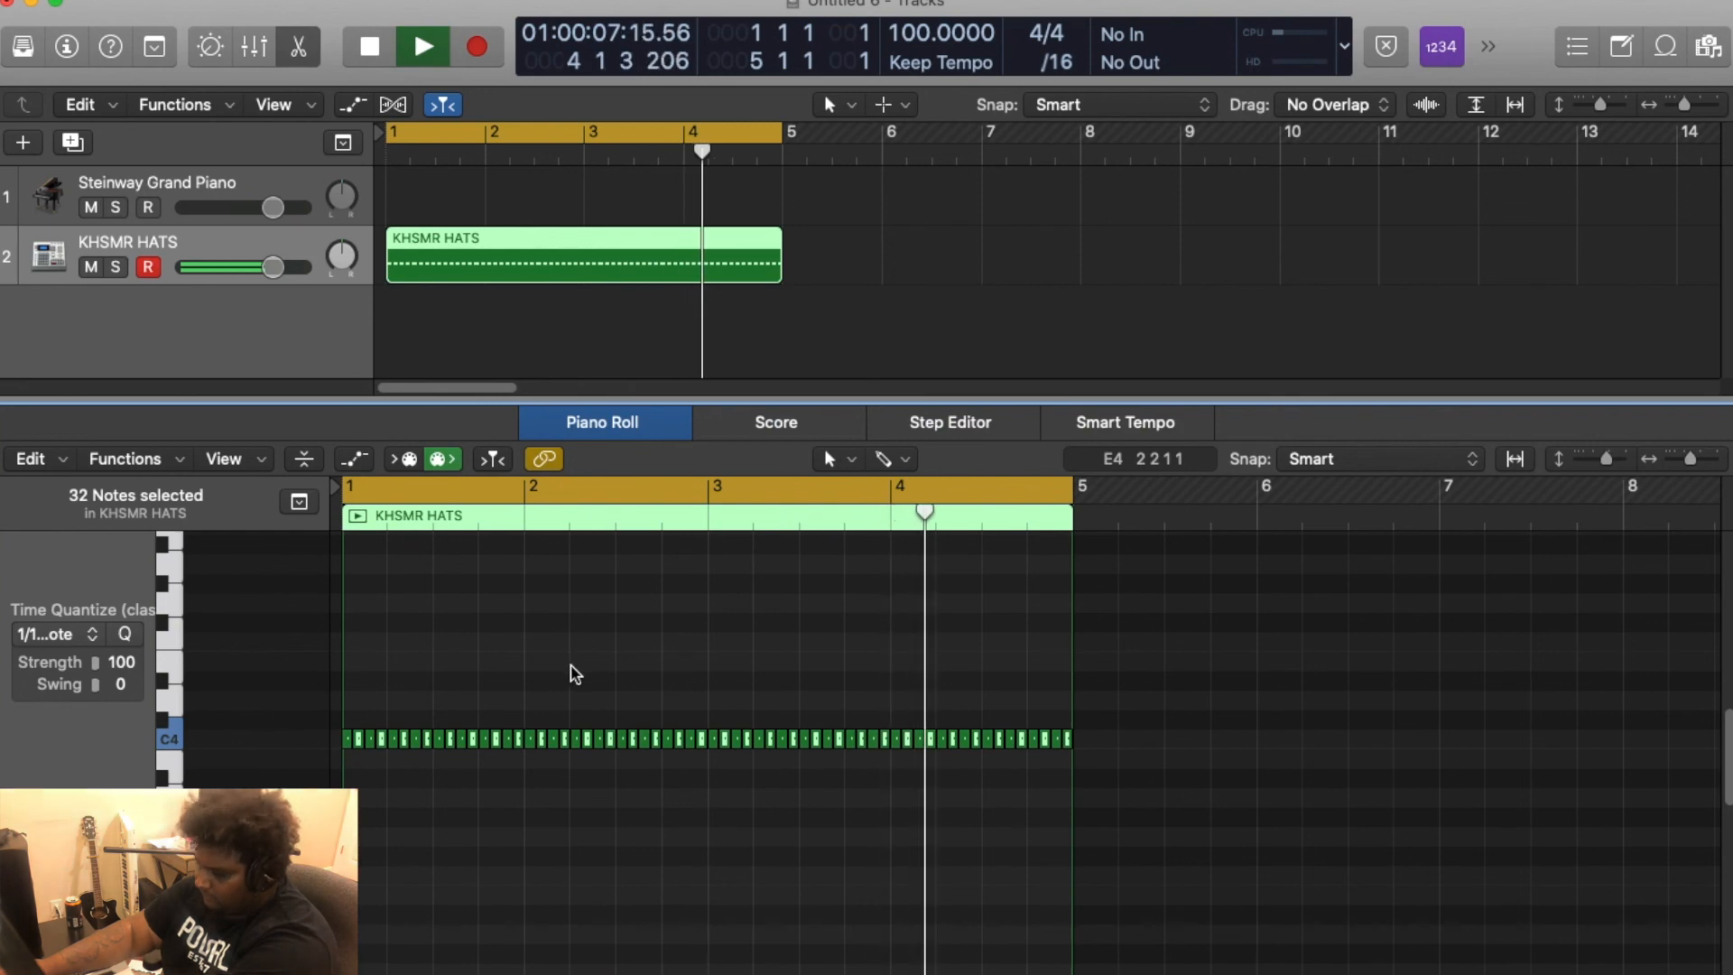
{"action": "key", "text": "space"}
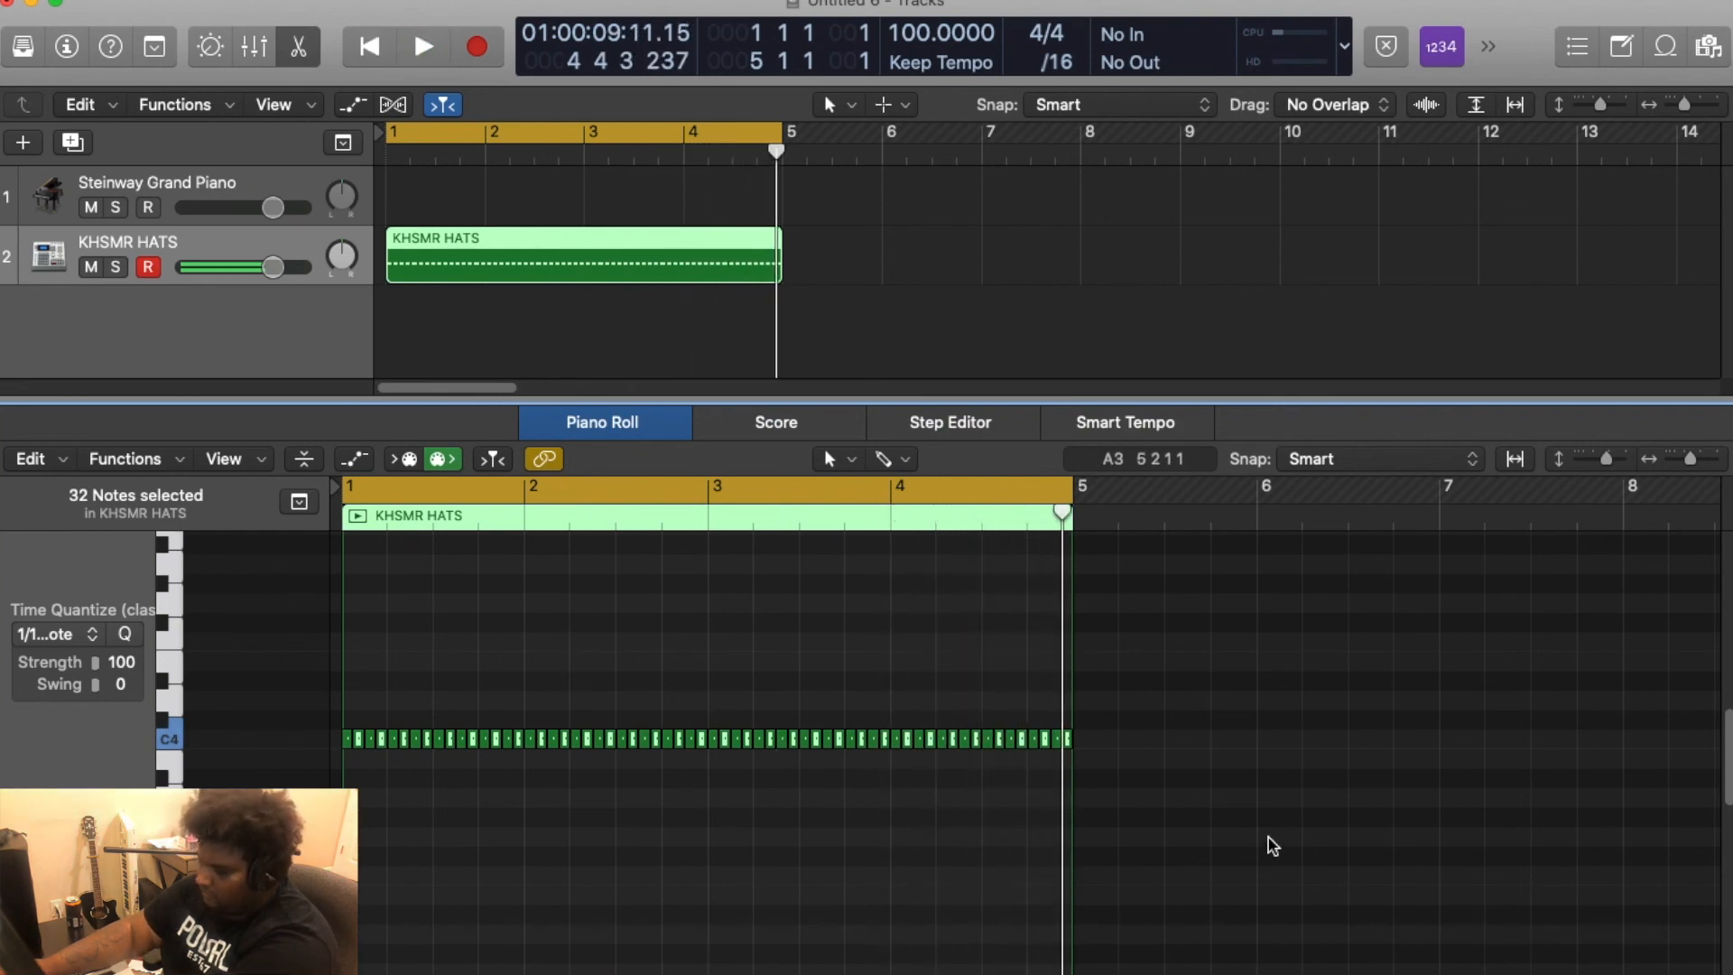
Select all the sixteenth notes and examine how they fill each of the four bars
{"action": "left_click_drag", "start_coordinate": [1147, 801], "coordinate": [370, 675]}
{"action": "key", "text": "super+Right"}
{"action": "key", "text": "super+Right"}
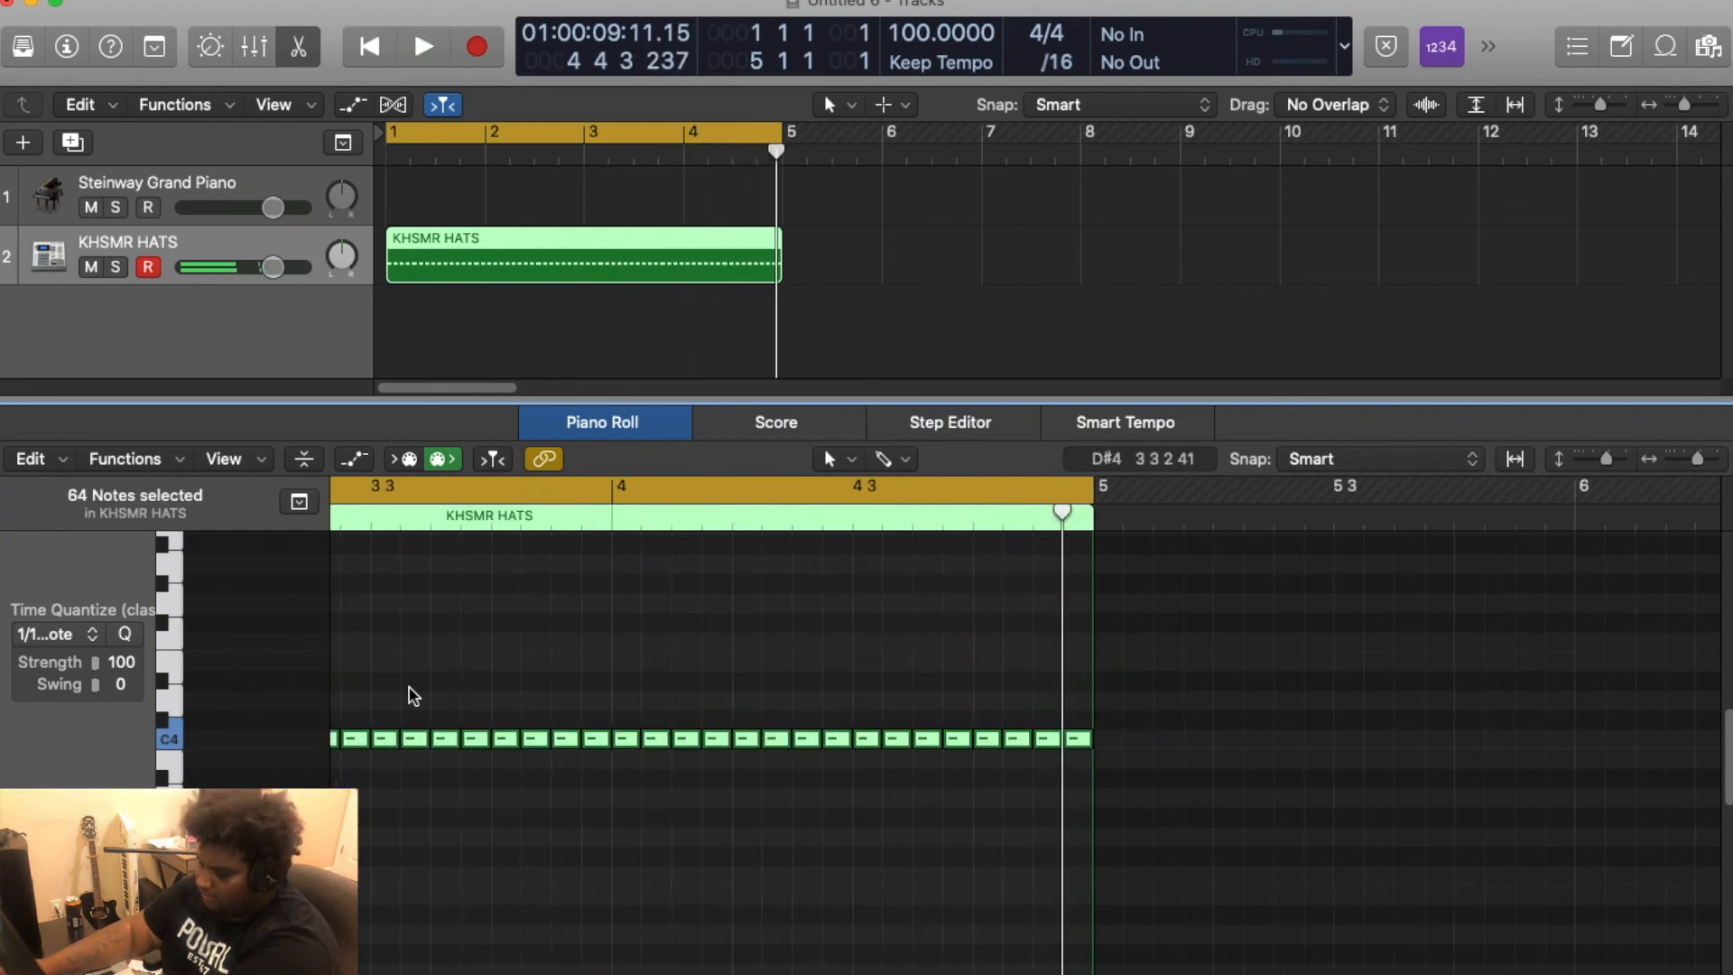
{"action": "scroll", "coordinate": [528, 663], "scroll_direction": "left", "scroll_amount": 8}
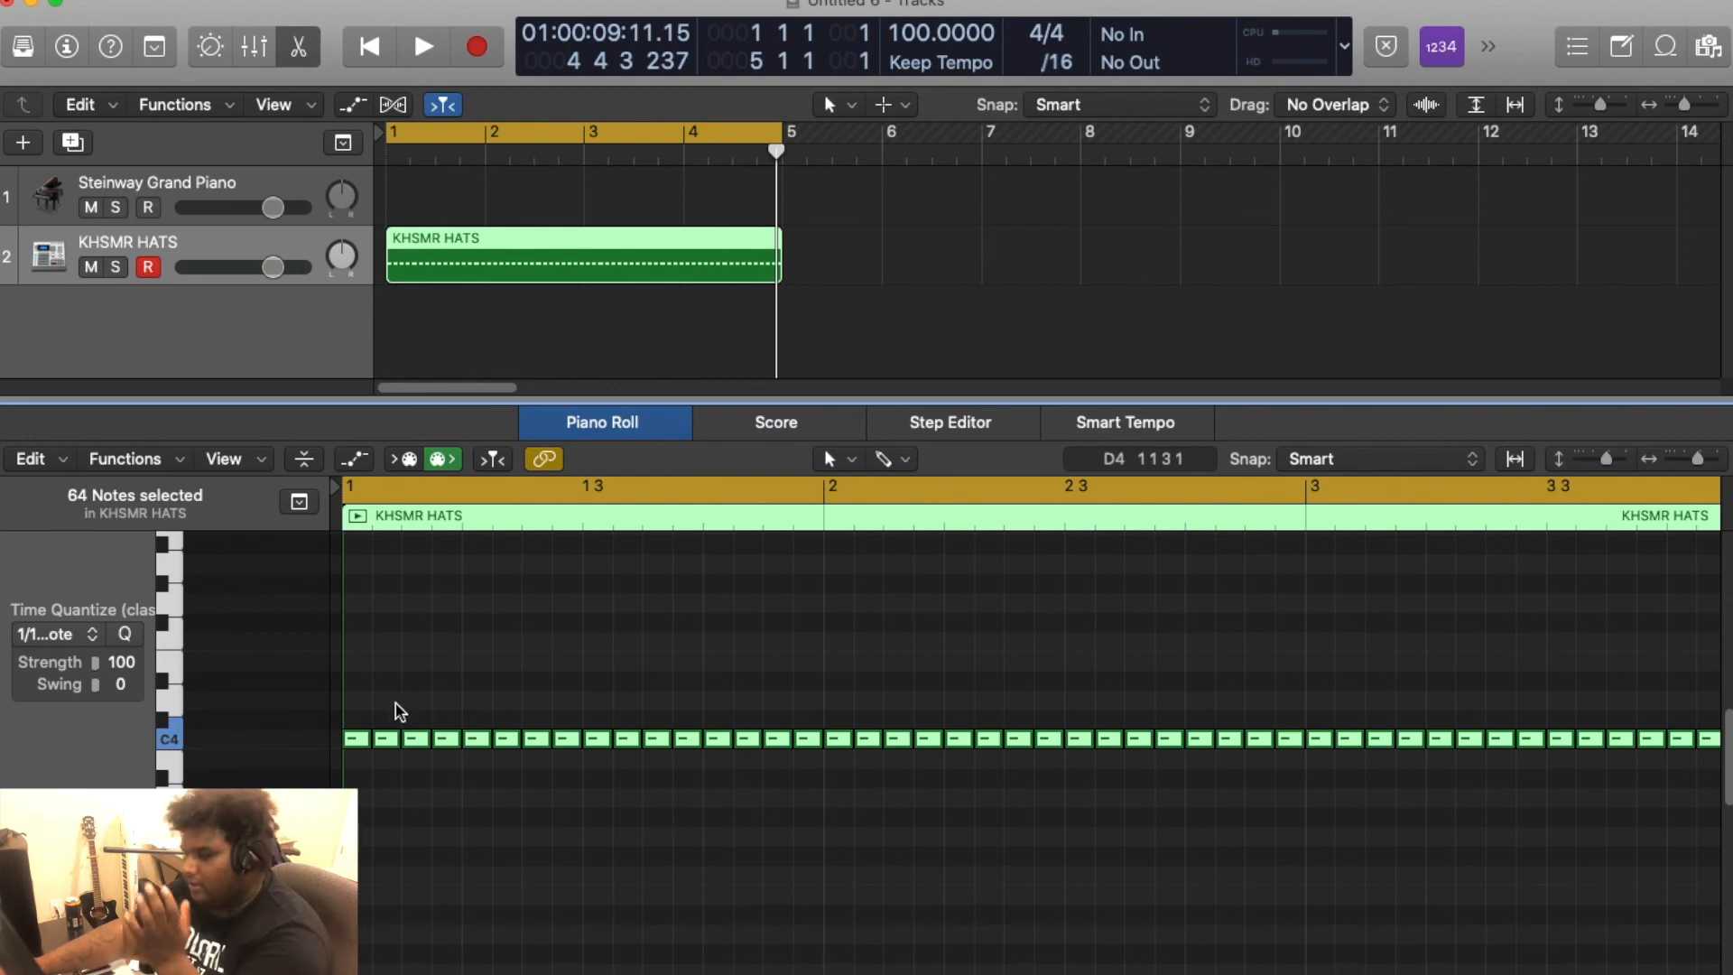
{"action": "key", "text": "super+Left"}
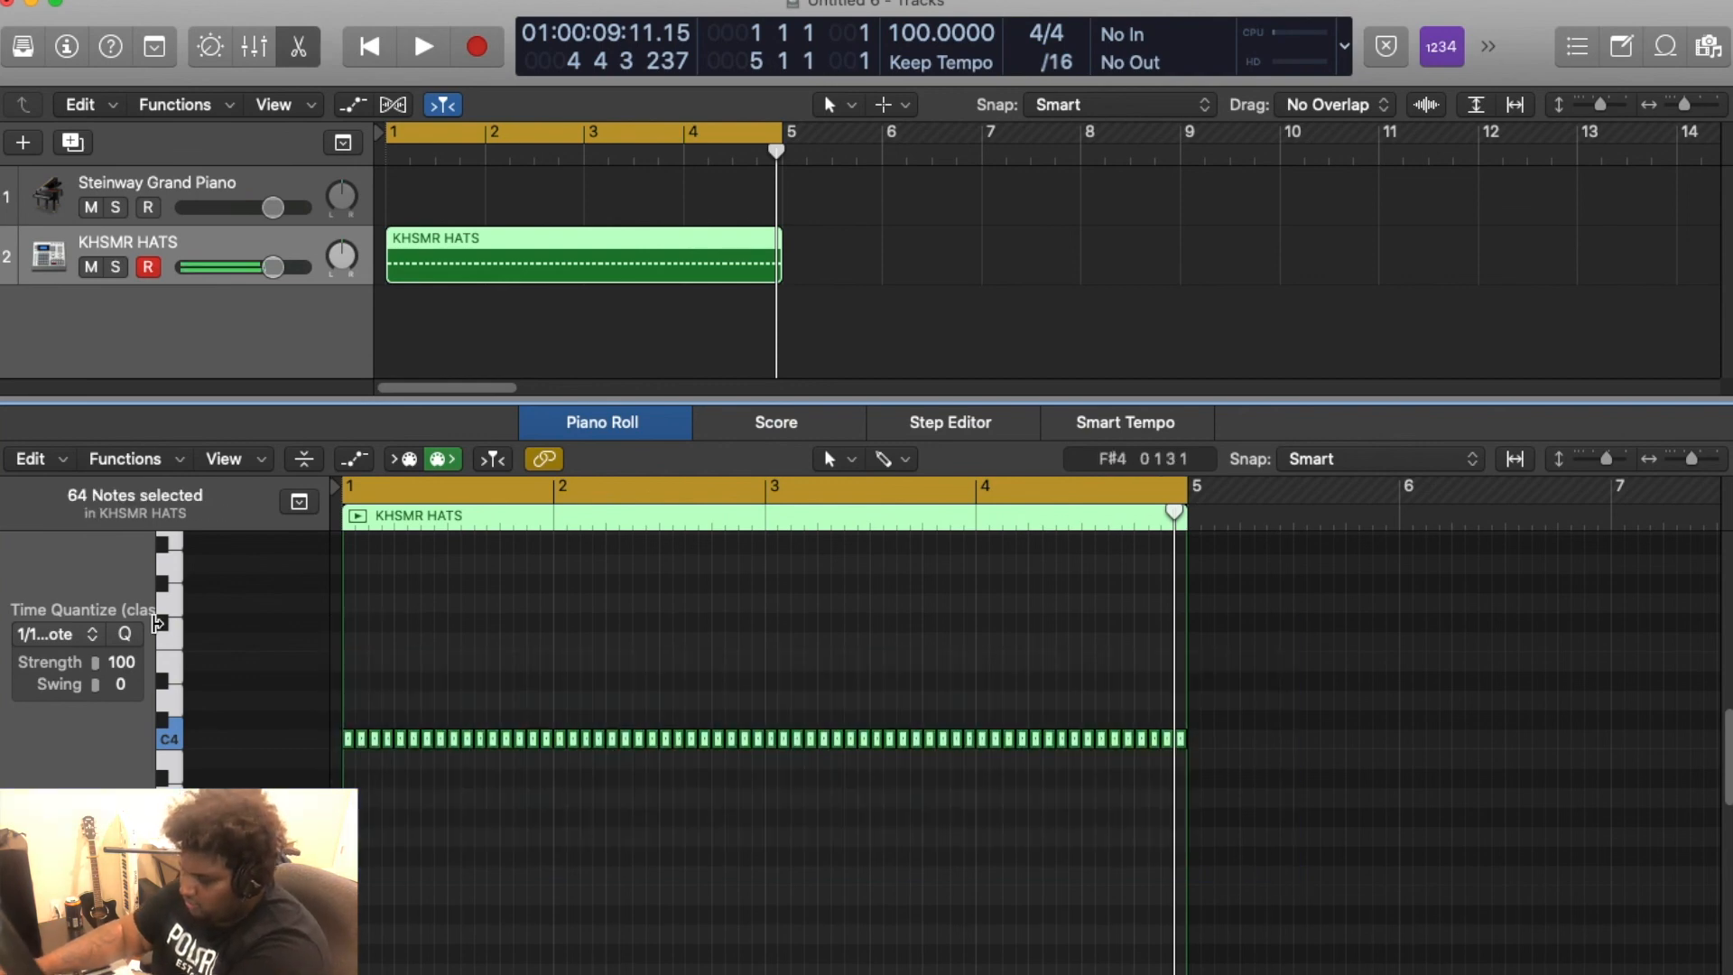
{"action": "key", "text": "z"}
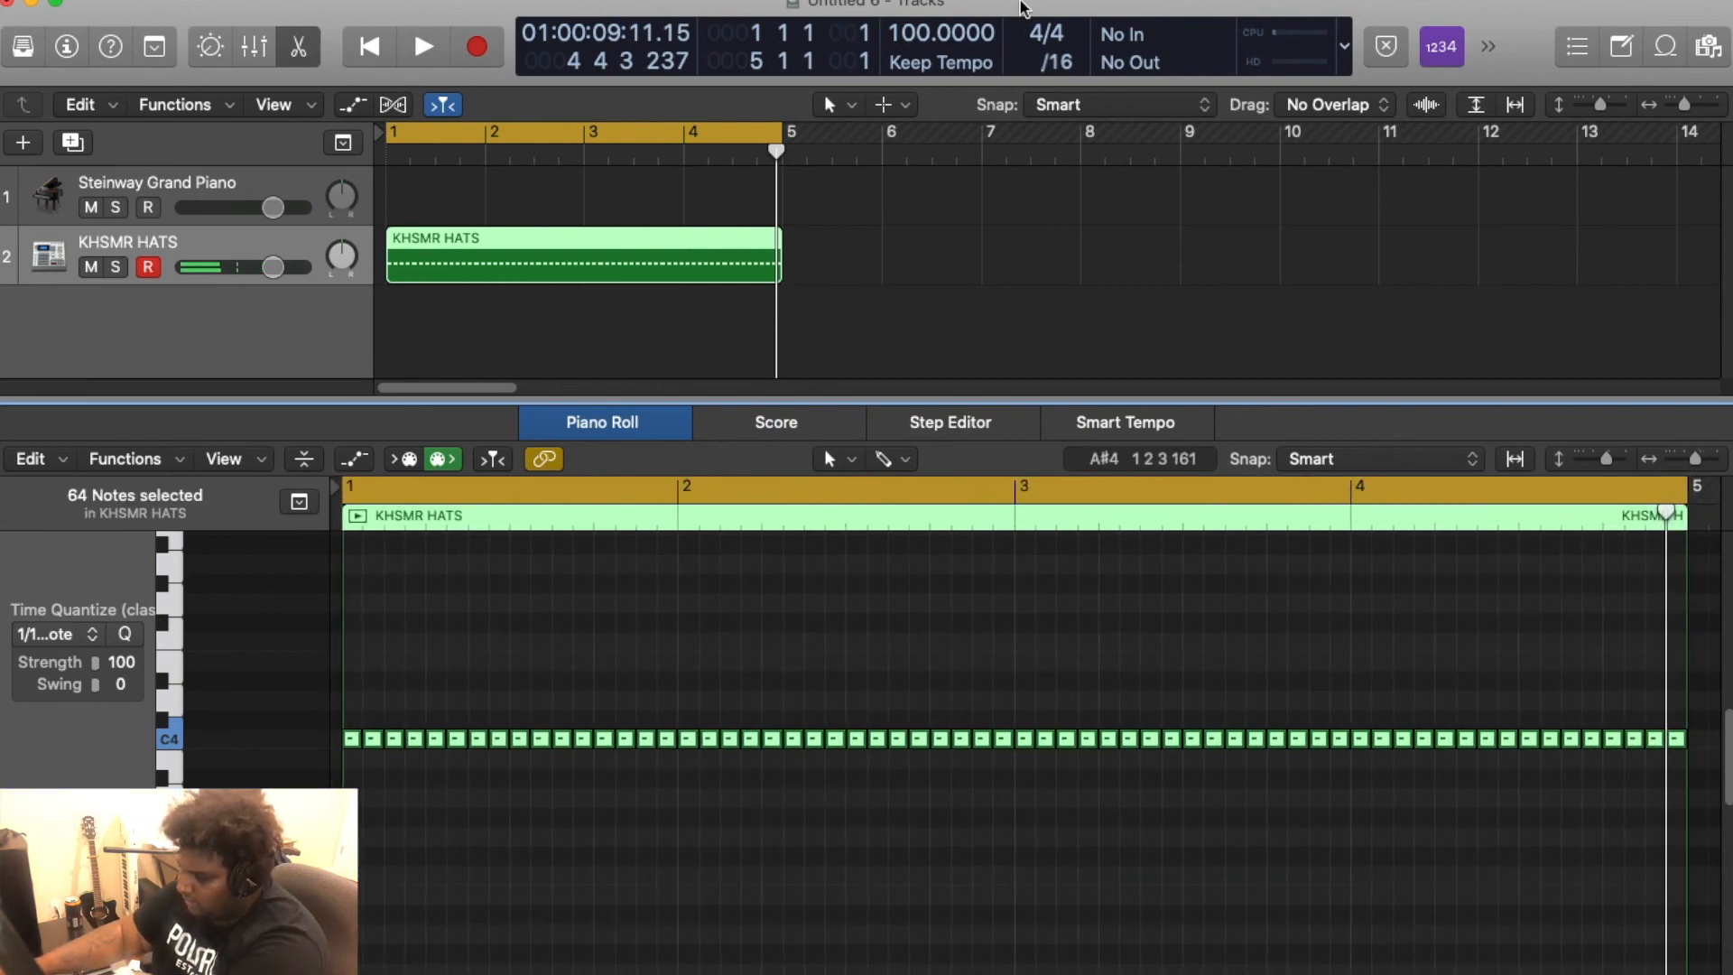
Set the grid division back to /8 and delete every note from the hi-hat region
{"action": "left_click", "coordinate": [1057, 62]}
{"action": "left_click", "coordinate": [1065, 24]}
{"action": "key", "text": "z"}
{"action": "left_click_drag", "start_coordinate": [997, 801], "coordinate": [249, 718]}
{"action": "left_click", "coordinate": [712, 820]}
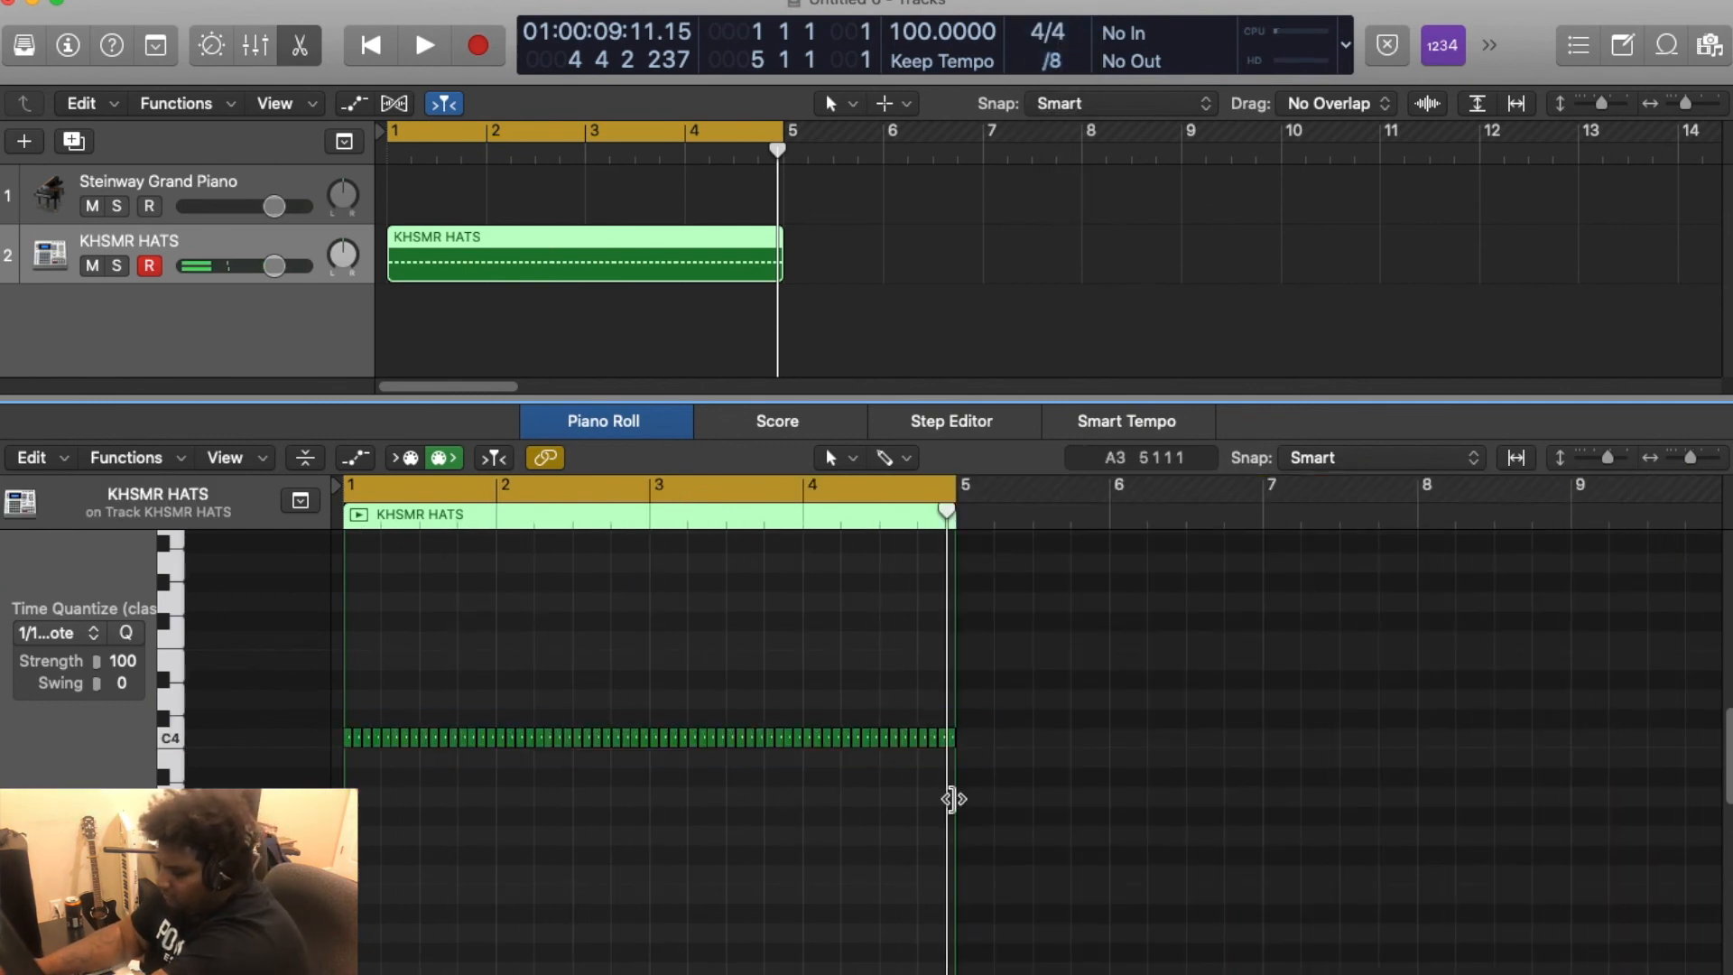
{"action": "left_click_drag", "start_coordinate": [846, 751], "coordinate": [334, 637]}
{"action": "key", "text": "Delete"}
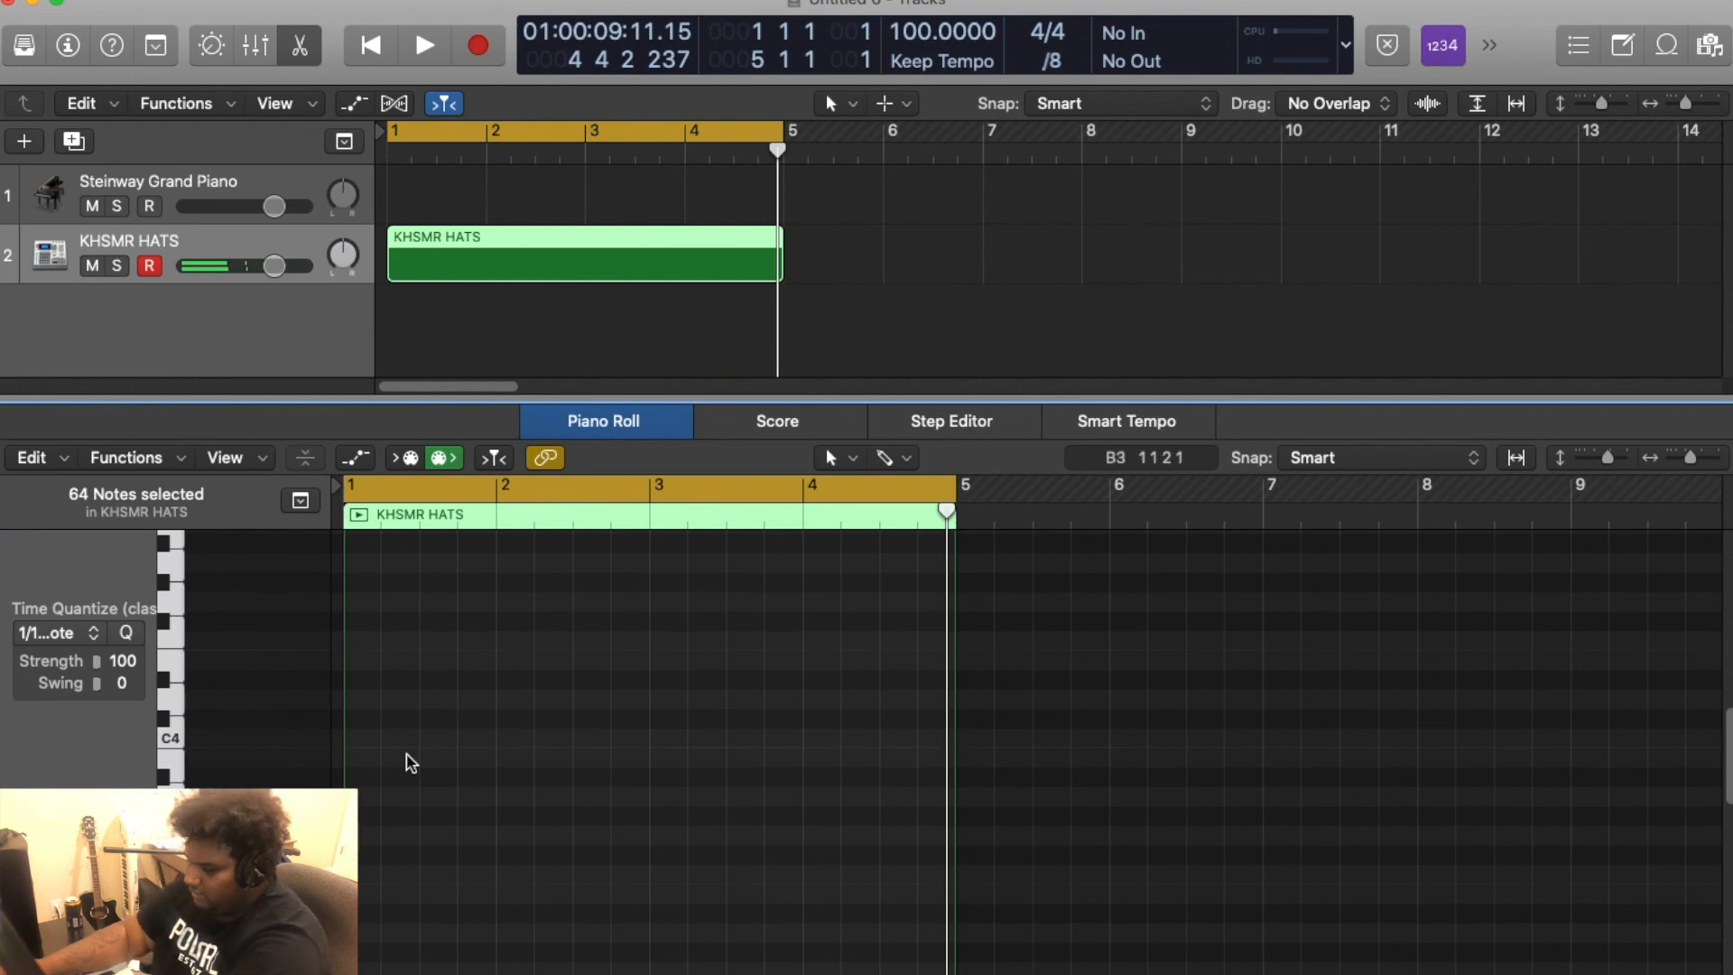
Add eighth-length A#3 notes on beats 1 to 4 of bar 1 and play them
{"action": "scroll", "coordinate": [501, 733], "scroll_direction": "up", "scroll_amount": 5}
{"action": "scroll", "coordinate": [446, 722], "scroll_direction": "left", "scroll_amount": 12}
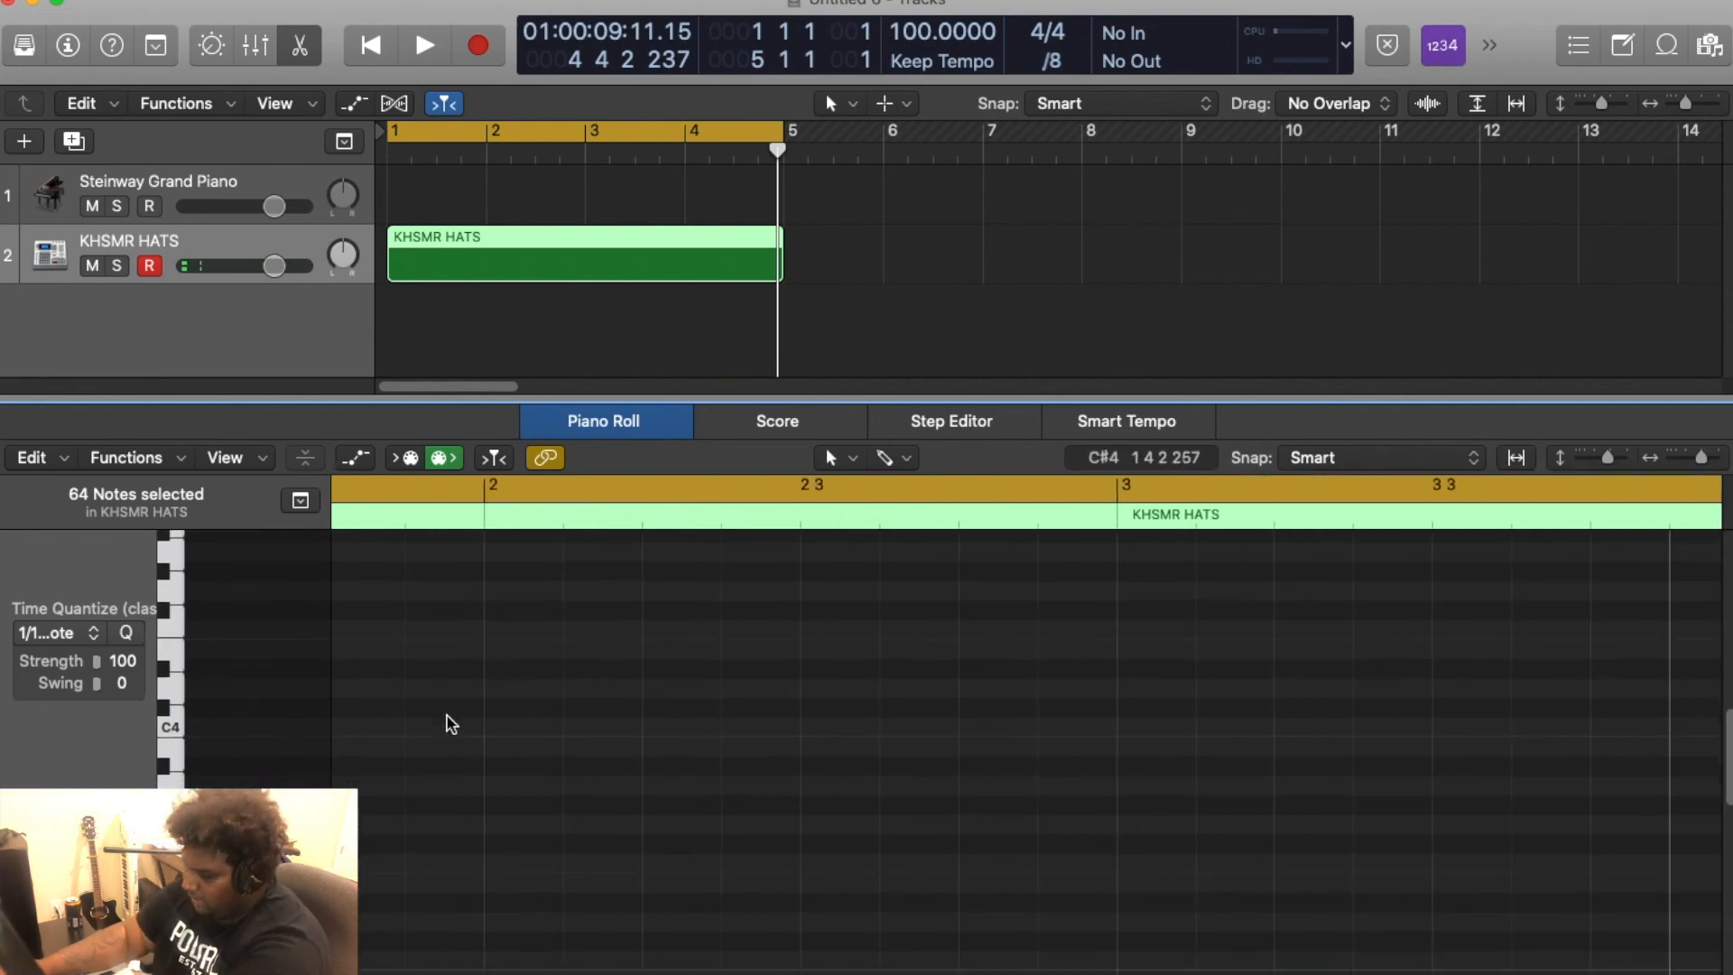
{"action": "left_click", "coordinate": [366, 731]}
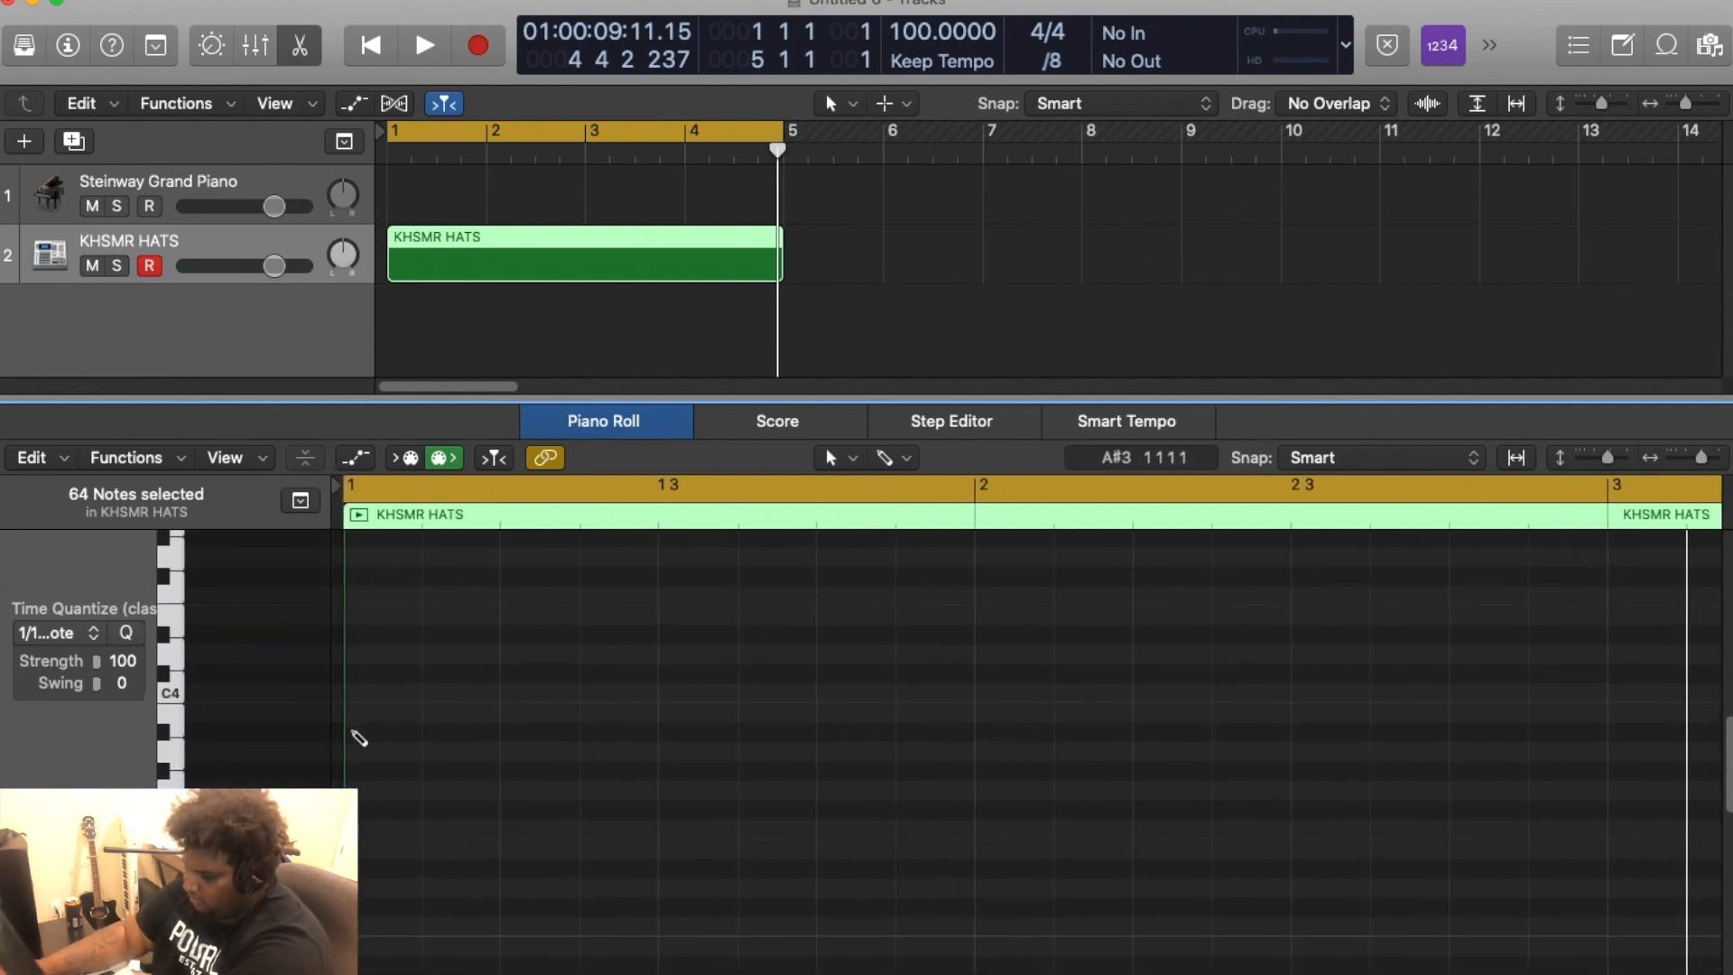
{"action": "left_click_drag", "start_coordinate": [46, 672], "coordinate": [96, 678]}
{"action": "left_click", "coordinate": [262, 675]}
{"action": "left_click", "coordinate": [429, 675]}
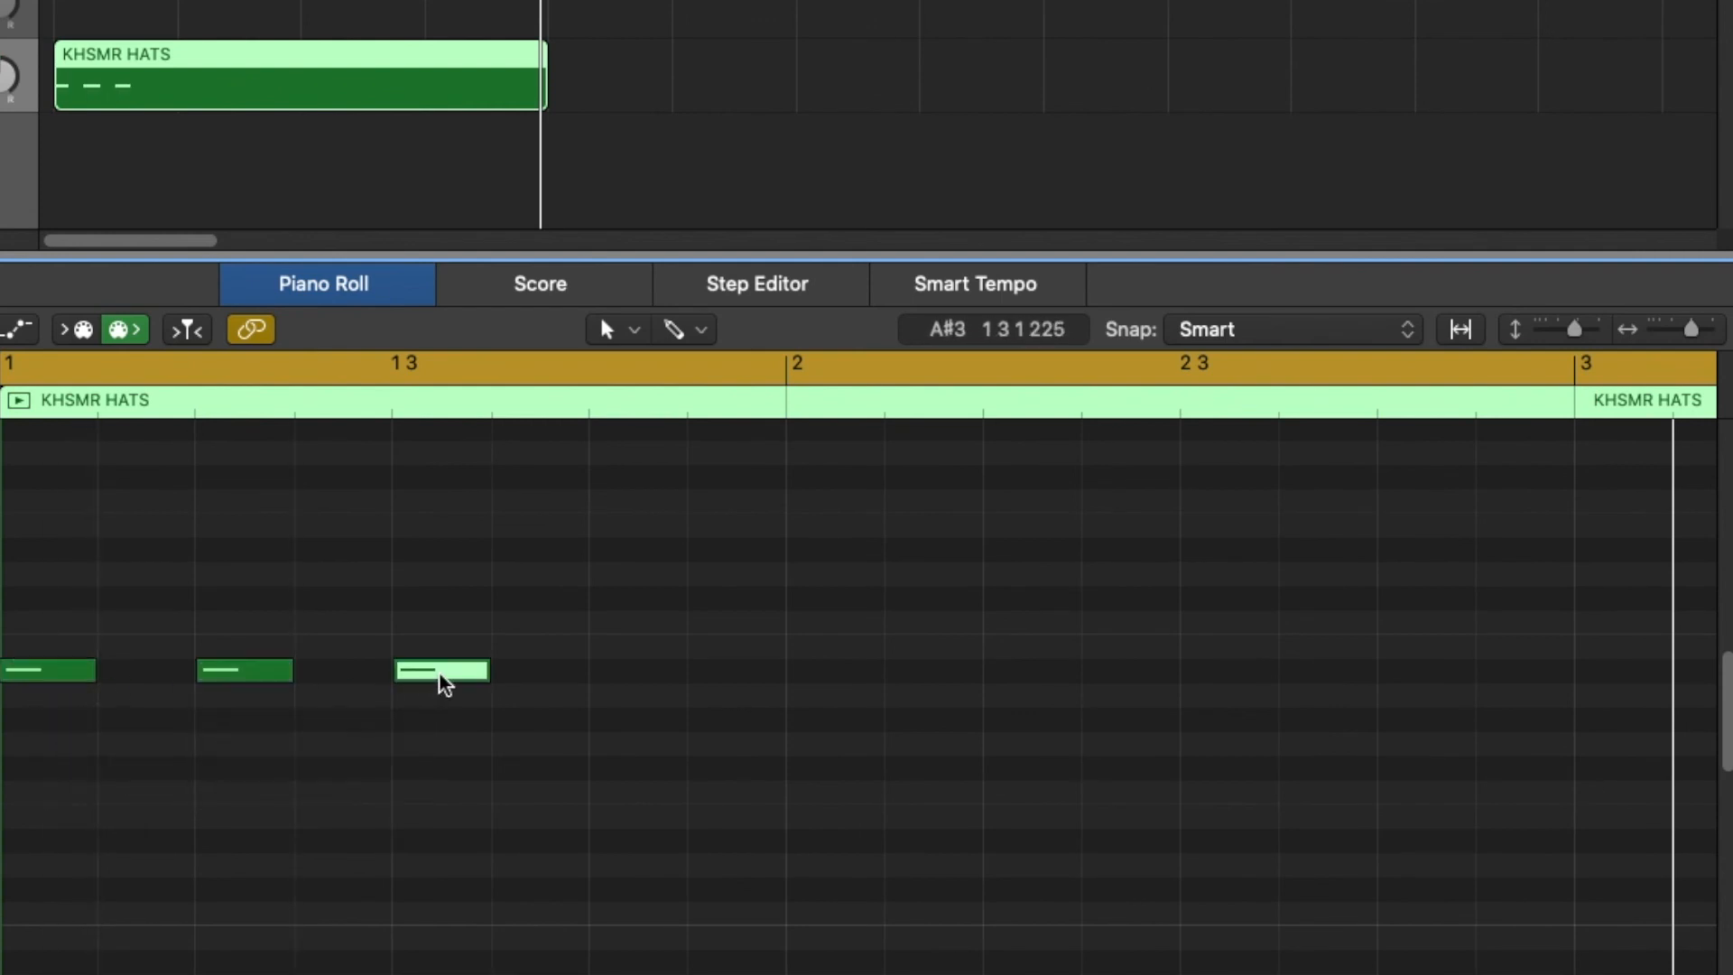
{"action": "key", "text": "space"}
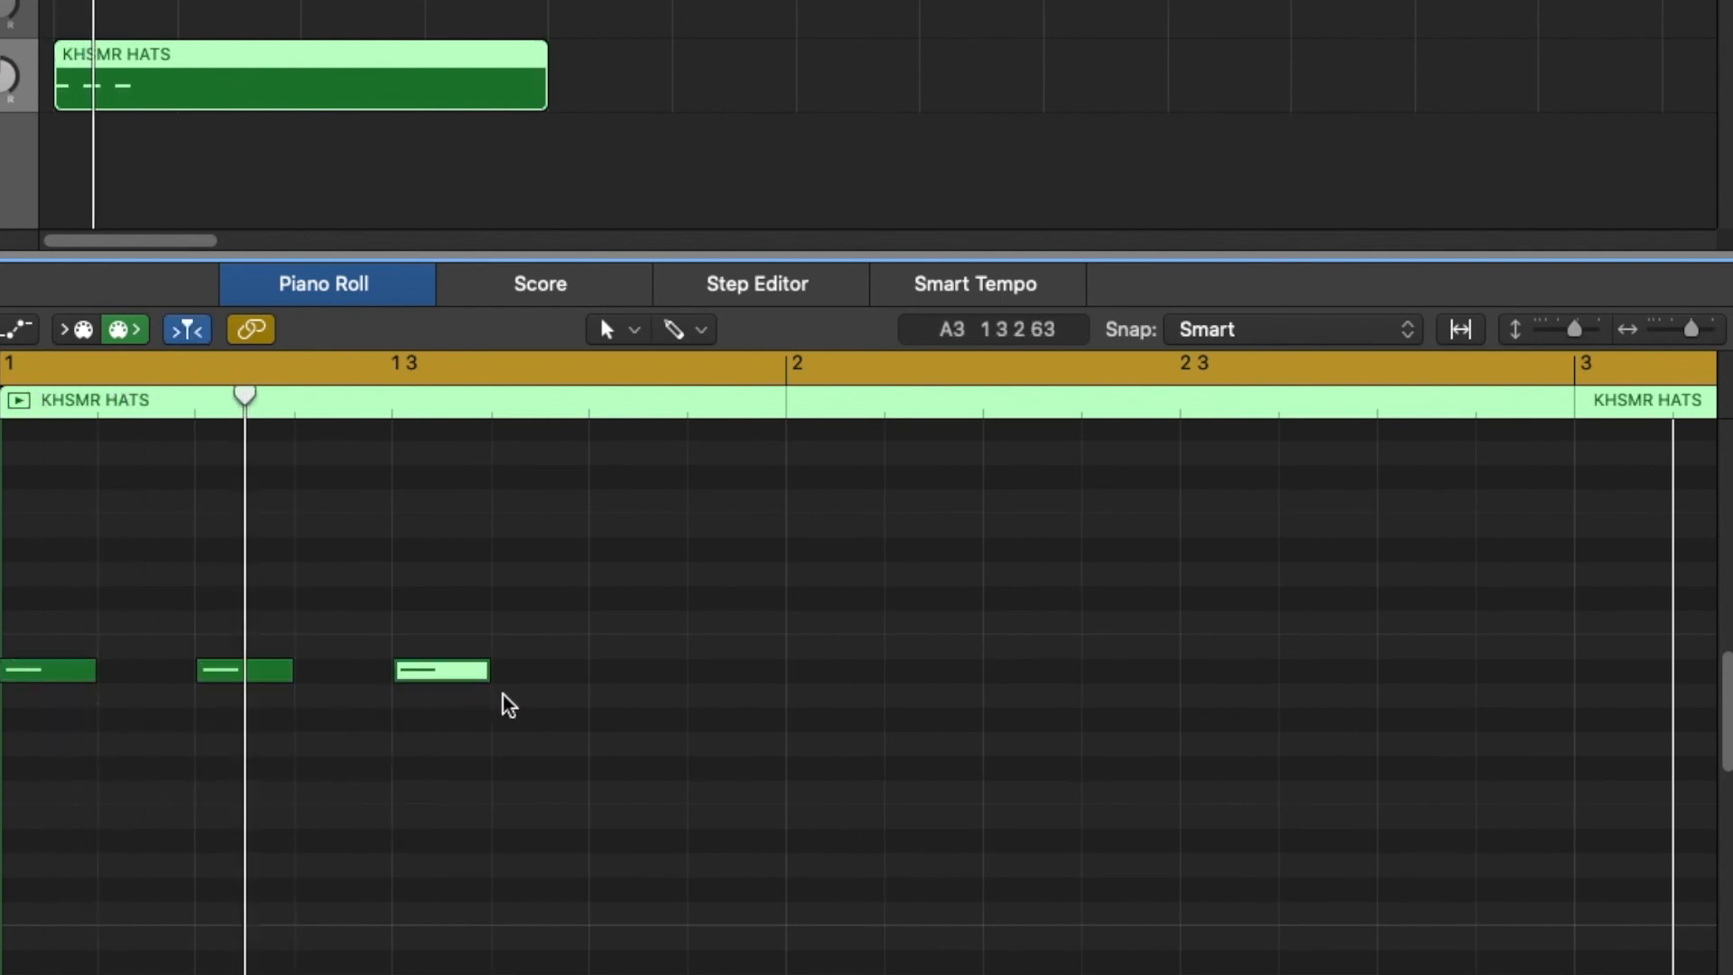
{"action": "left_click", "coordinate": [621, 675]}
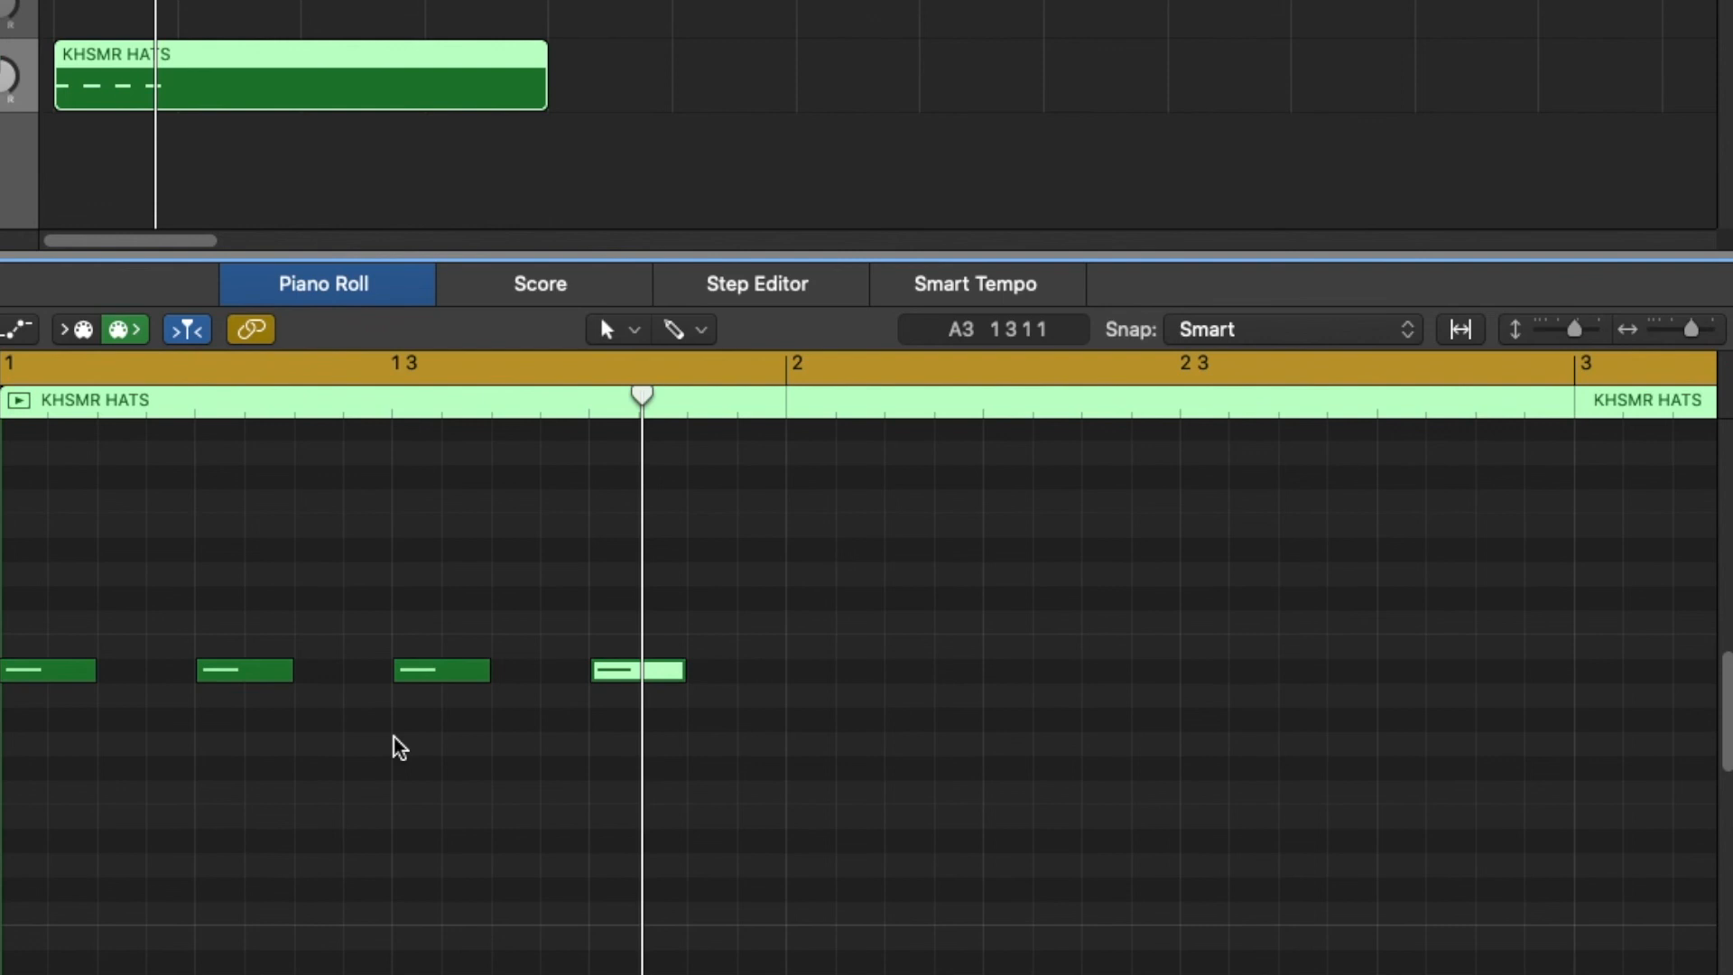
Add two sixteenth A#3 notes just before beat 3 of bar 1 and copy the whole bar's pattern into bar 2
{"action": "left_click", "coordinate": [332, 655], "text": "super"}
{"action": "left_click_drag", "start_coordinate": [352, 654], "coordinate": [355, 696]}
{"action": "left_click", "coordinate": [357, 670], "text": "super"}
{"action": "key", "text": "space"}
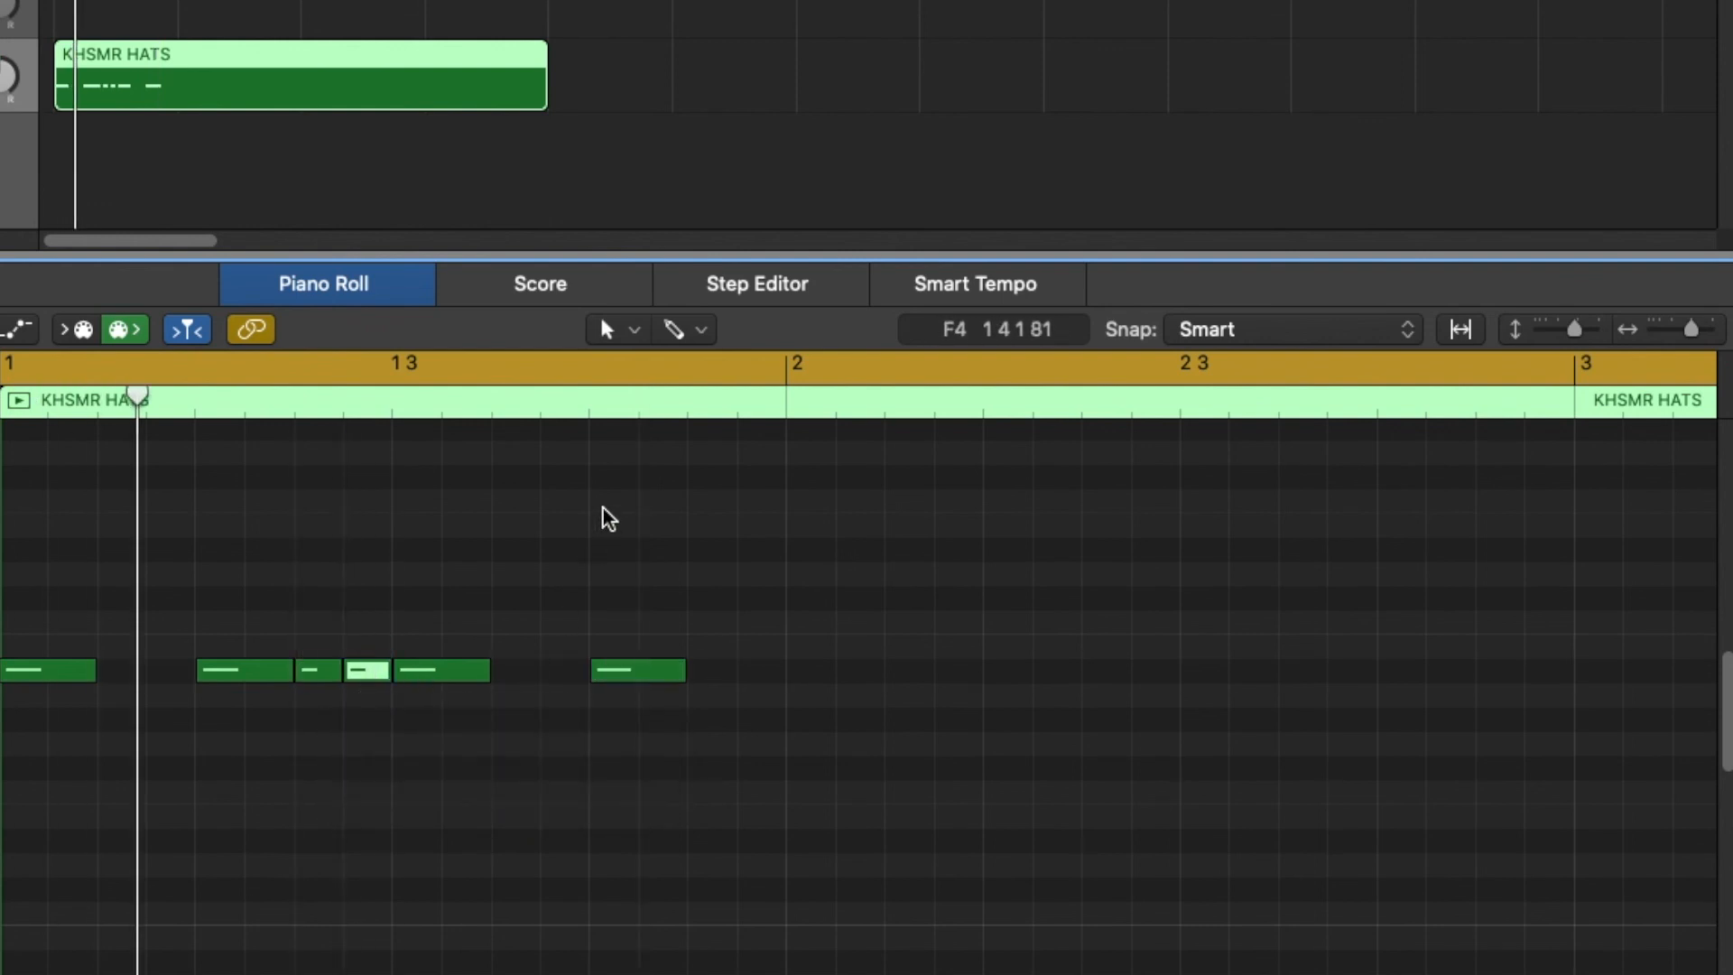
{"action": "left_click_drag", "start_coordinate": [800, 749], "coordinate": [824, 686]}
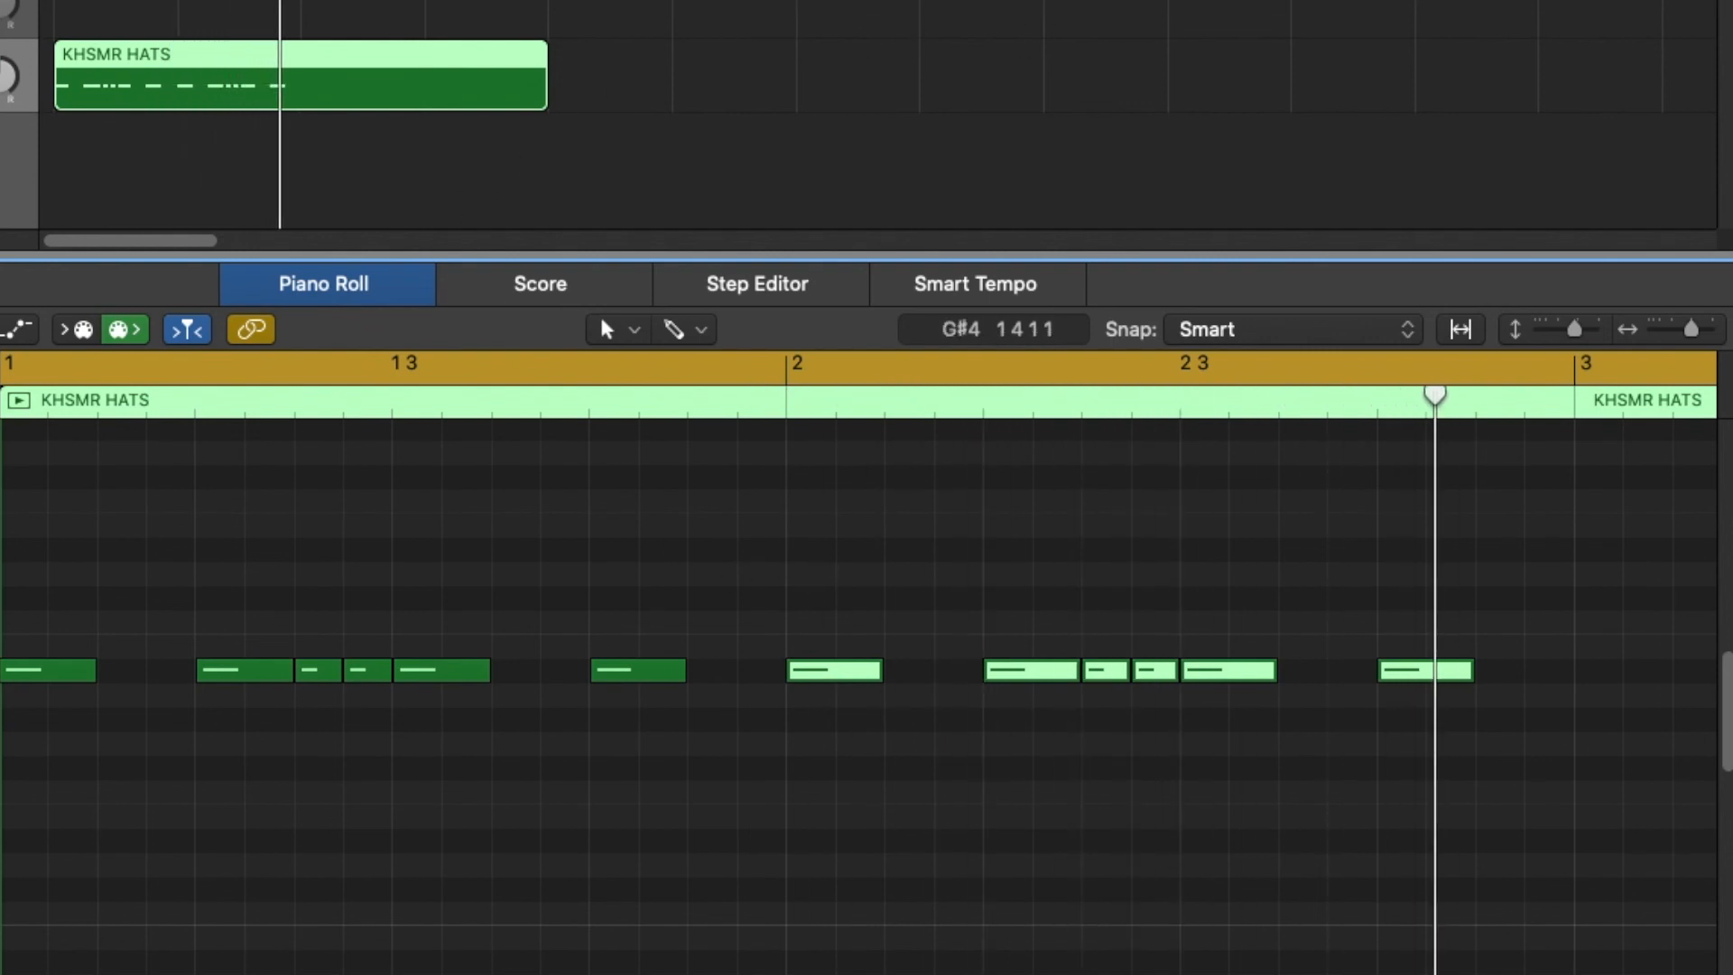
Set the grid division to /32 and replace the two sixteenth notes before beat 3 of bar 1 with four thirty-second notes
{"action": "left_click", "coordinate": [889, 2]}
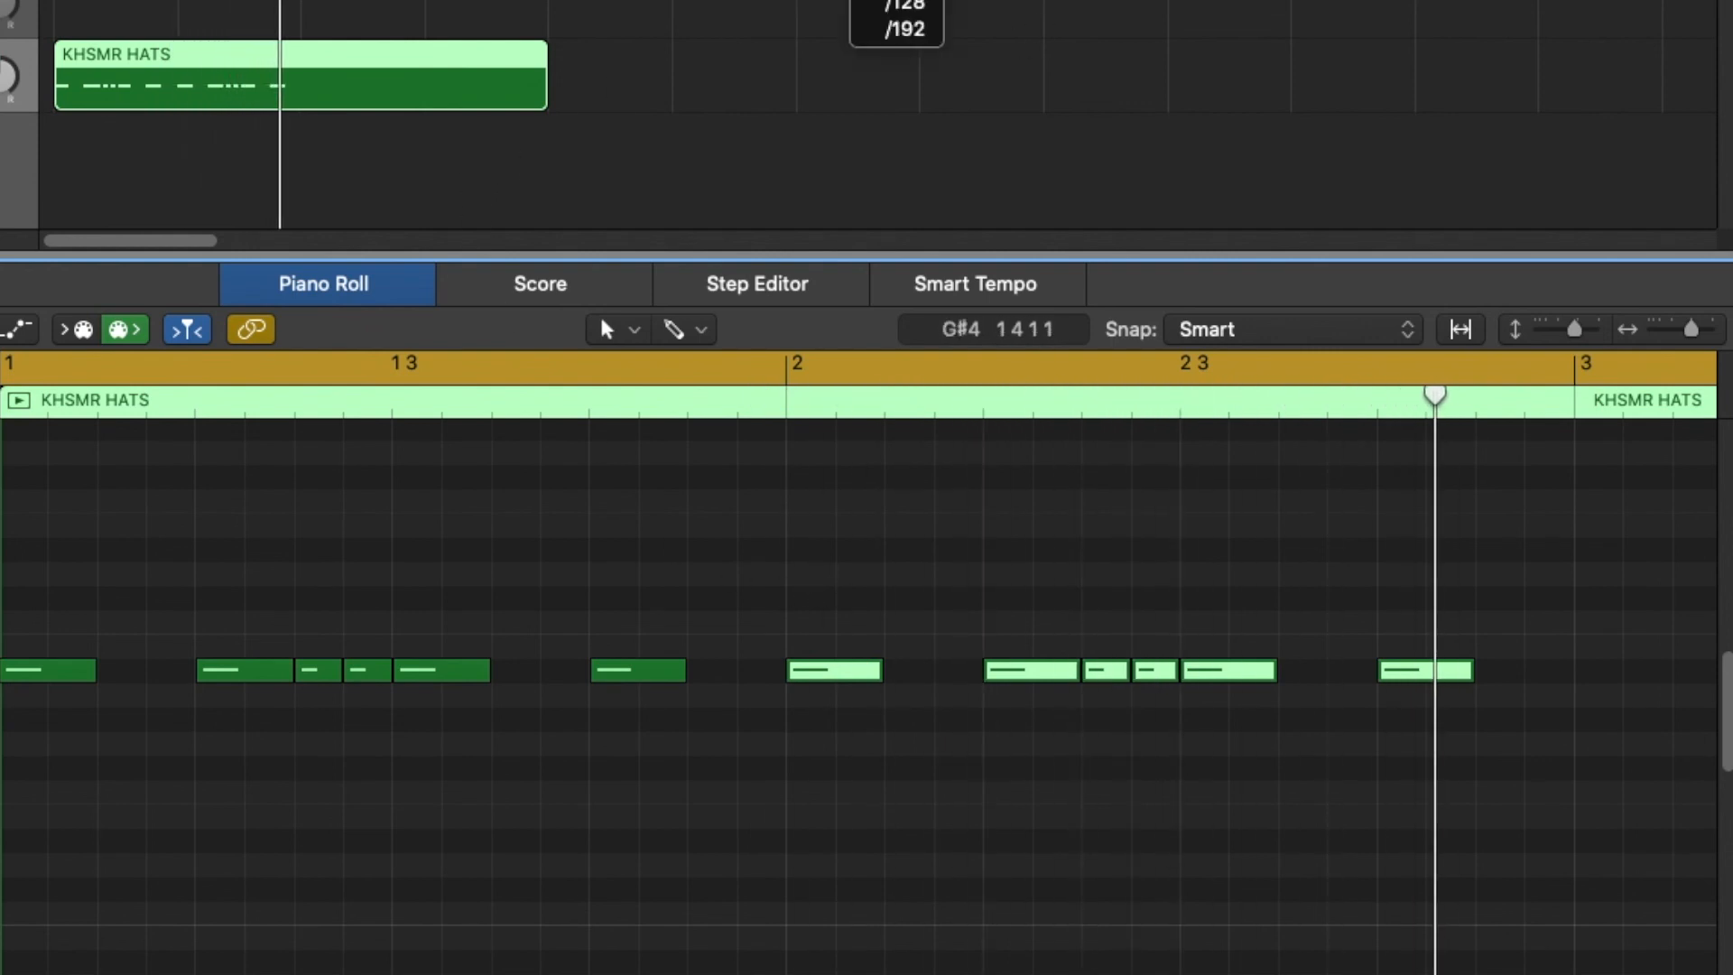
{"action": "left_click", "coordinate": [896, 2]}
{"action": "left_click_drag", "start_coordinate": [370, 713], "coordinate": [309, 646]}
{"action": "key", "text": "Delete"}
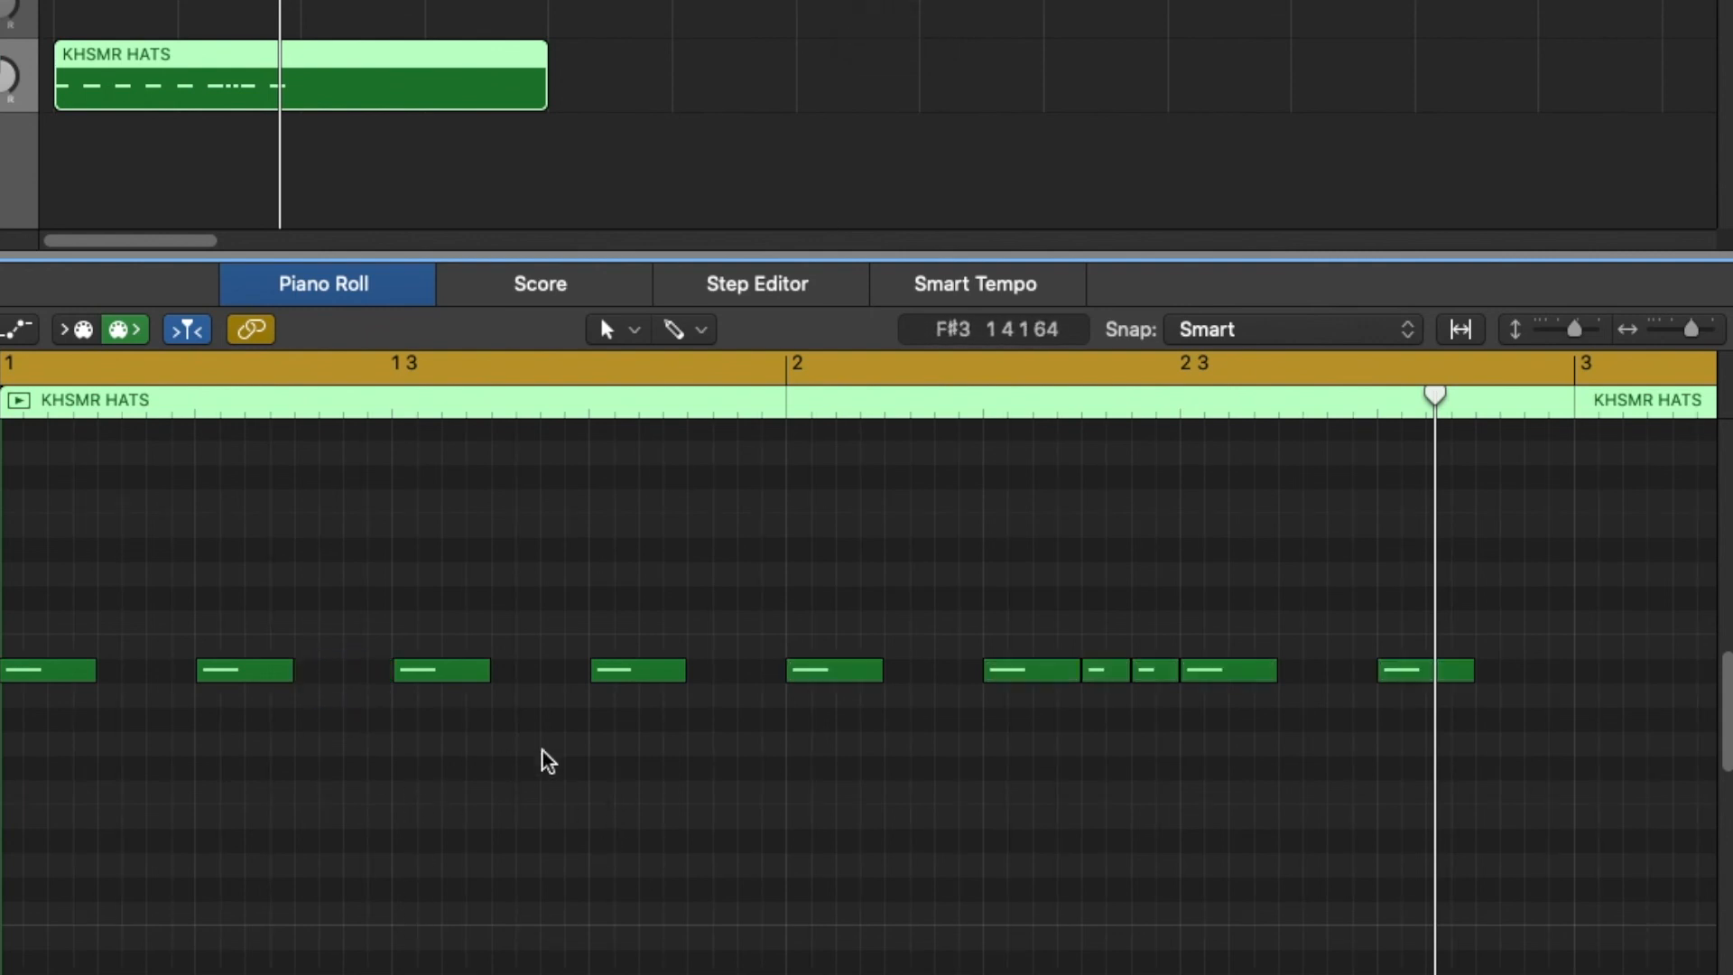
{"action": "left_click", "coordinate": [318, 672], "text": "super"}
{"action": "left_click_drag", "start_coordinate": [408, 668], "coordinate": [318, 675]}
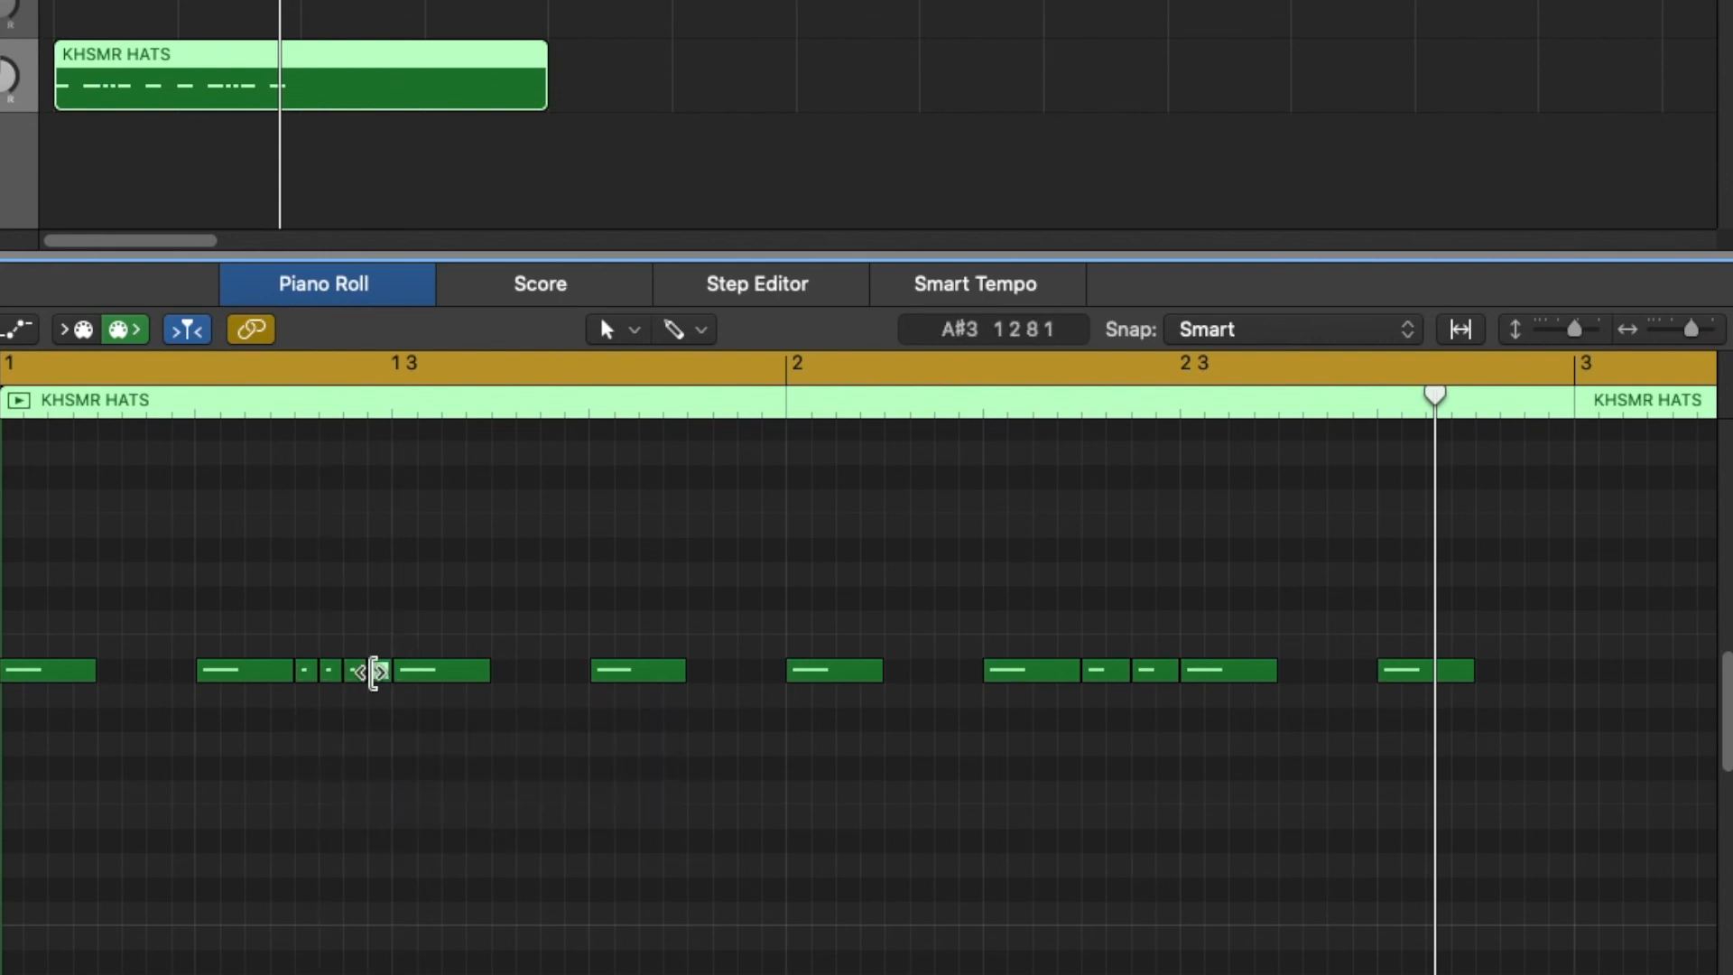
Move the four thirty-second notes up to D4, delete them, and clear all the remaining notes from the region
{"action": "left_click_drag", "start_coordinate": [383, 742], "coordinate": [307, 573]}
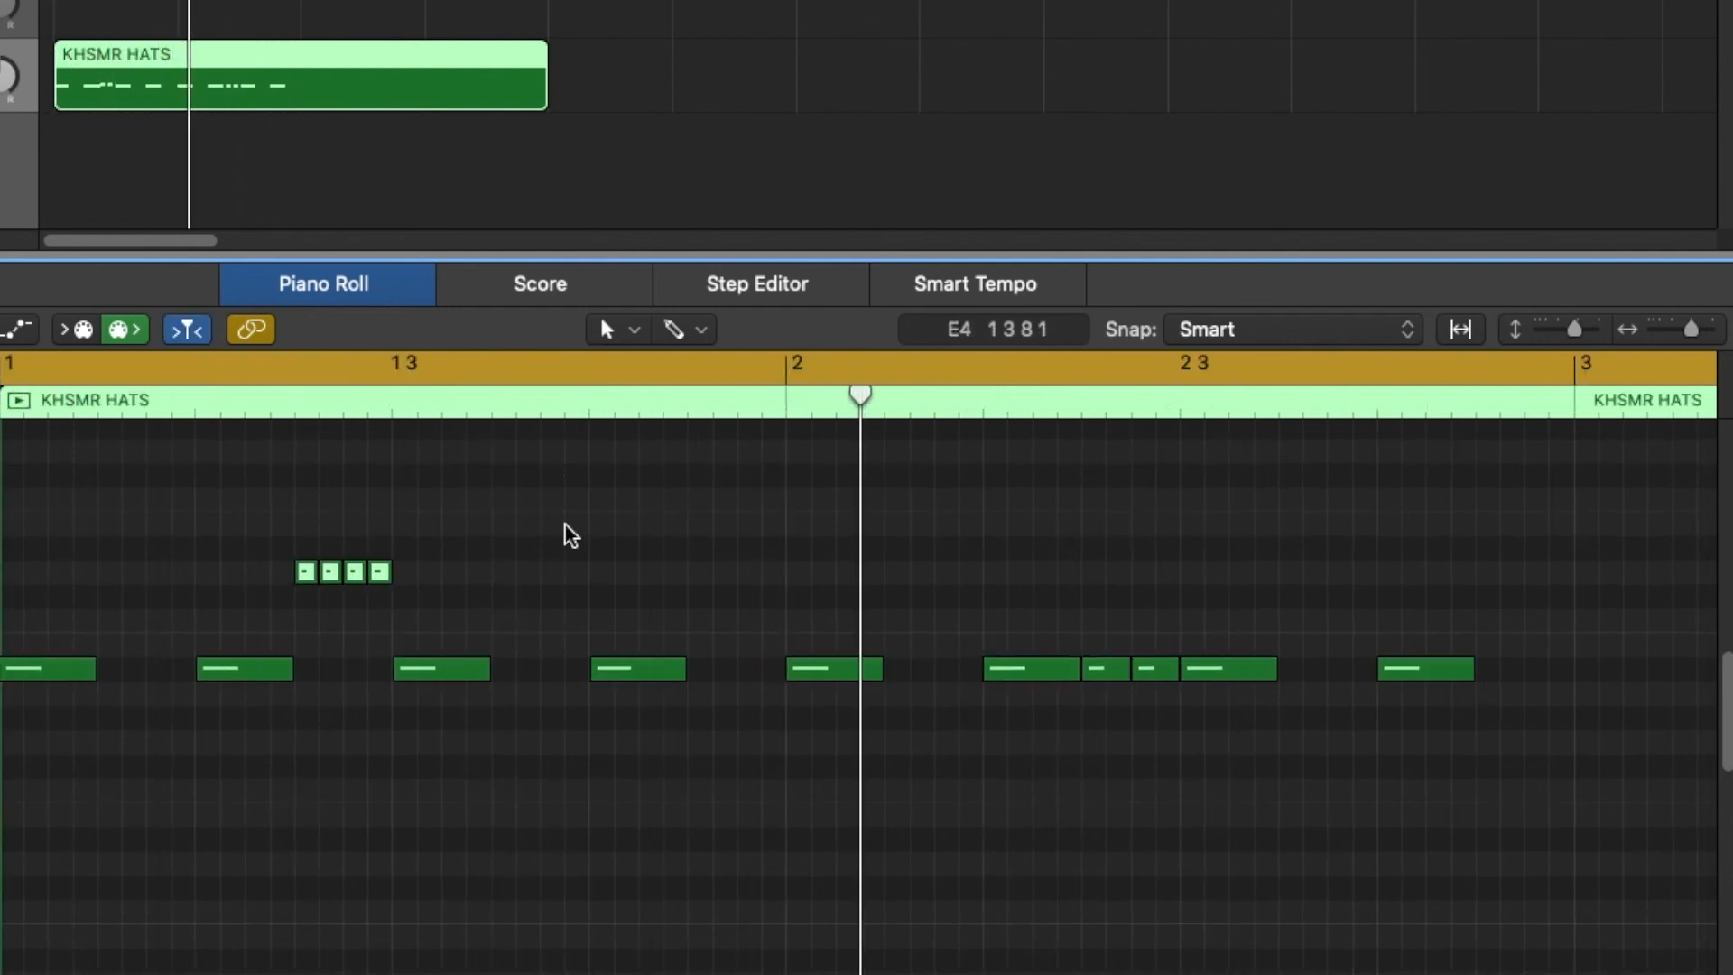
{"action": "left_click", "coordinate": [348, 106]}
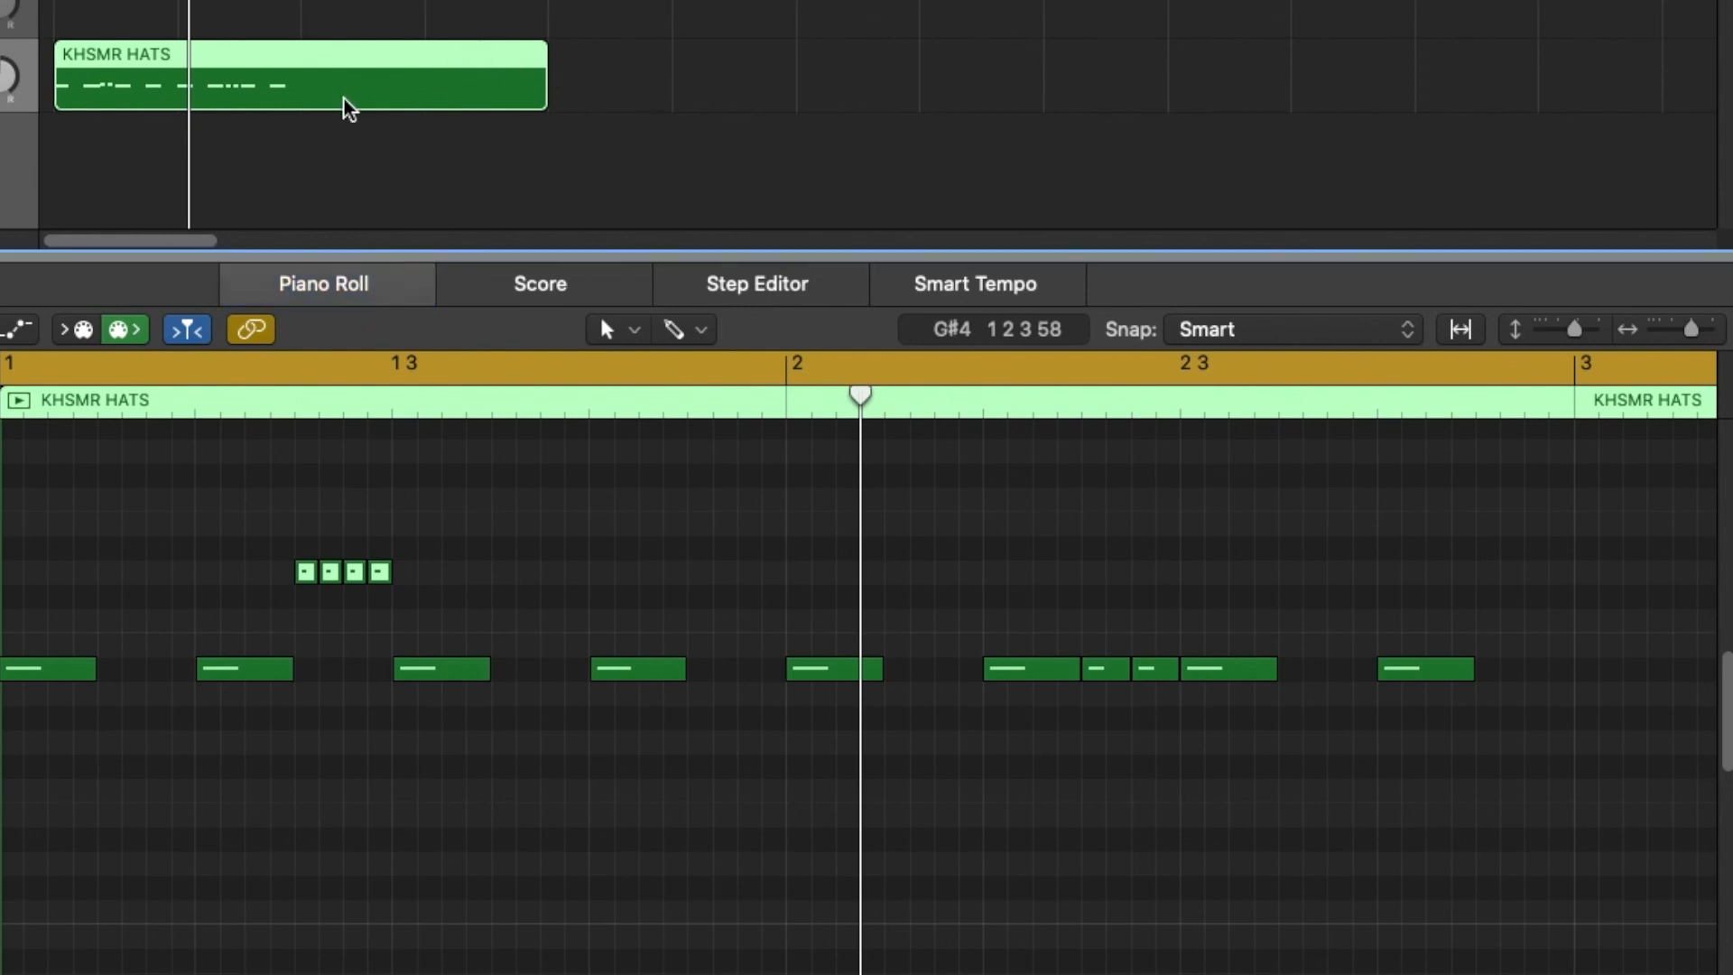
{"action": "left_click", "coordinate": [253, 566]}
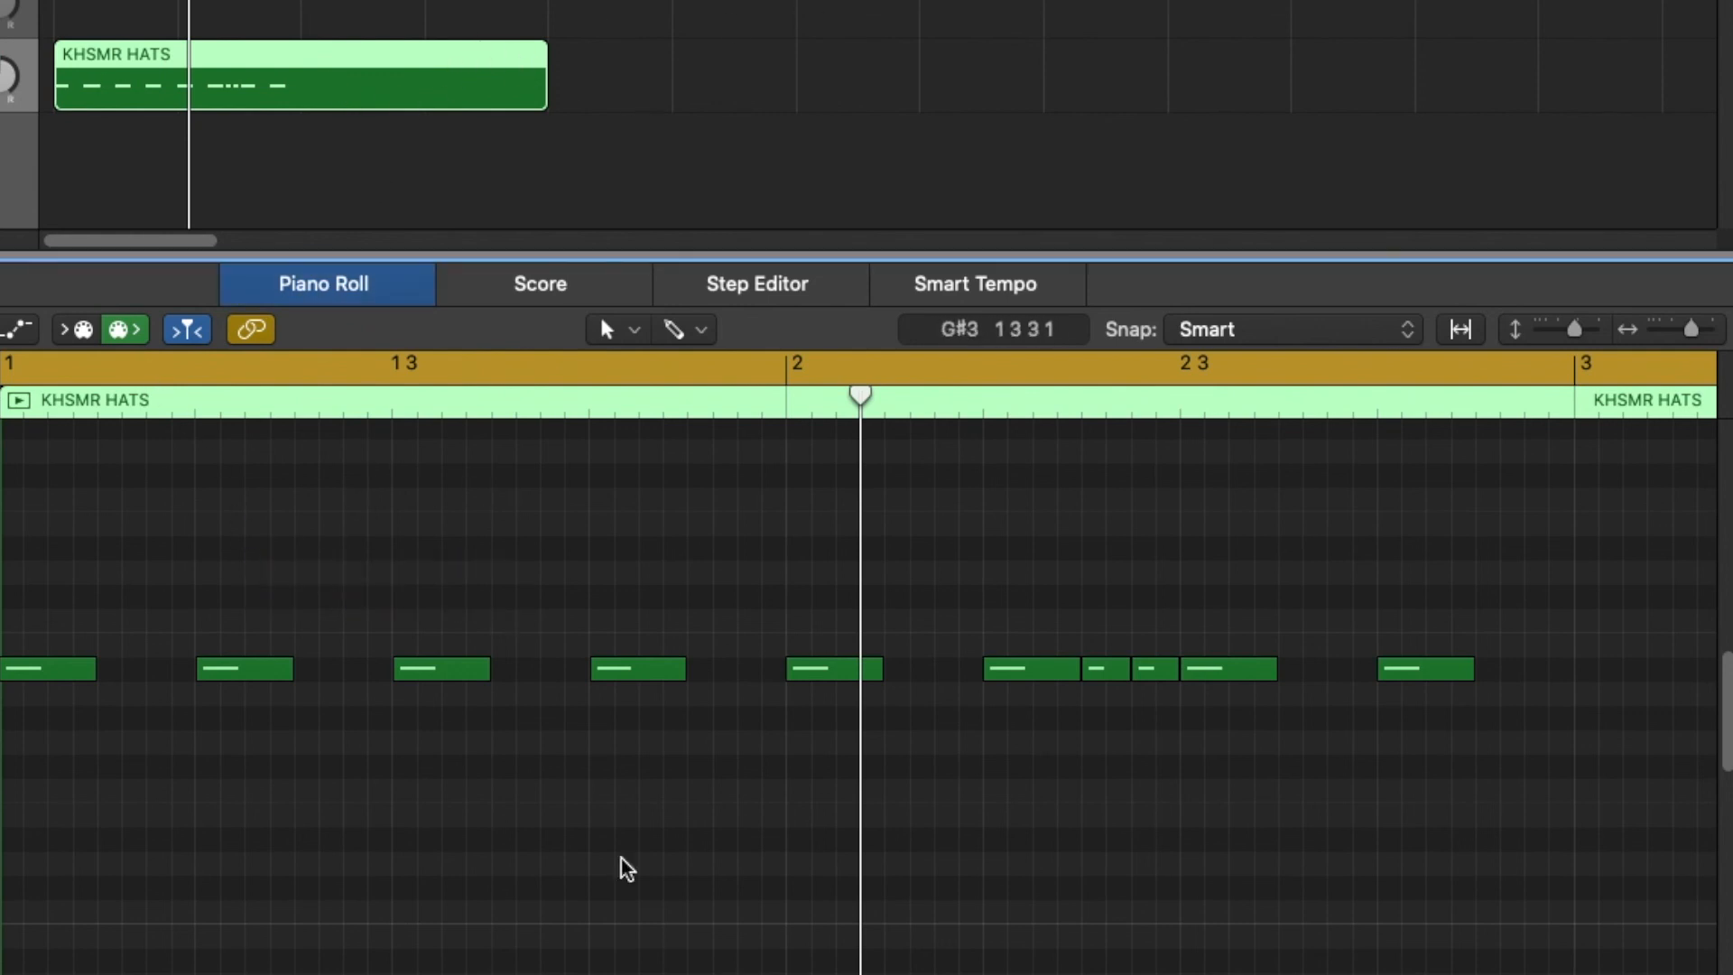
{"action": "left_click_drag", "start_coordinate": [1539, 828], "coordinate": [0, 614]}
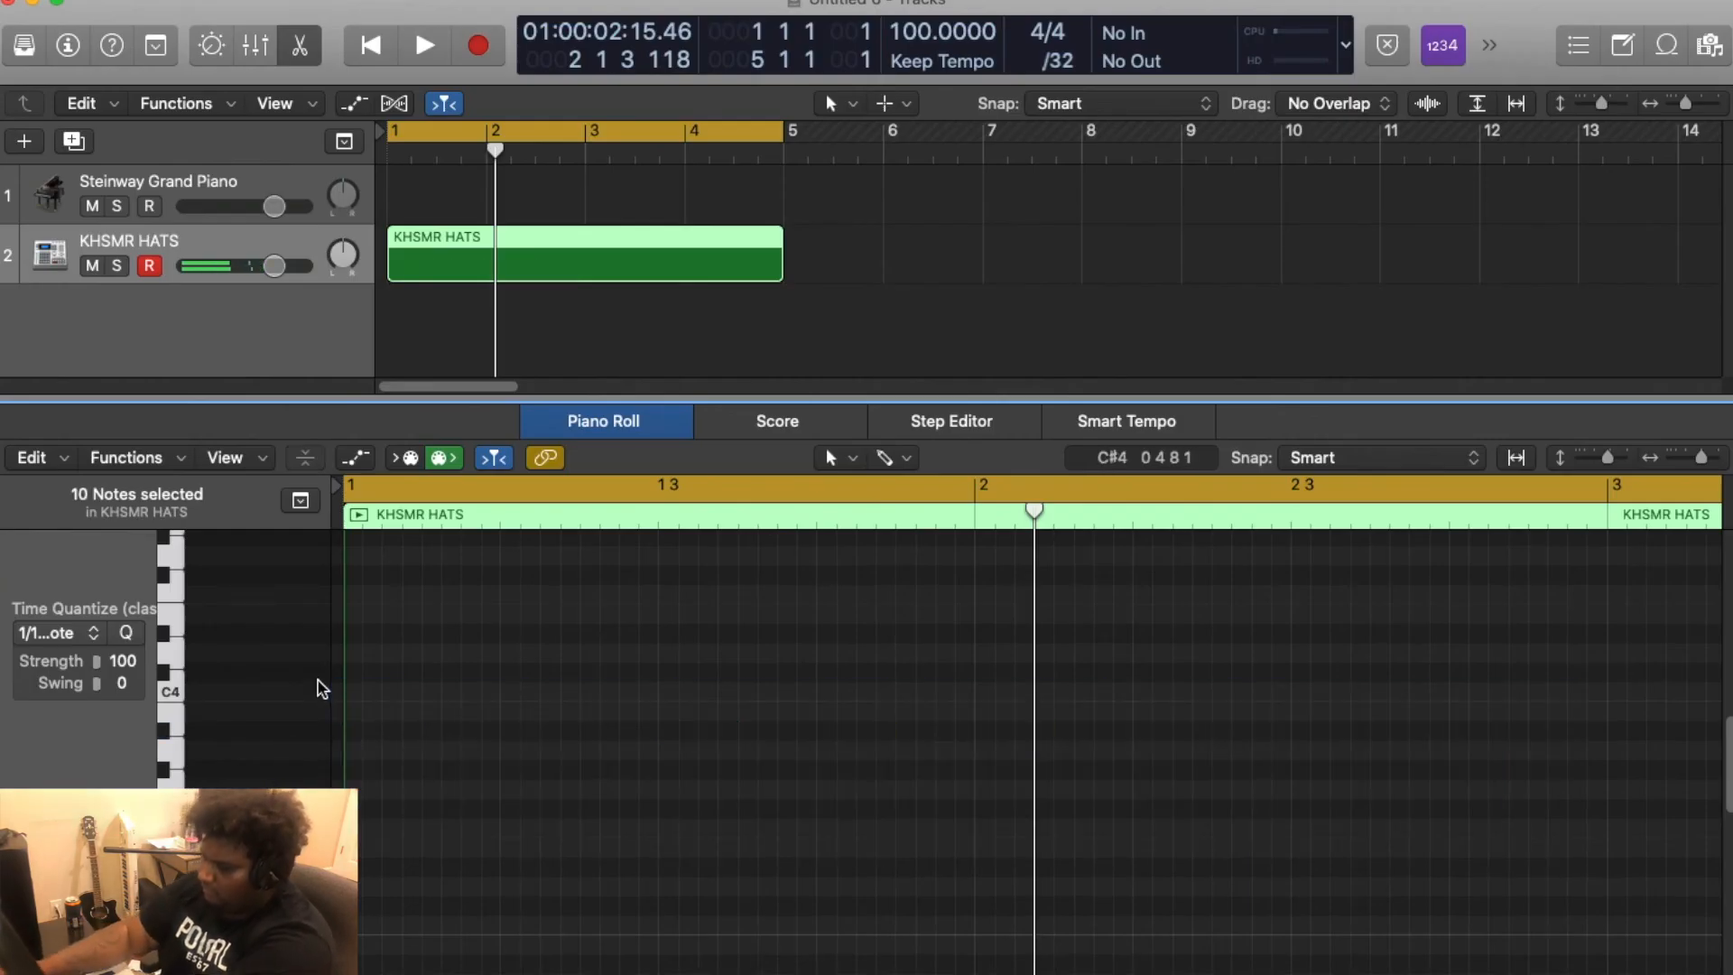
Set the grid division to /8 and enlarge the Piano Roll area
{"action": "left_click", "coordinate": [1056, 60]}
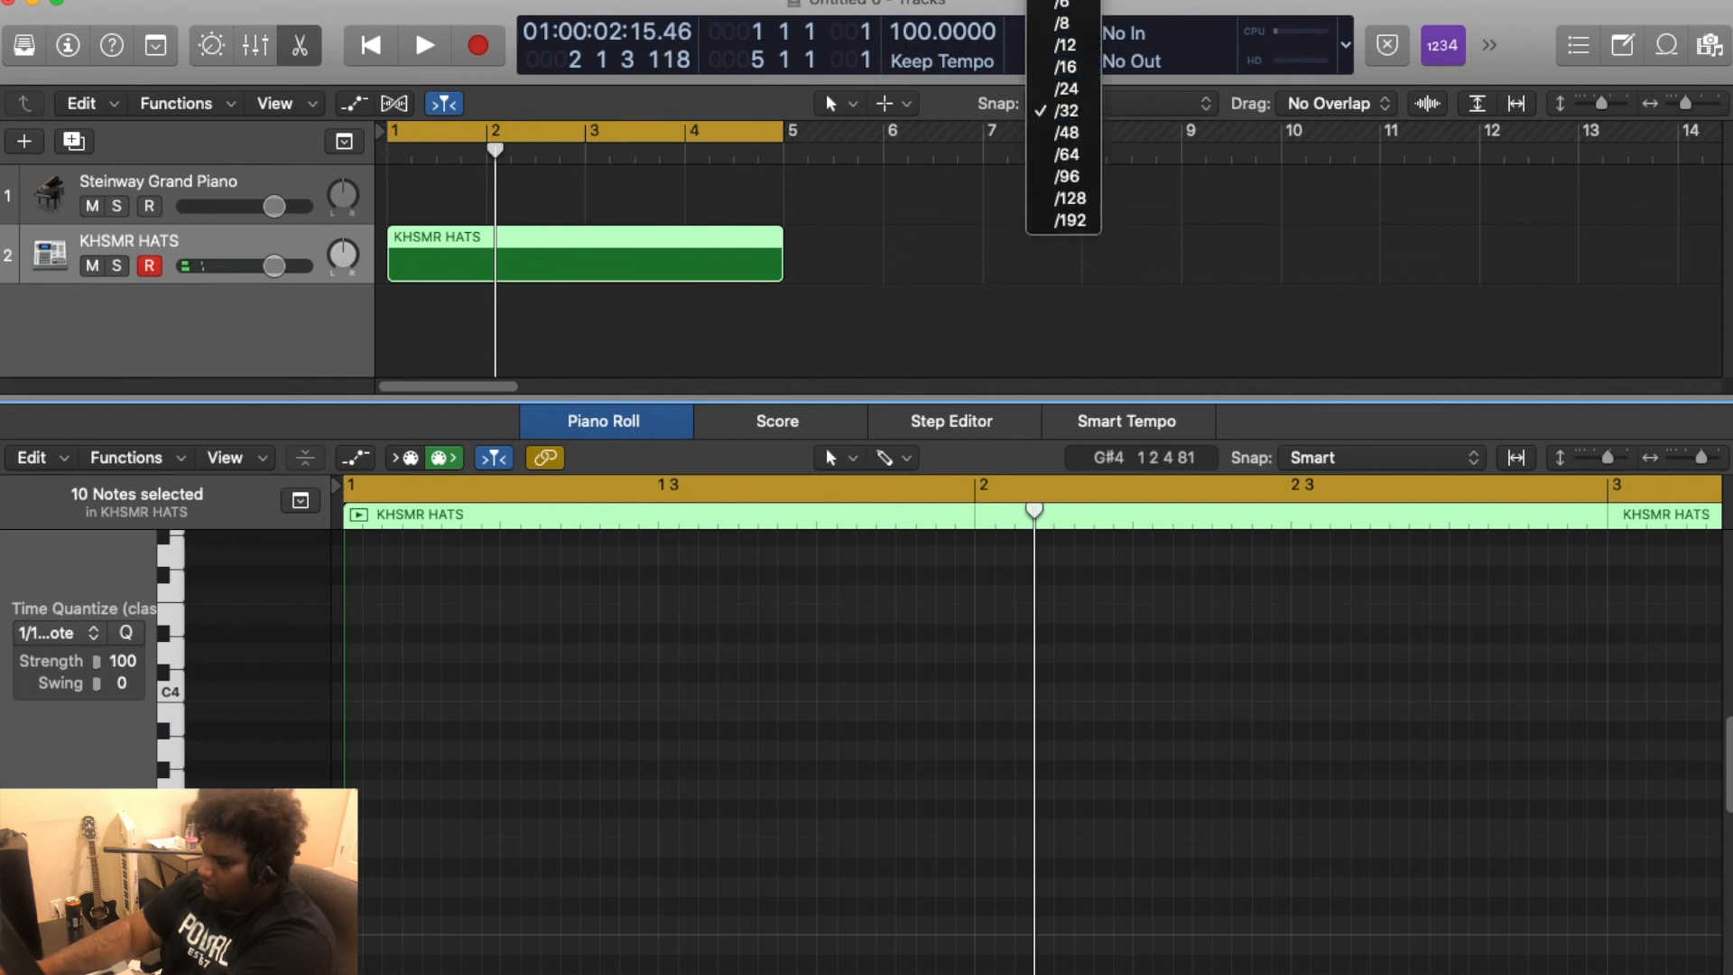
{"action": "left_click", "coordinate": [1074, 22]}
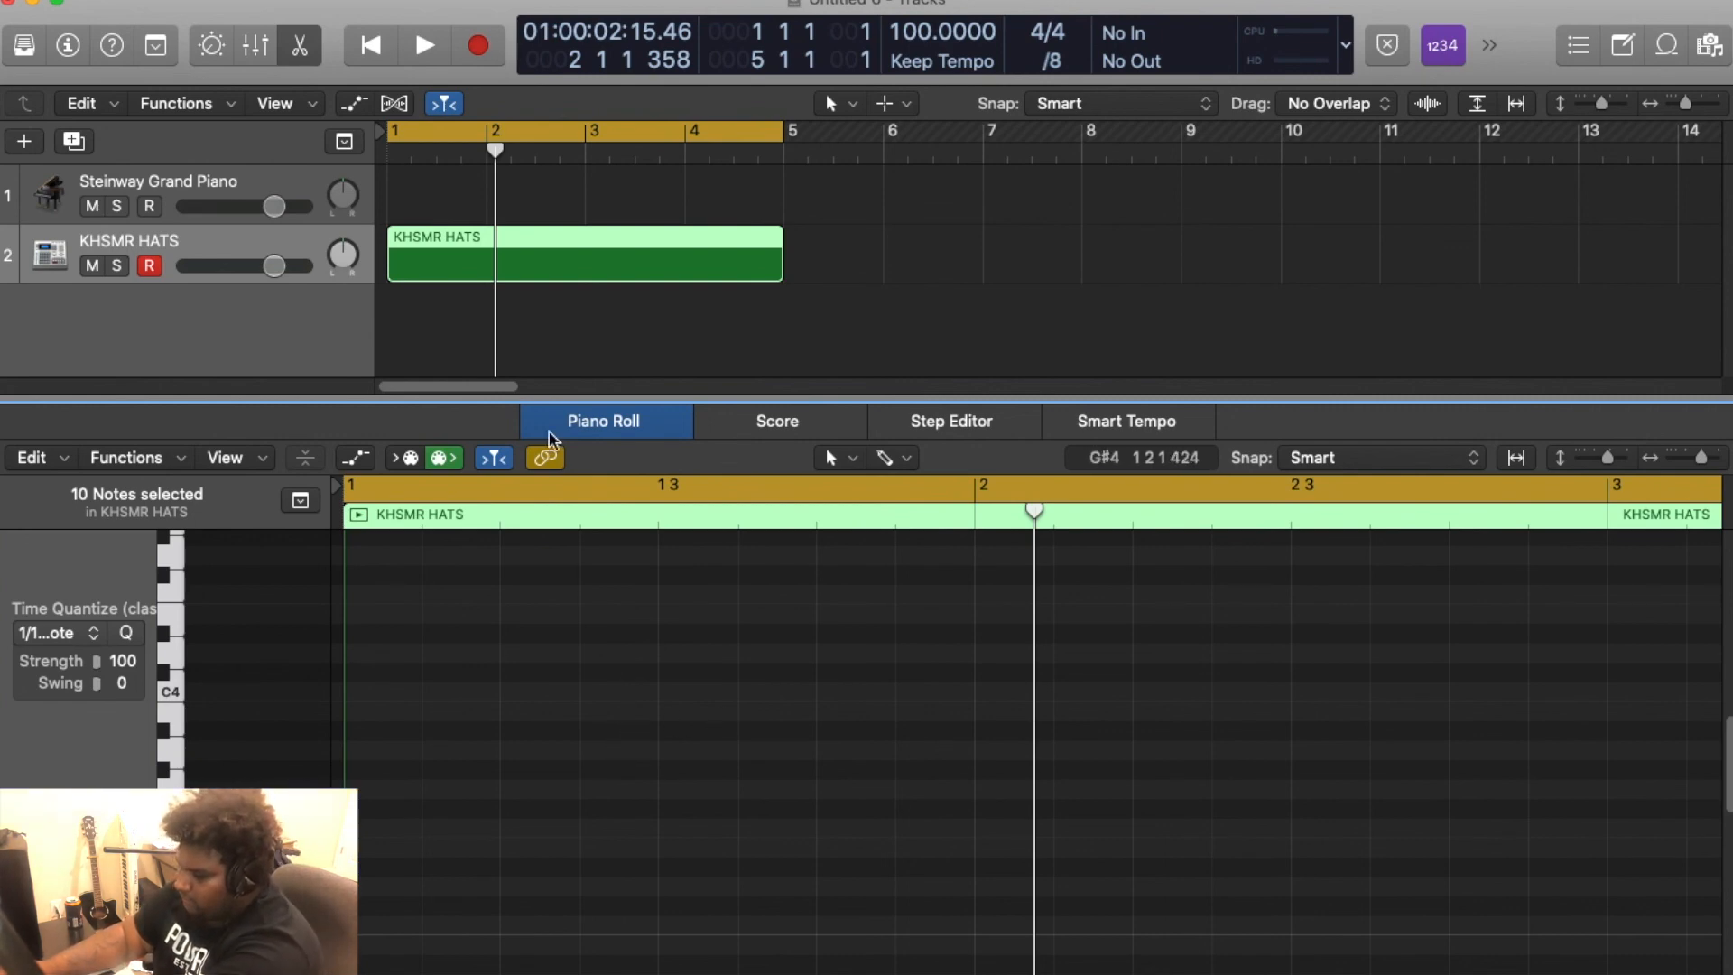
{"action": "mouse_move", "coordinate": [582, 399]}
{"action": "left_mouse_down"}
{"action": "mouse_move", "coordinate": [585, 442]}
{"action": "mouse_move", "coordinate": [585, 315]}
{"action": "left_mouse_up"}
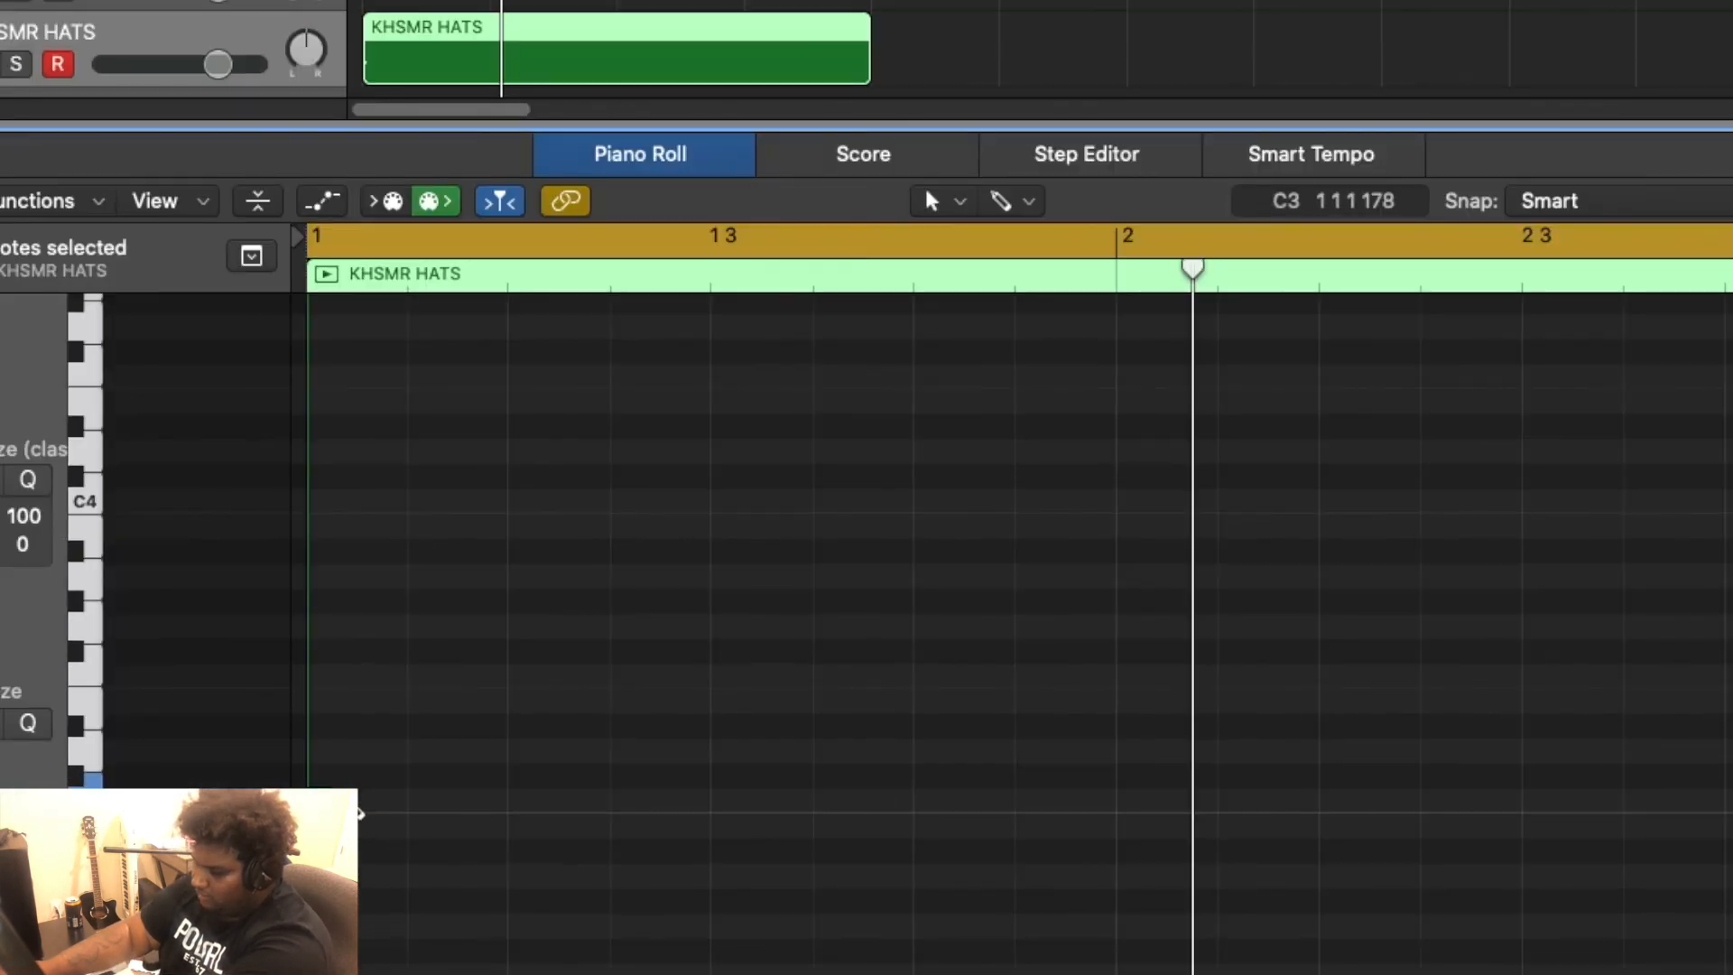
Fill bar 1 of the KHSMR HATS region with eight consecutive eighth-length notes on G#3
{"action": "left_click", "coordinate": [348, 844]}
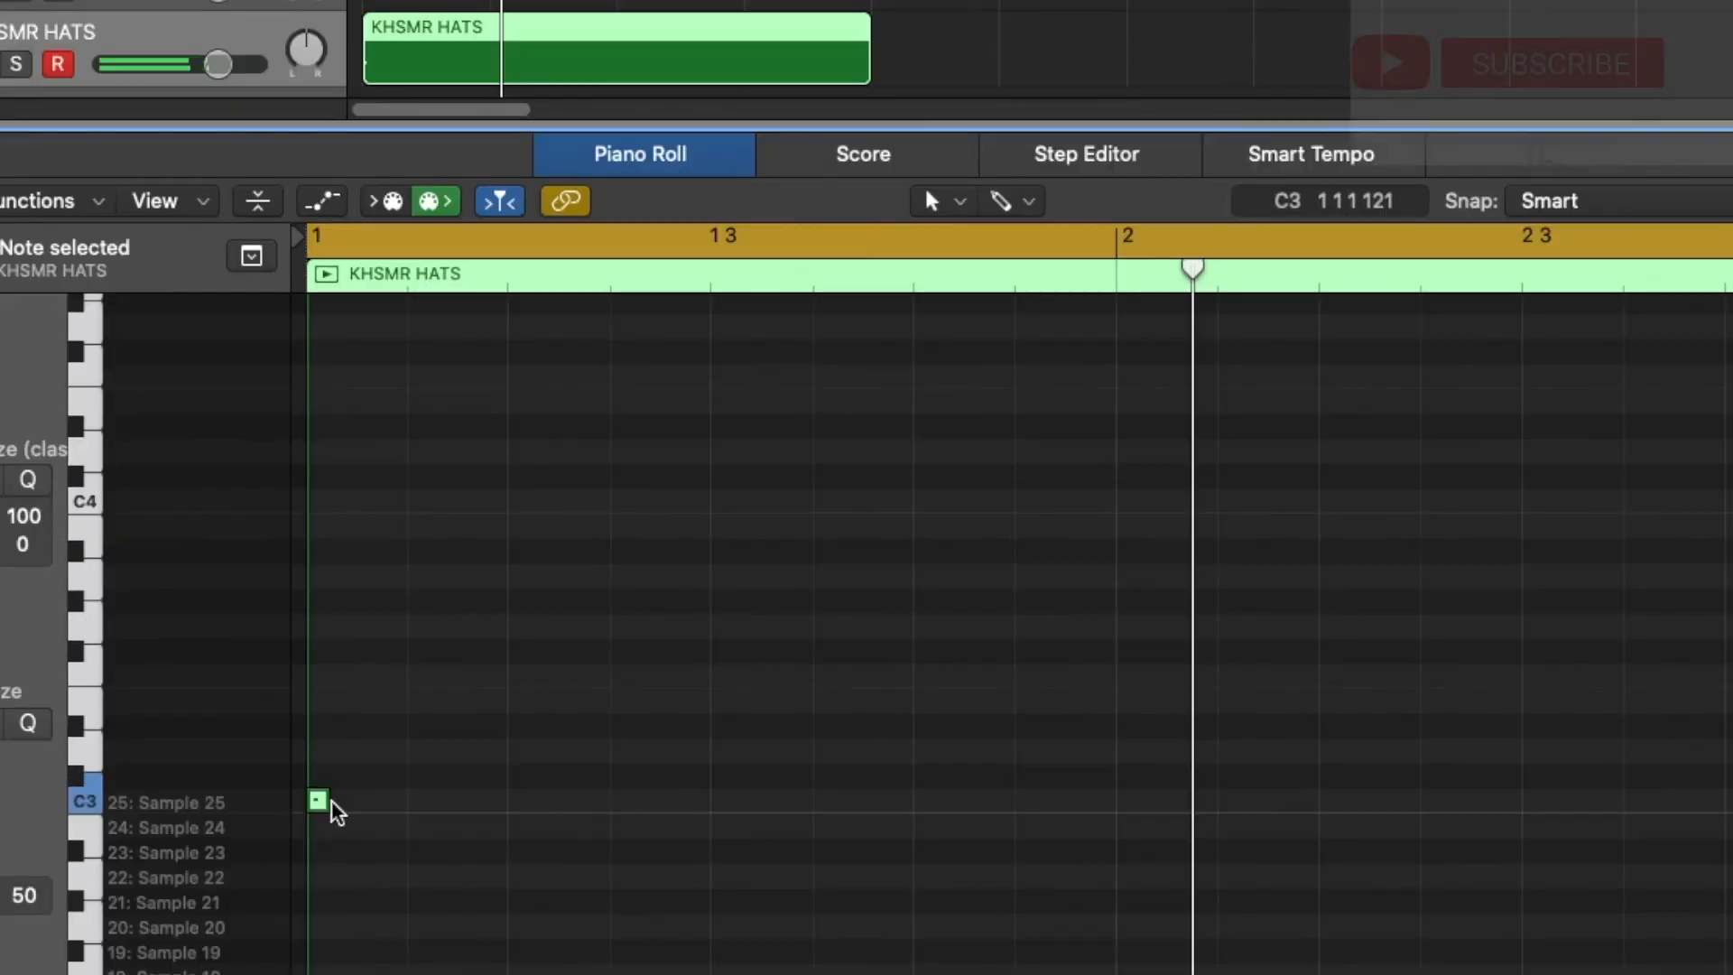
{"action": "left_click_drag", "start_coordinate": [321, 817], "coordinate": [404, 617]}
{"action": "left_click", "coordinate": [456, 602]}
{"action": "left_click", "coordinate": [550, 602]}
{"action": "left_click", "coordinate": [659, 602]}
{"action": "left_click", "coordinate": [767, 602]}
{"action": "left_click", "coordinate": [880, 602]}
{"action": "left_click", "coordinate": [961, 602]}
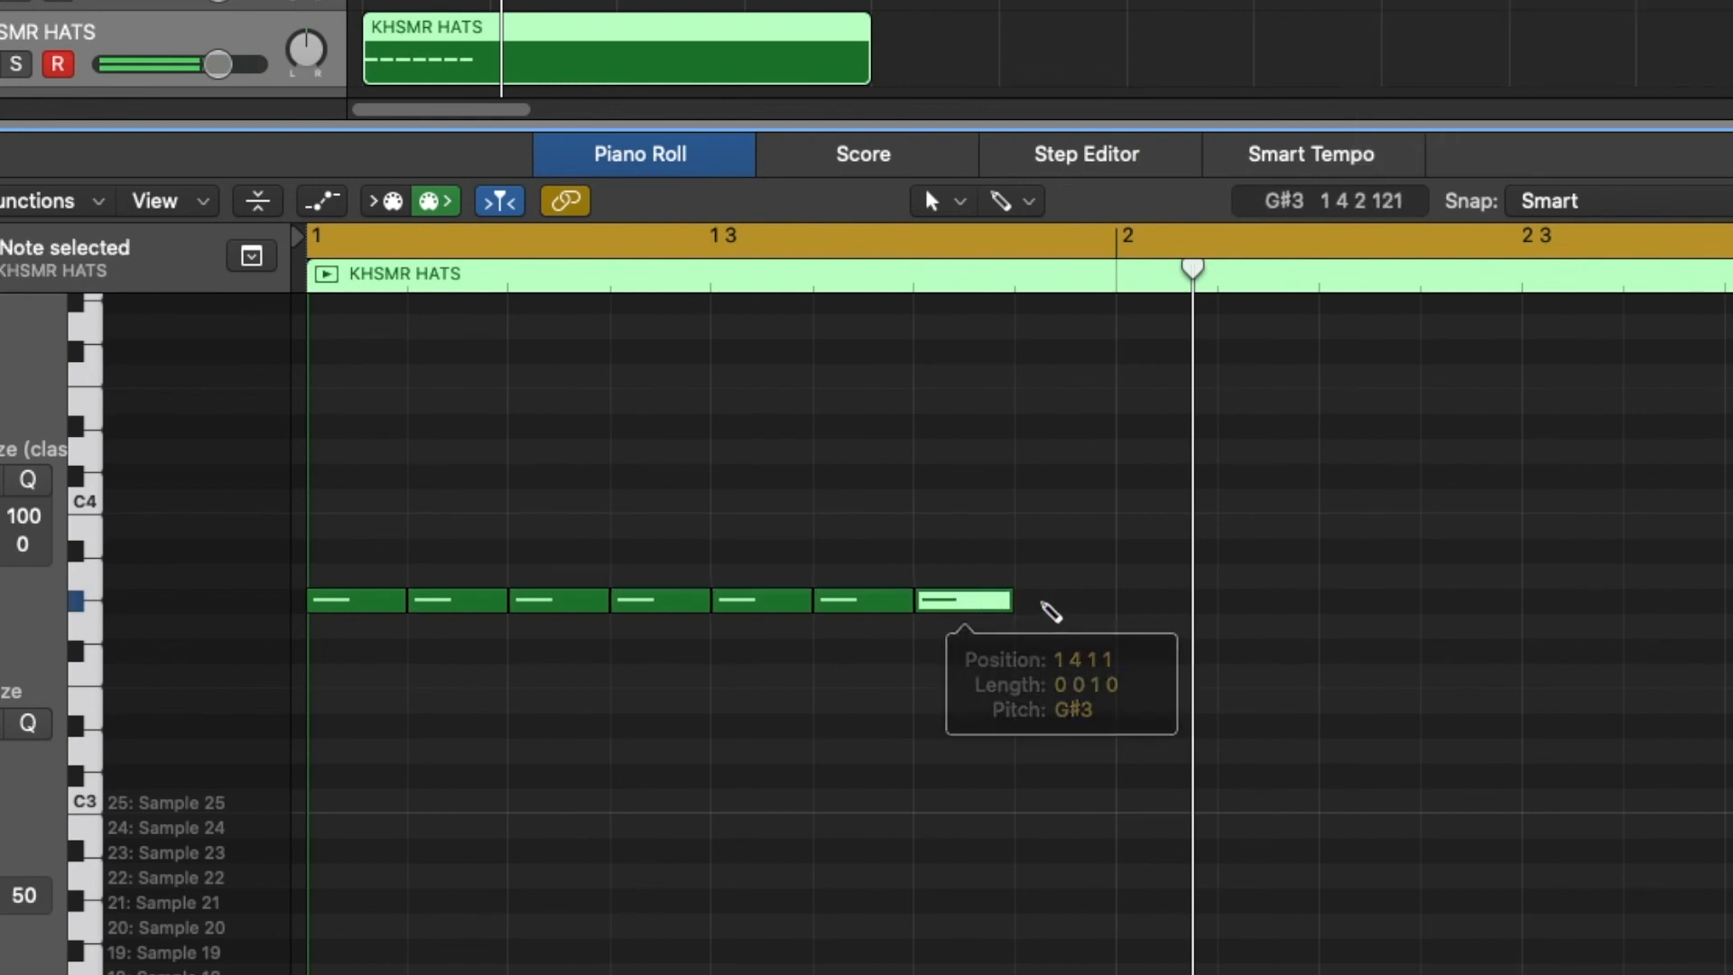
{"action": "left_click", "coordinate": [1057, 603]}
{"action": "key", "text": "super+Left"}
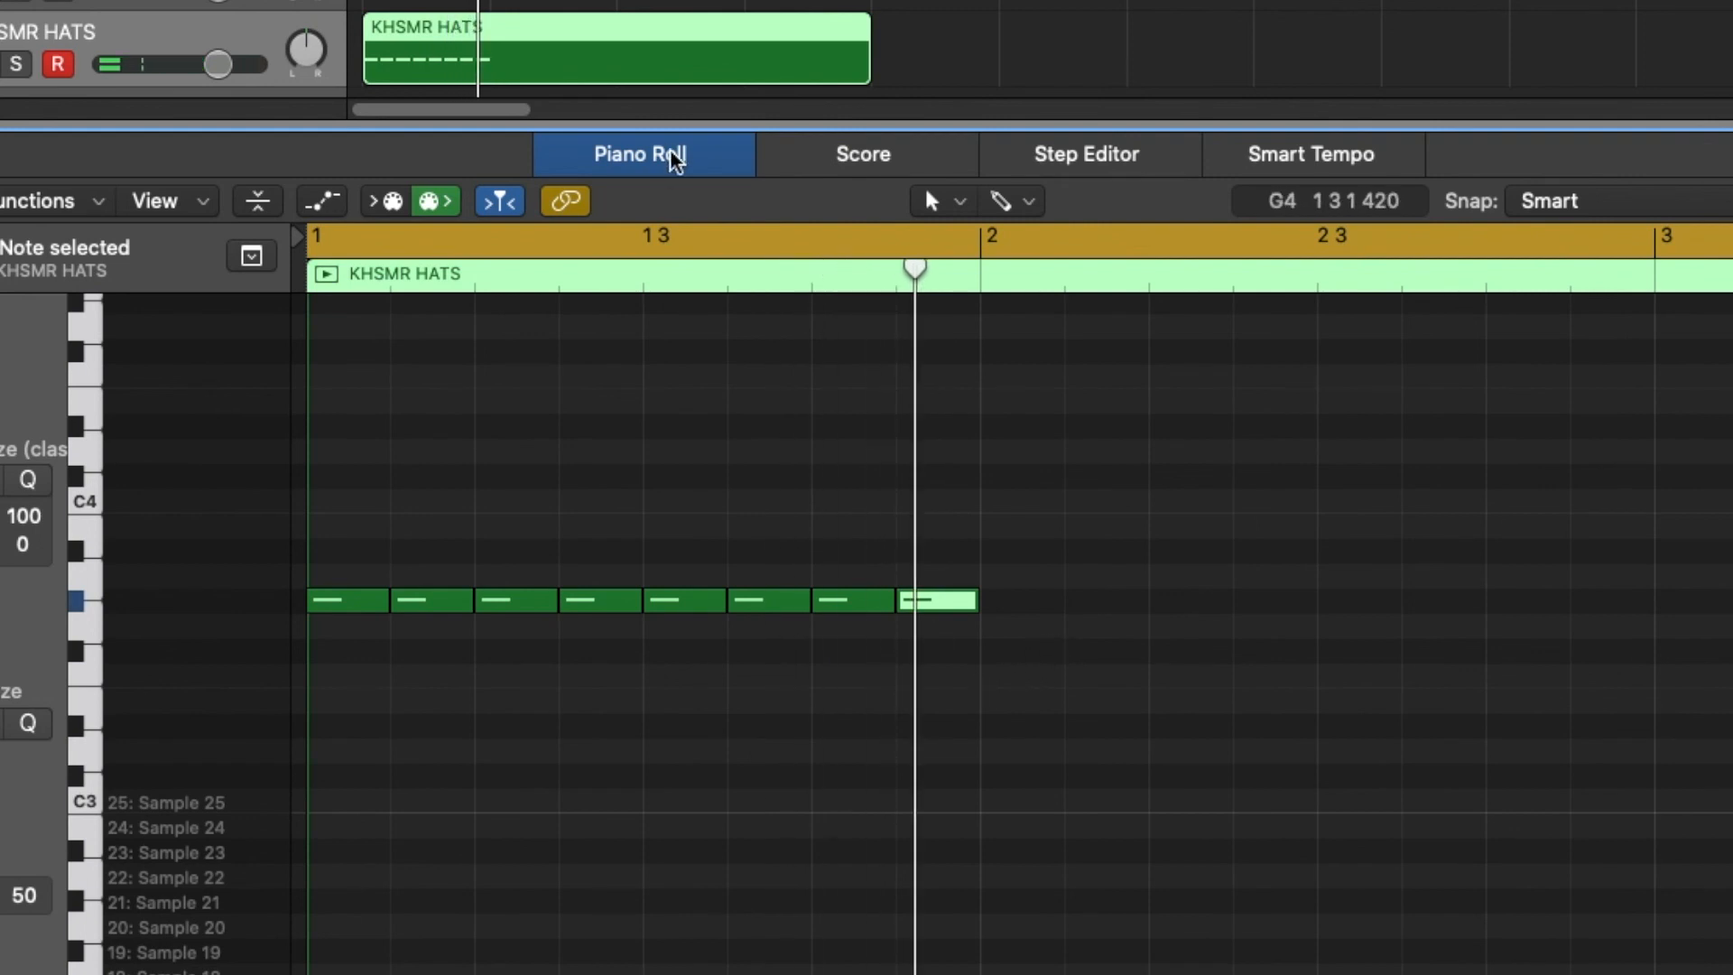
Show the Library and inspector, shrink the Piano Roll area, and create a third instrument track below KHSMR HATS
{"action": "left_click_drag", "start_coordinate": [608, 129], "coordinate": [608, 268]}
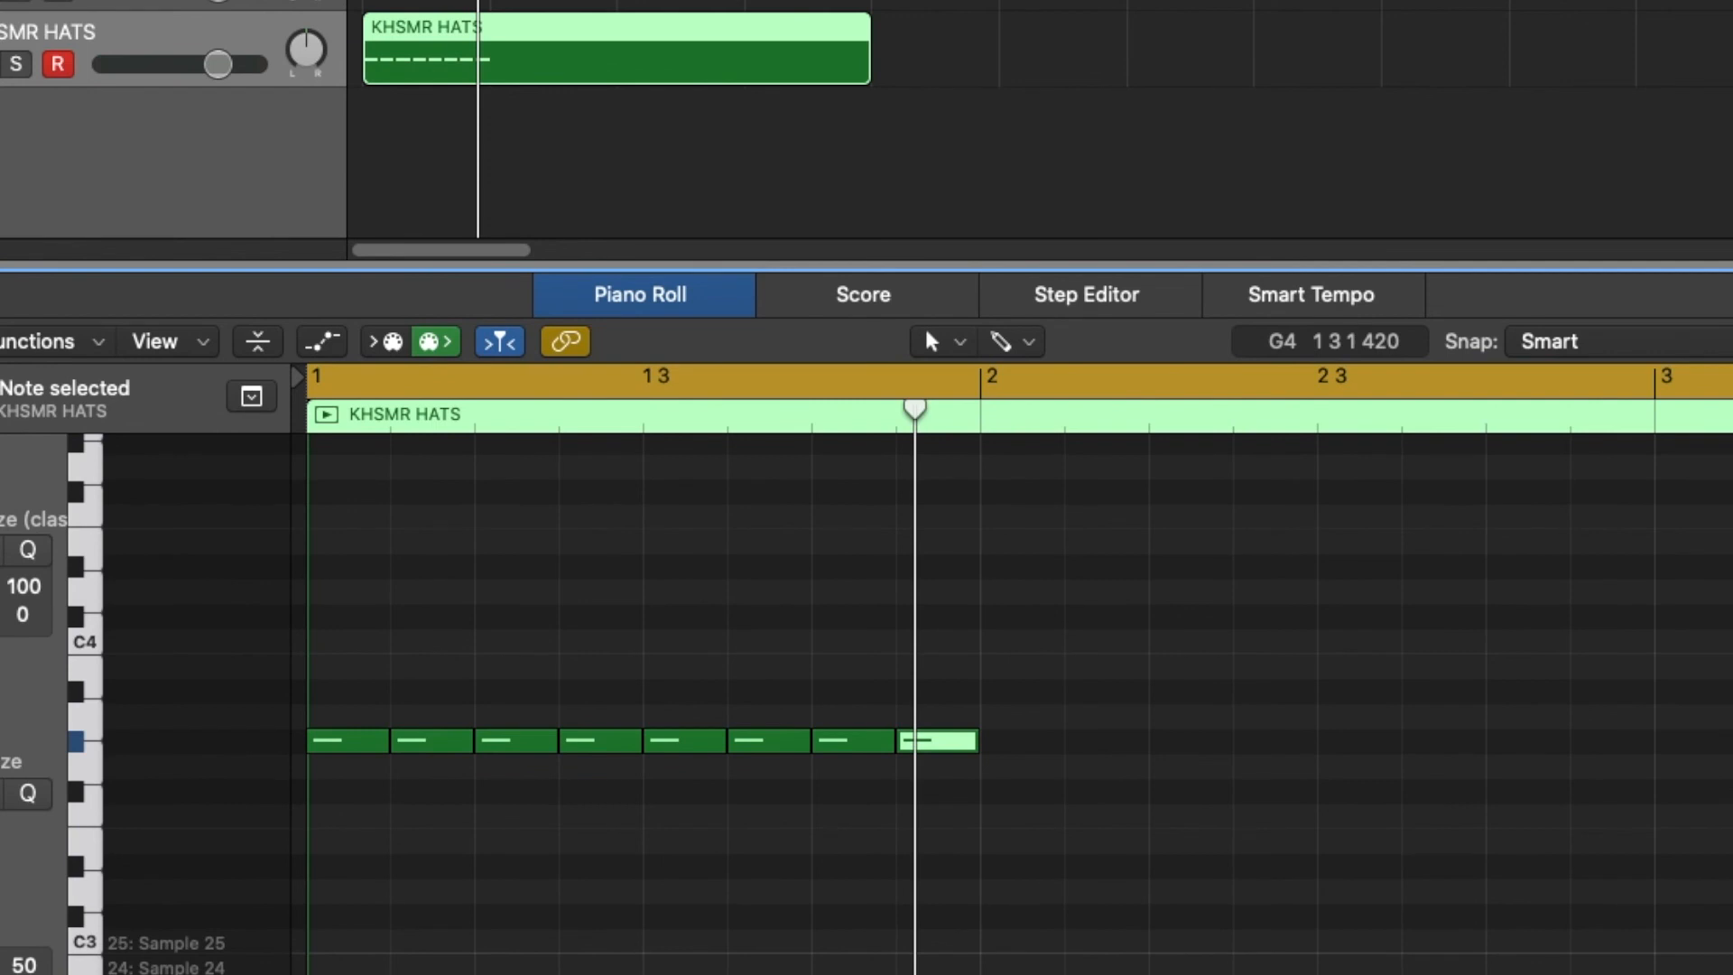
{"action": "key", "text": "i"}
{"action": "key", "text": "y"}
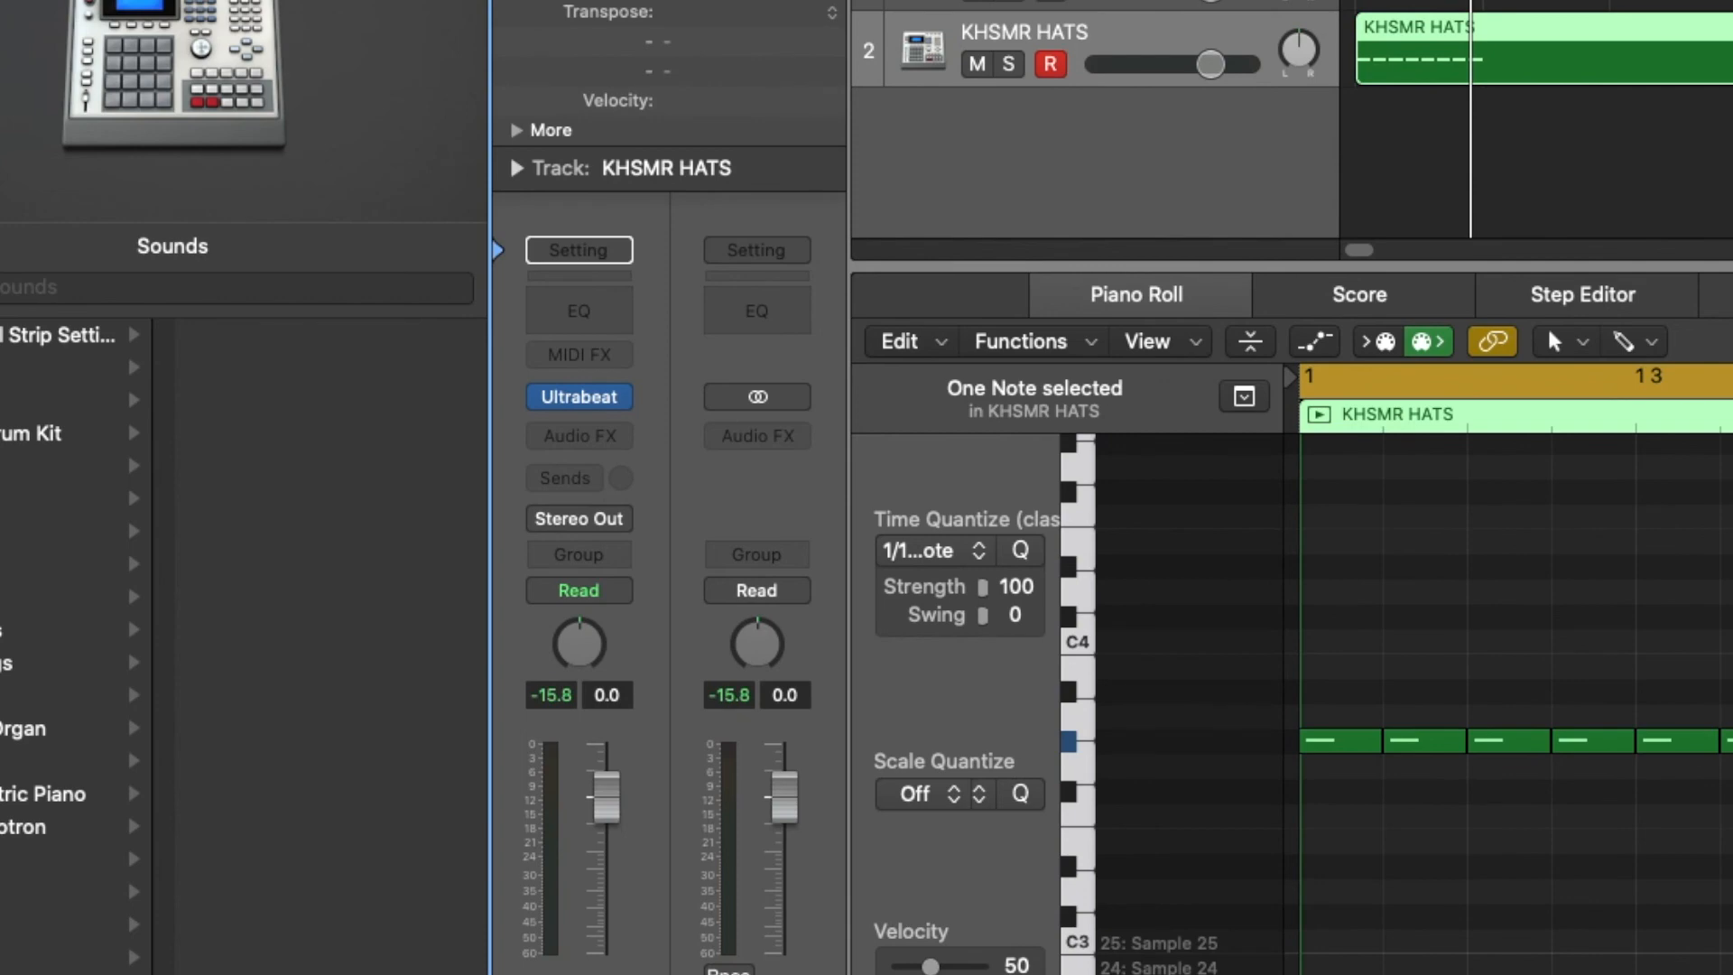
{"action": "key", "text": "y"}
{"action": "key", "text": "y"}
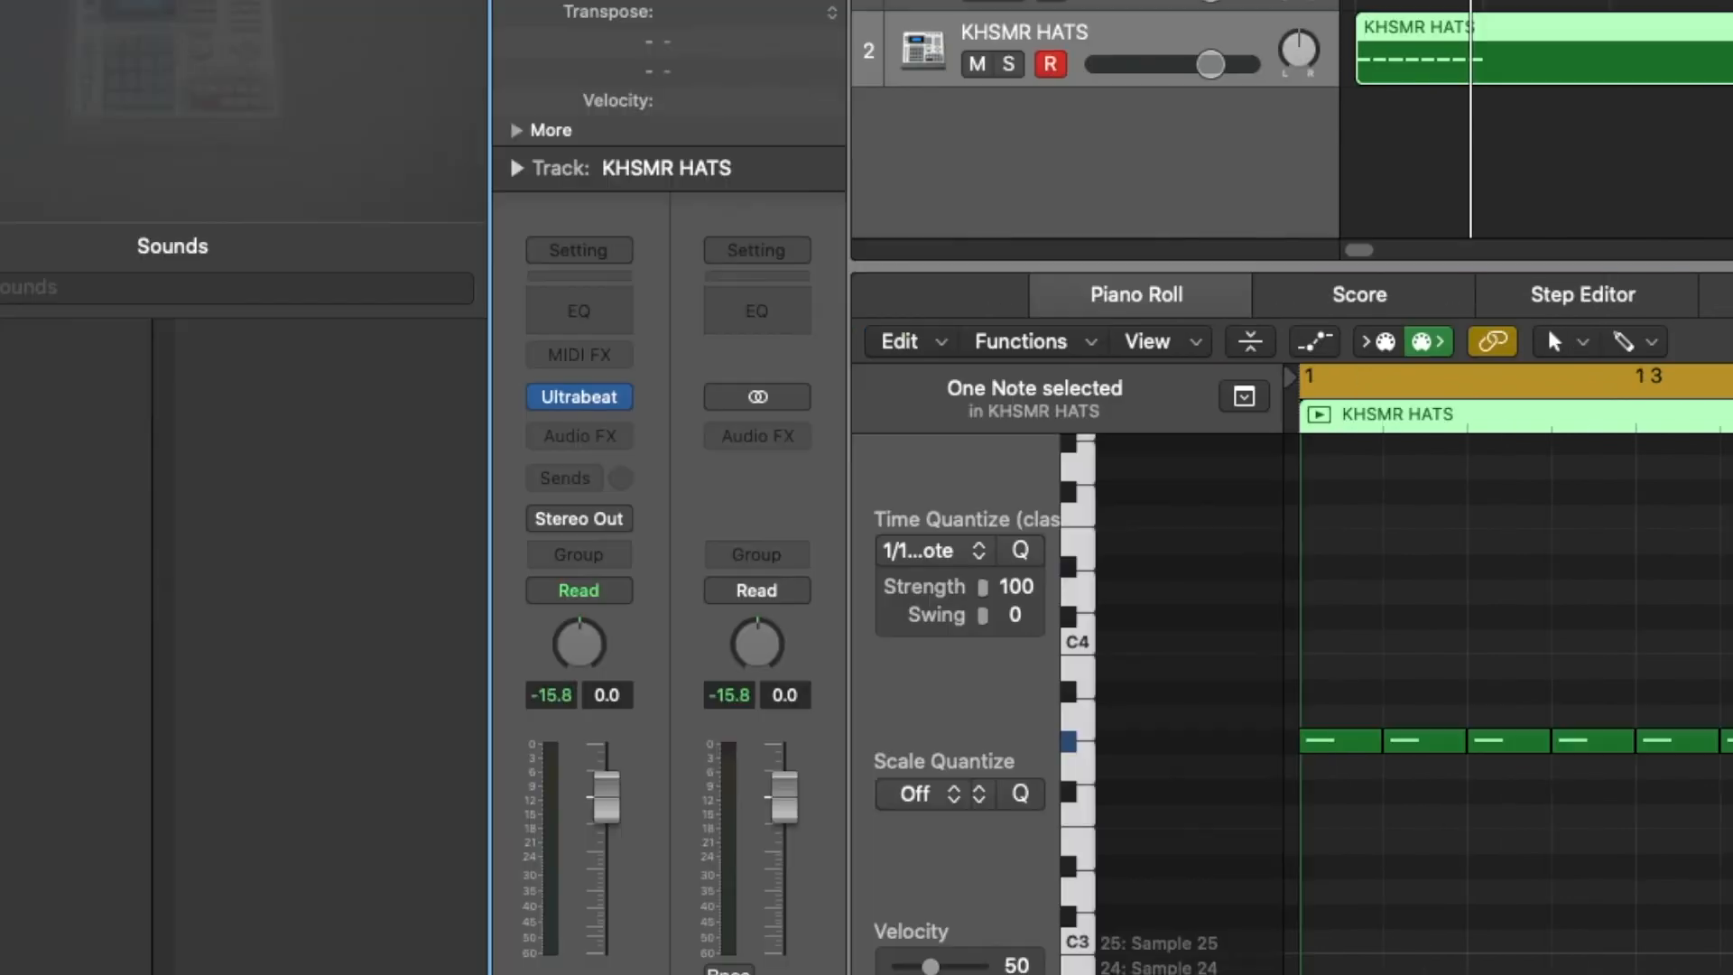
{"action": "double_click", "coordinate": [1236, 169]}
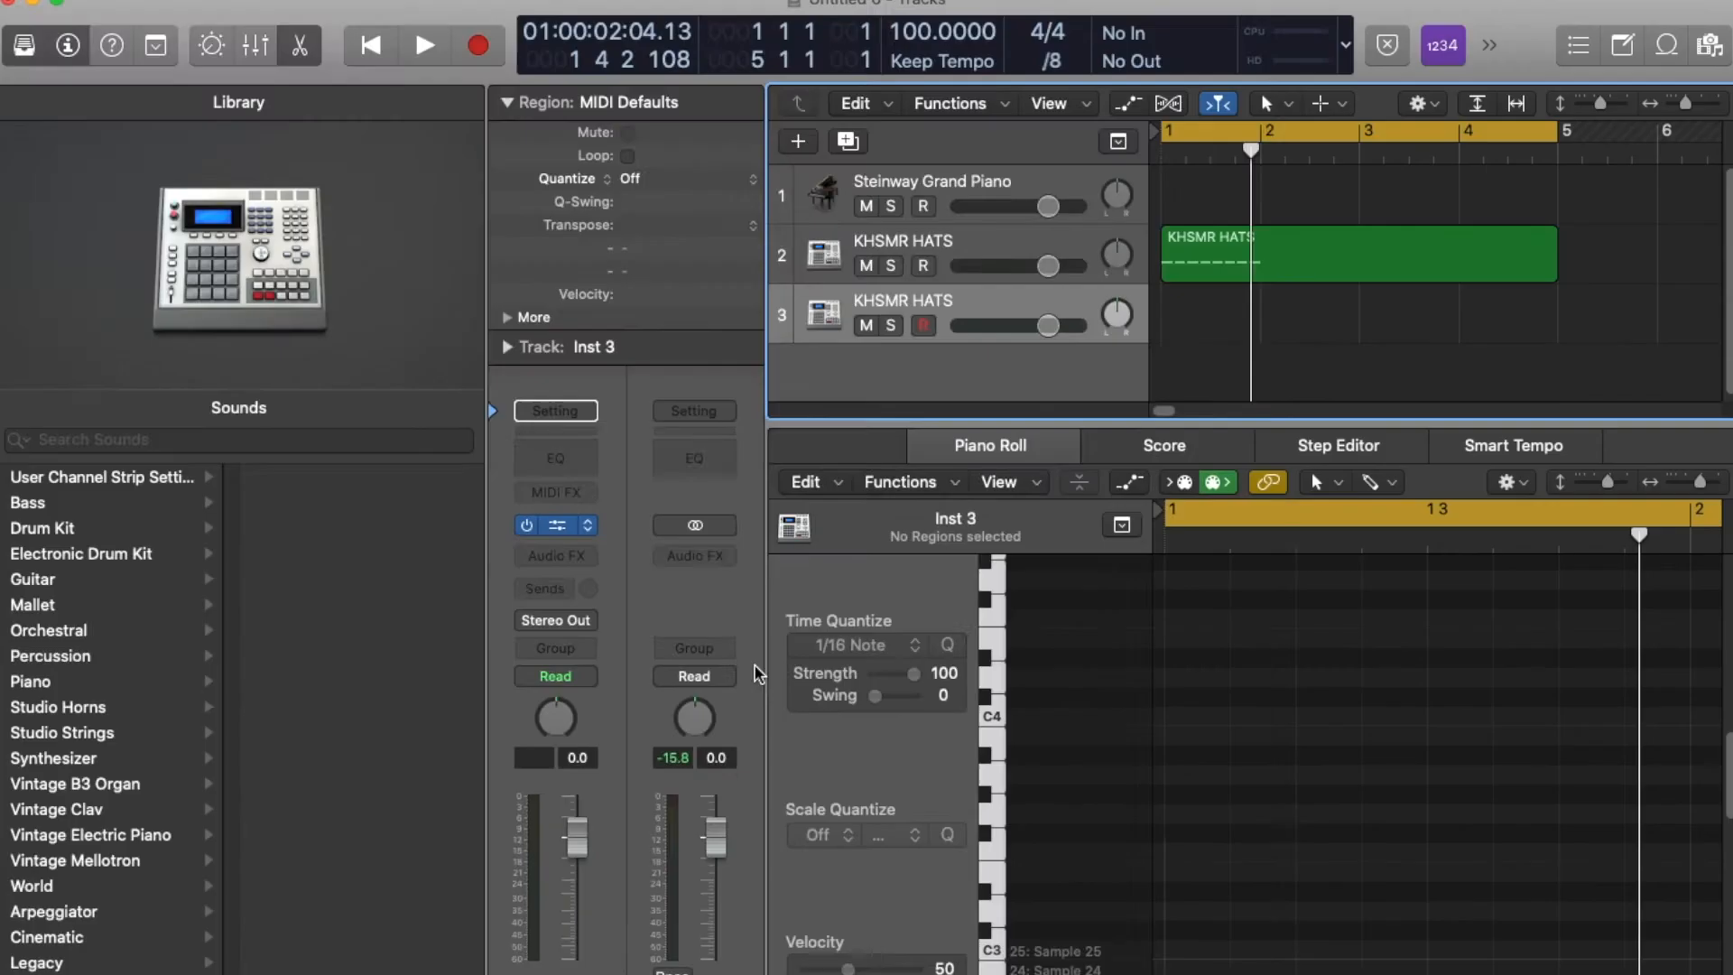
Load the SPLICE Kit setting into the new track's Ultrabeat instrument
{"action": "left_click", "coordinate": [587, 397]}
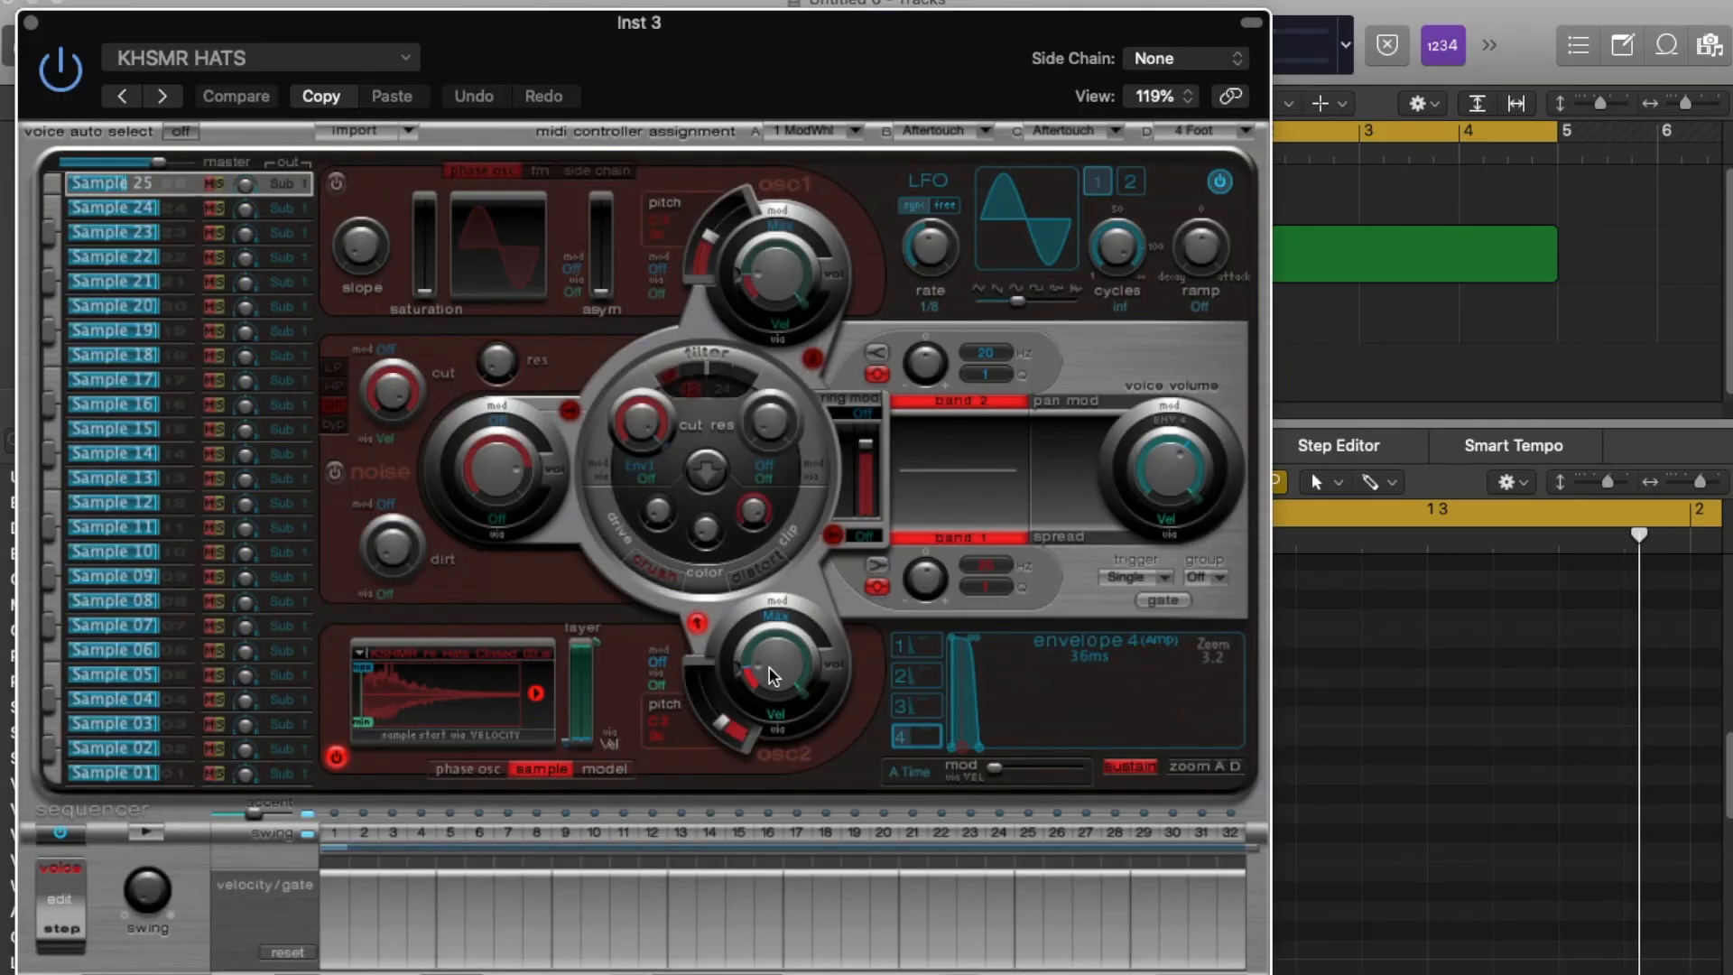
{"action": "left_click", "coordinate": [352, 62]}
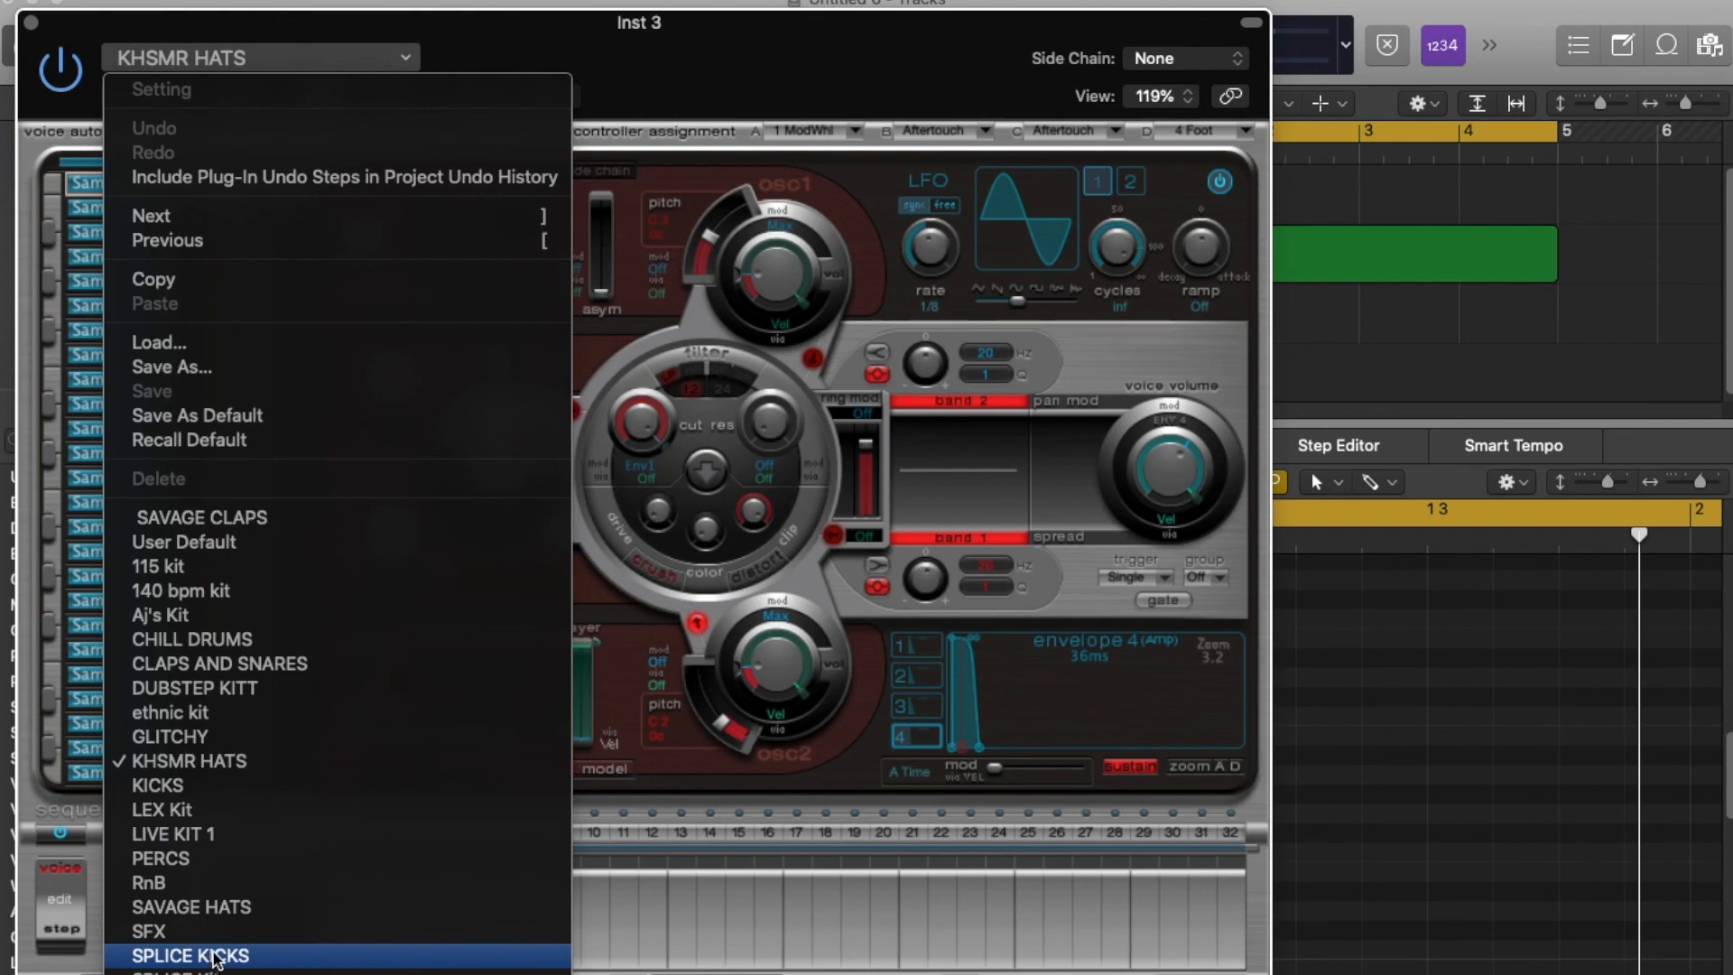
{"action": "left_click", "coordinate": [176, 973]}
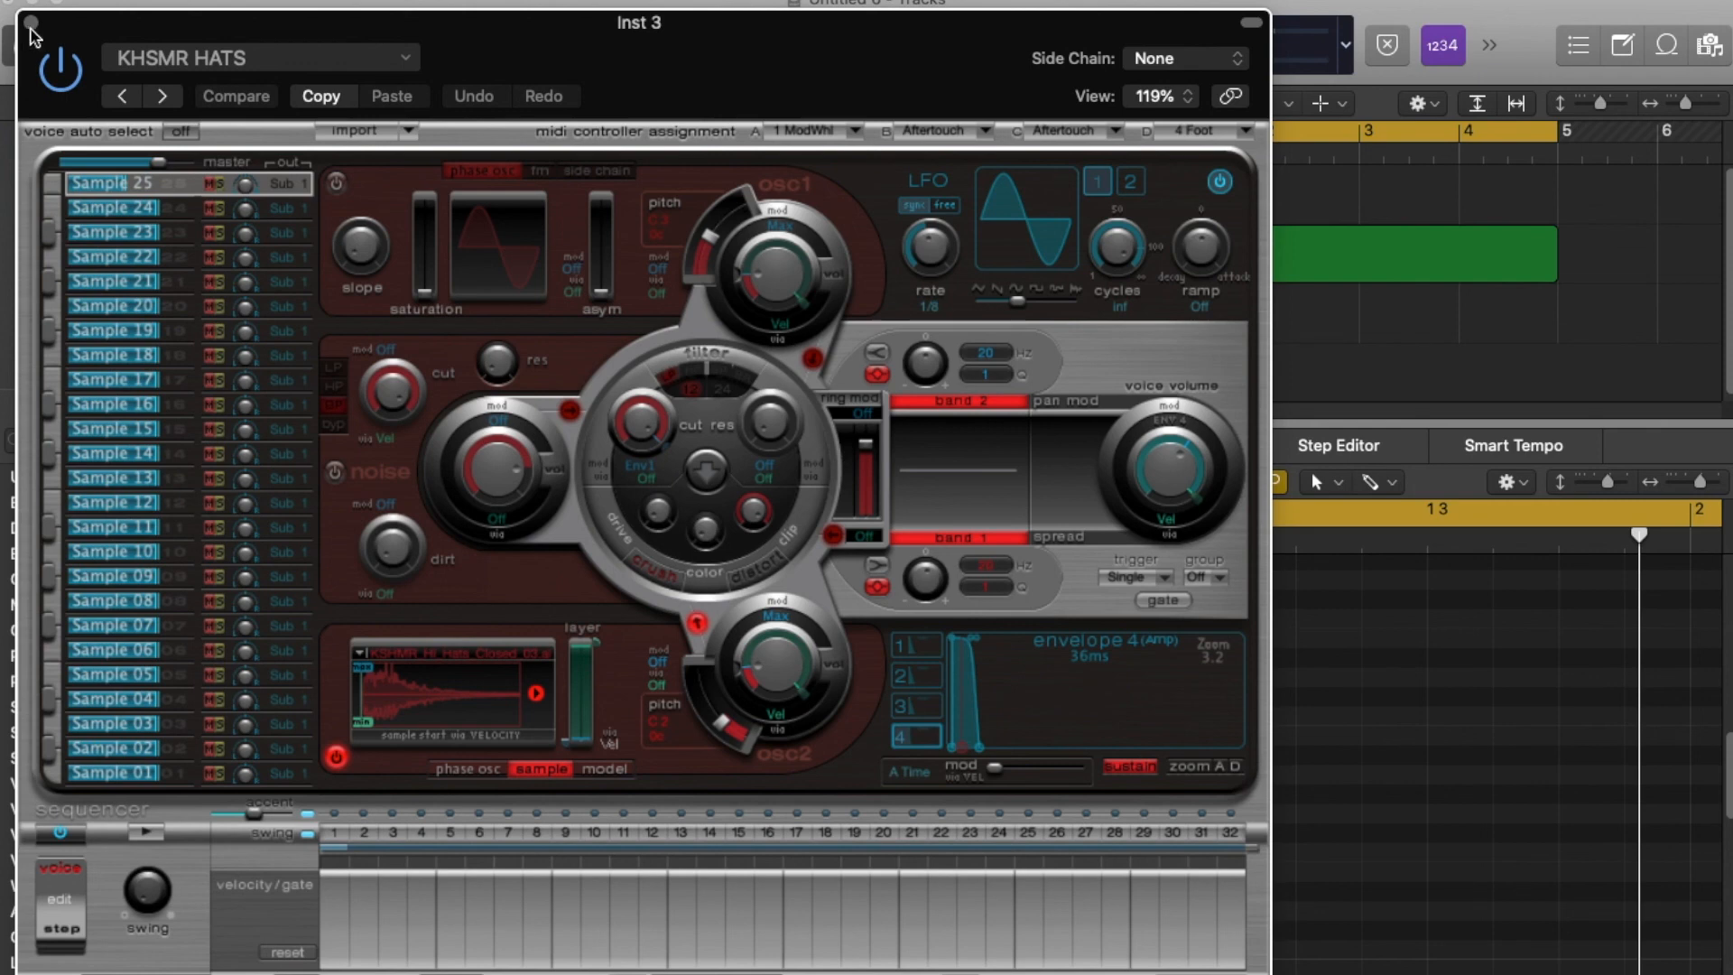
Lower the Ultrabeat levels of KICK 1 and CLAP 2, with CLAP 2 at about -22 dB, and close the instrument
{"action": "left_click_drag", "start_coordinate": [150, 776], "coordinate": [129, 780]}
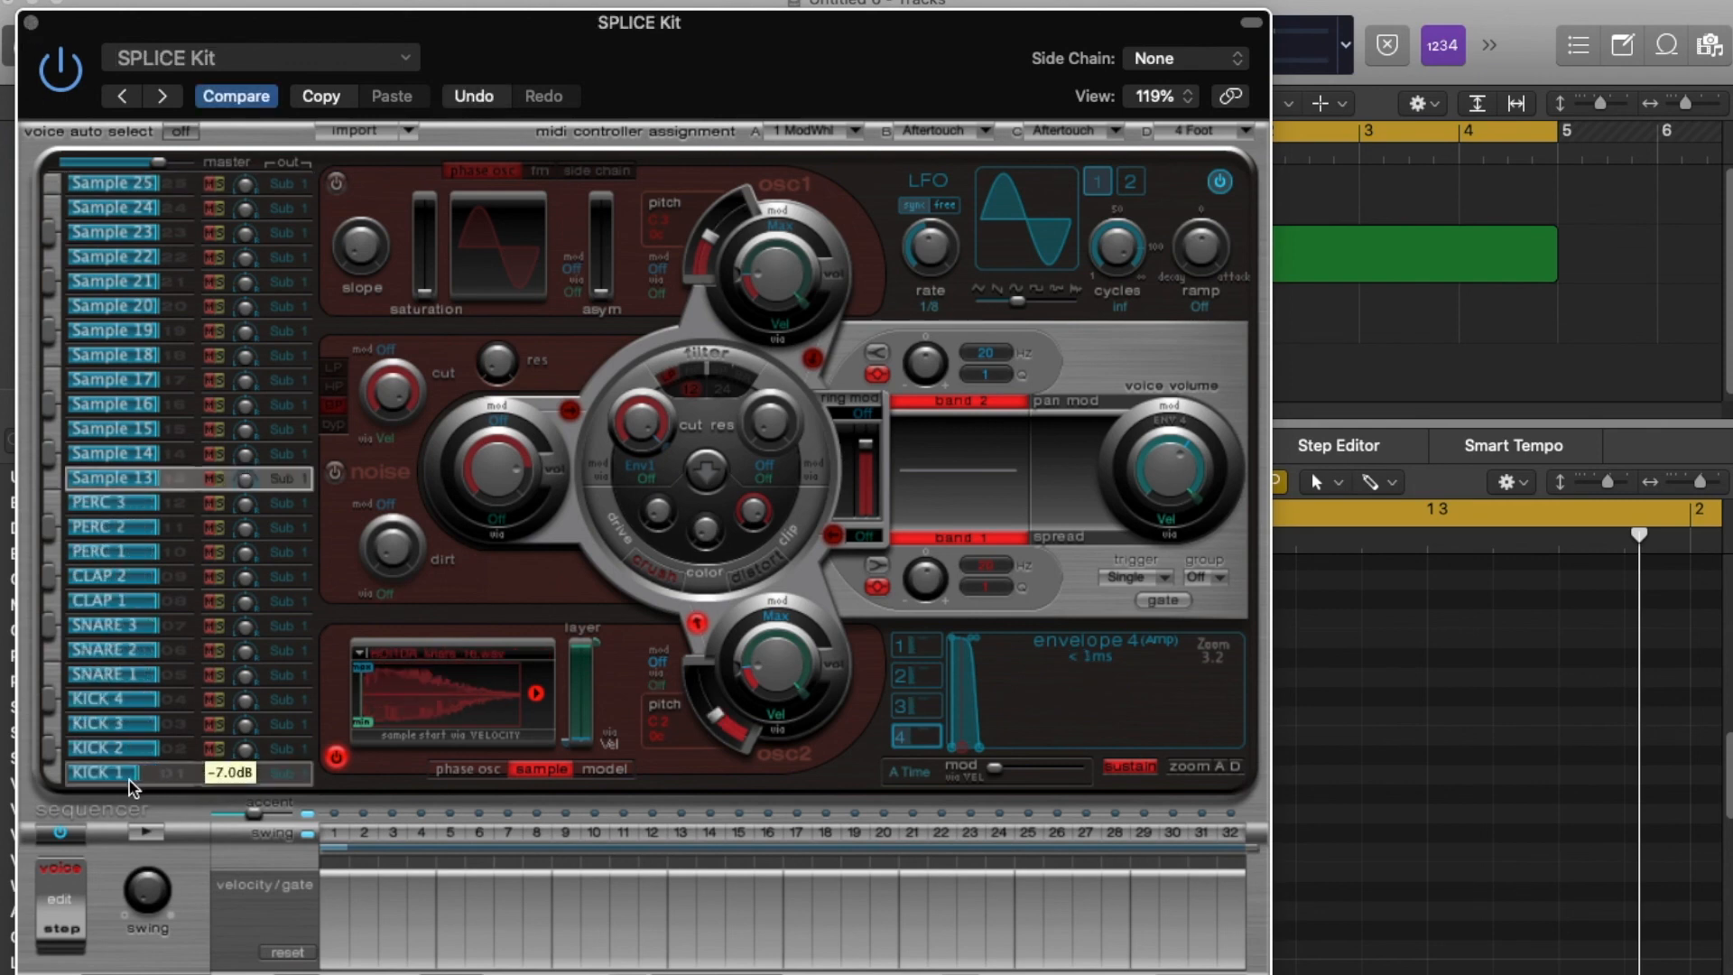
{"action": "left_click", "coordinate": [170, 575]}
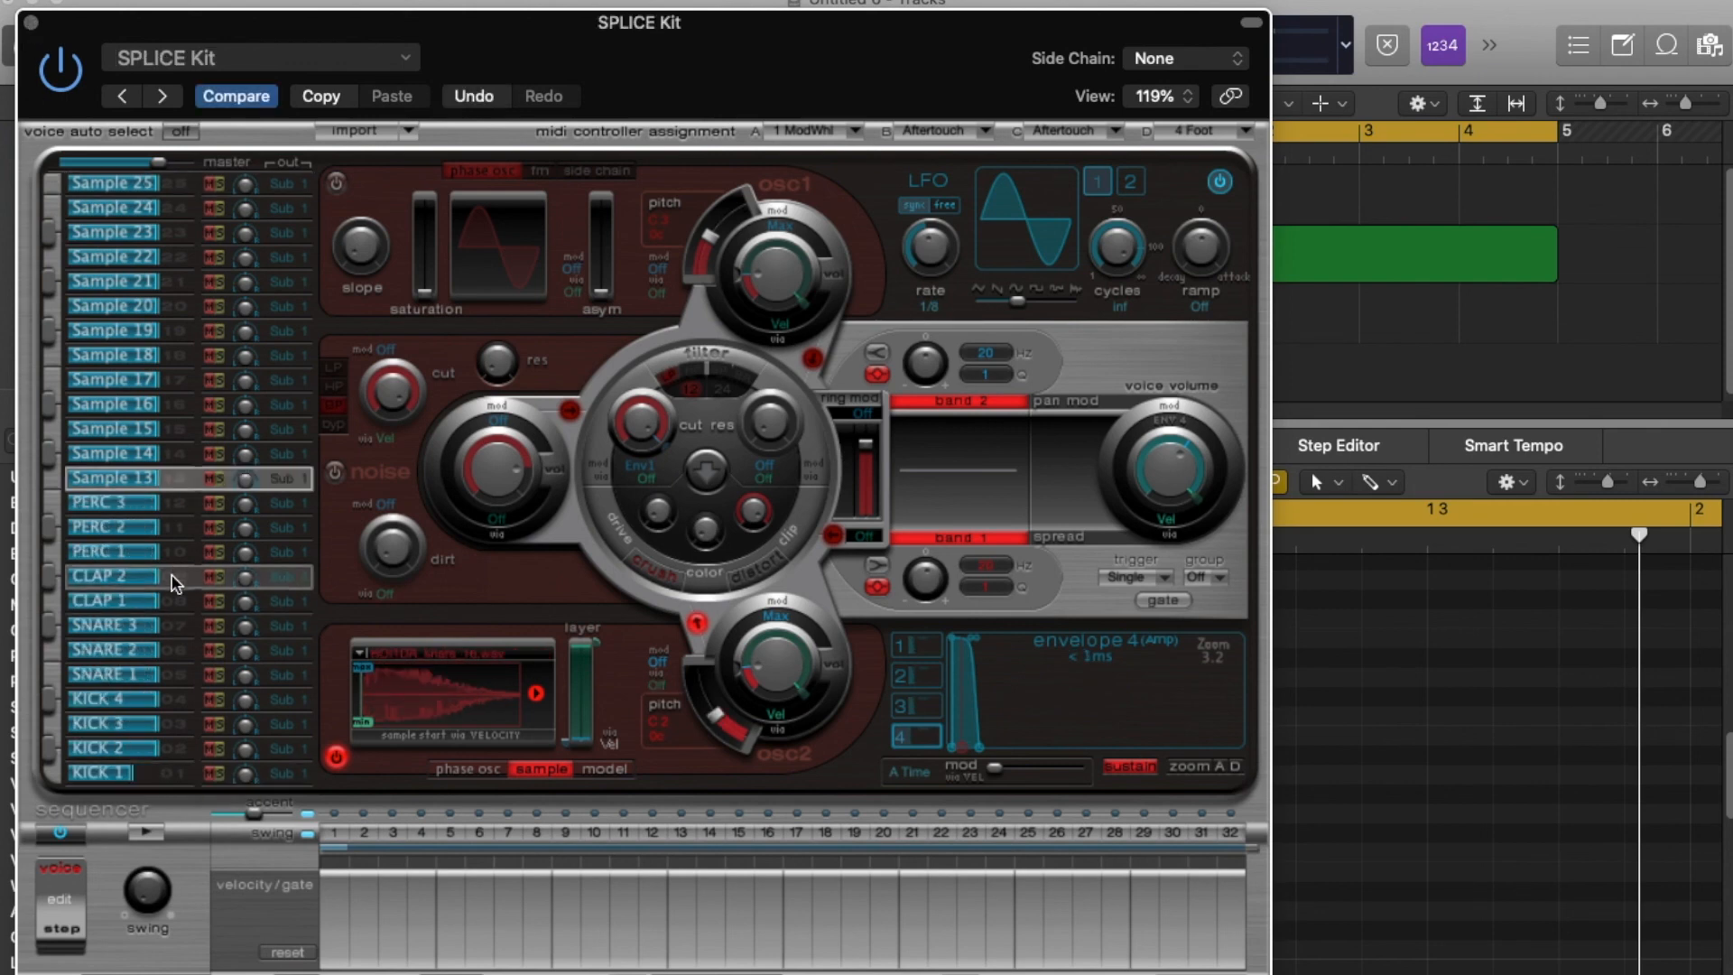
{"action": "left_click", "coordinate": [163, 603]}
{"action": "left_click", "coordinate": [155, 583]}
{"action": "left_click_drag", "start_coordinate": [155, 586], "coordinate": [133, 594]}
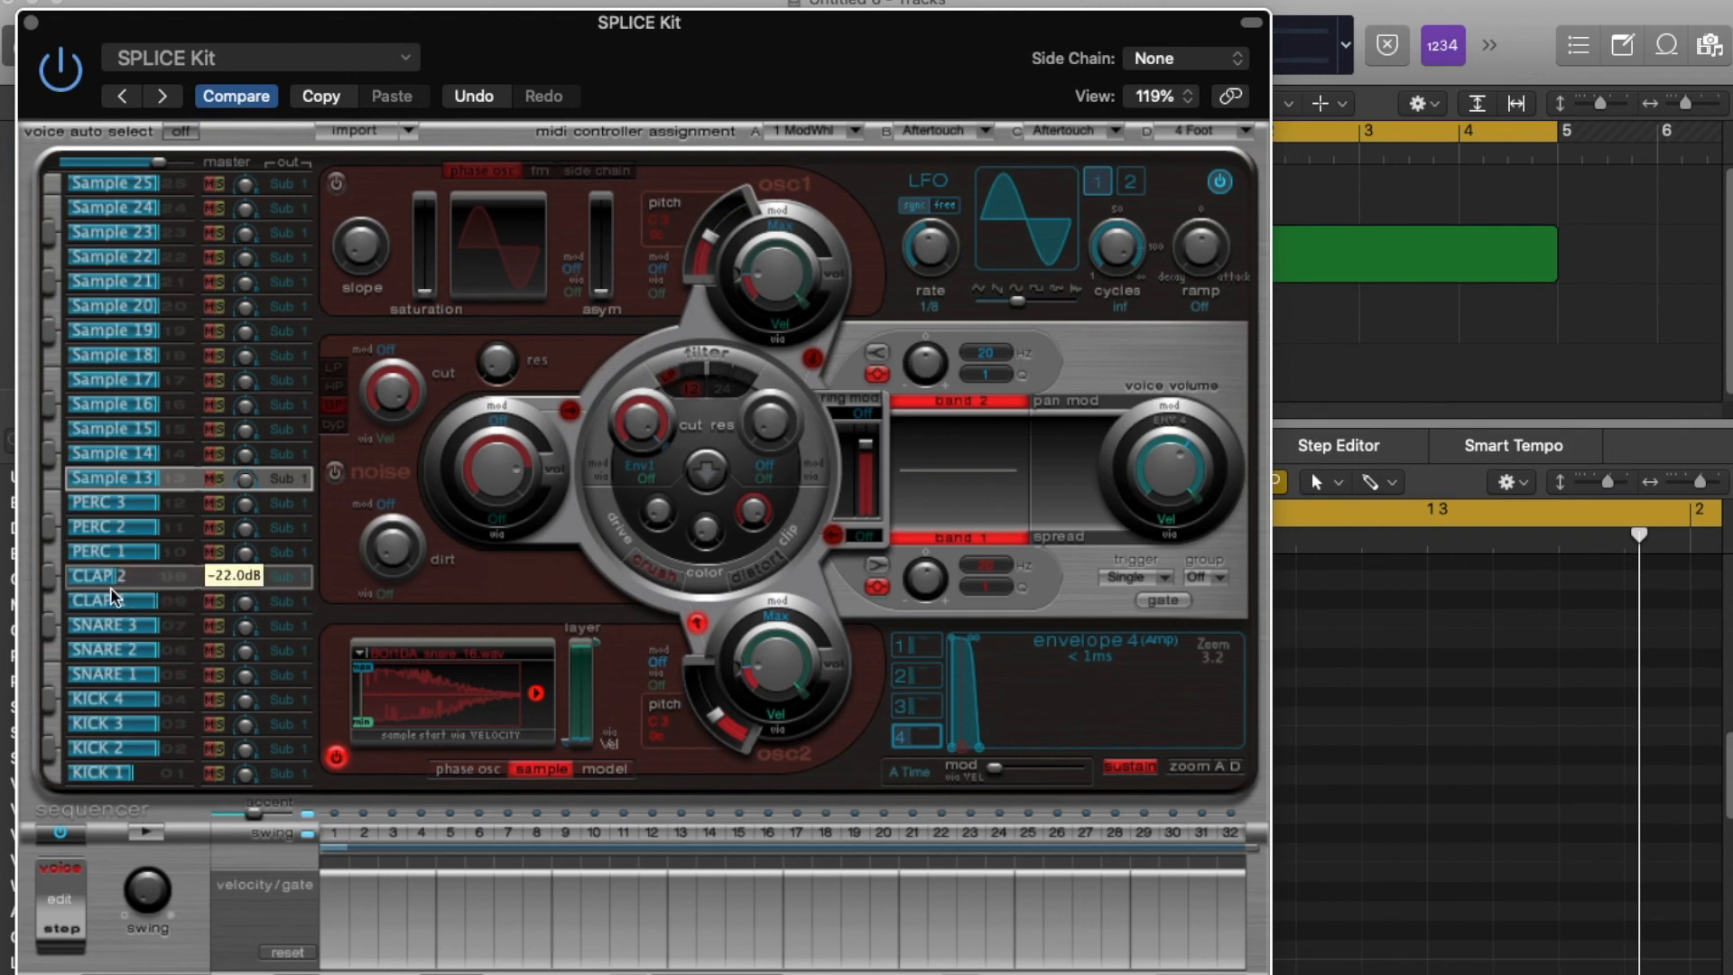
{"action": "left_click_drag", "start_coordinate": [131, 777], "coordinate": [127, 776]}
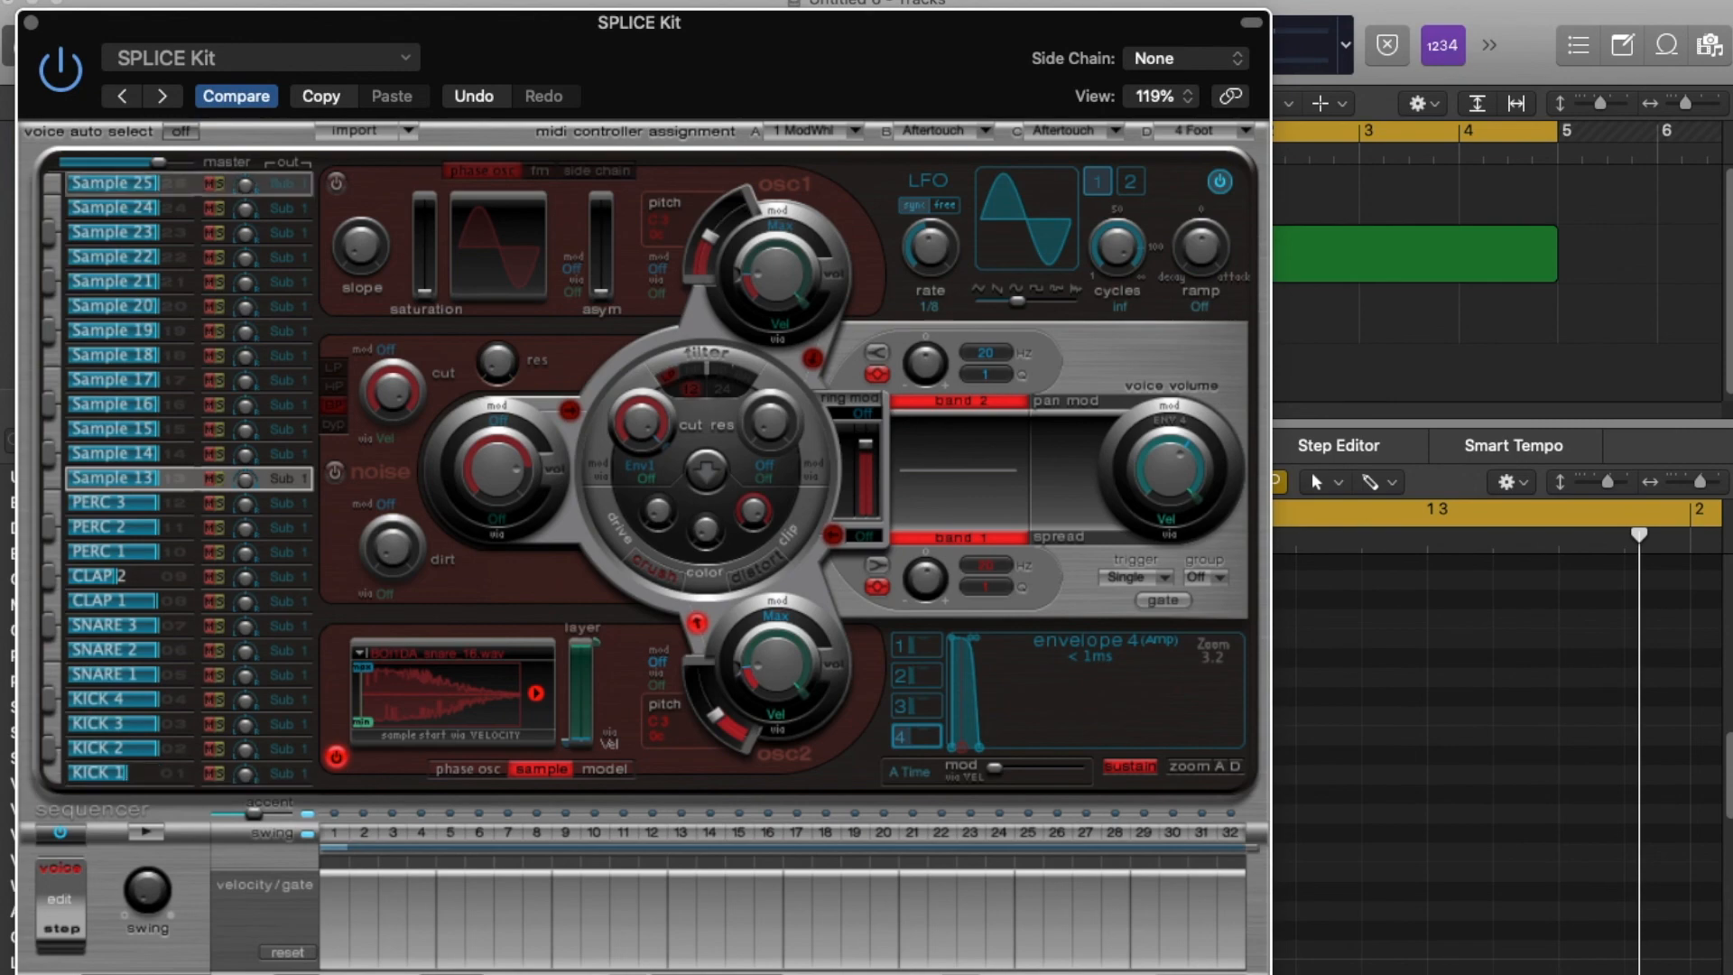
{"action": "left_click", "coordinate": [32, 22]}
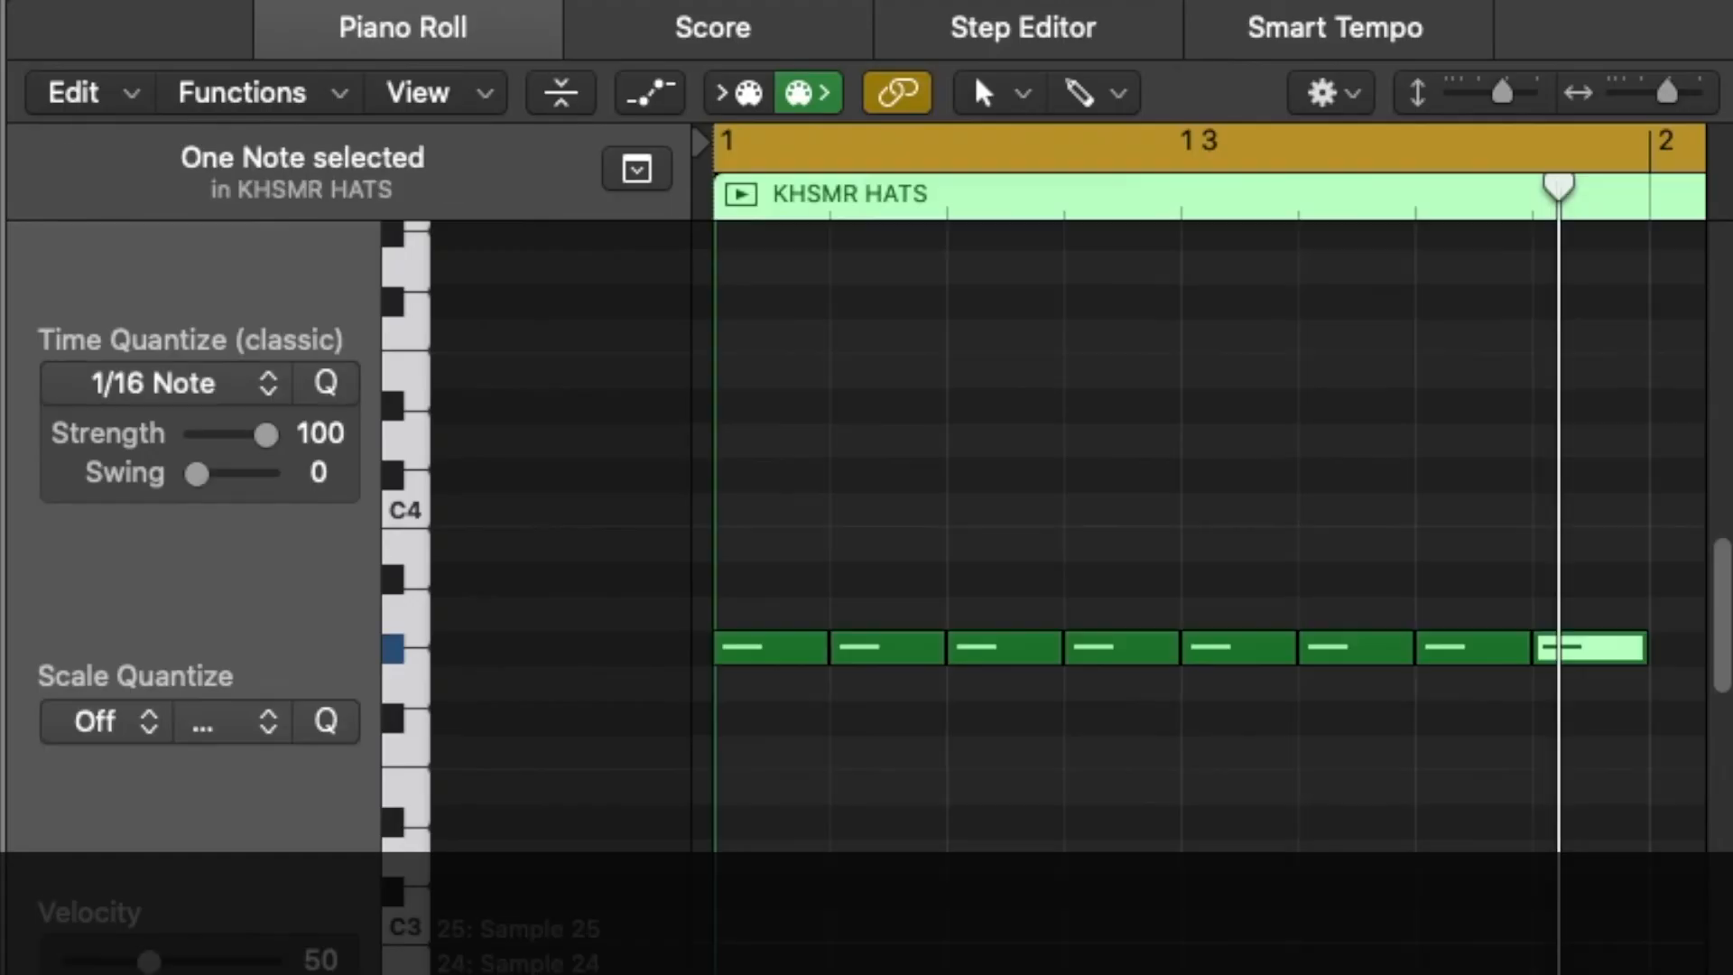
Copy the eight hi-hat notes of bar 1 through bars 2 to 4 and play the pattern
{"action": "scroll", "coordinate": [1143, 591], "scroll_direction": "down", "scroll_amount": 5}
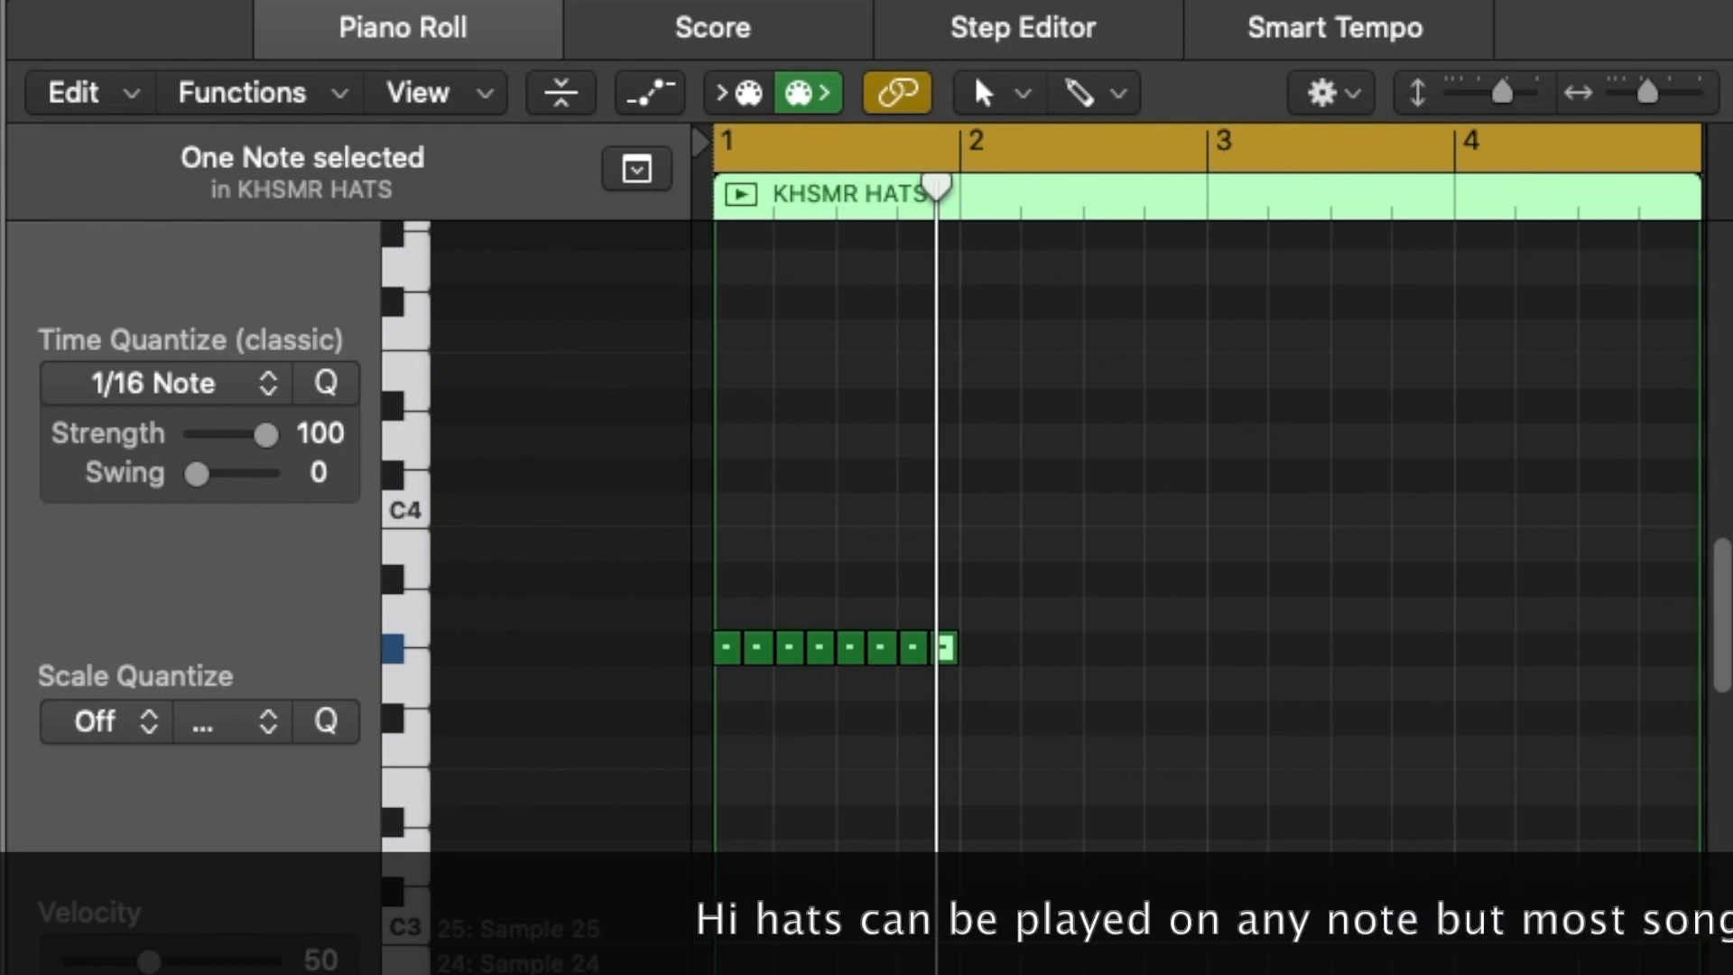
{"action": "left_click_drag", "start_coordinate": [1088, 792], "coordinate": [978, 658]}
{"action": "left_click_drag", "start_coordinate": [1227, 749], "coordinate": [1257, 650]}
{"action": "key", "text": "space"}
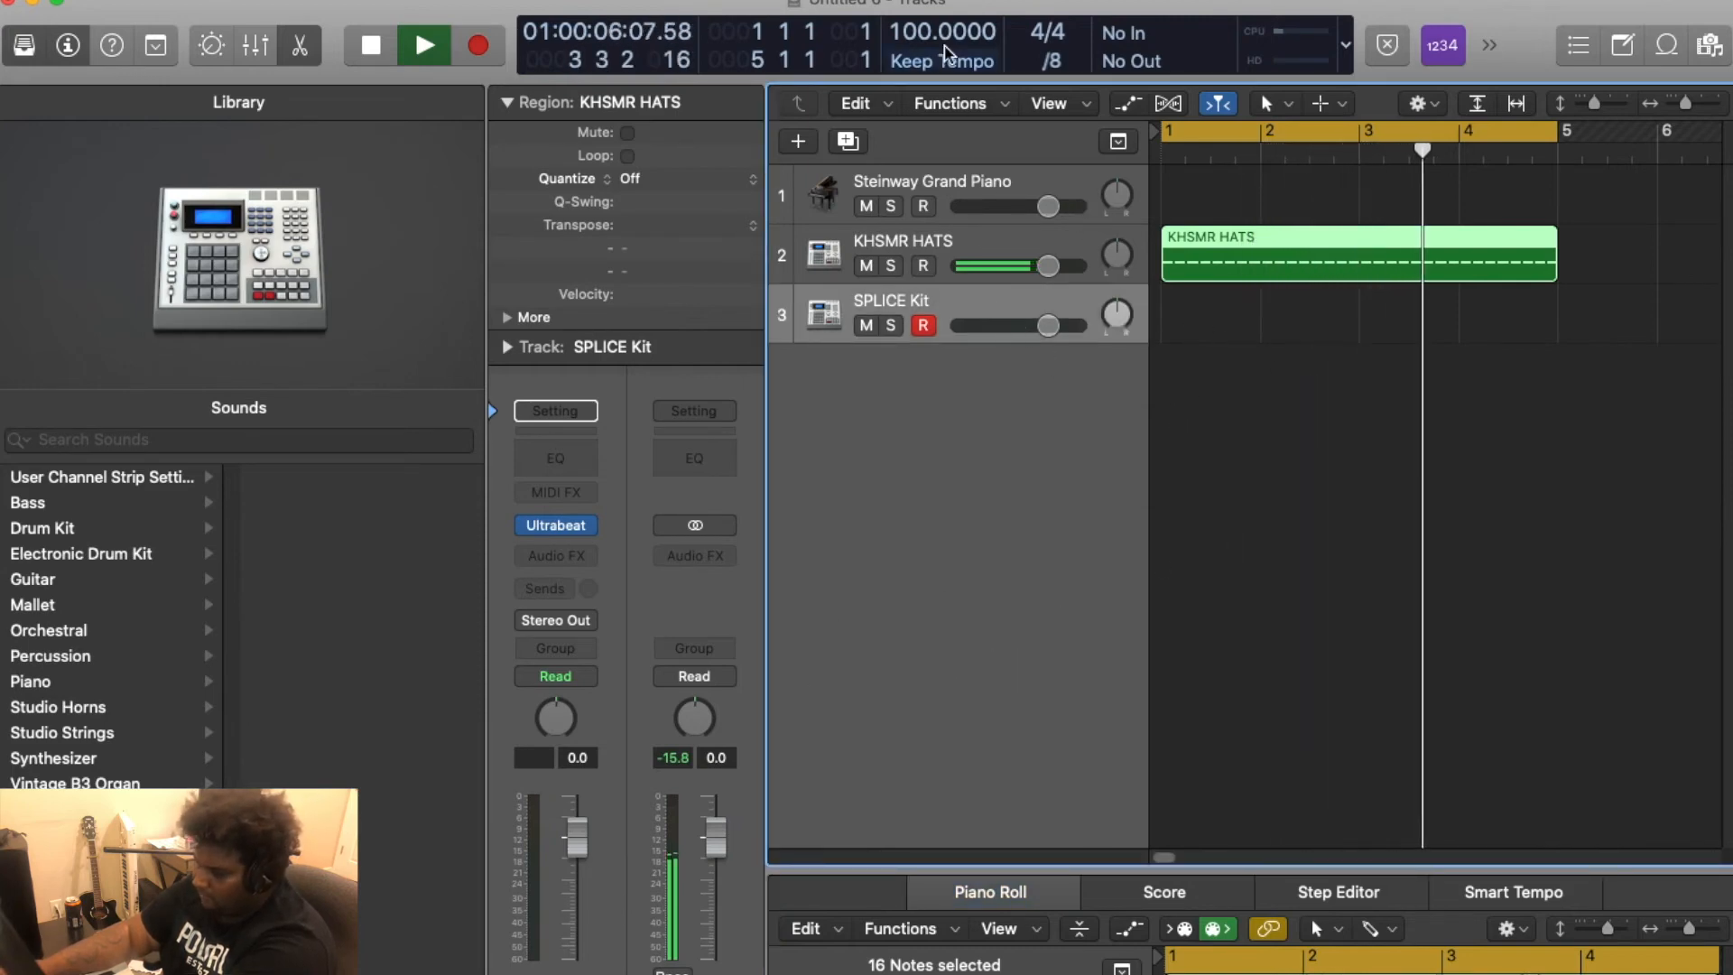
Stop playback, create an empty MIDI region at bar 1 of the SPLICE Kit track and extend it to bar 5
{"action": "left_click", "coordinate": [953, 323]}
{"action": "key", "text": "space"}
{"action": "right_click", "coordinate": [1177, 325]}
{"action": "left_click", "coordinate": [1244, 323]}
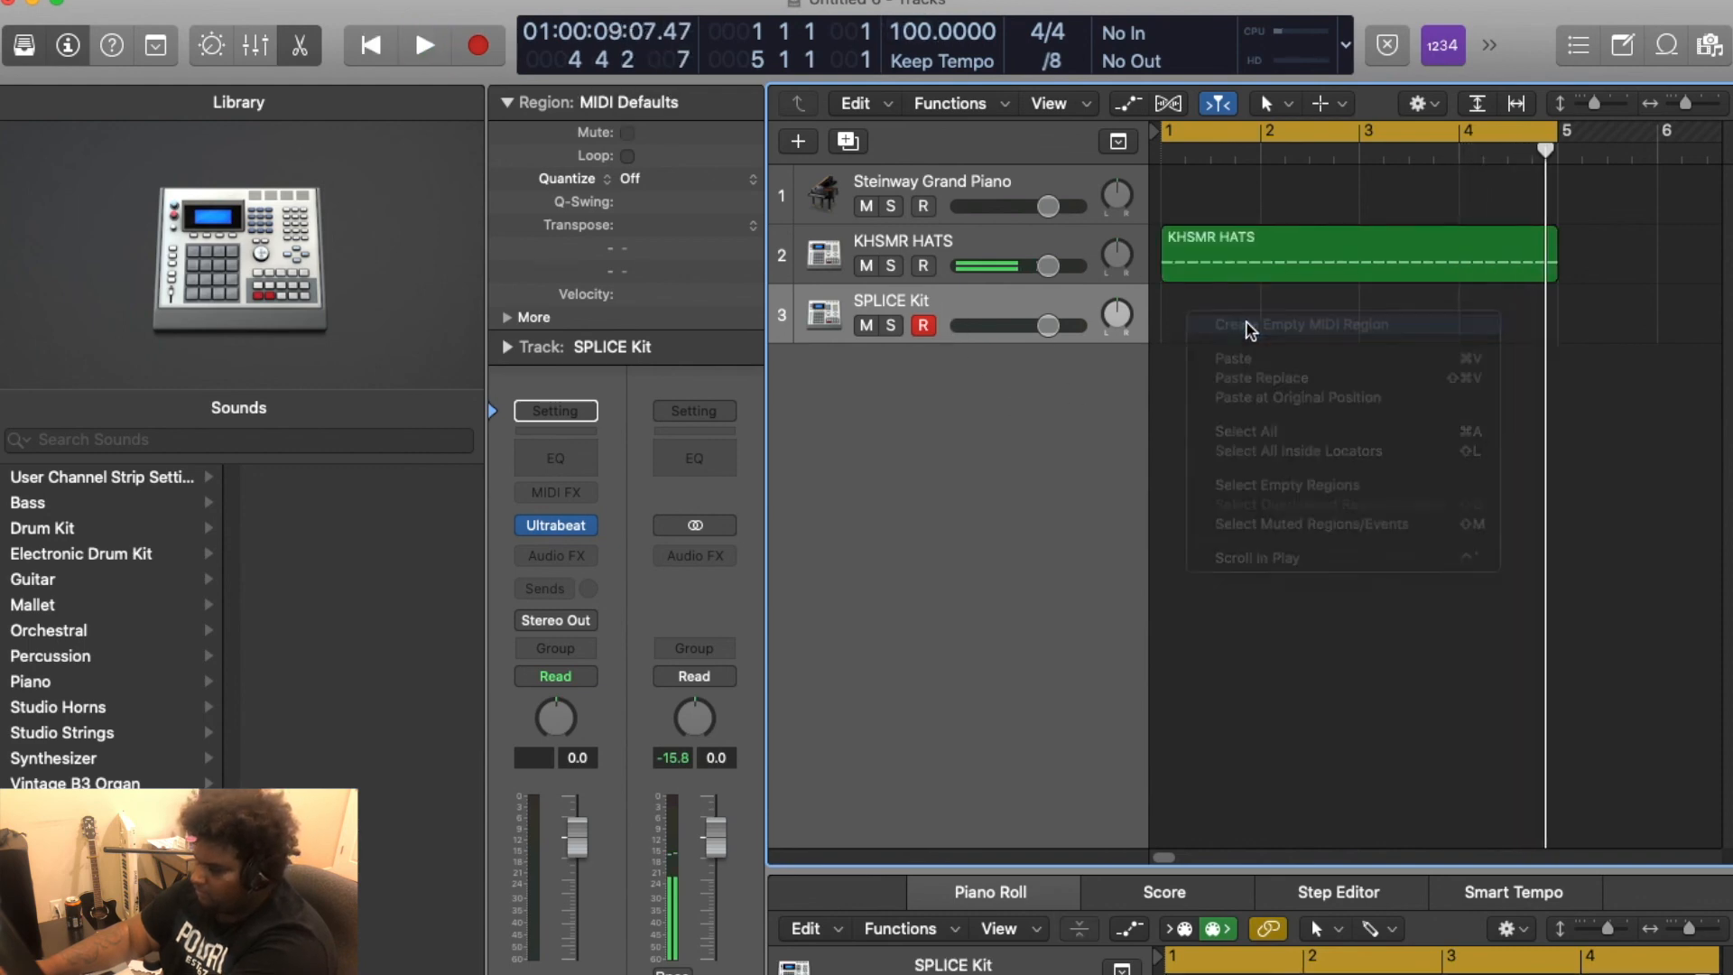
{"action": "left_click_drag", "start_coordinate": [1248, 329], "coordinate": [1554, 340]}
Open the SPLICE Kit region in an enlarged Piano Roll and add a one-beat KICK 1 note on beat 1 of bar 1
{"action": "double_click", "coordinate": [1326, 323]}
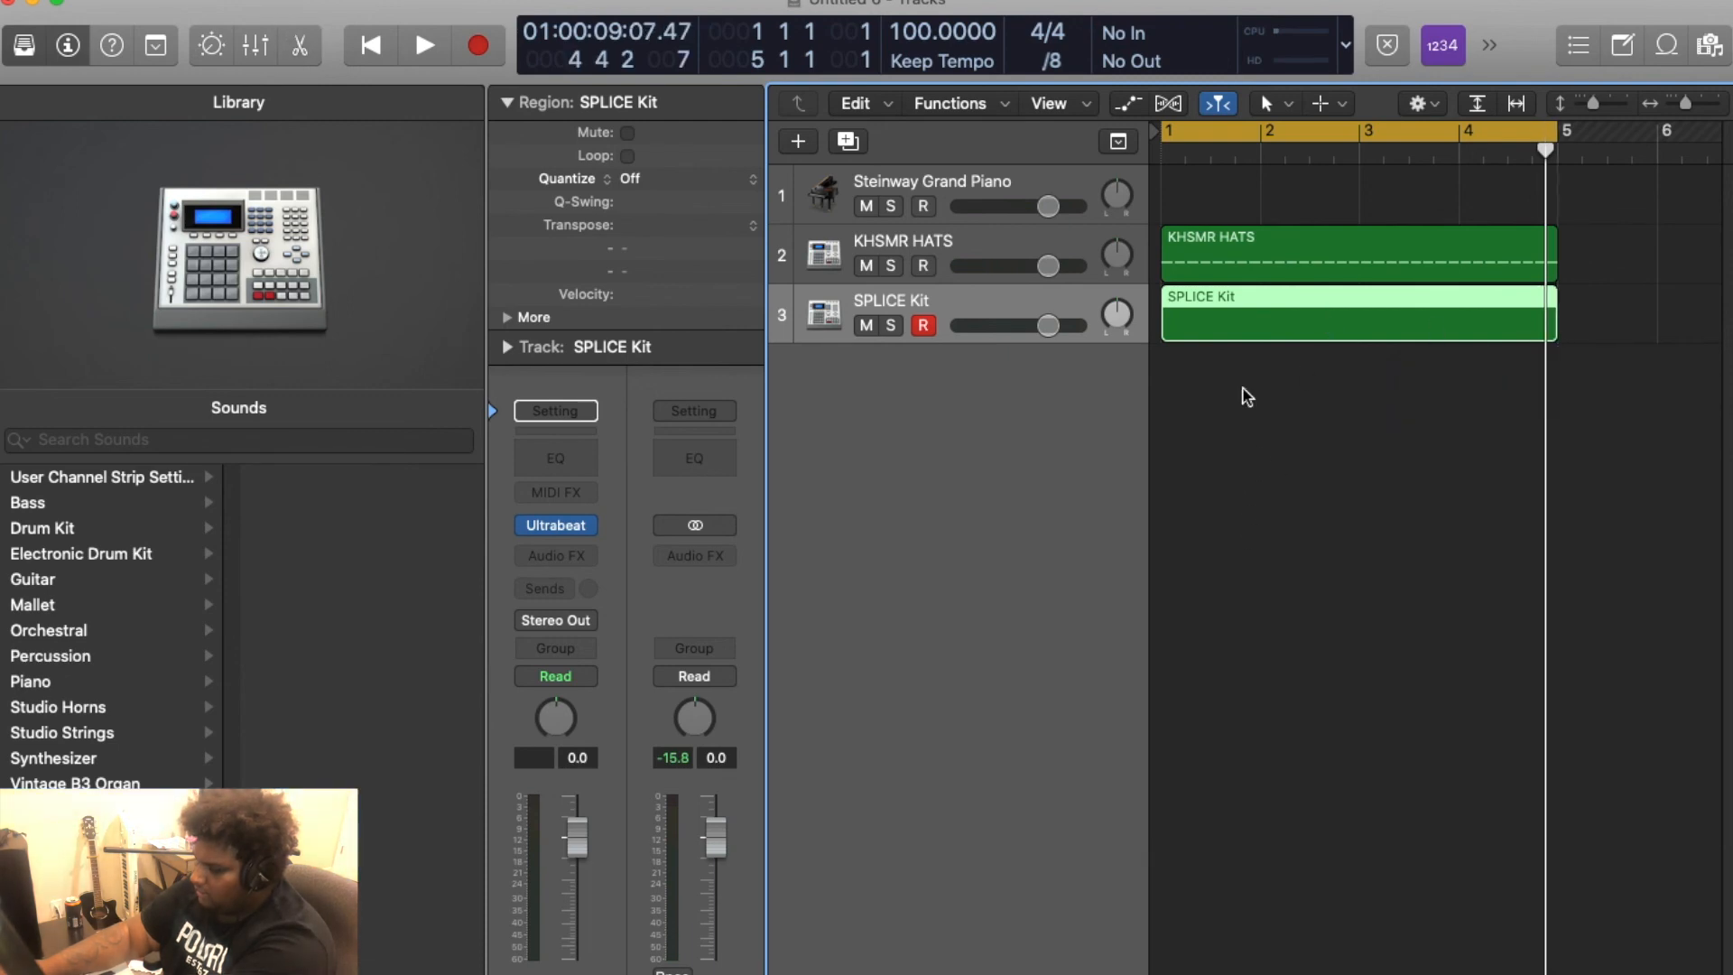
{"action": "double_click", "coordinate": [1247, 331]}
{"action": "left_click_drag", "start_coordinate": [1161, 867], "coordinate": [1164, 217]}
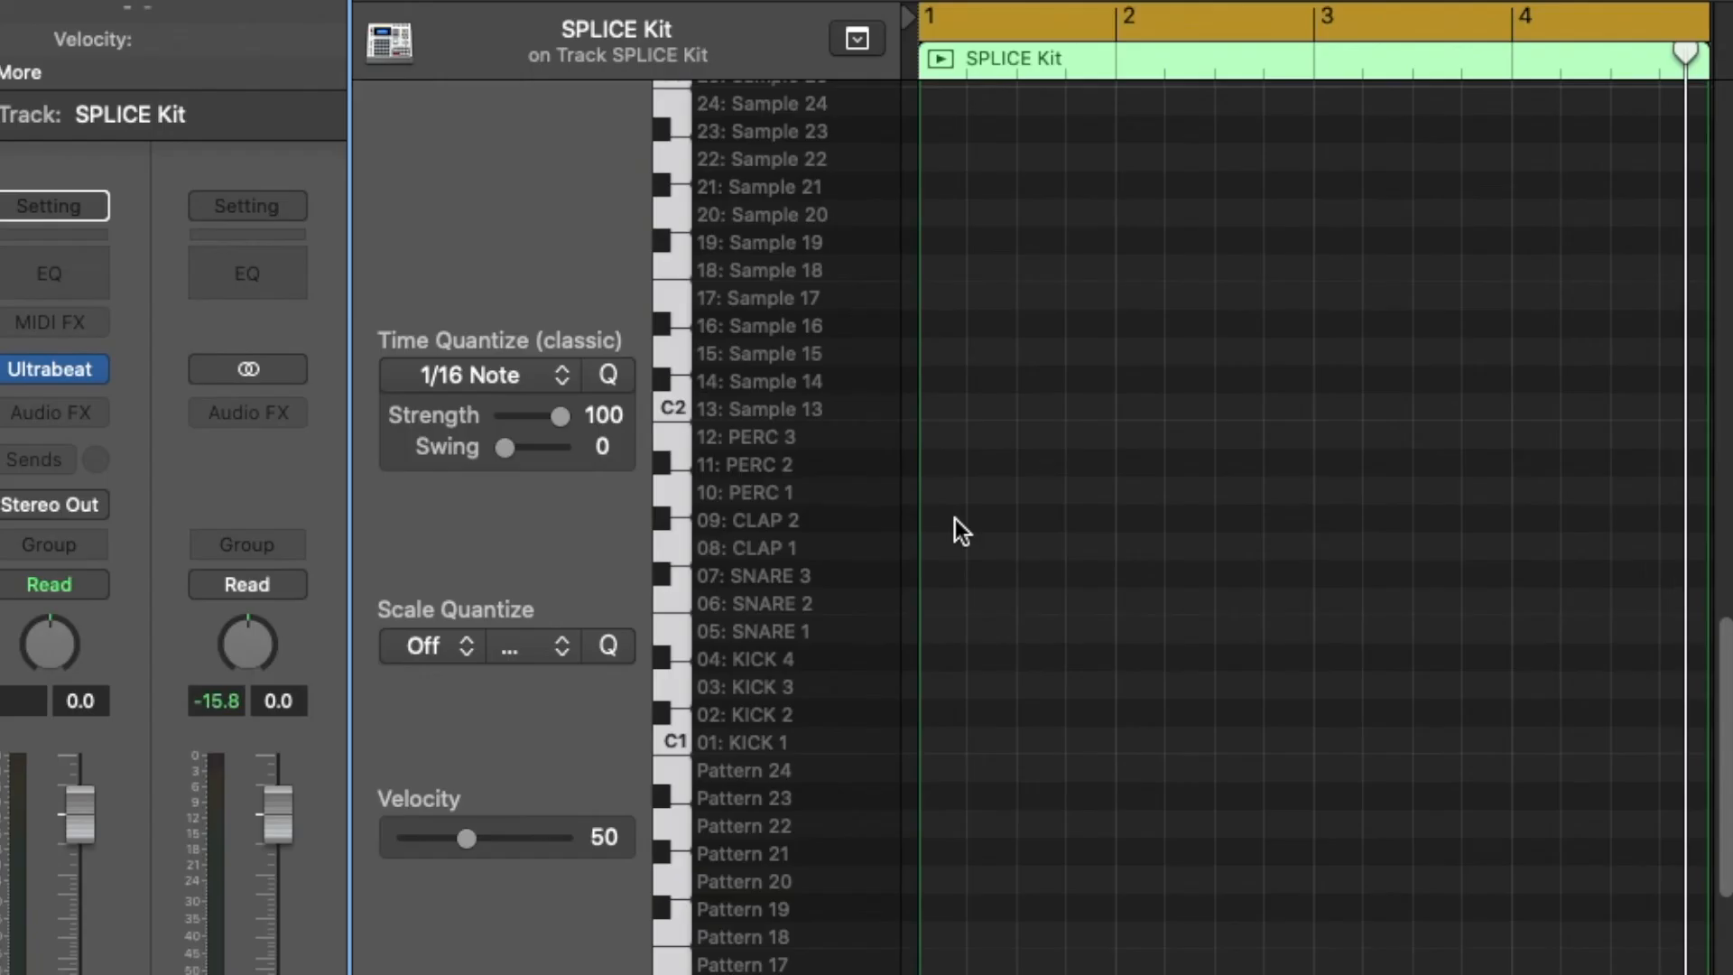
{"action": "scroll", "coordinate": [966, 507], "scroll_direction": "down", "scroll_amount": 2}
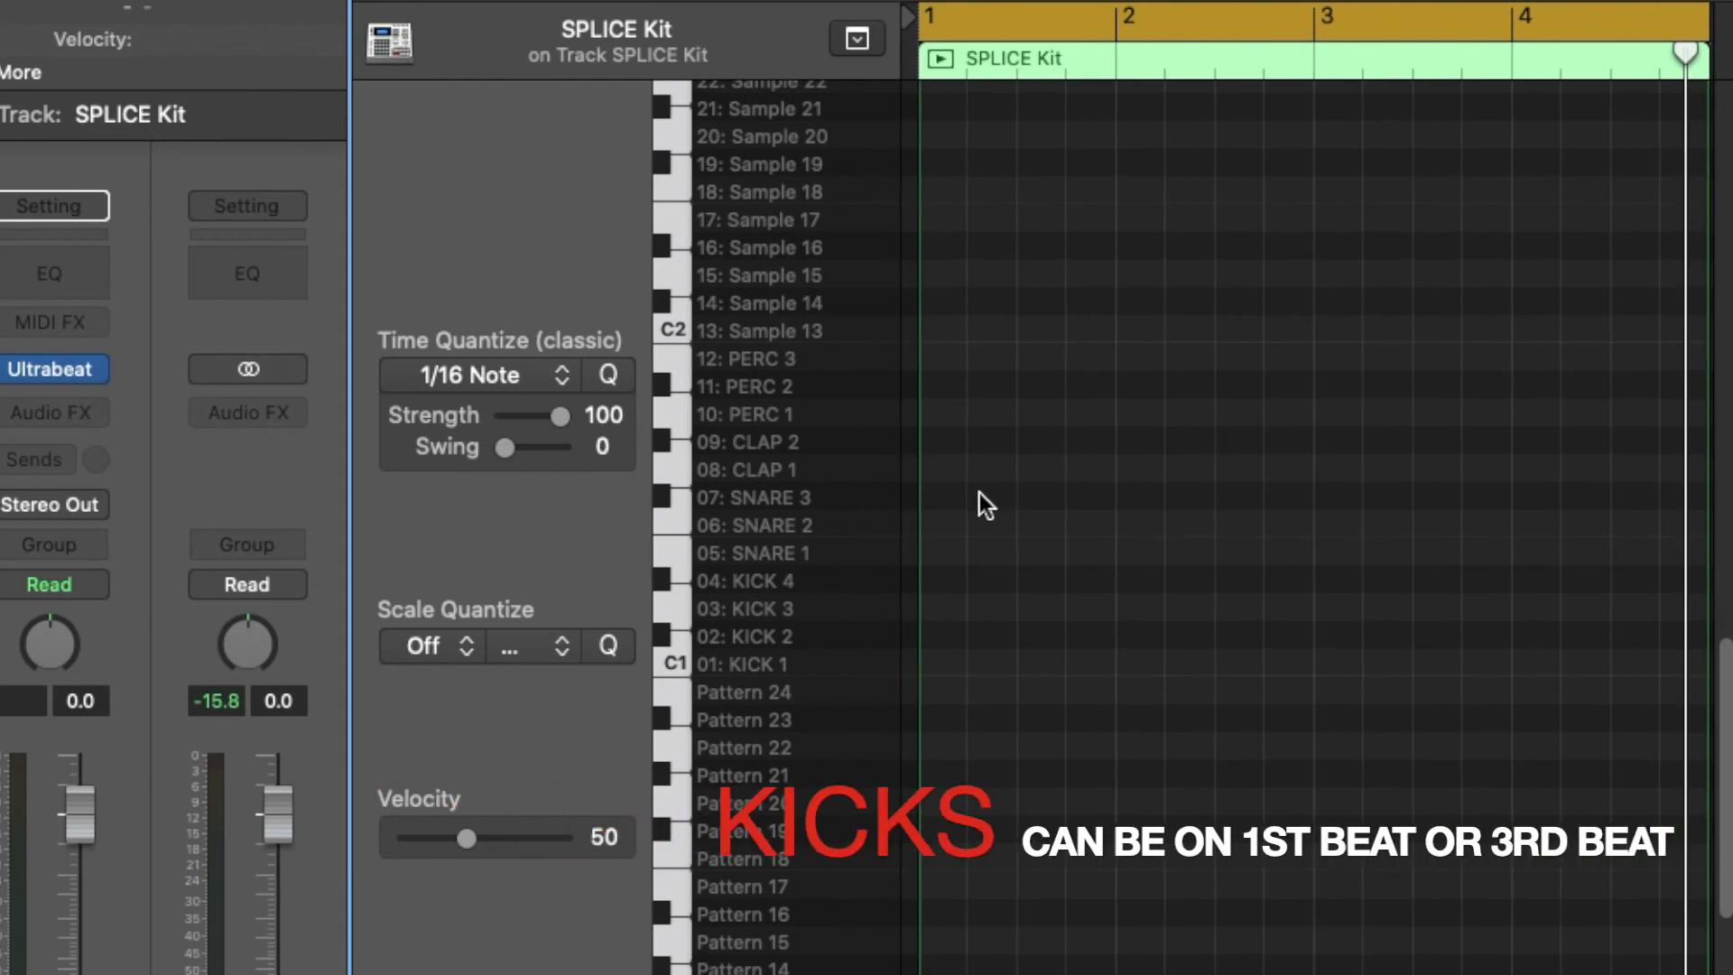
{"action": "left_click", "coordinate": [938, 666]}
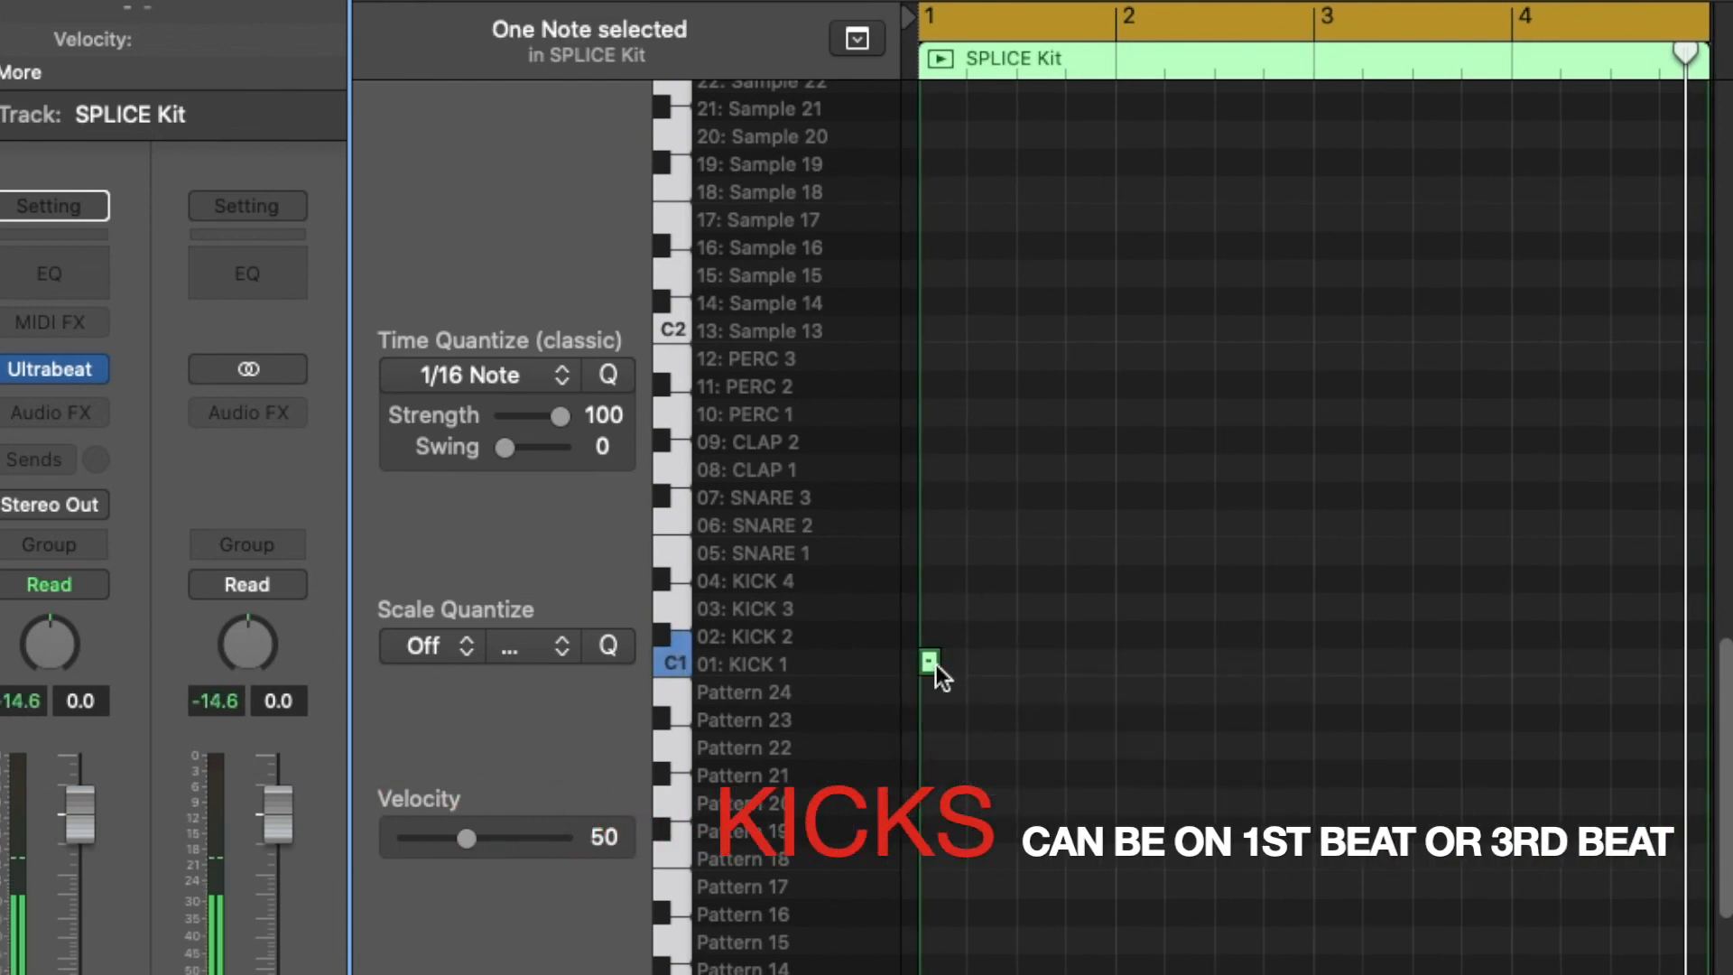
{"action": "left_click_drag", "start_coordinate": [935, 666], "coordinate": [964, 666]}
Hide the inspector, add a one-beat KICK 1 note on beat 3 of bar 1, and copy both kicks into bar 2
{"action": "scroll", "coordinate": [1156, 511], "scroll_direction": "up", "scroll_amount": 5}
{"action": "scroll", "coordinate": [1205, 623], "scroll_direction": "left", "scroll_amount": 10}
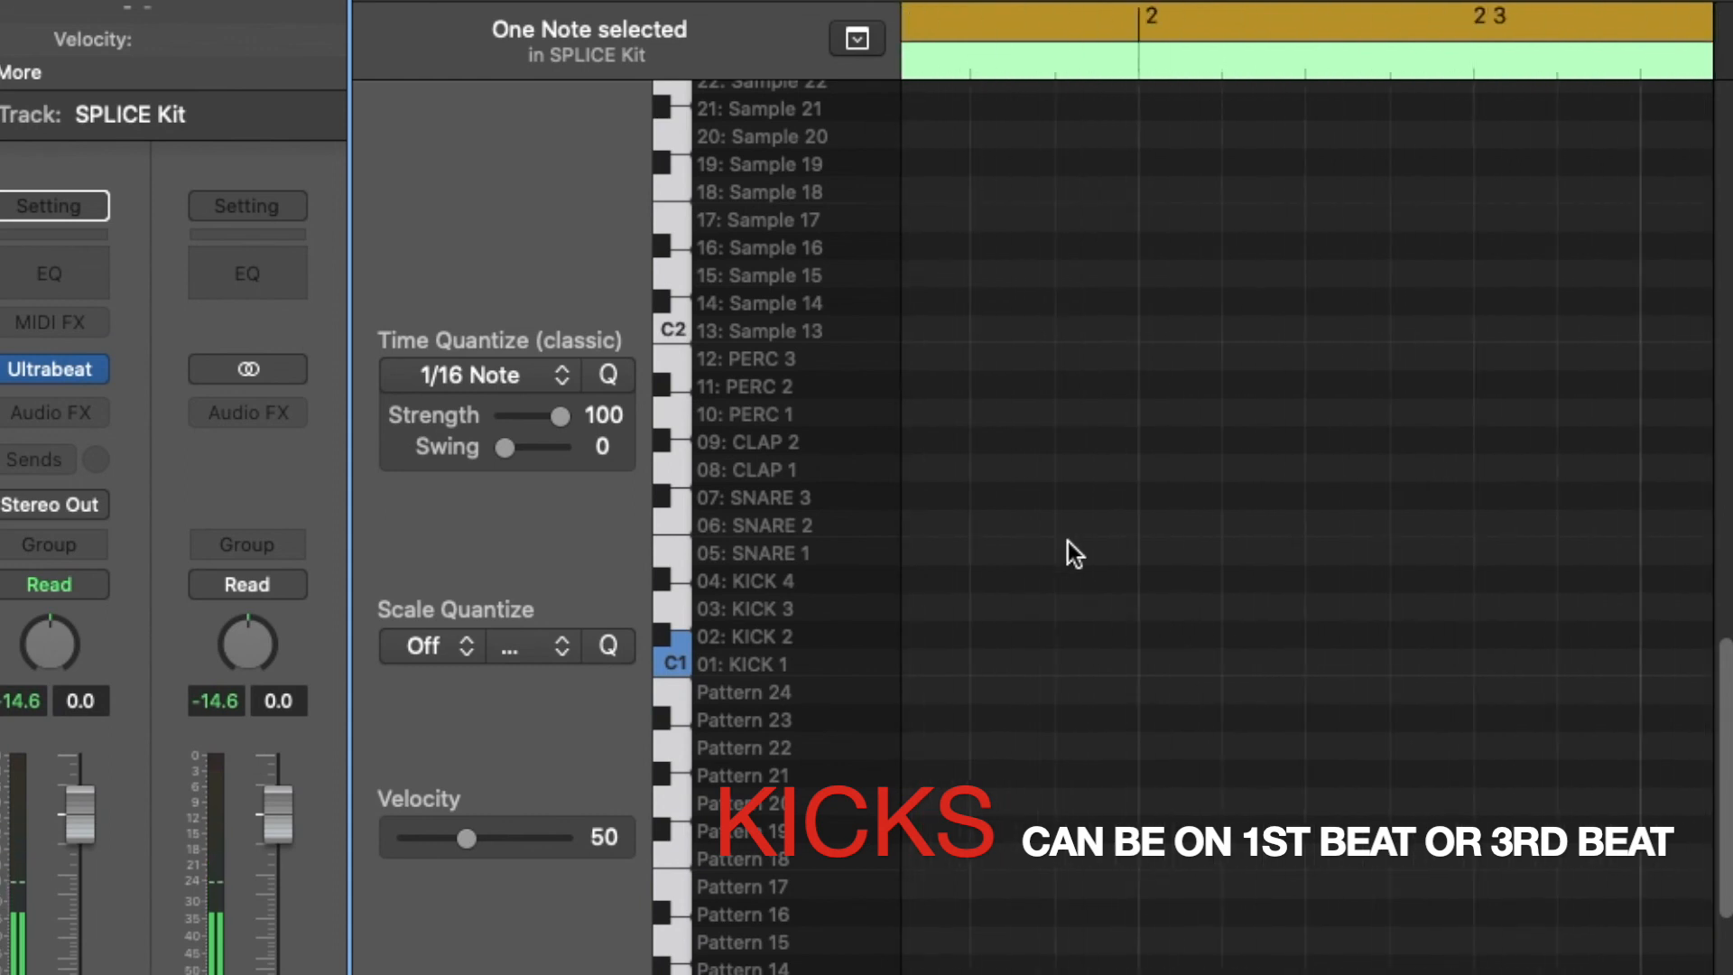
{"action": "scroll", "coordinate": [1078, 562], "scroll_direction": "left", "scroll_amount": 8}
{"action": "key", "text": "i"}
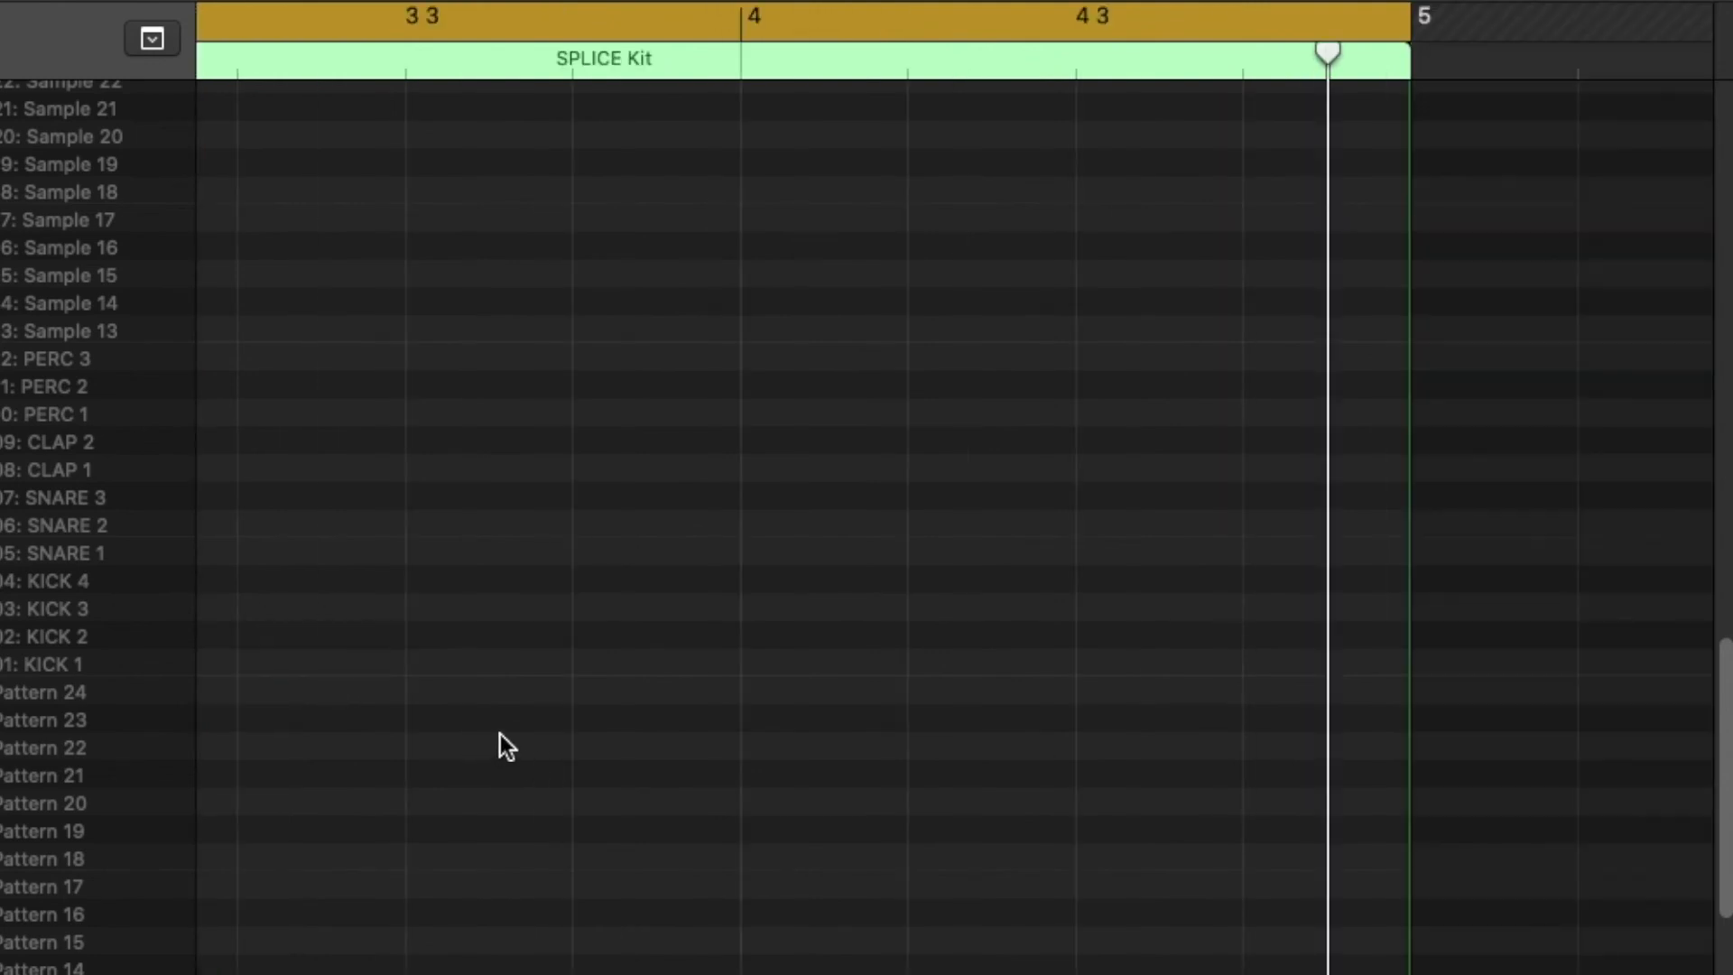
{"action": "scroll", "coordinate": [498, 730], "scroll_direction": "left", "scroll_amount": 10}
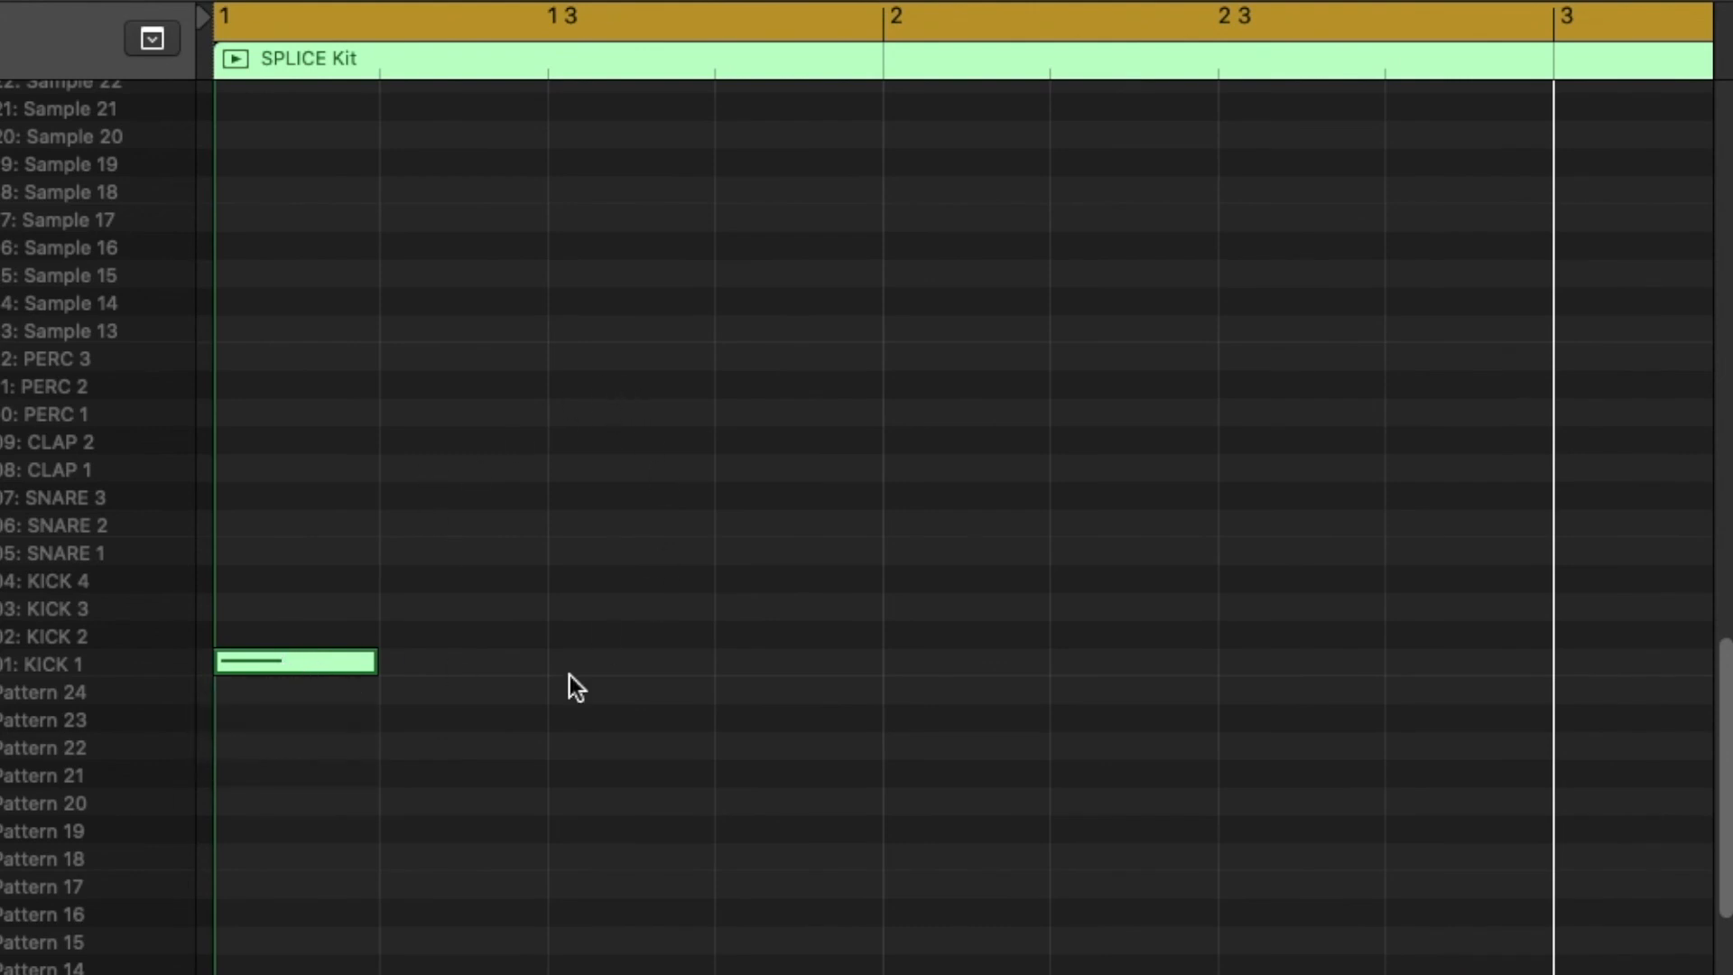
{"action": "left_click", "coordinate": [593, 670]}
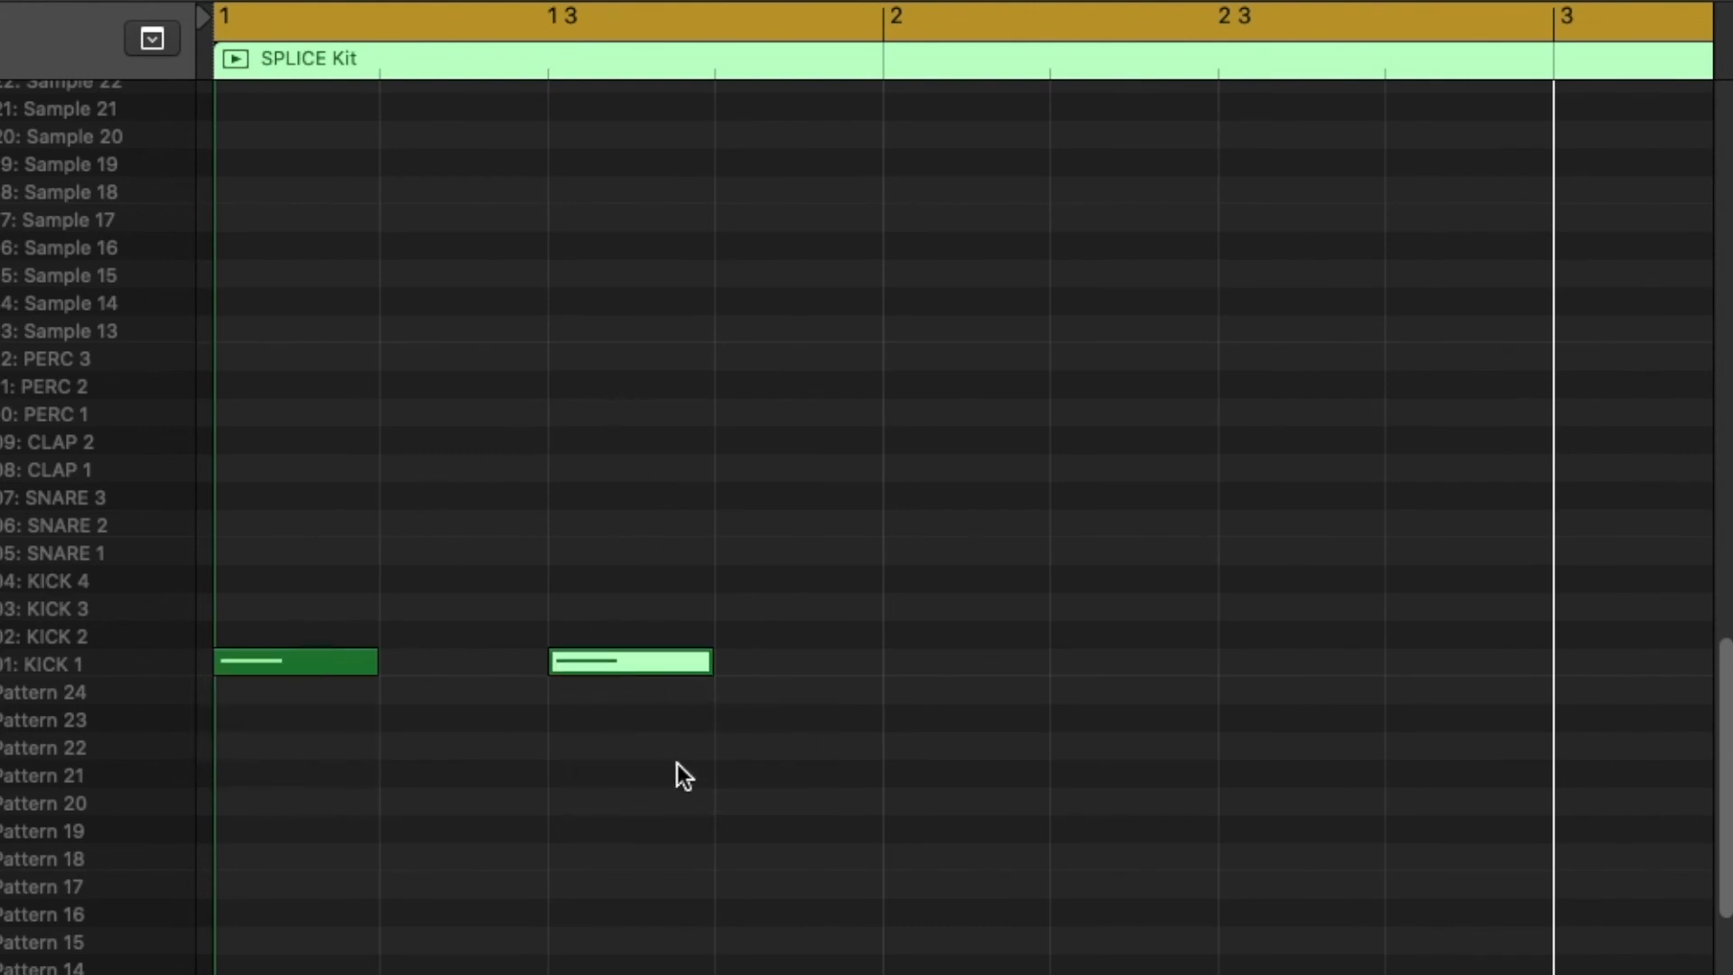
{"action": "left_click_drag", "start_coordinate": [811, 789], "coordinate": [936, 666]}
{"action": "left_click", "coordinate": [876, 495]}
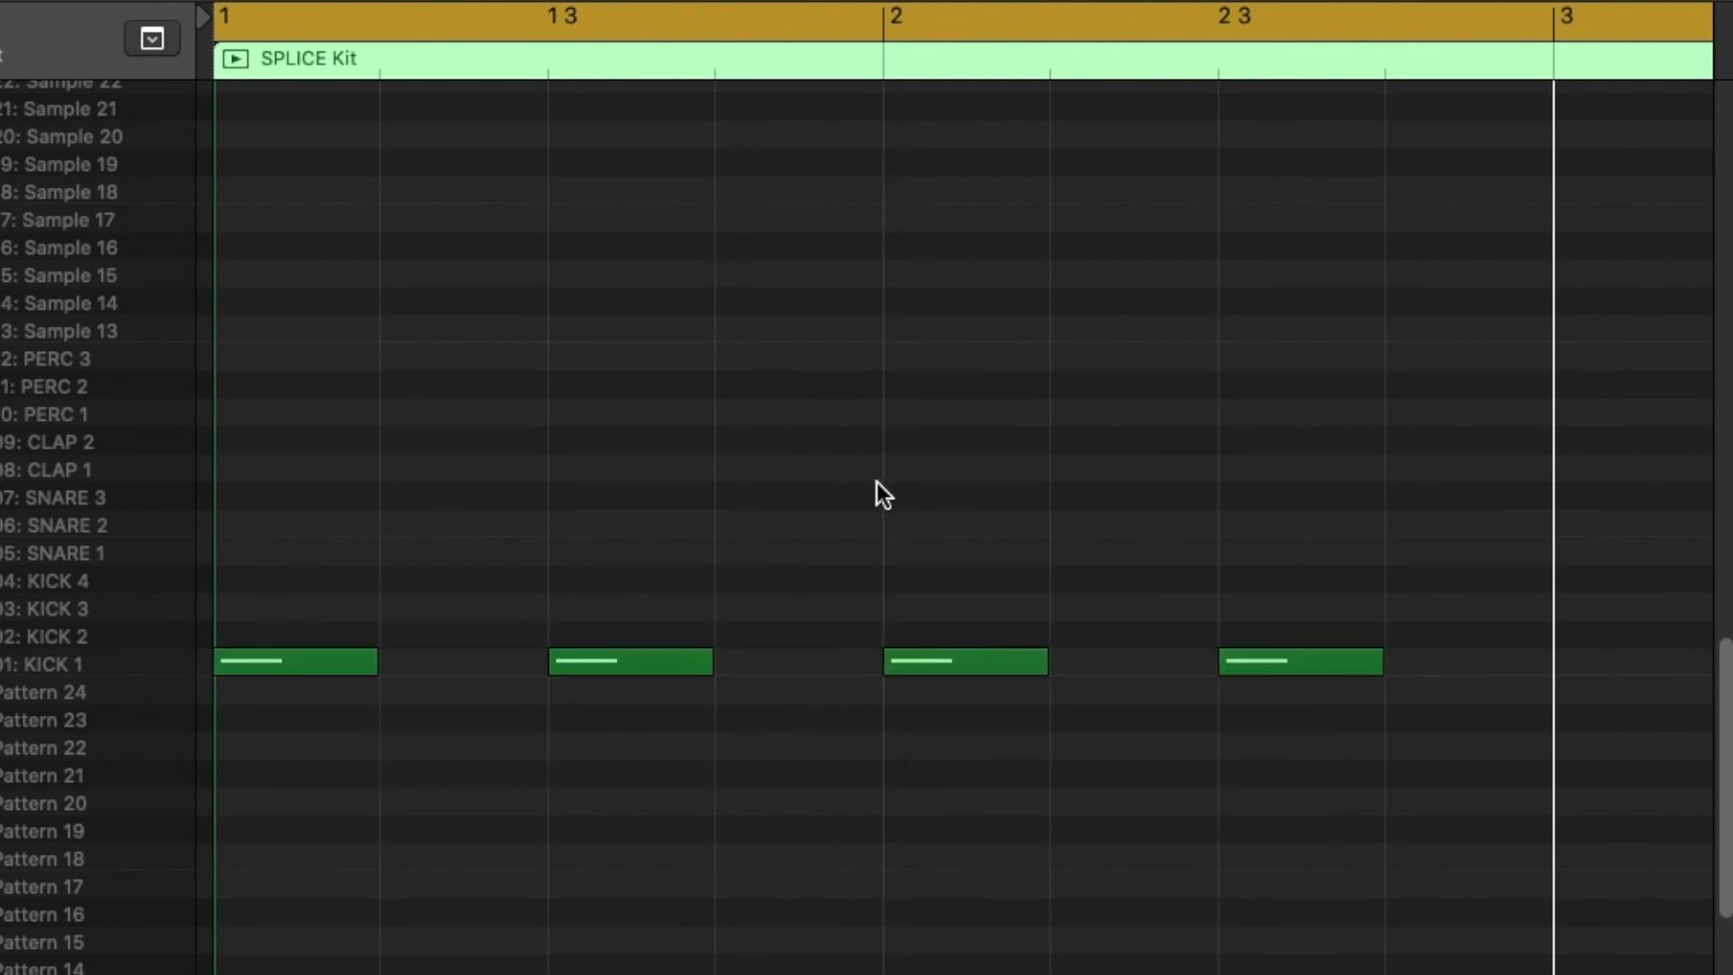
Play the loop and copy the four KICK 1 notes of bars 1 and 2 into bars 3 and 4
{"action": "key", "text": "space"}
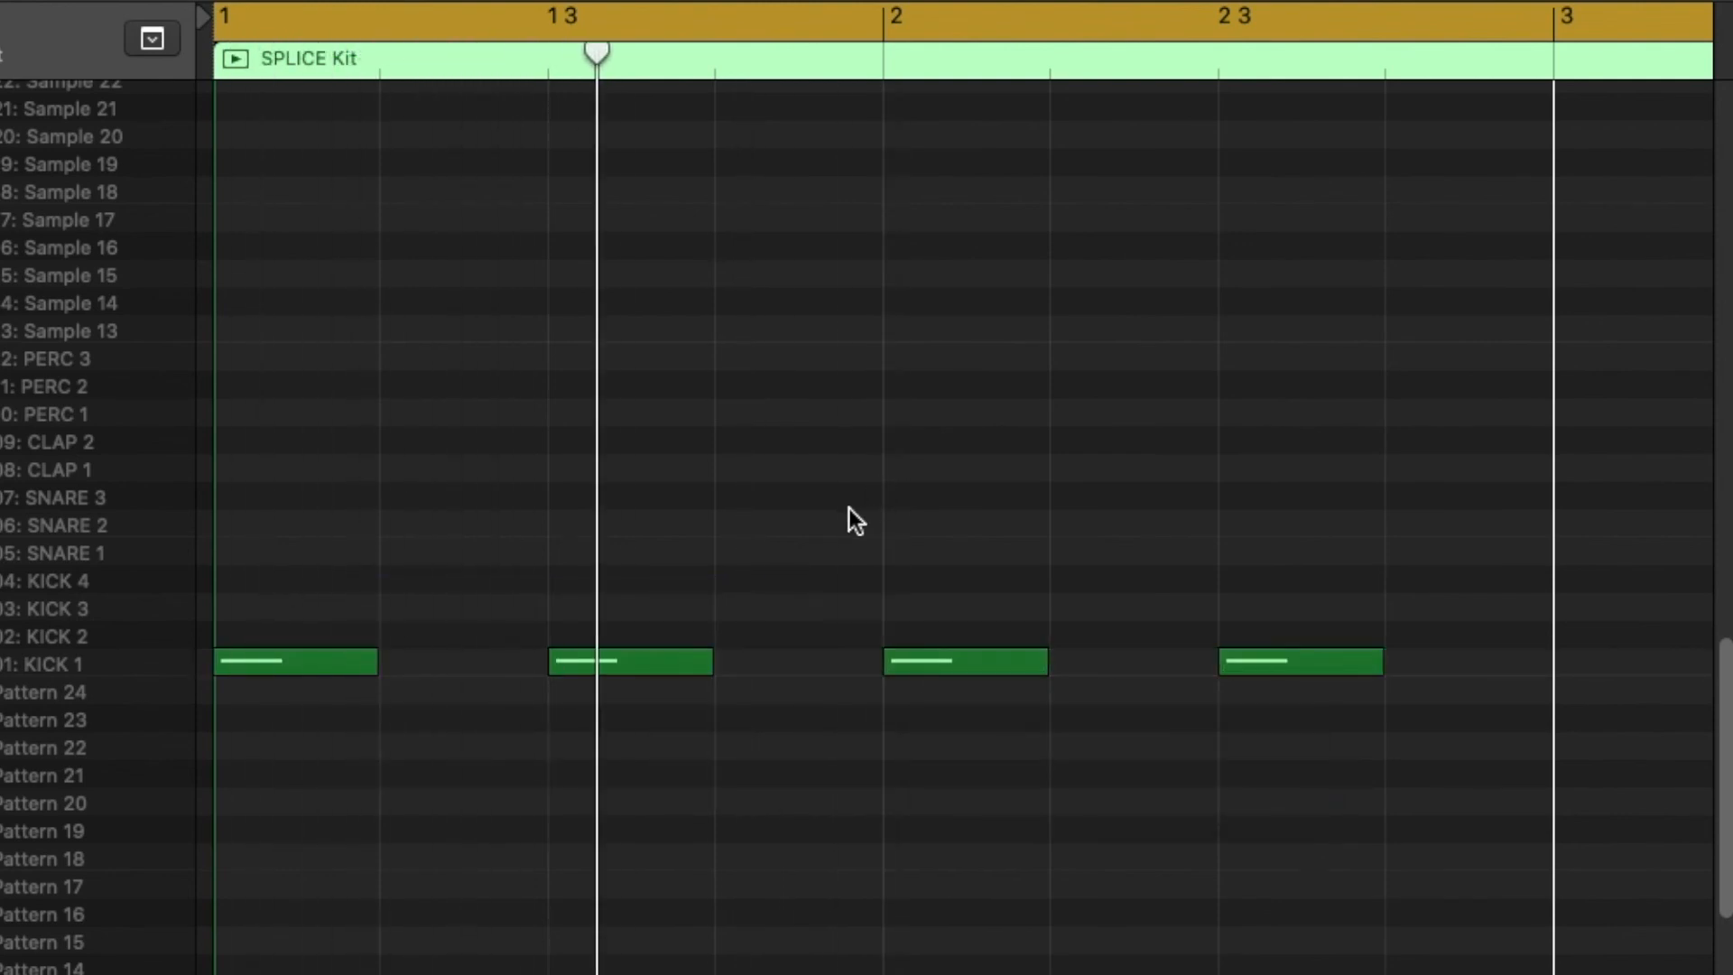
{"action": "scroll", "coordinate": [832, 508], "scroll_direction": "right", "scroll_amount": 2}
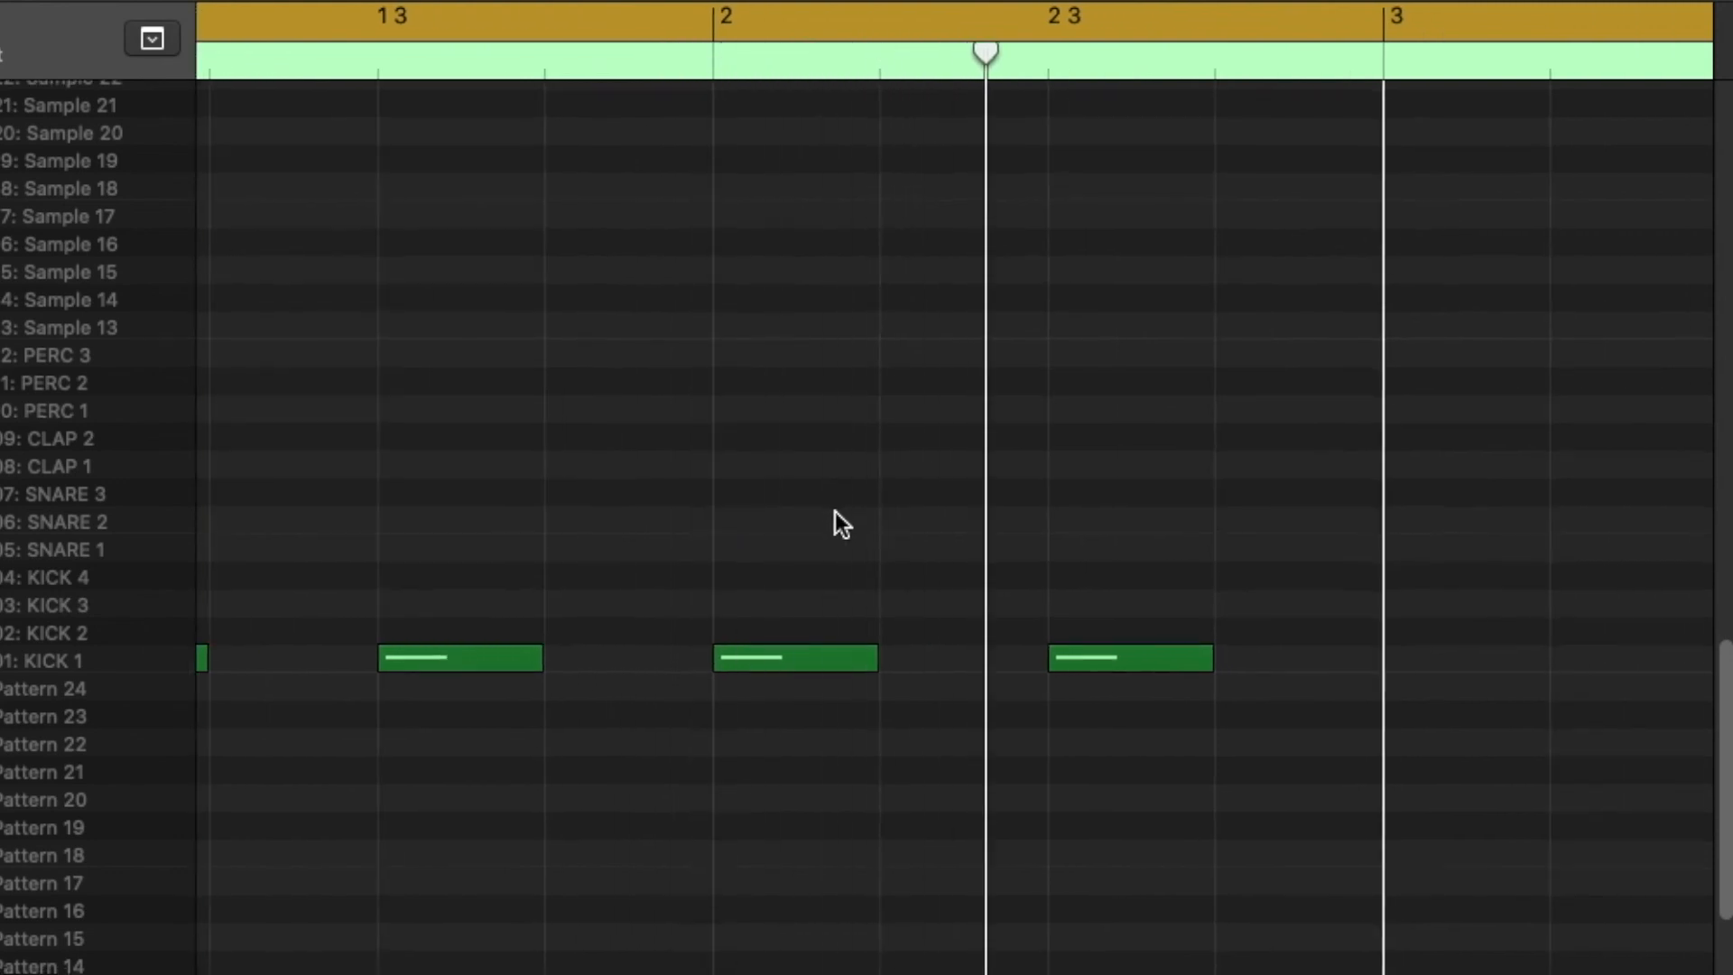
{"action": "scroll", "coordinate": [835, 511], "scroll_direction": "down", "scroll_amount": 2}
{"action": "left_click_drag", "start_coordinate": [1074, 773], "coordinate": [213, 574]}
{"action": "left_click_drag", "start_coordinate": [247, 652], "coordinate": [1224, 653]}
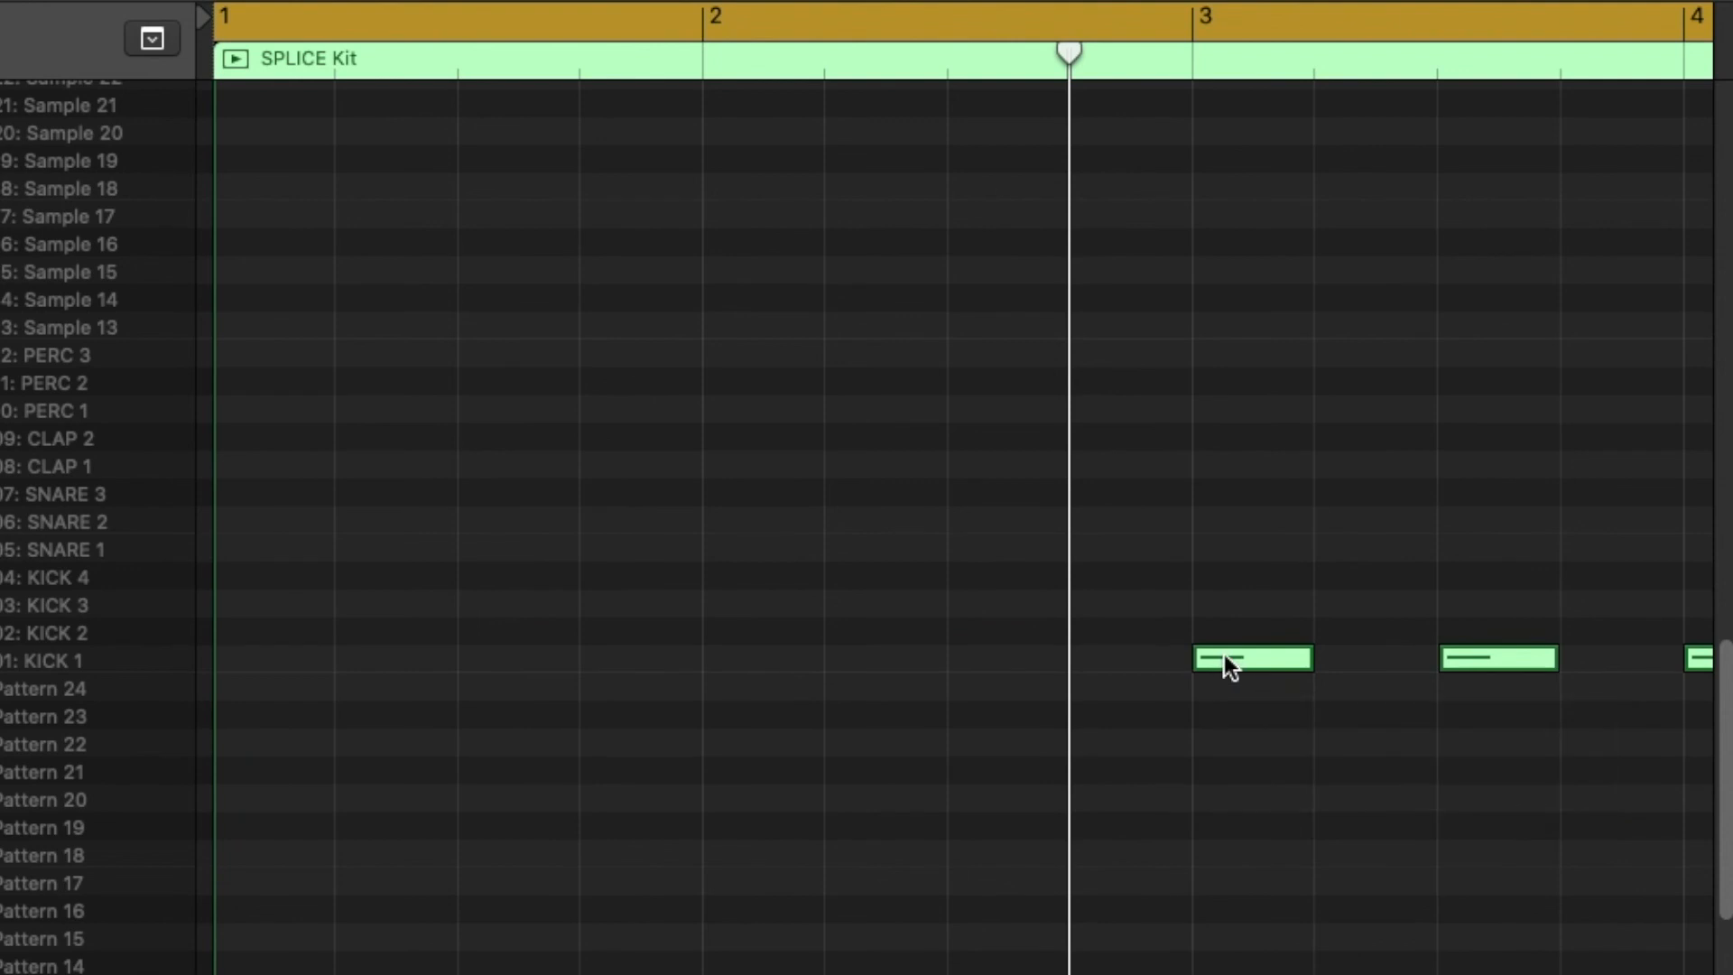
{"action": "left_click_drag", "start_coordinate": [796, 626], "coordinate": [248, 663]}
{"action": "scroll", "coordinate": [812, 604], "scroll_direction": "down", "scroll_amount": 8}
{"action": "scroll", "coordinate": [813, 604], "scroll_direction": "up", "scroll_amount": 3}
{"action": "left_click_drag", "start_coordinate": [1263, 766], "coordinate": [4, 573]}
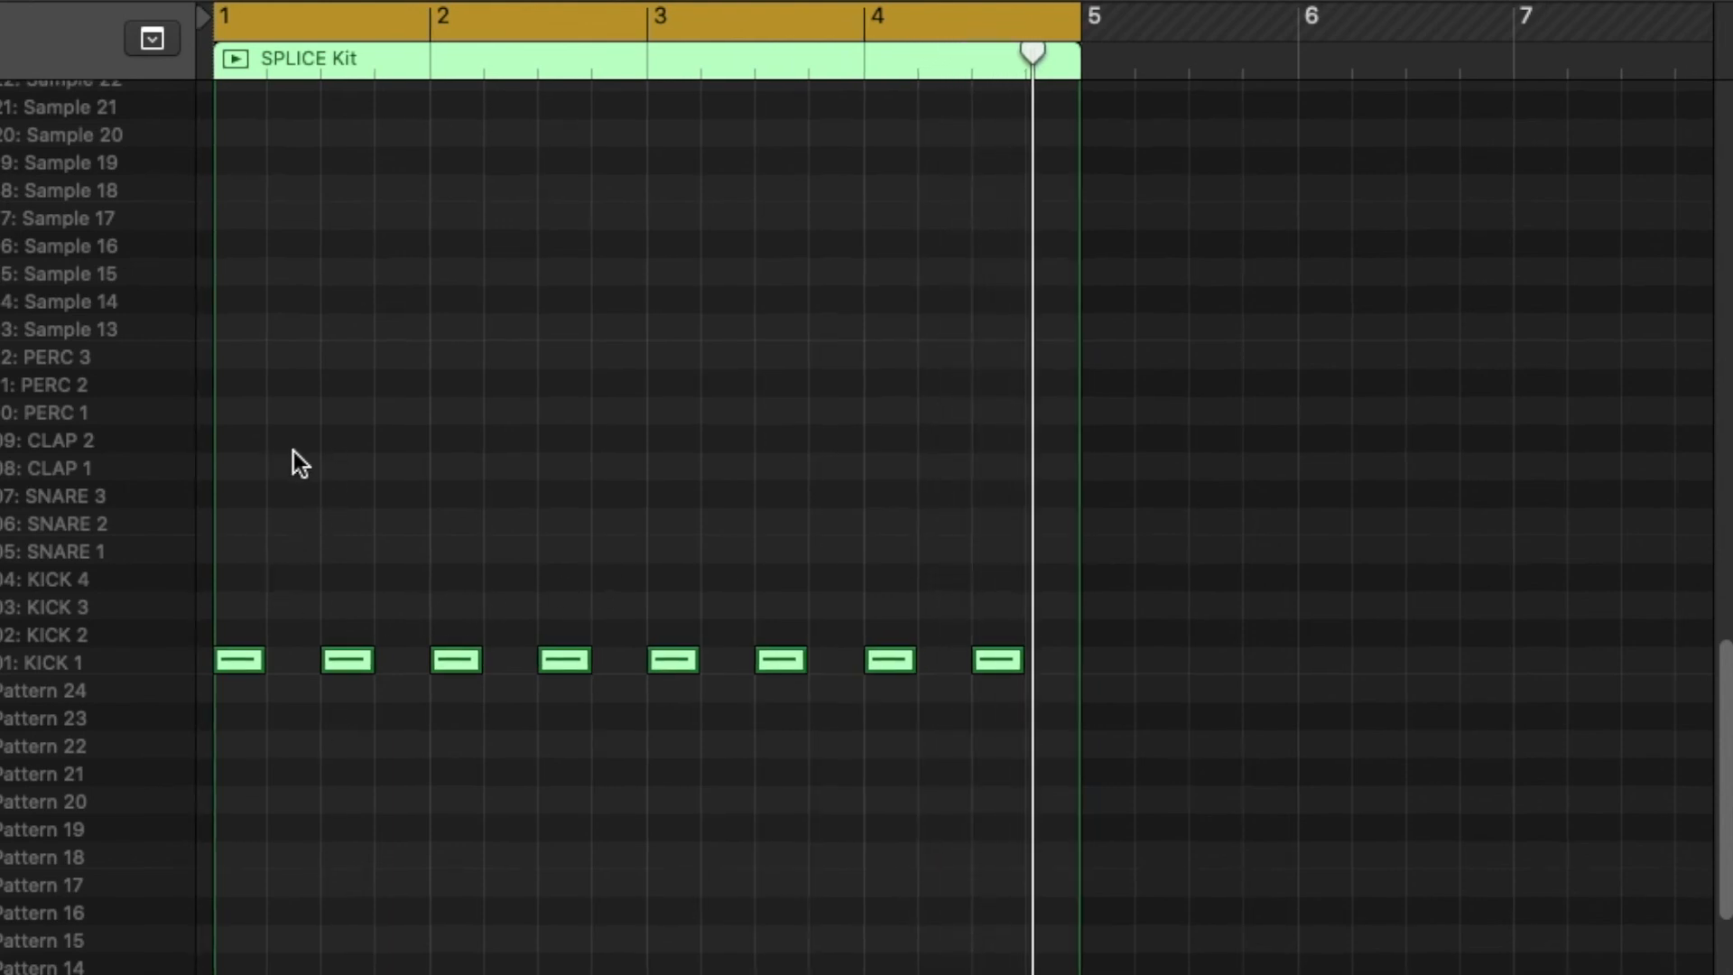
{"action": "scroll", "coordinate": [321, 578], "scroll_direction": "down", "scroll_amount": 1}
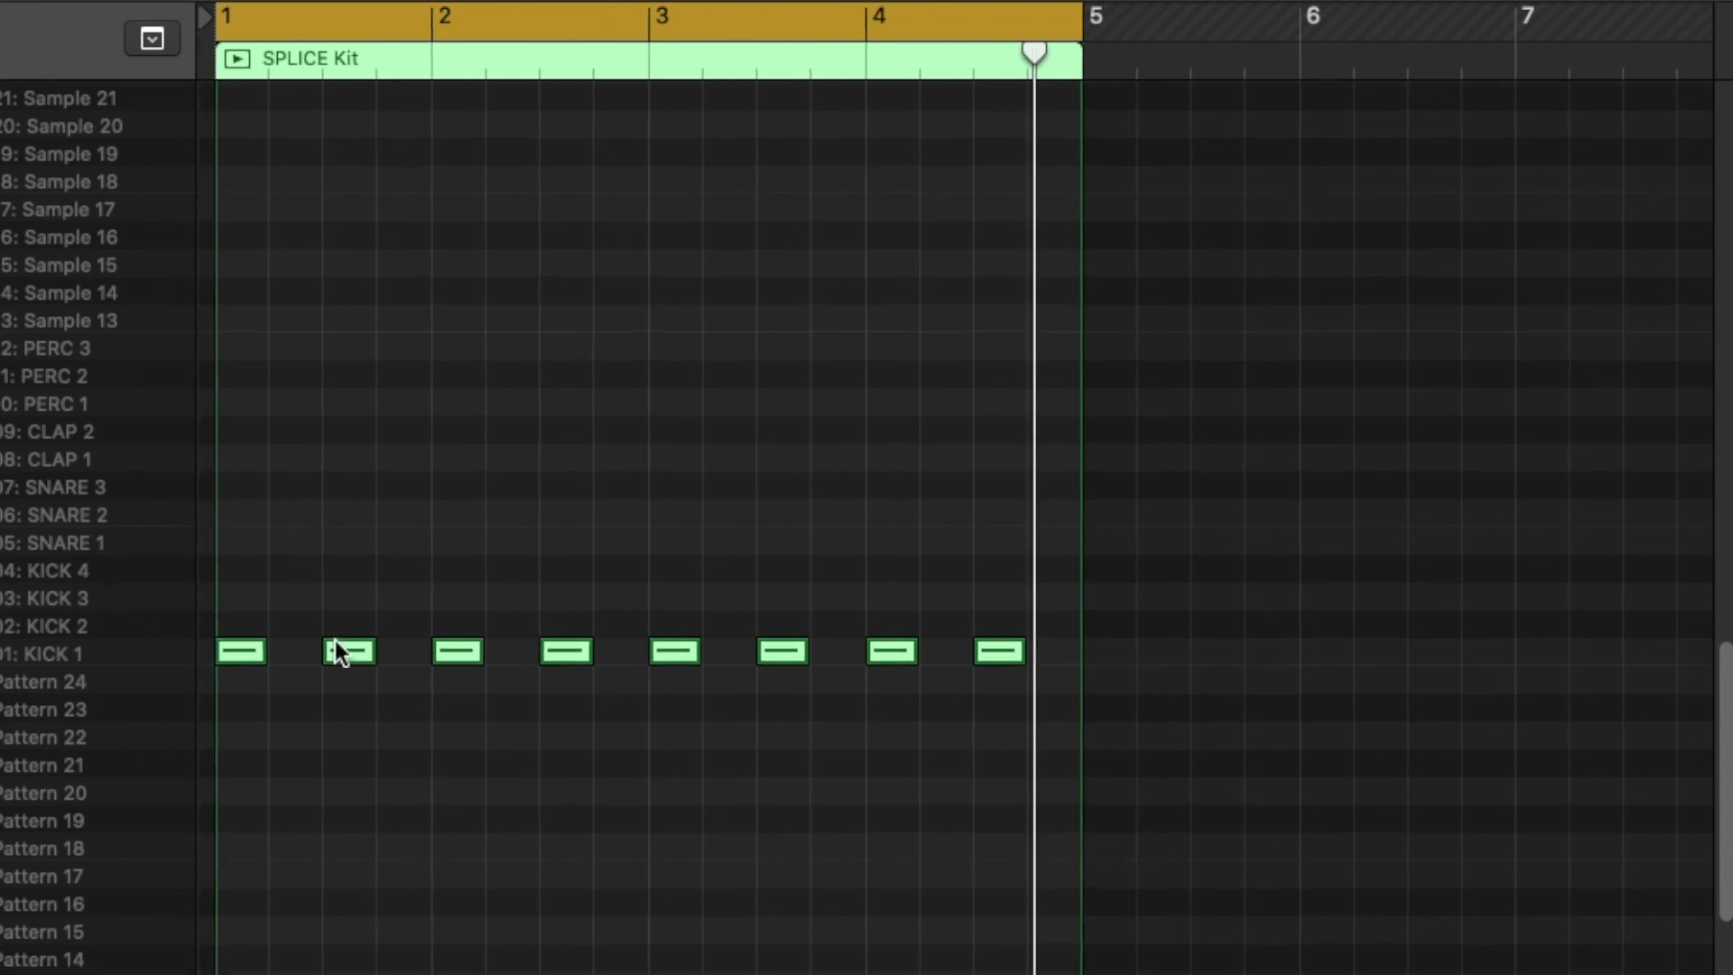
Add a one-beat CLAP 2 note on beat 2 of bar 1
{"action": "scroll", "coordinate": [302, 637], "scroll_direction": "up", "scroll_amount": 5}
{"action": "scroll", "coordinate": [309, 632], "scroll_direction": "left", "scroll_amount": 3}
{"action": "scroll", "coordinate": [309, 632], "scroll_direction": "left", "scroll_amount": 10}
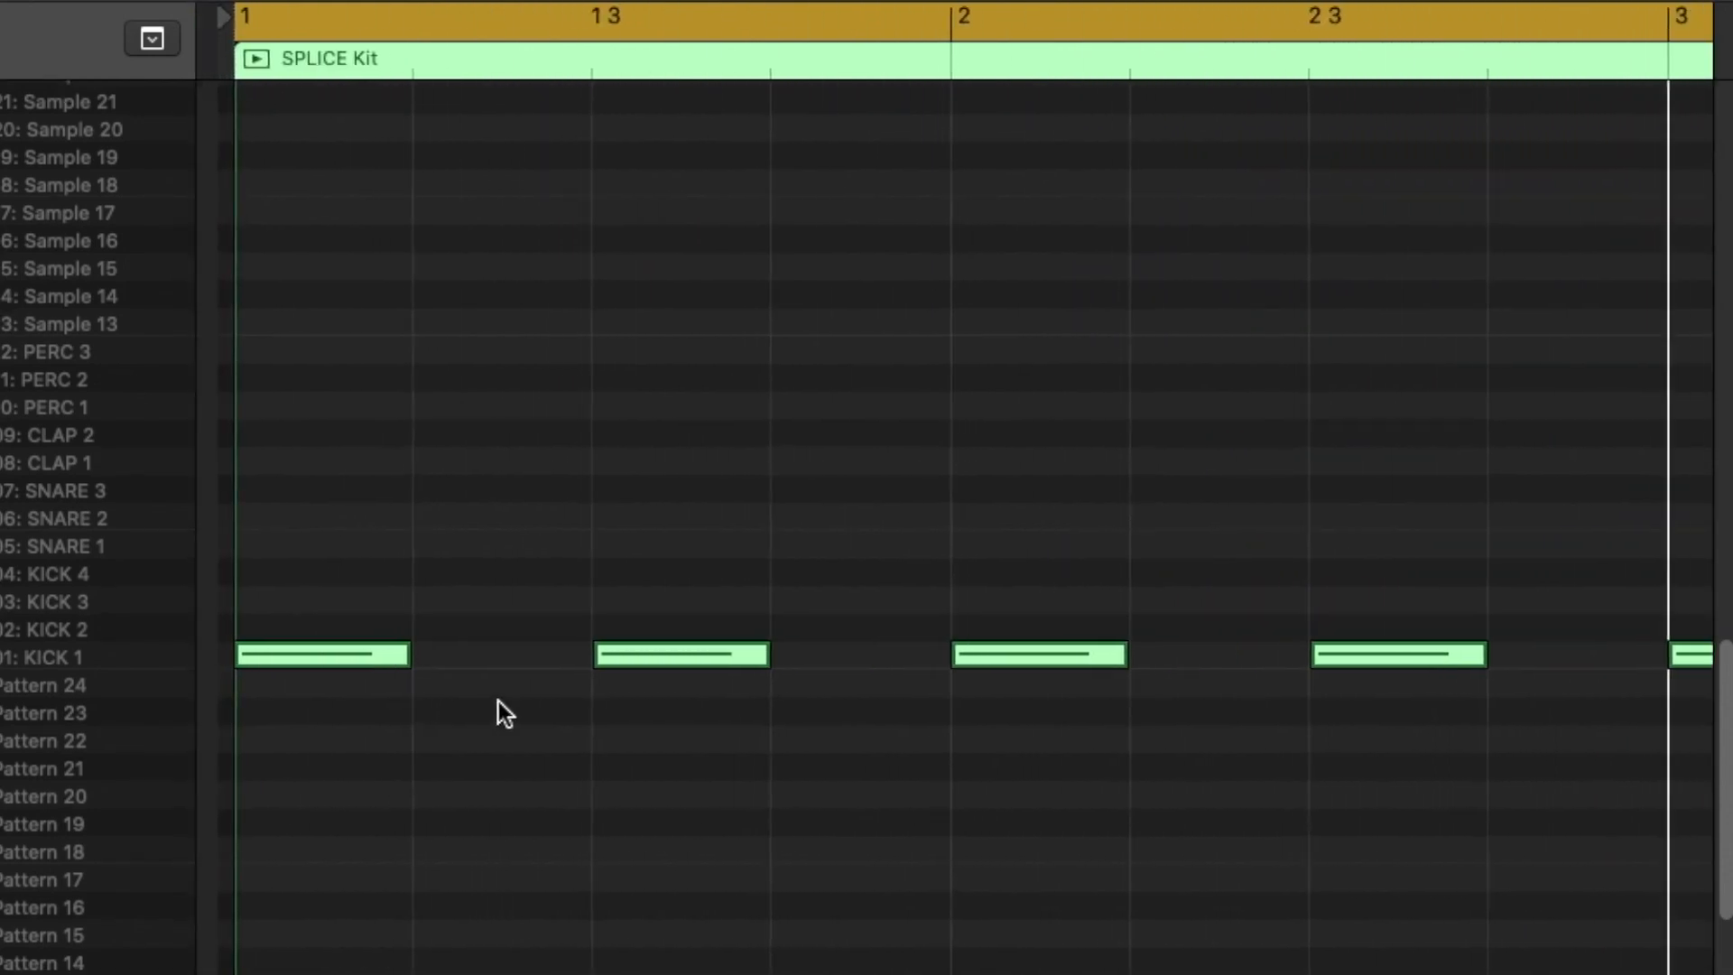
{"action": "left_click", "coordinate": [477, 553]}
{"action": "left_click", "coordinate": [341, 661]}
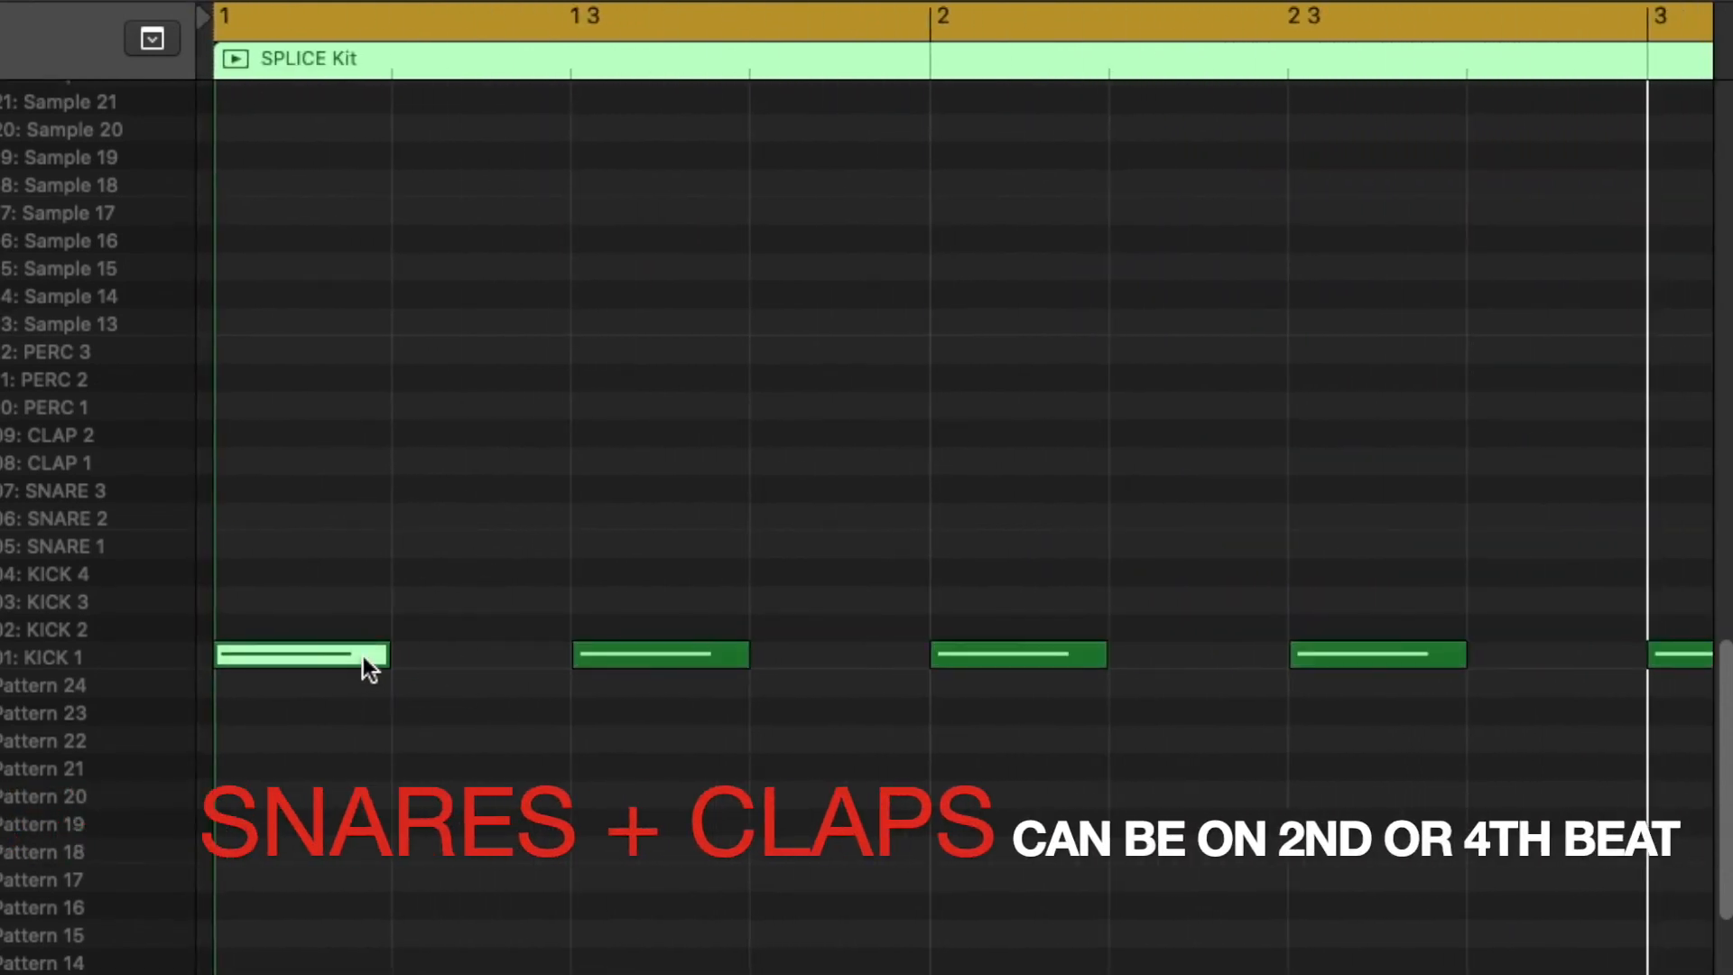
{"action": "left_click", "coordinate": [613, 654]}
{"action": "left_click", "coordinate": [807, 383]}
{"action": "scroll", "coordinate": [512, 157], "scroll_direction": "up", "scroll_amount": 5}
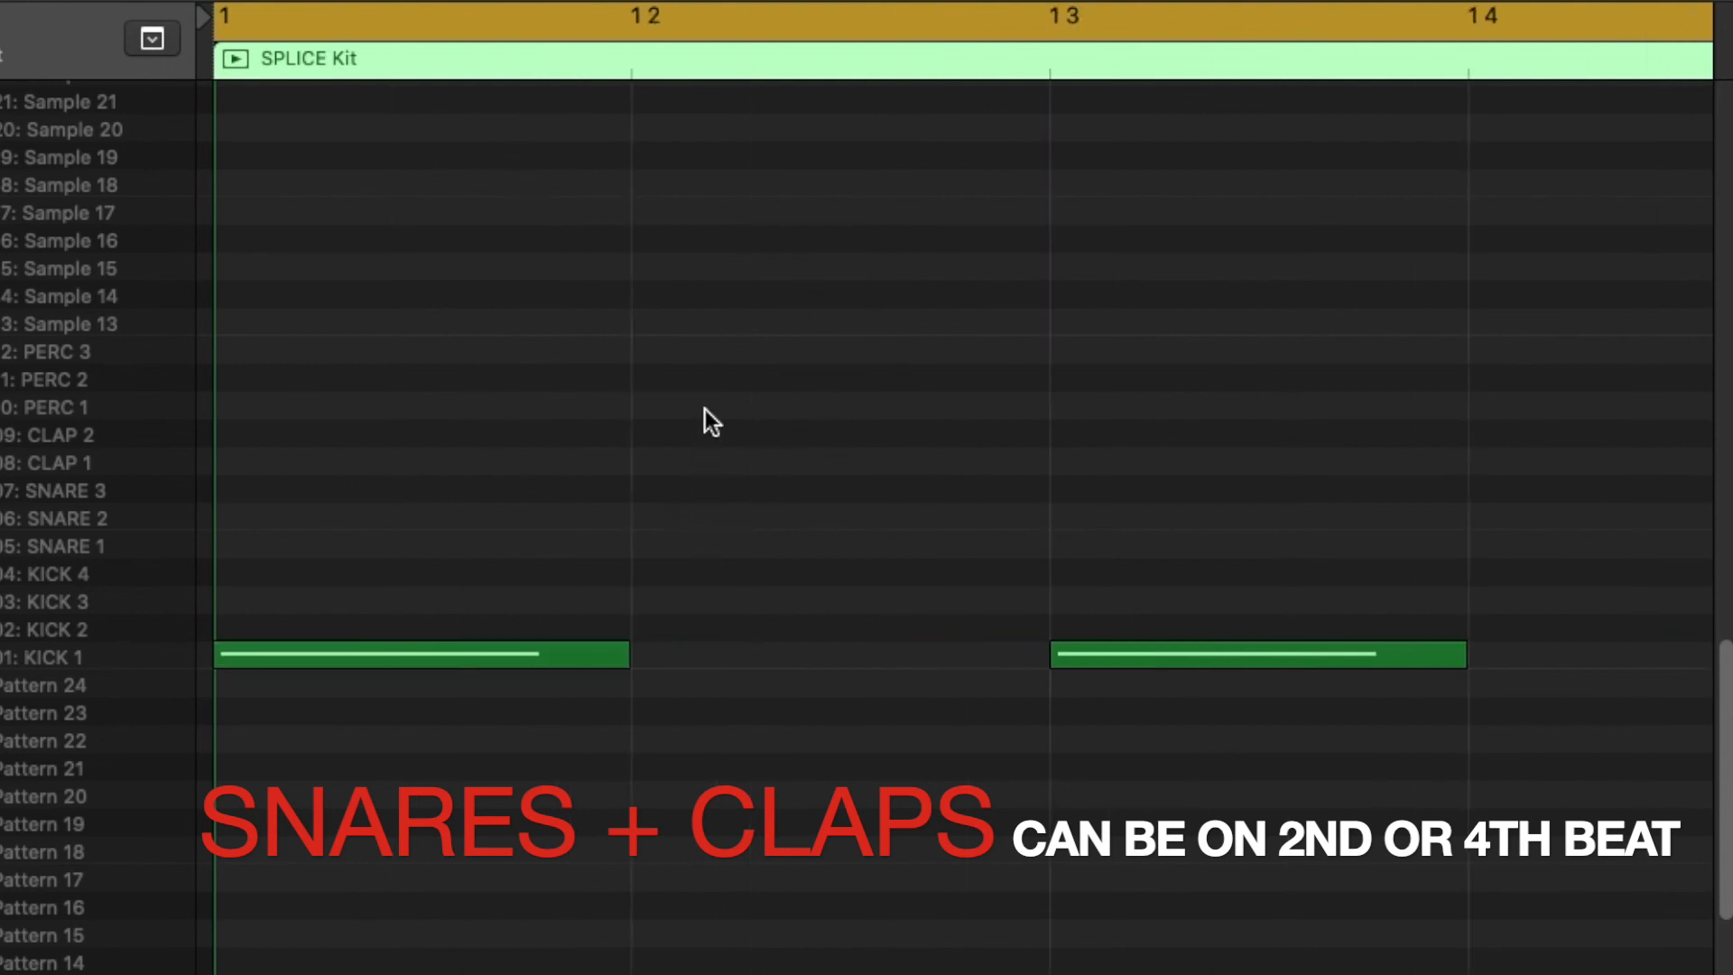
{"action": "left_click", "coordinate": [688, 435]}
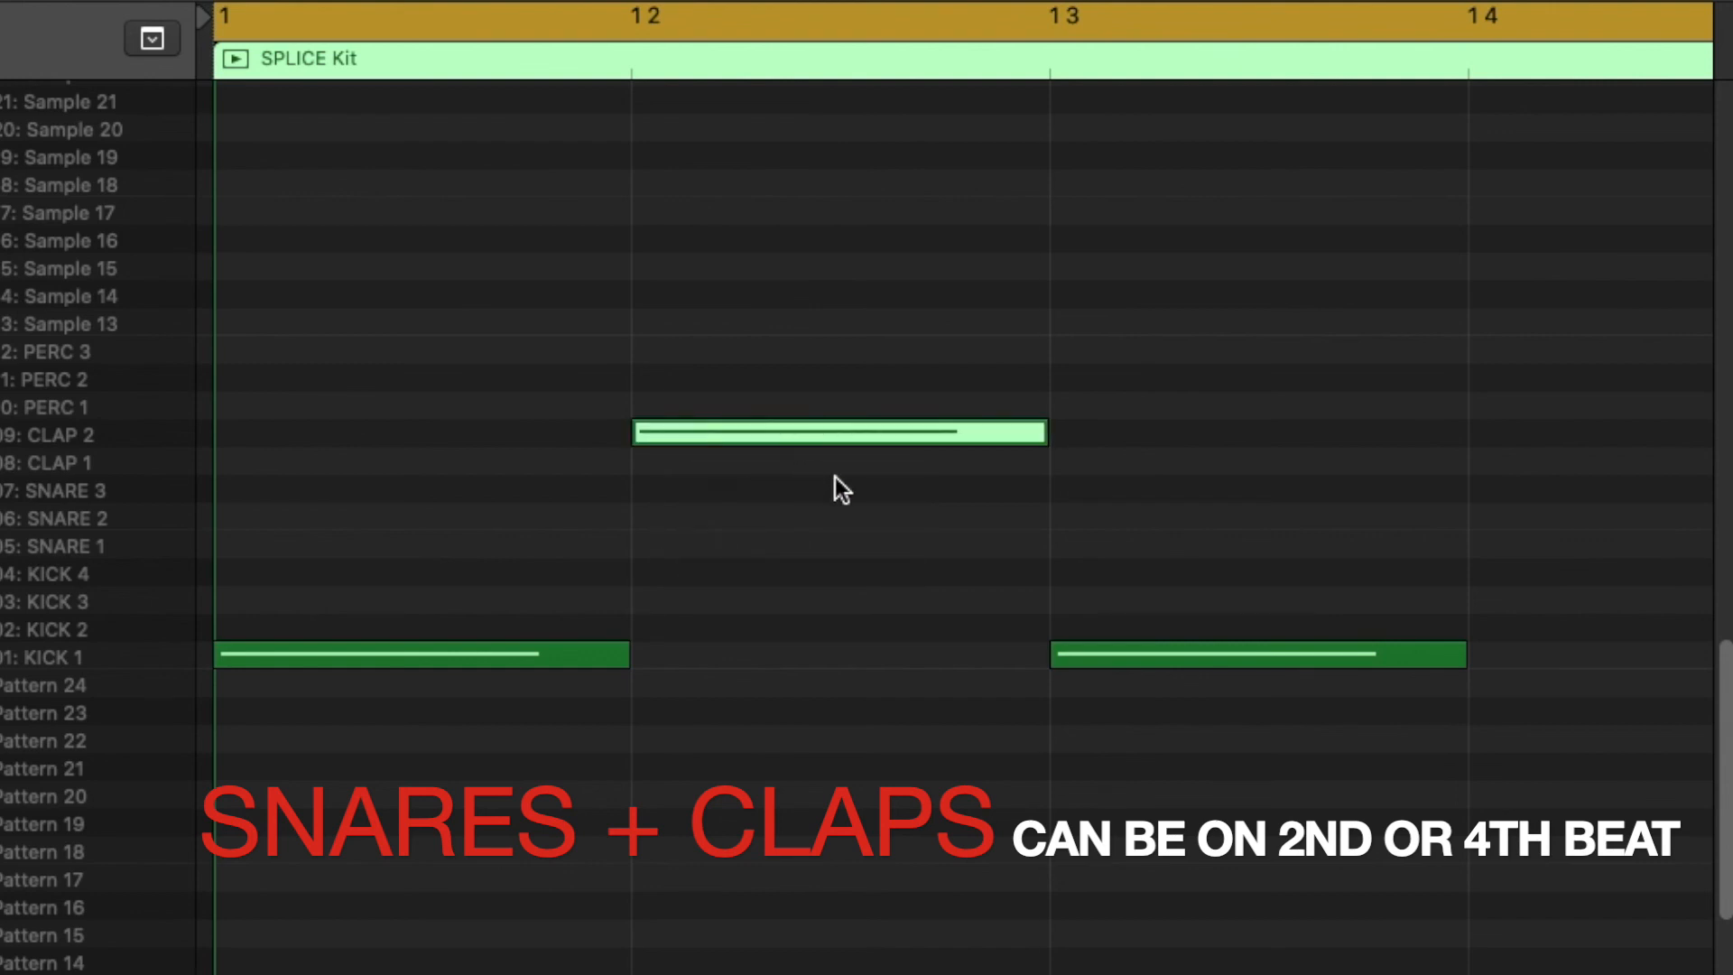
Add a CLAP 2 note on beat 4 of bar 1 and copy the claps on beats 2 and 4 into bars 2 to 4
{"action": "scroll", "coordinate": [853, 488], "scroll_direction": "down", "scroll_amount": 10}
{"action": "left_click", "coordinate": [397, 435]}
{"action": "mouse_move", "coordinate": [550, 499]}
{"action": "left_mouse_down"}
{"action": "mouse_move", "coordinate": [283, 437]}
{"action": "mouse_move", "coordinate": [540, 461]}
{"action": "mouse_move", "coordinate": [516, 437]}
{"action": "left_mouse_up"}
{"action": "left_click_drag", "start_coordinate": [734, 510], "coordinate": [724, 433]}
{"action": "key", "text": "space"}
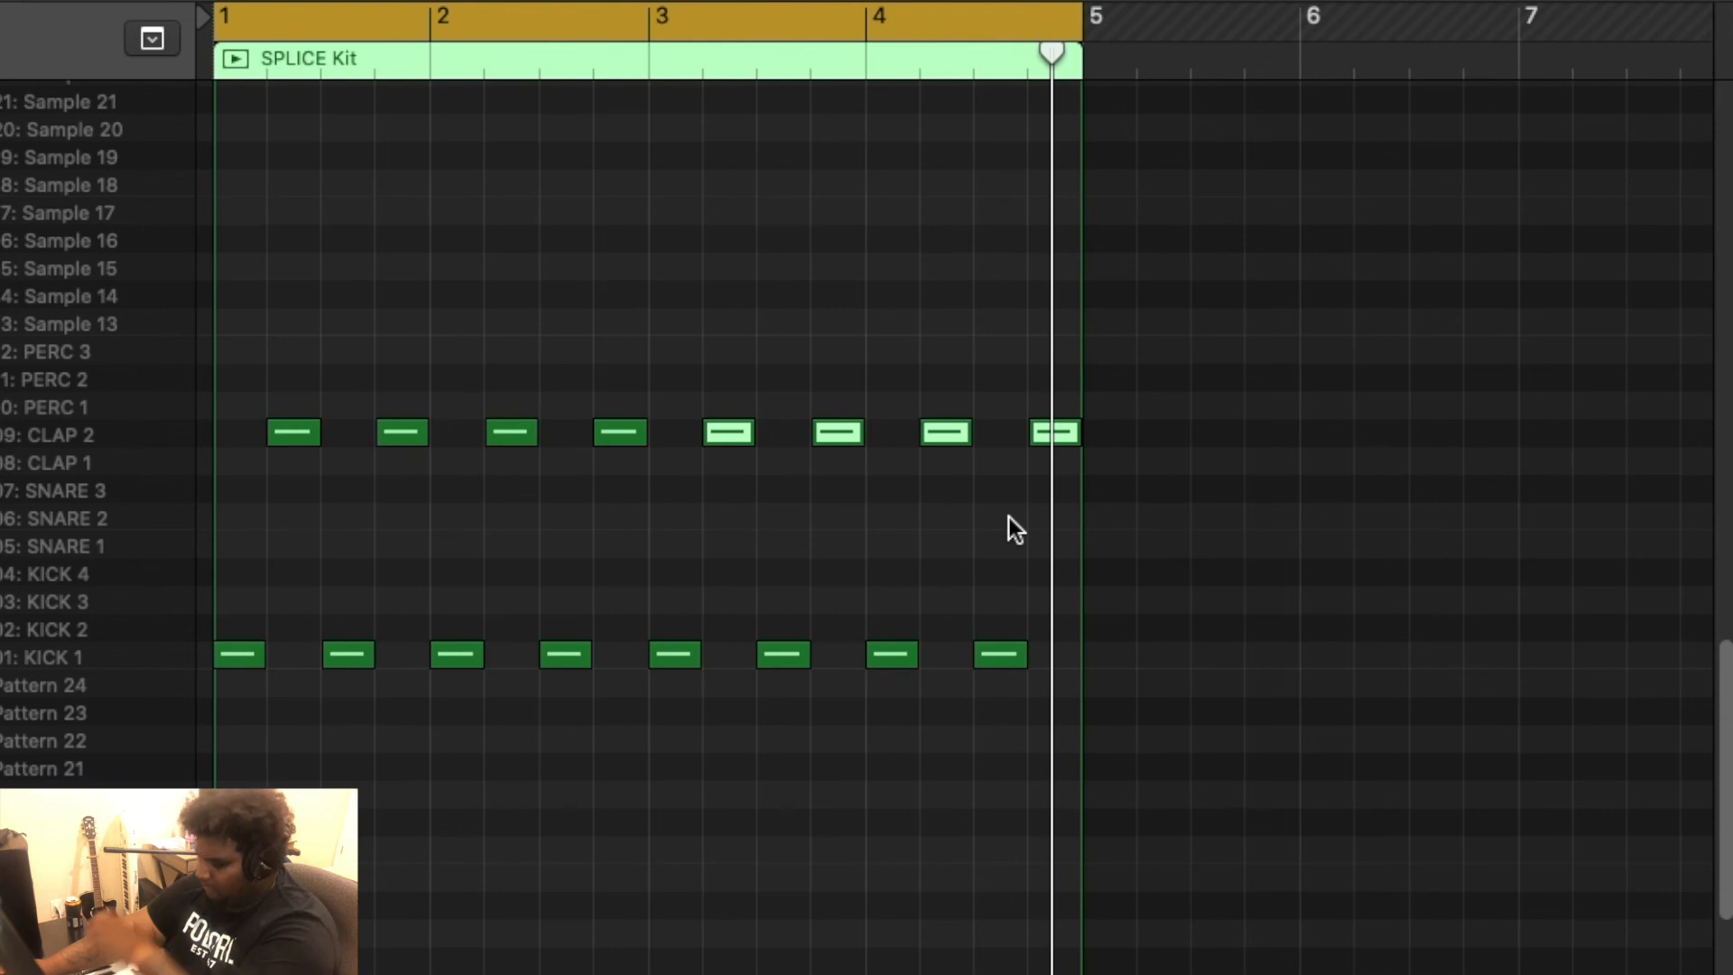
Play the four-bar loop to hear the claps on beats 2 and 4 against the kicks
{"action": "key", "text": "super+Right"}
{"action": "key", "text": "super+Right"}
{"action": "scroll", "coordinate": [1226, 516], "scroll_direction": "left", "scroll_amount": 10}
{"action": "key", "text": "super+Left"}
{"action": "key", "text": "super+Left"}
{"action": "key", "text": "super+Left"}
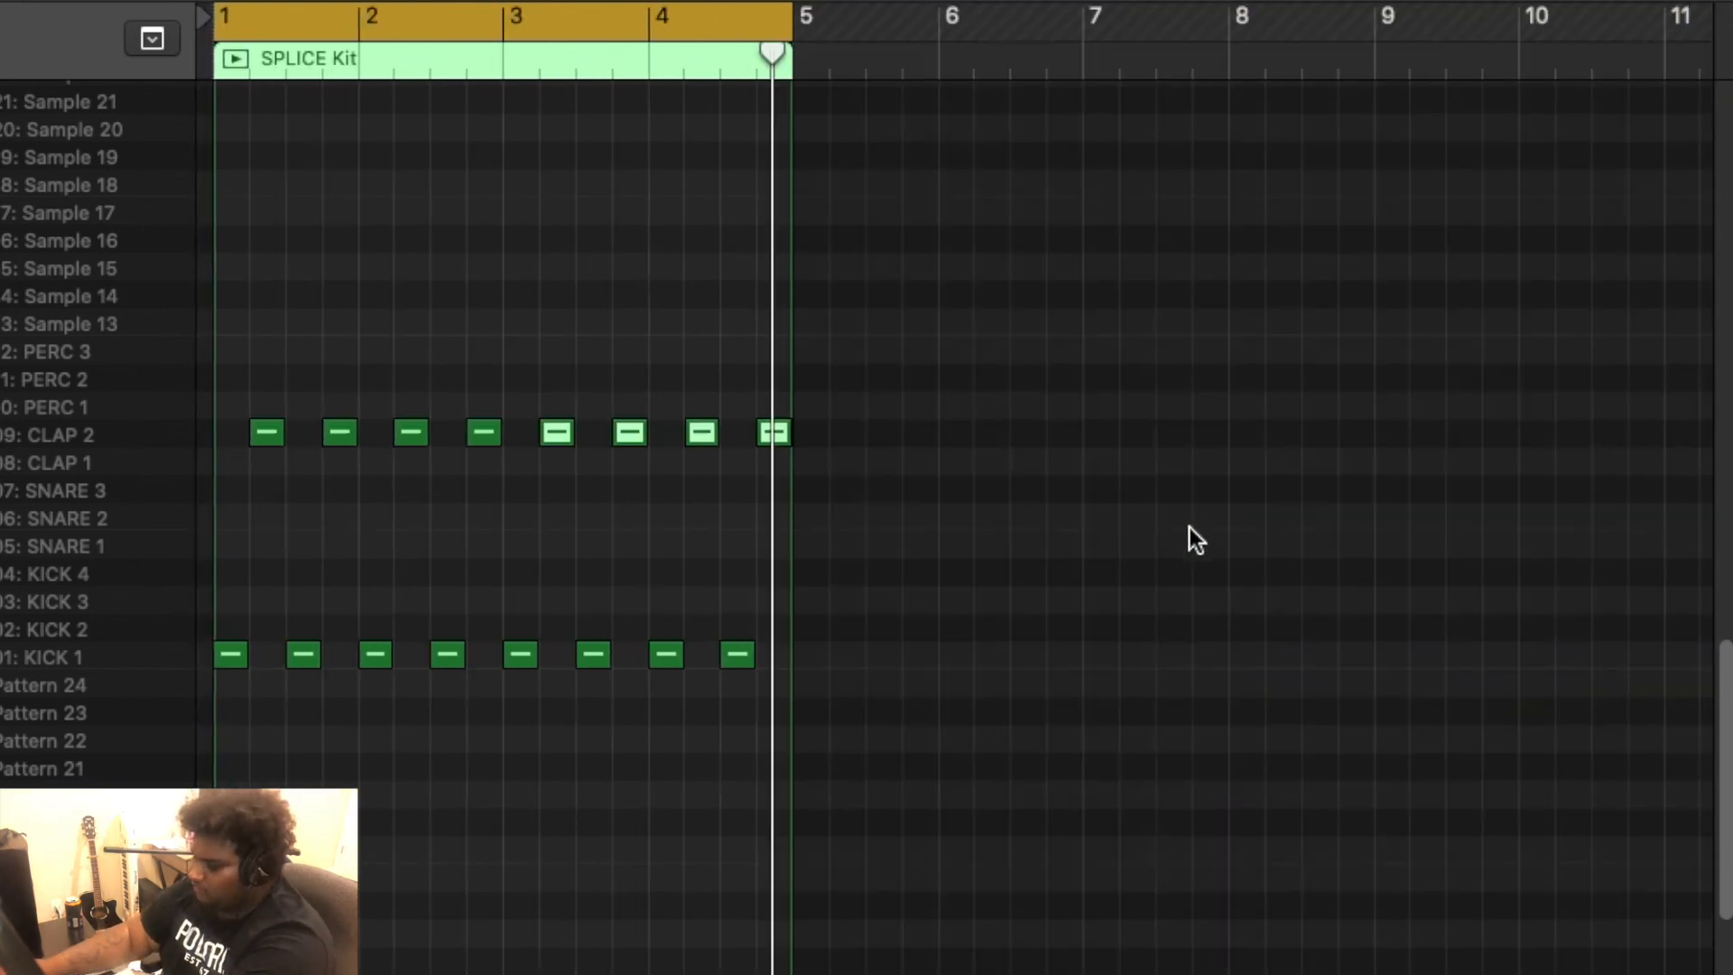
{"action": "key", "text": "space"}
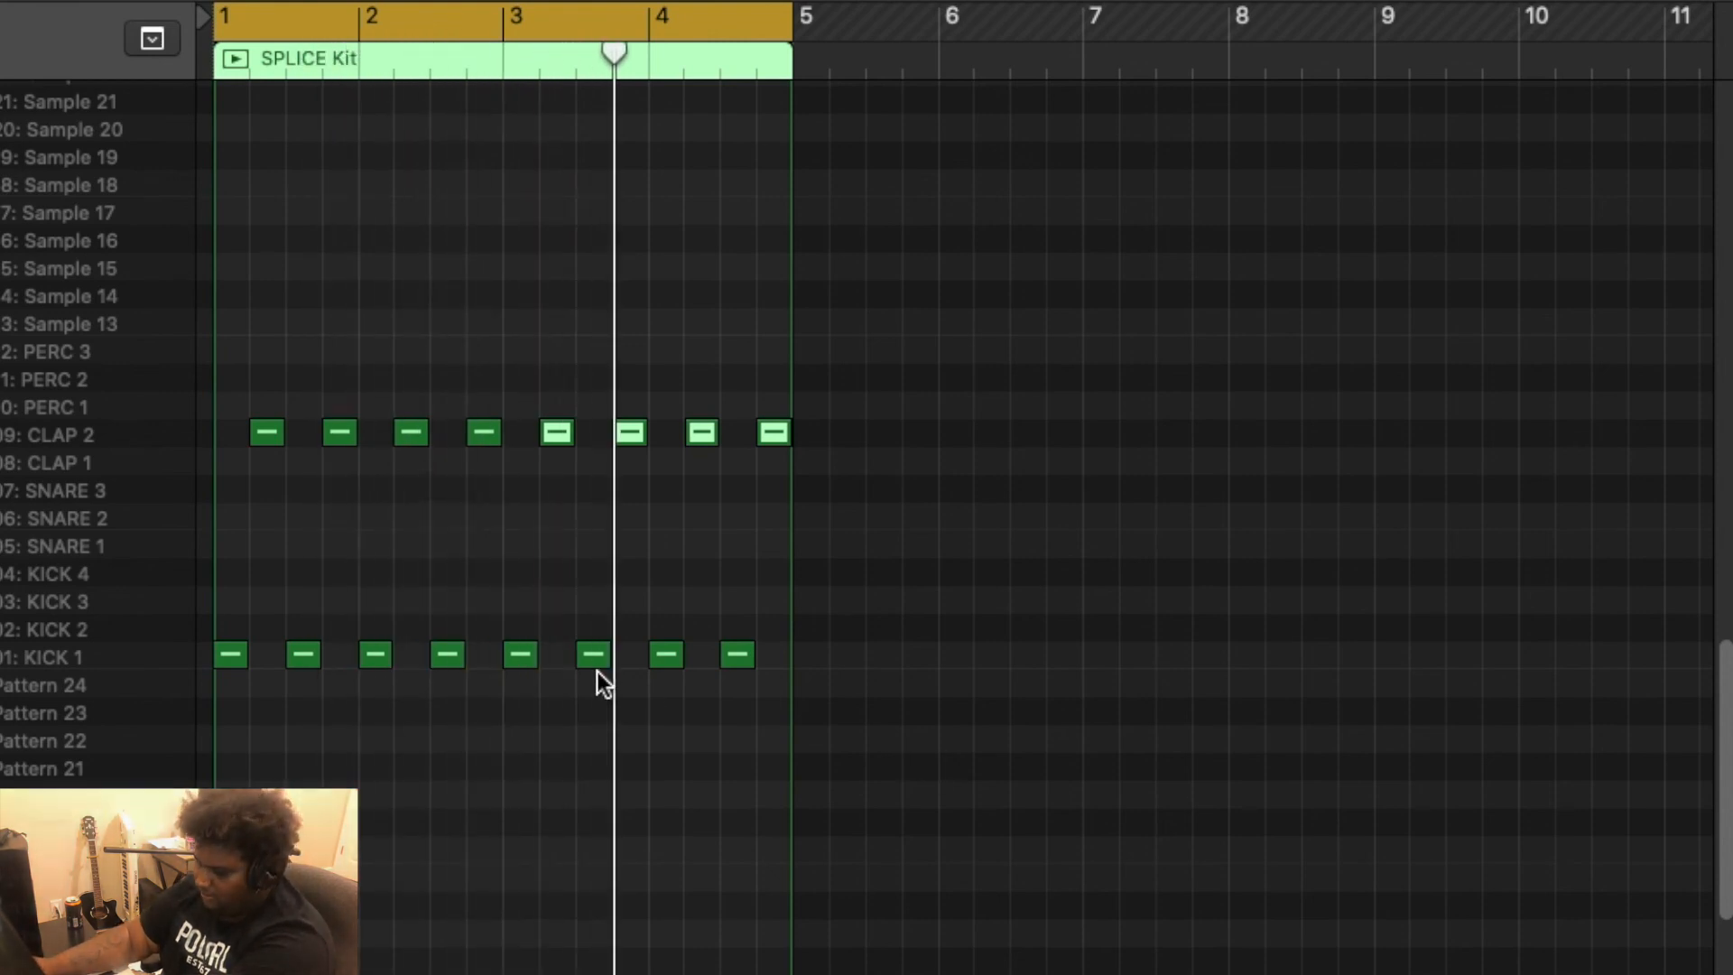
{"action": "key", "text": "space"}
Delete all kick and clap notes in the region and add a one-beat KICK 1 note on beat 1 of bar 1
{"action": "left_click_drag", "start_coordinate": [1001, 786], "coordinate": [196, 367]}
{"action": "key", "text": "Delete"}
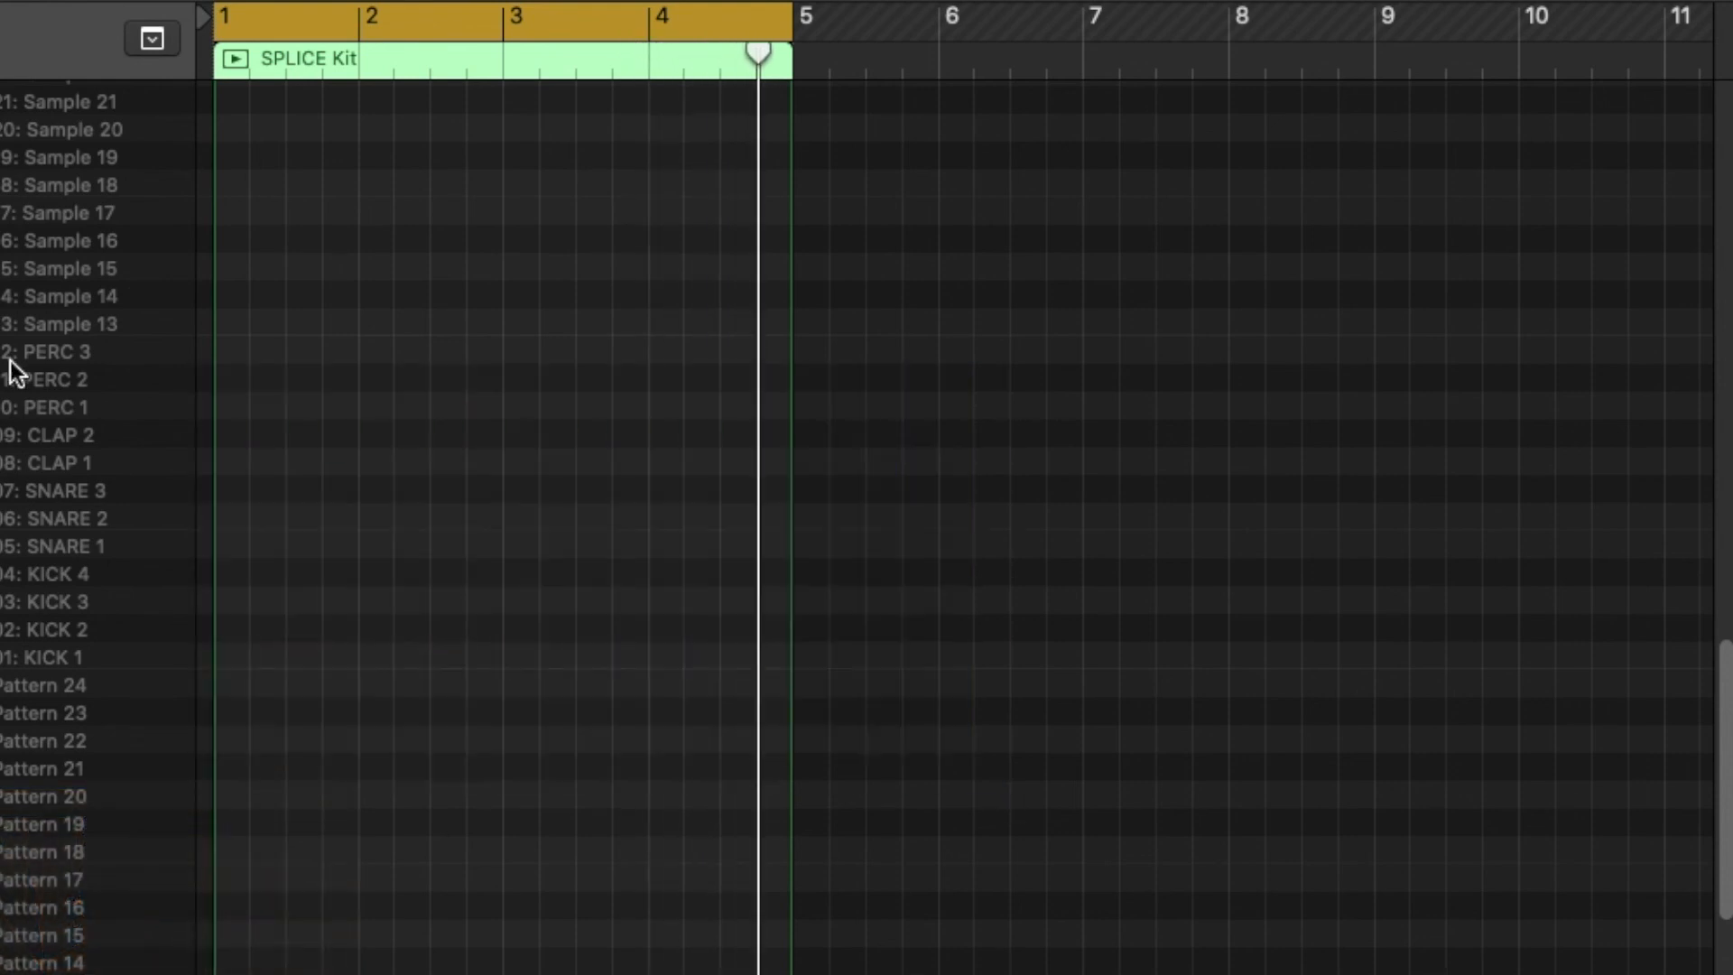
{"action": "key", "text": "super+Right"}
{"action": "key", "text": "super+Right"}
{"action": "scroll", "coordinate": [517, 710], "scroll_direction": "left", "scroll_amount": 5}
{"action": "key", "text": "super+Right"}
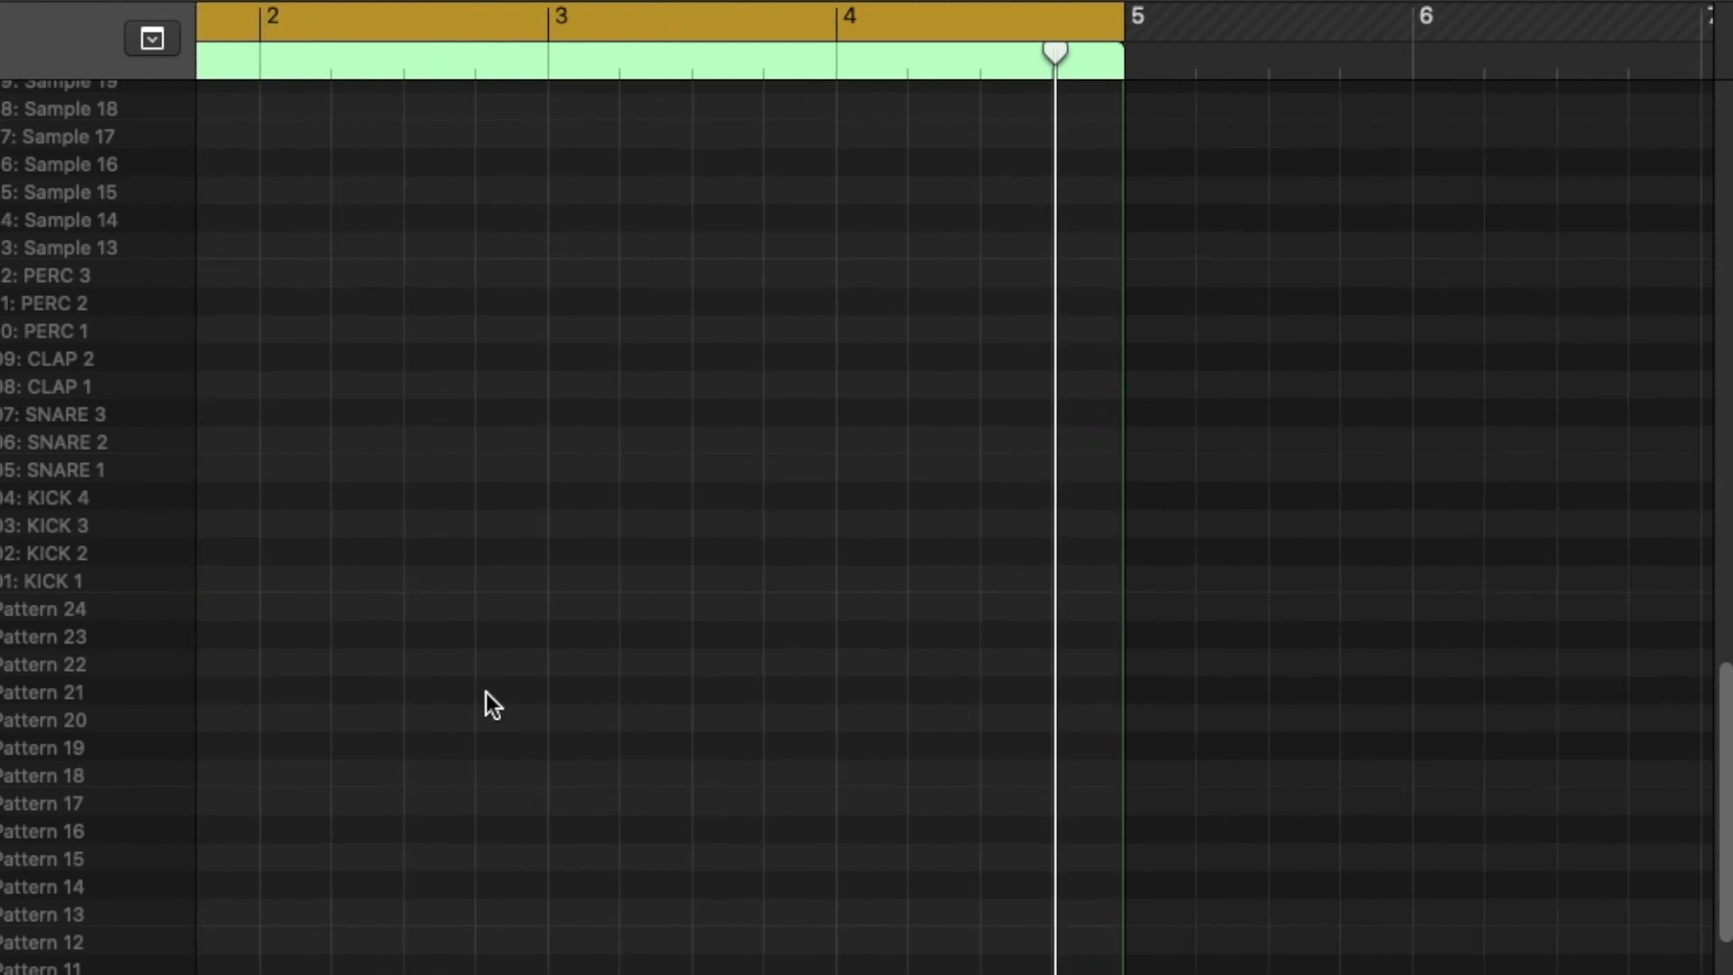
{"action": "scroll", "coordinate": [488, 691], "scroll_direction": "left", "scroll_amount": 4}
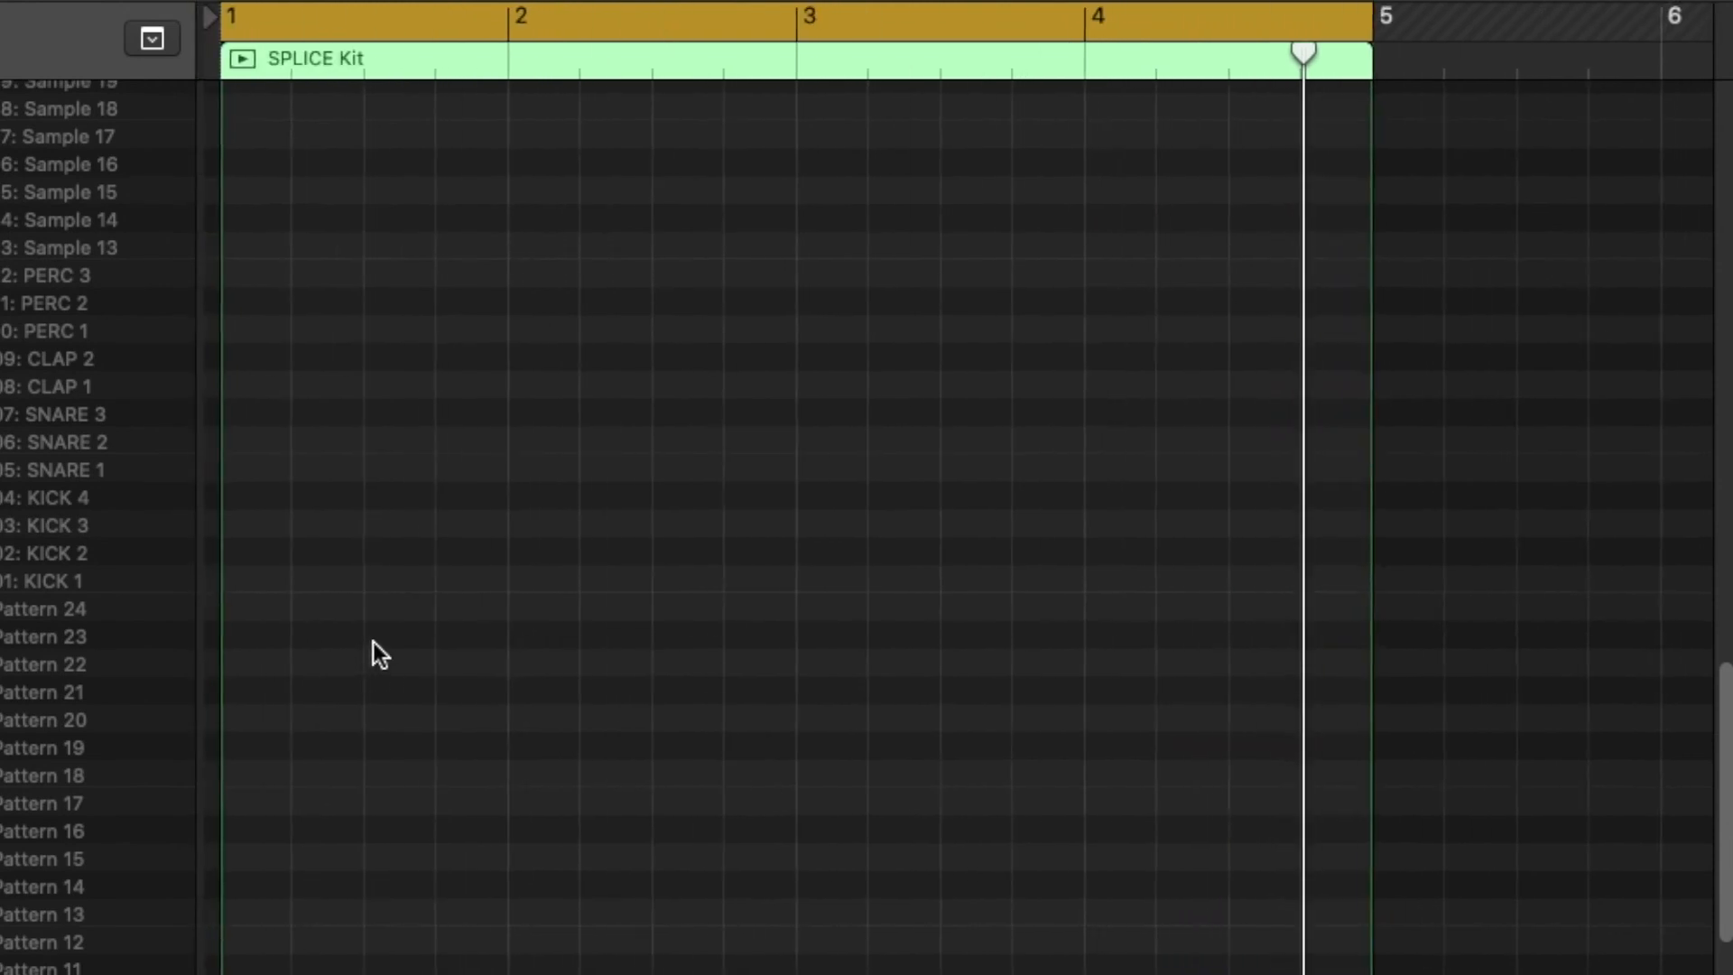
{"action": "left_click", "coordinate": [229, 582]}
{"action": "left_click", "coordinate": [269, 574]}
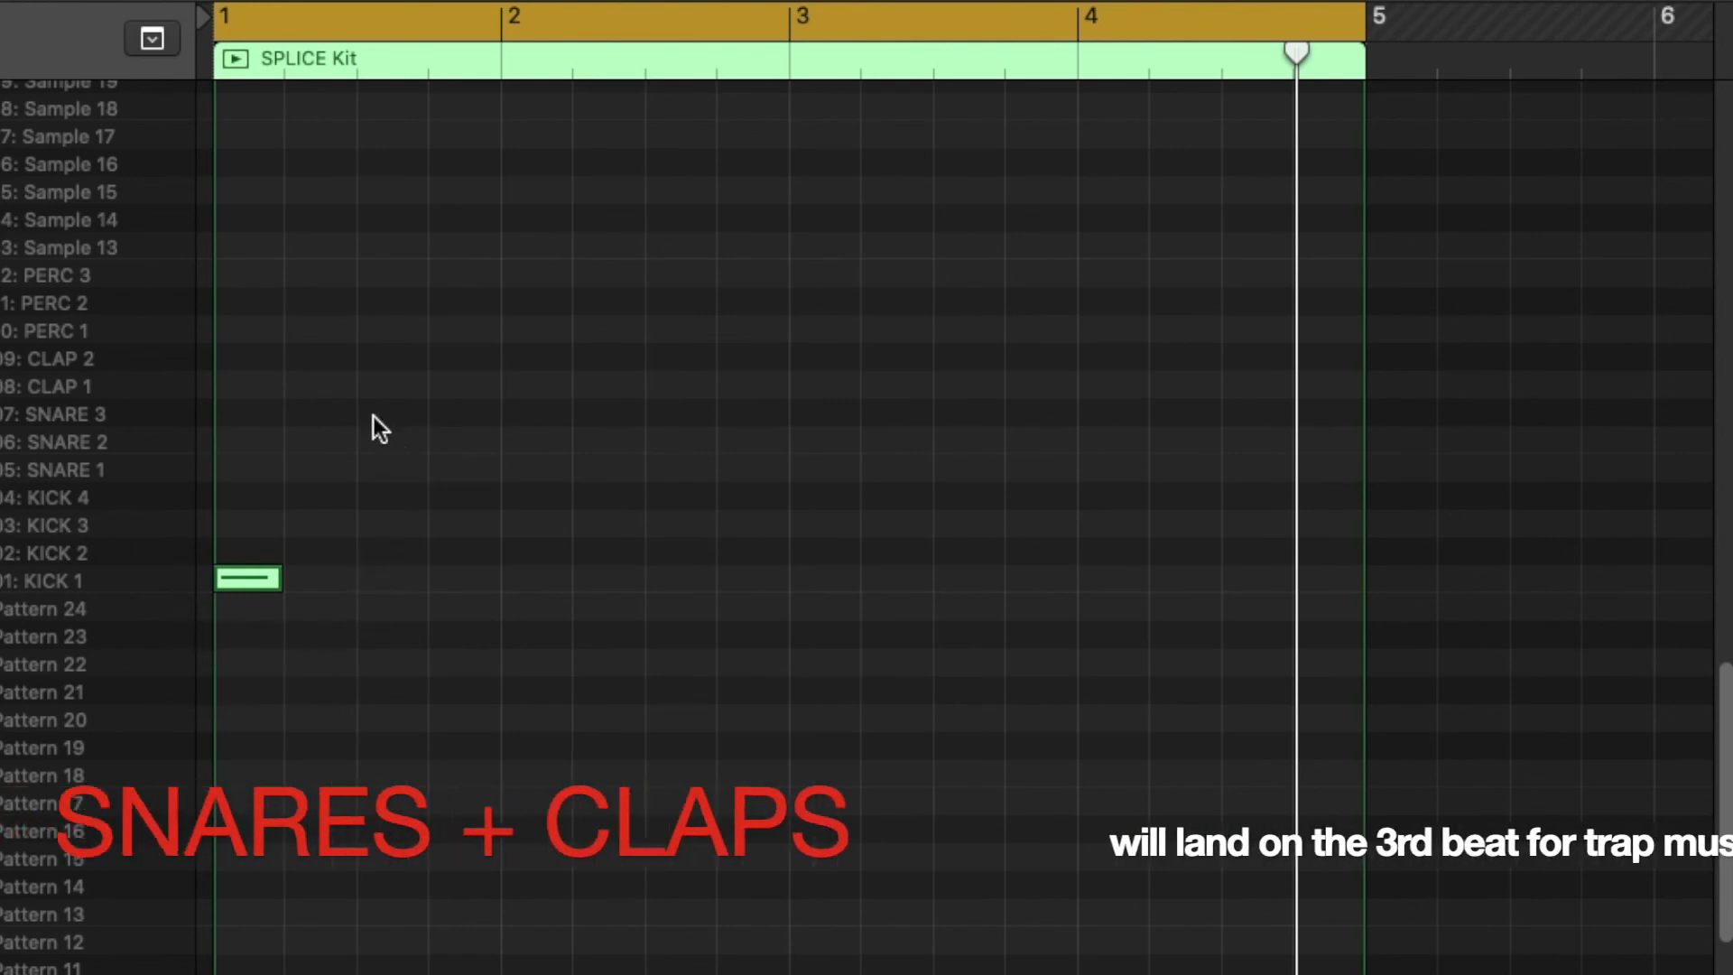
{"action": "key", "text": "super+Right"}
{"action": "scroll", "coordinate": [343, 418], "scroll_direction": "left", "scroll_amount": 5}
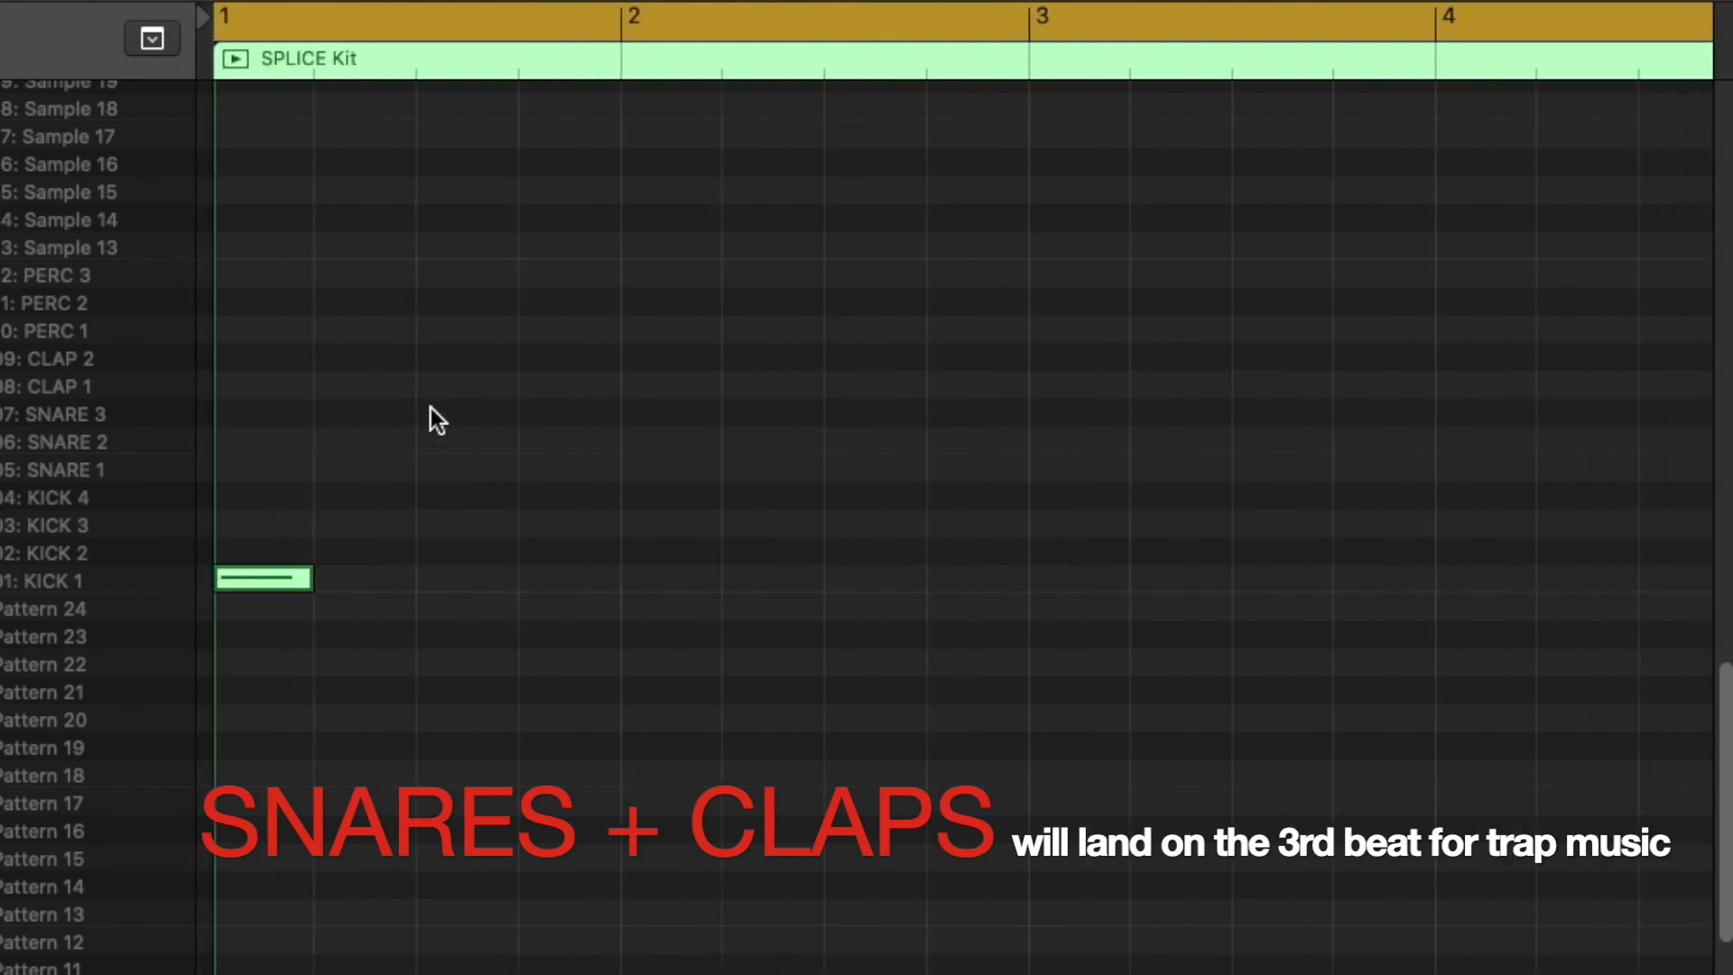
{"action": "key", "text": "super+Right"}
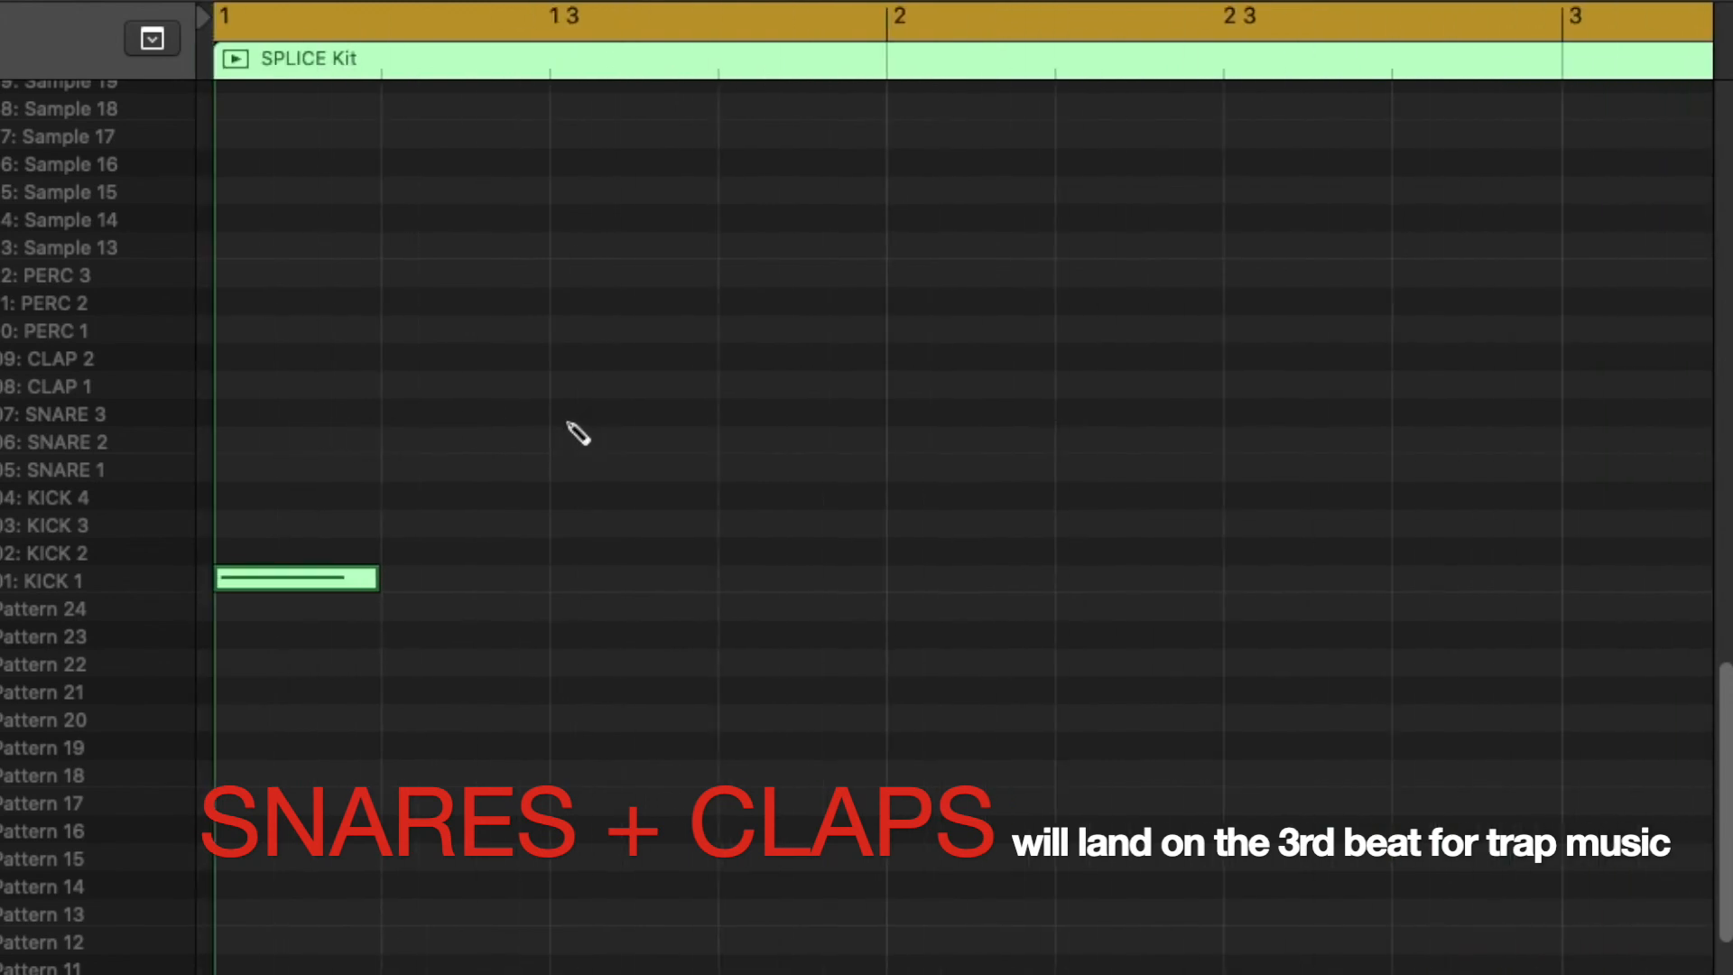
{"action": "left_click", "coordinate": [575, 411]}
{"action": "mouse_move", "coordinate": [590, 404]}
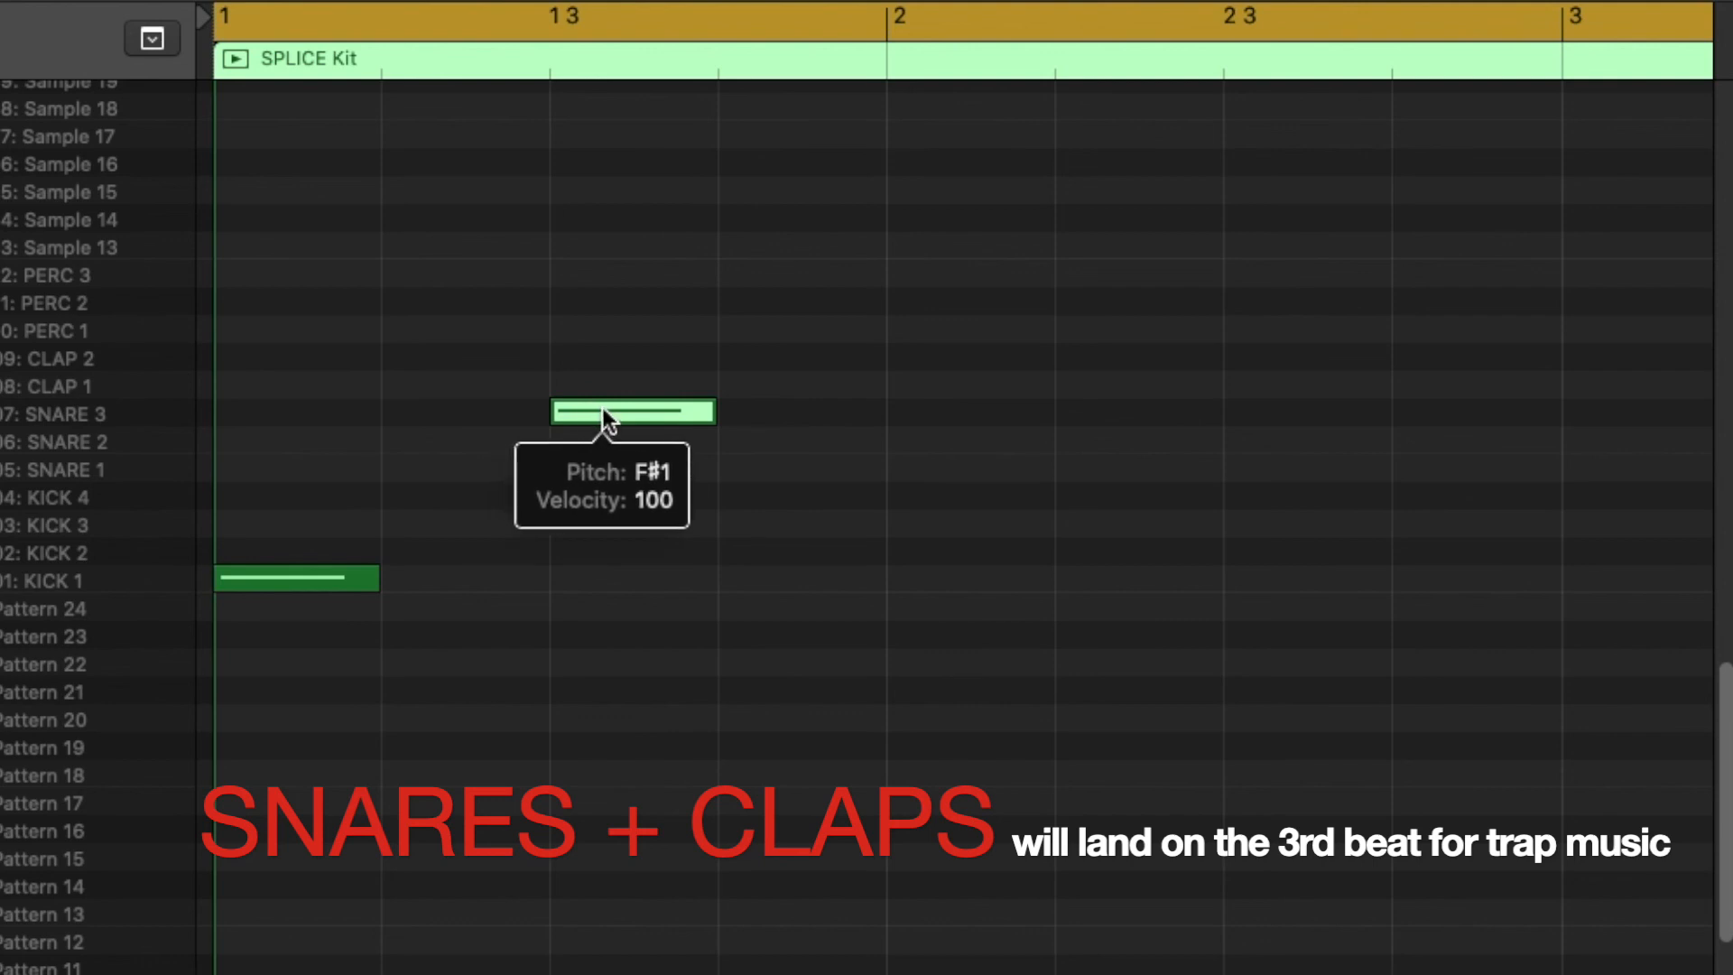
{"action": "key", "text": "Delete"}
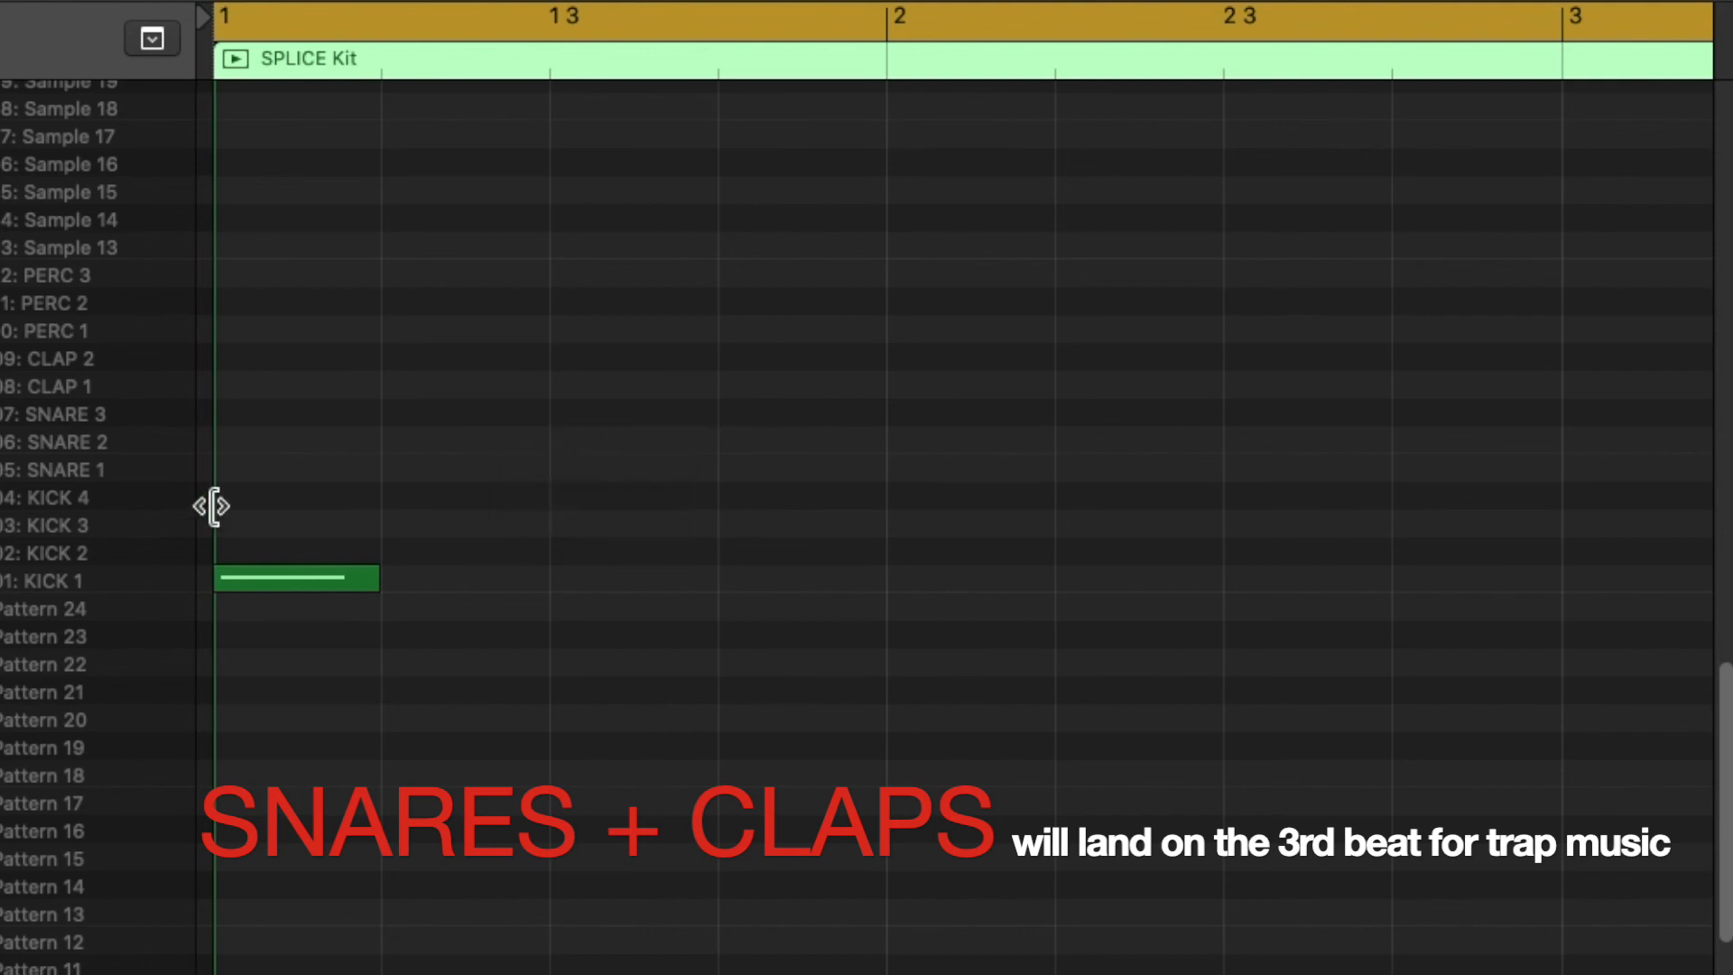
Add a one-beat CLAP 2 note on beat 3 of bar 1, leaving only the Piano Roll editor open
{"action": "left_click", "coordinate": [620, 386]}
{"action": "left_click_drag", "start_coordinate": [619, 382], "coordinate": [619, 360]}
{"action": "key", "text": "alt+e"}
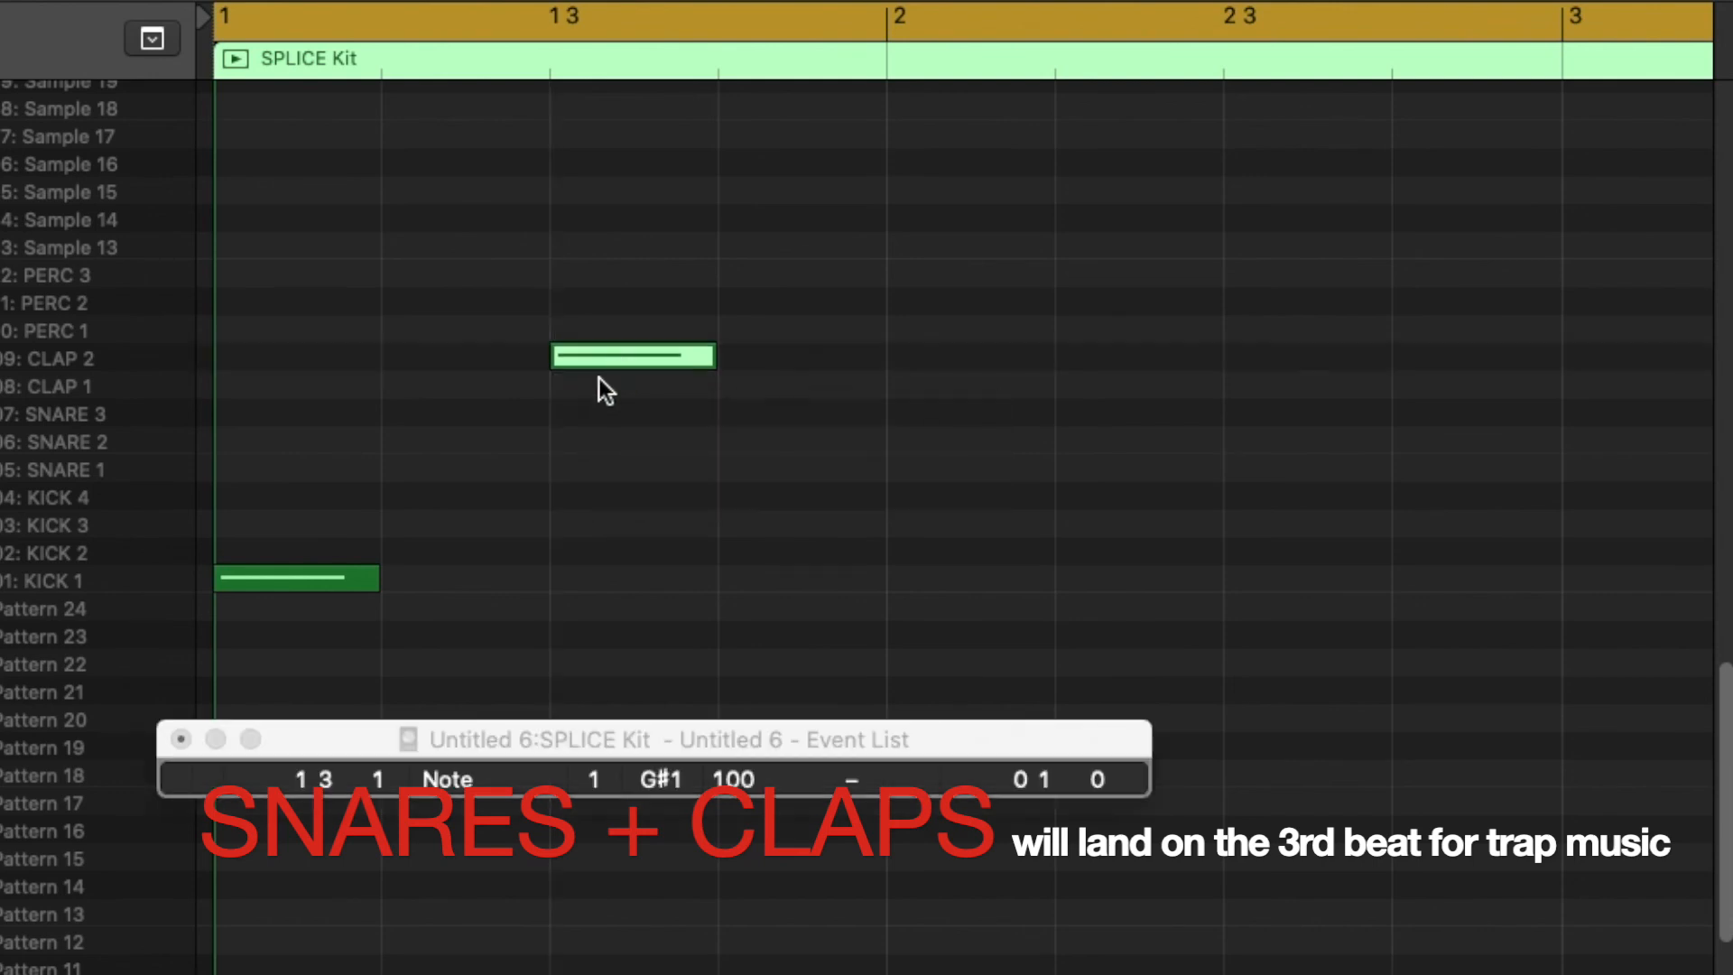
{"action": "left_click", "coordinate": [181, 739]}
{"action": "left_click", "coordinate": [987, 806]}
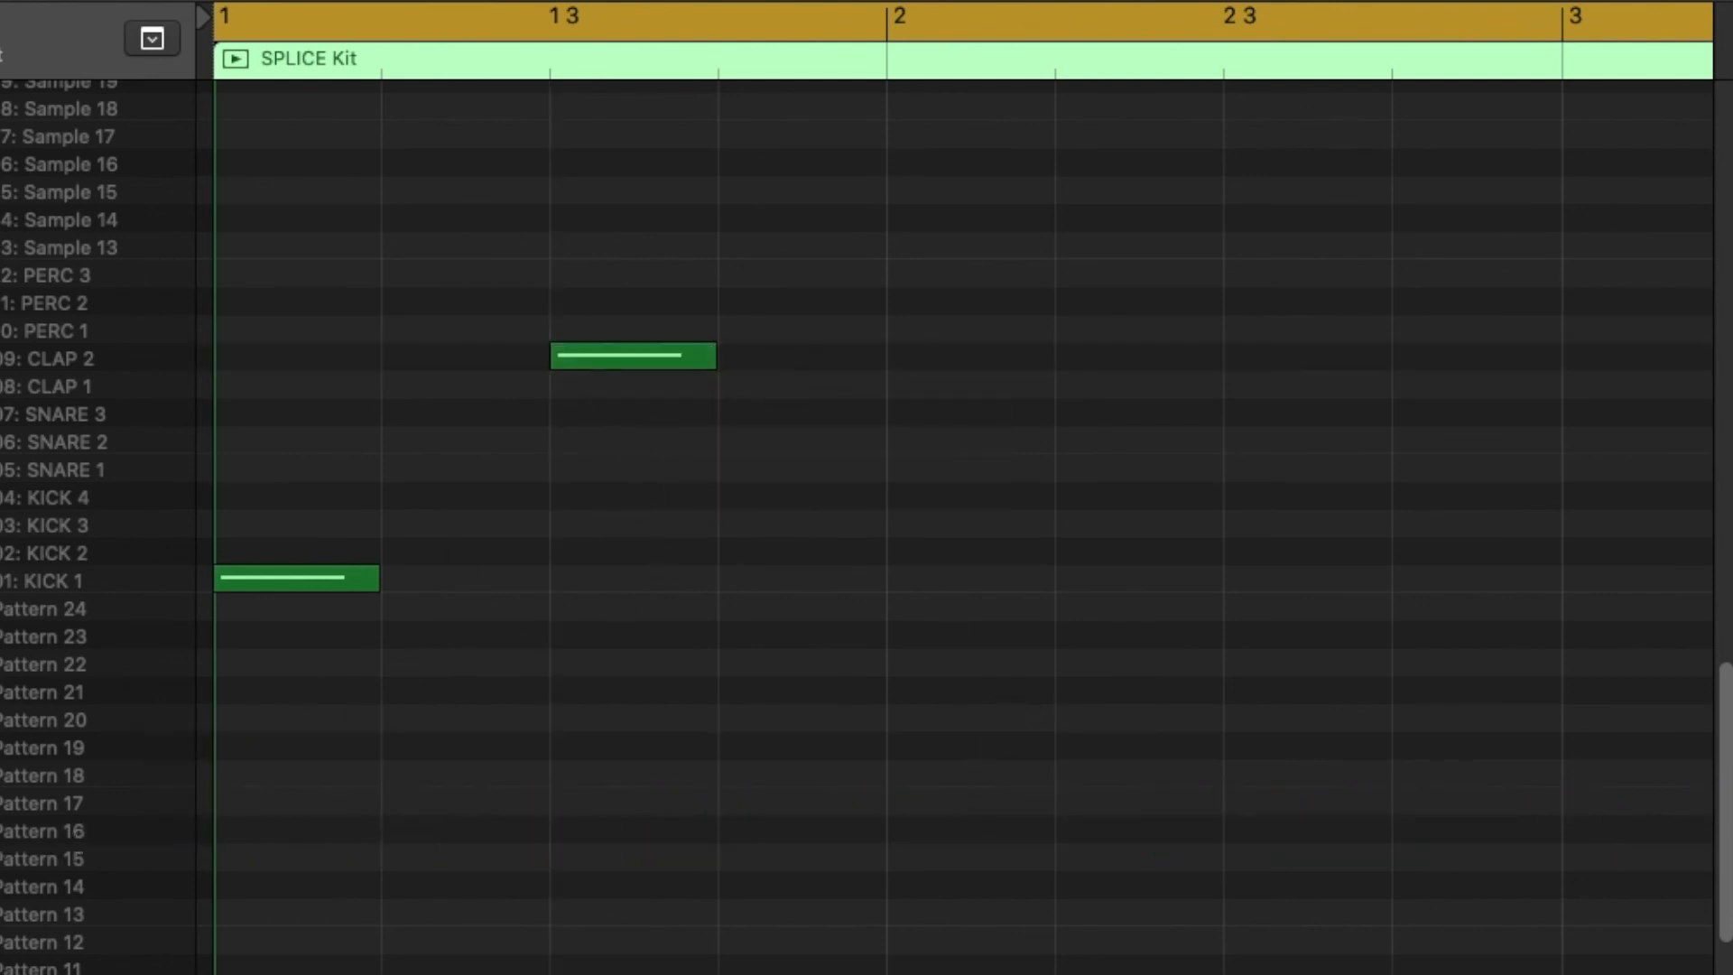
Play bar 1, and add a one-beat KICK 1 note on beat 2 and a one-beat CLAP 2 note on beat 3 of bar 2
{"action": "key", "text": "space"}
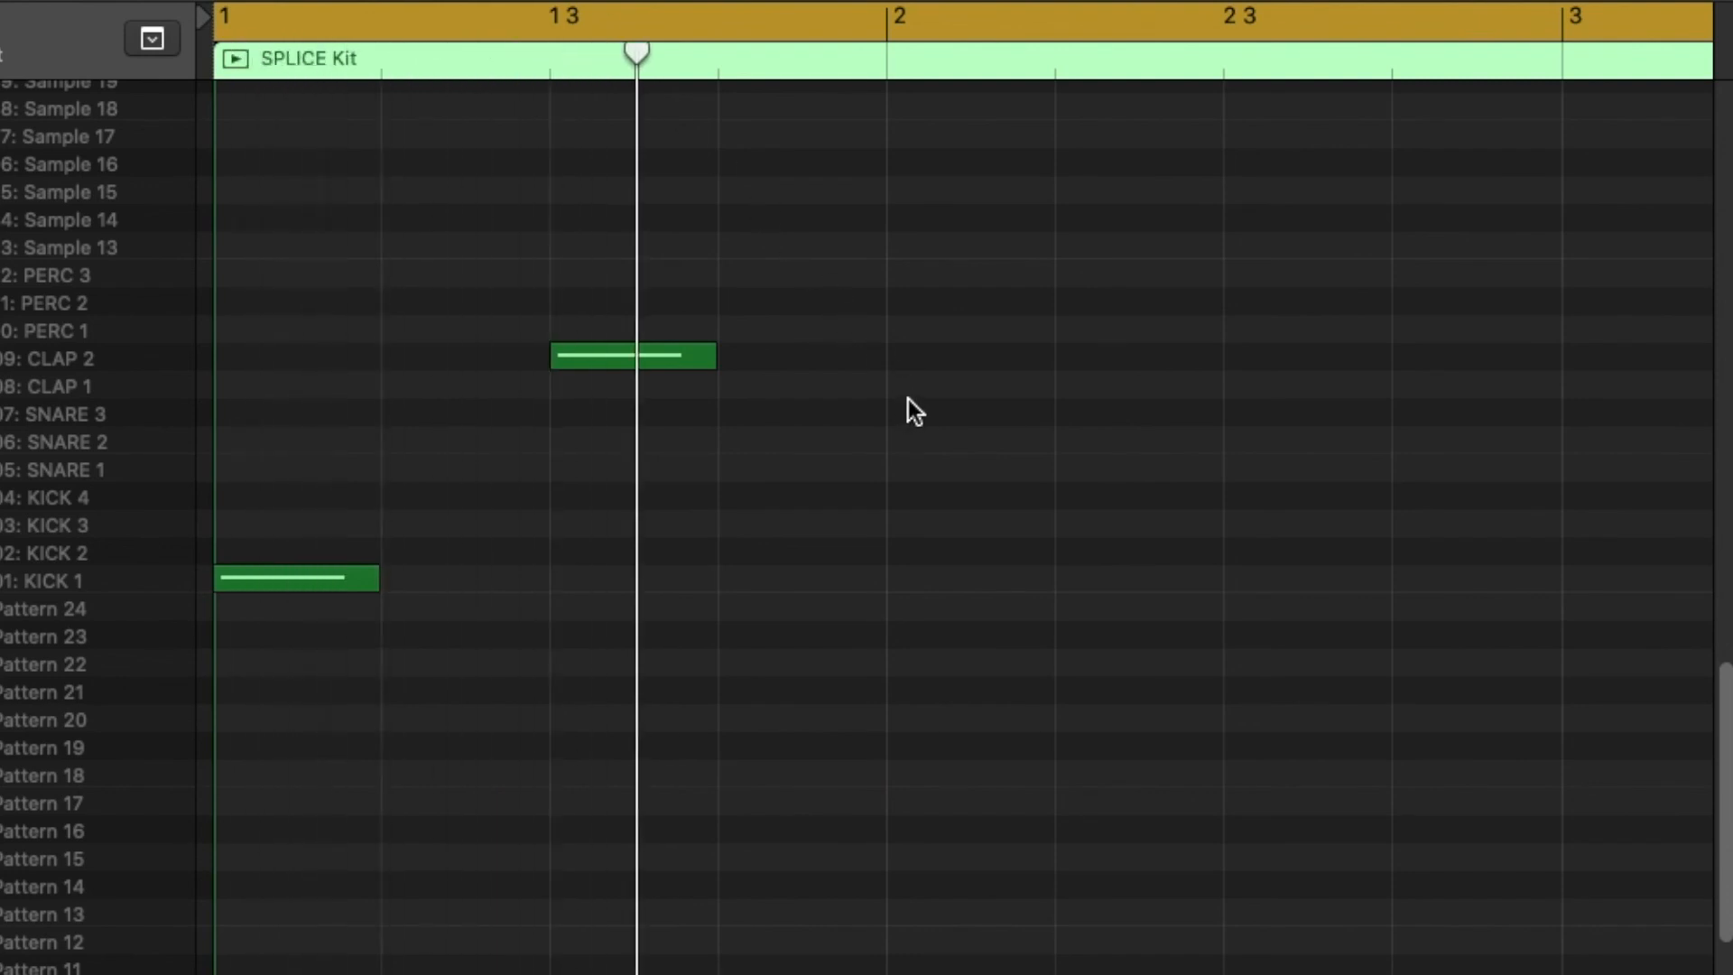
{"action": "left_click", "coordinate": [1116, 586]}
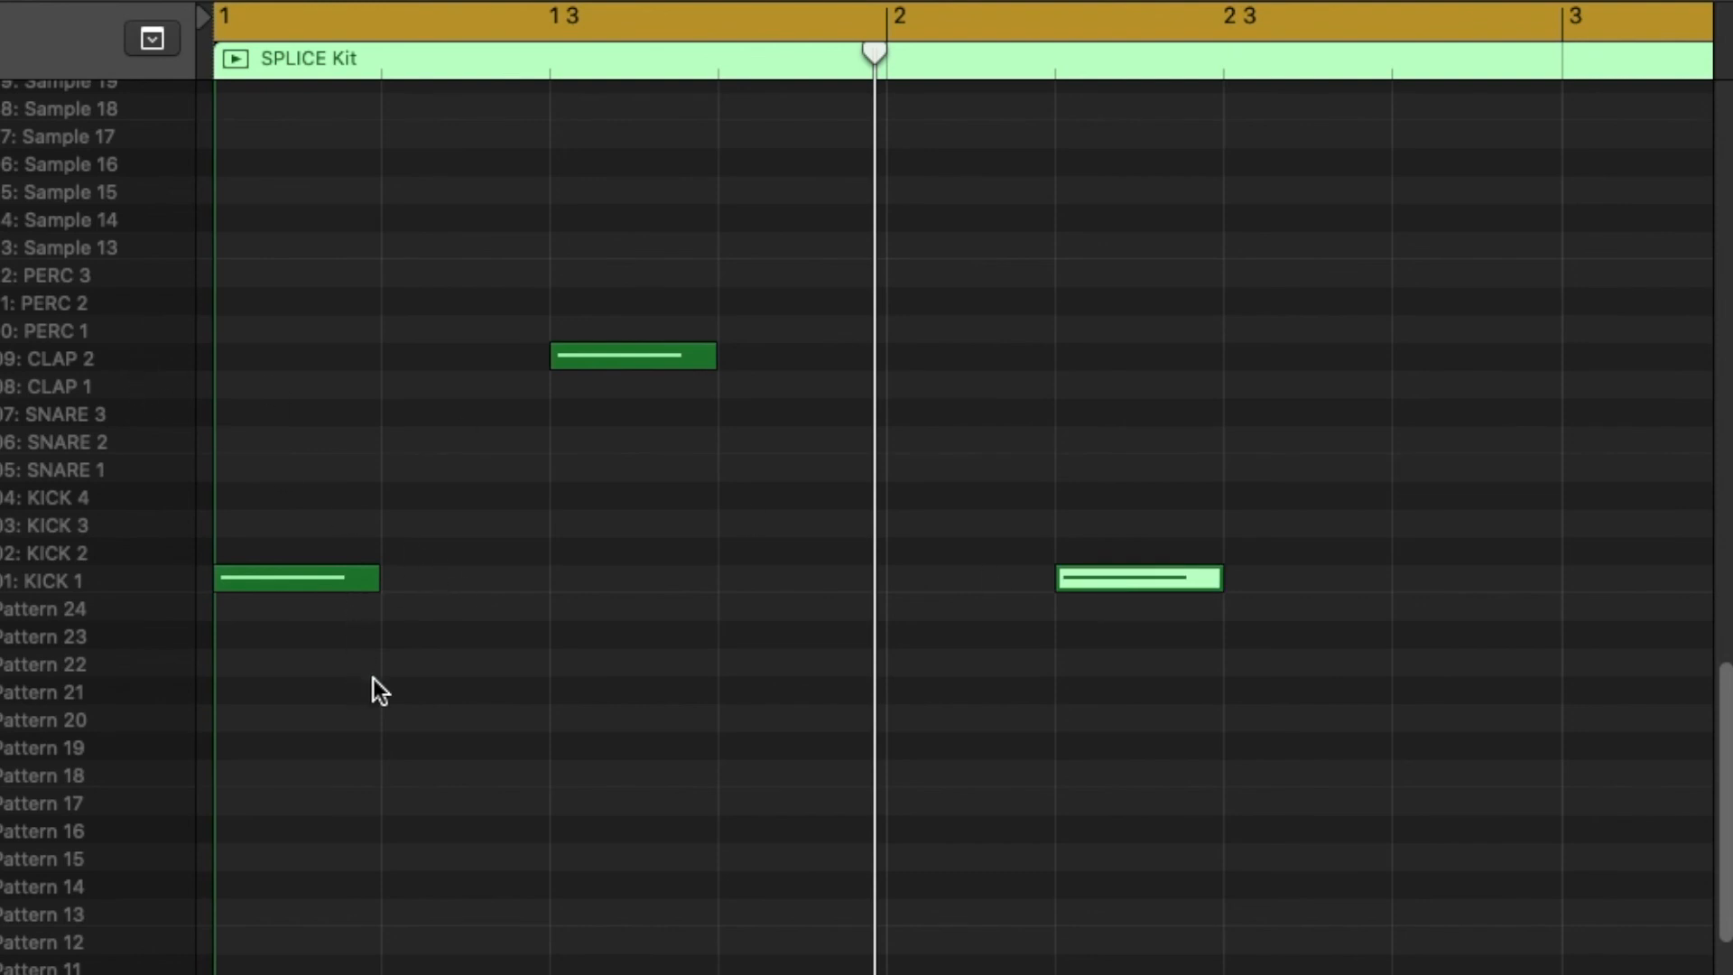
{"action": "left_click", "coordinate": [349, 777]}
{"action": "left_click", "coordinate": [342, 568]}
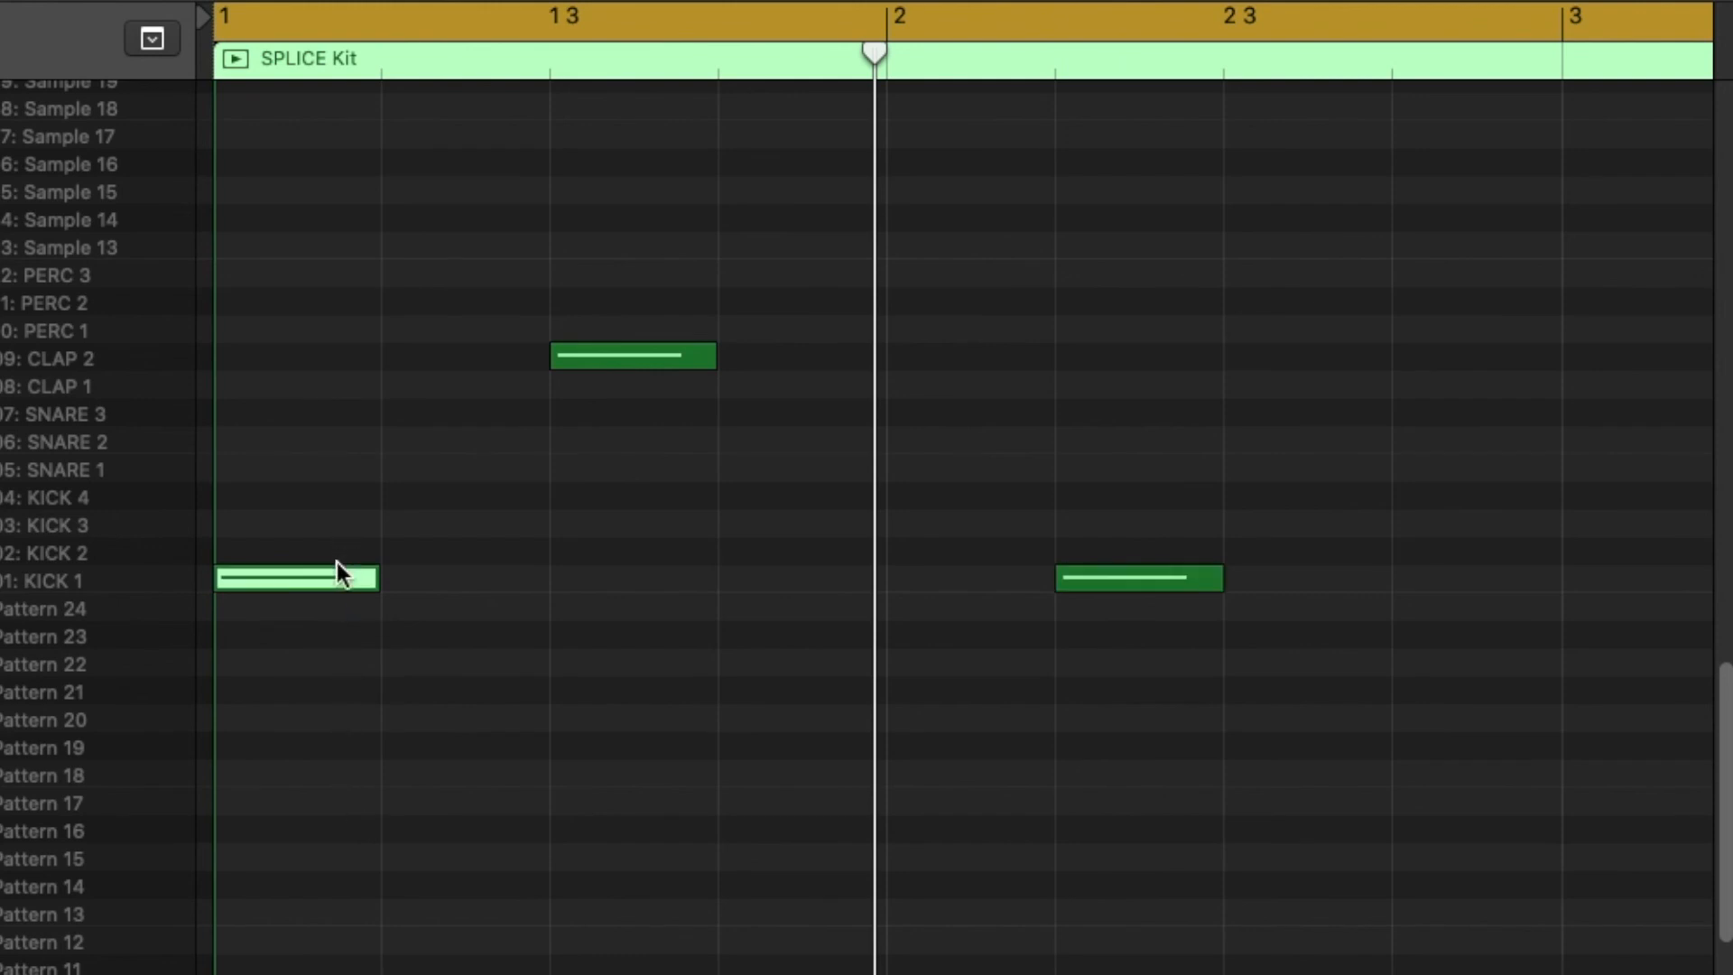
{"action": "left_click", "coordinate": [623, 354]}
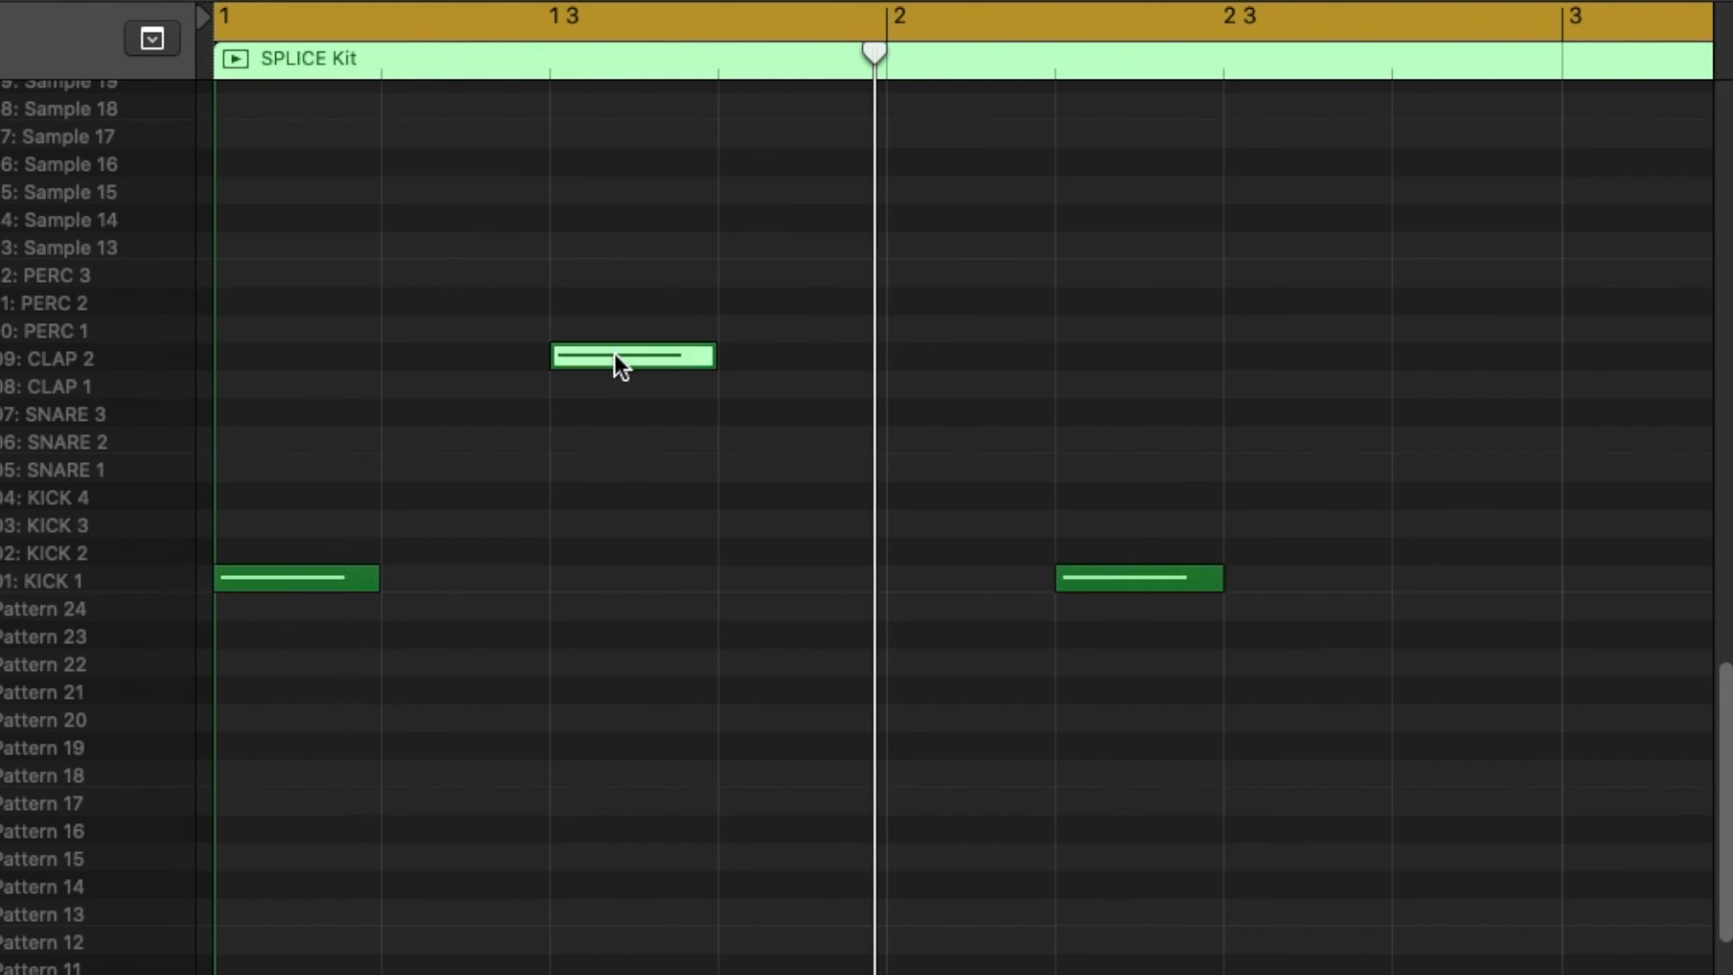
{"action": "scroll", "coordinate": [1134, 447], "scroll_direction": "right", "scroll_amount": 2}
{"action": "left_click", "coordinate": [1216, 364]}
{"action": "scroll", "coordinate": [1164, 505], "scroll_direction": "right", "scroll_amount": 2}
{"action": "scroll", "coordinate": [1065, 613], "scroll_direction": "down", "scroll_amount": 1}
{"action": "left_click", "coordinate": [1005, 568]}
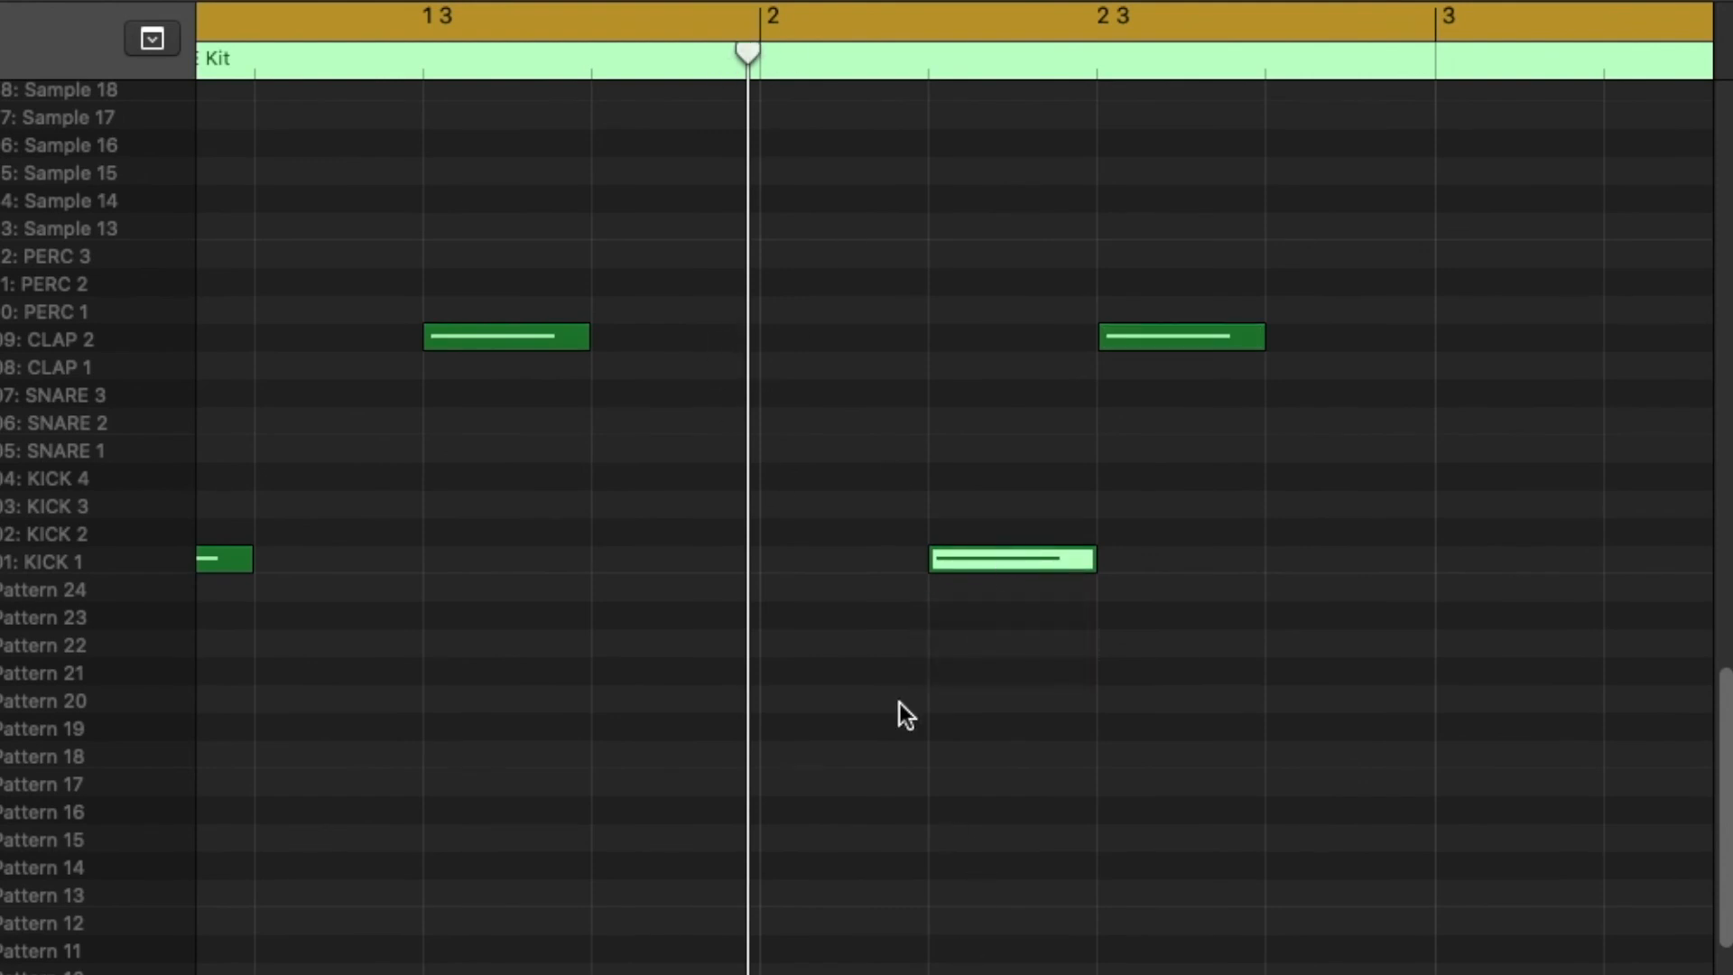
Copy the four kick and clap notes of bars 1 and 2 into bars 3 and 4 and play the pattern
{"action": "key", "text": "space"}
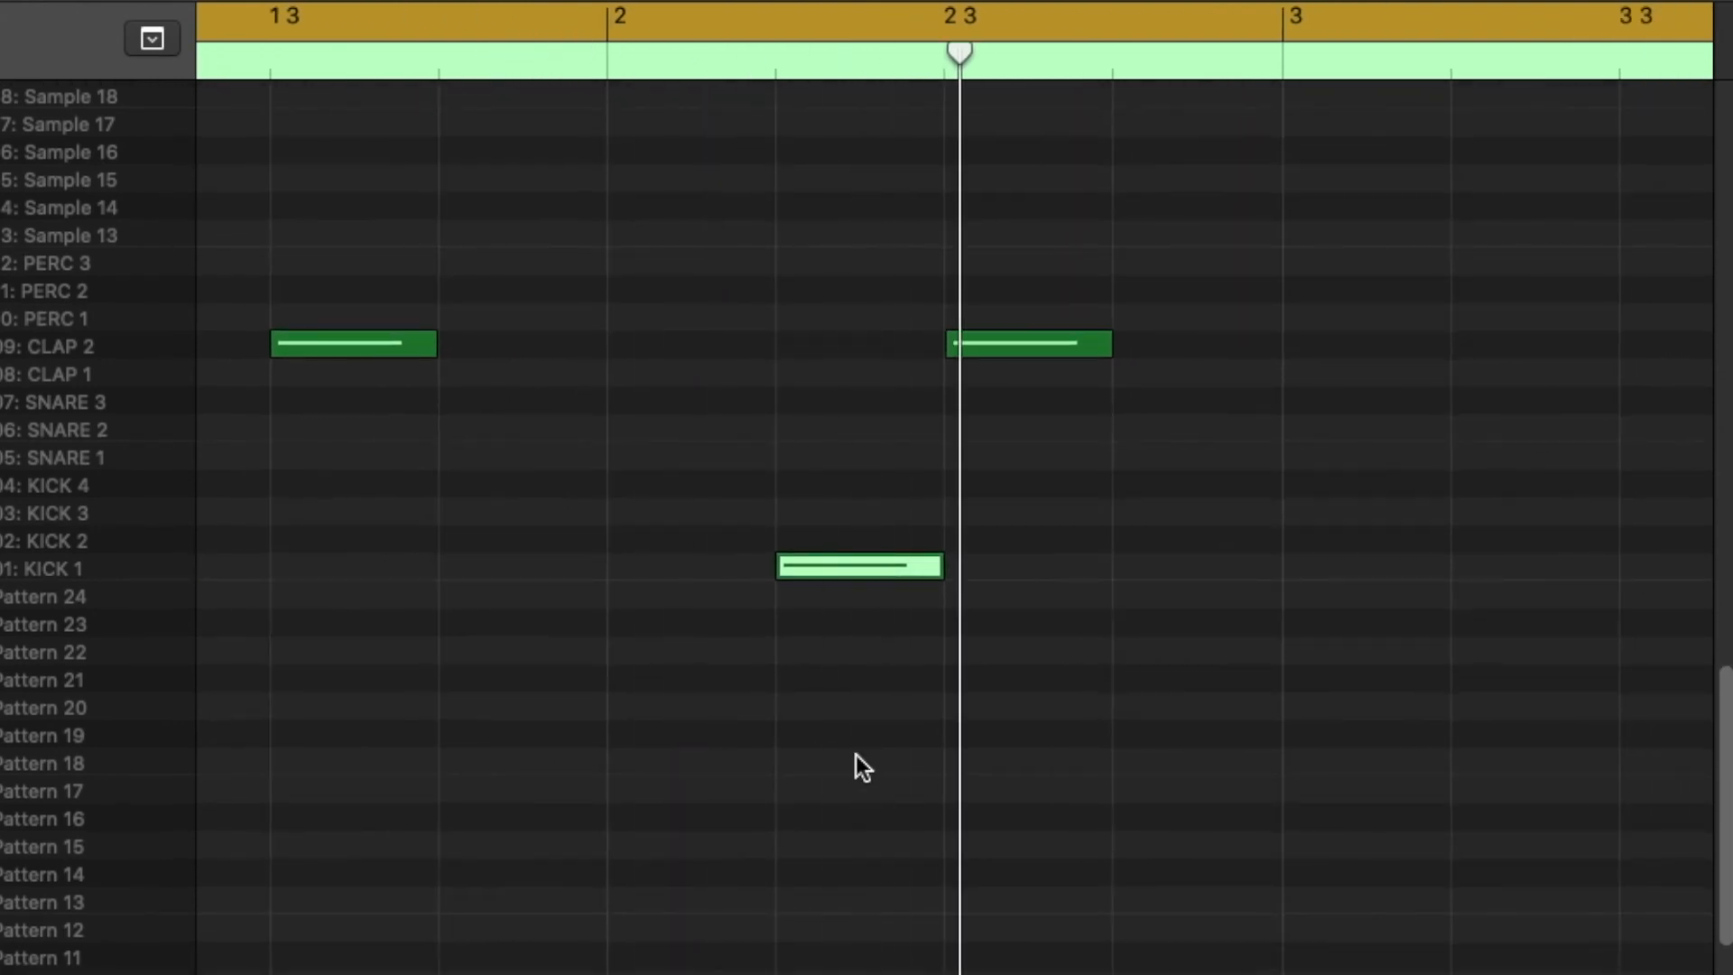
{"action": "key", "text": "space"}
{"action": "key", "text": "super+Left"}
{"action": "key", "text": "super+Left"}
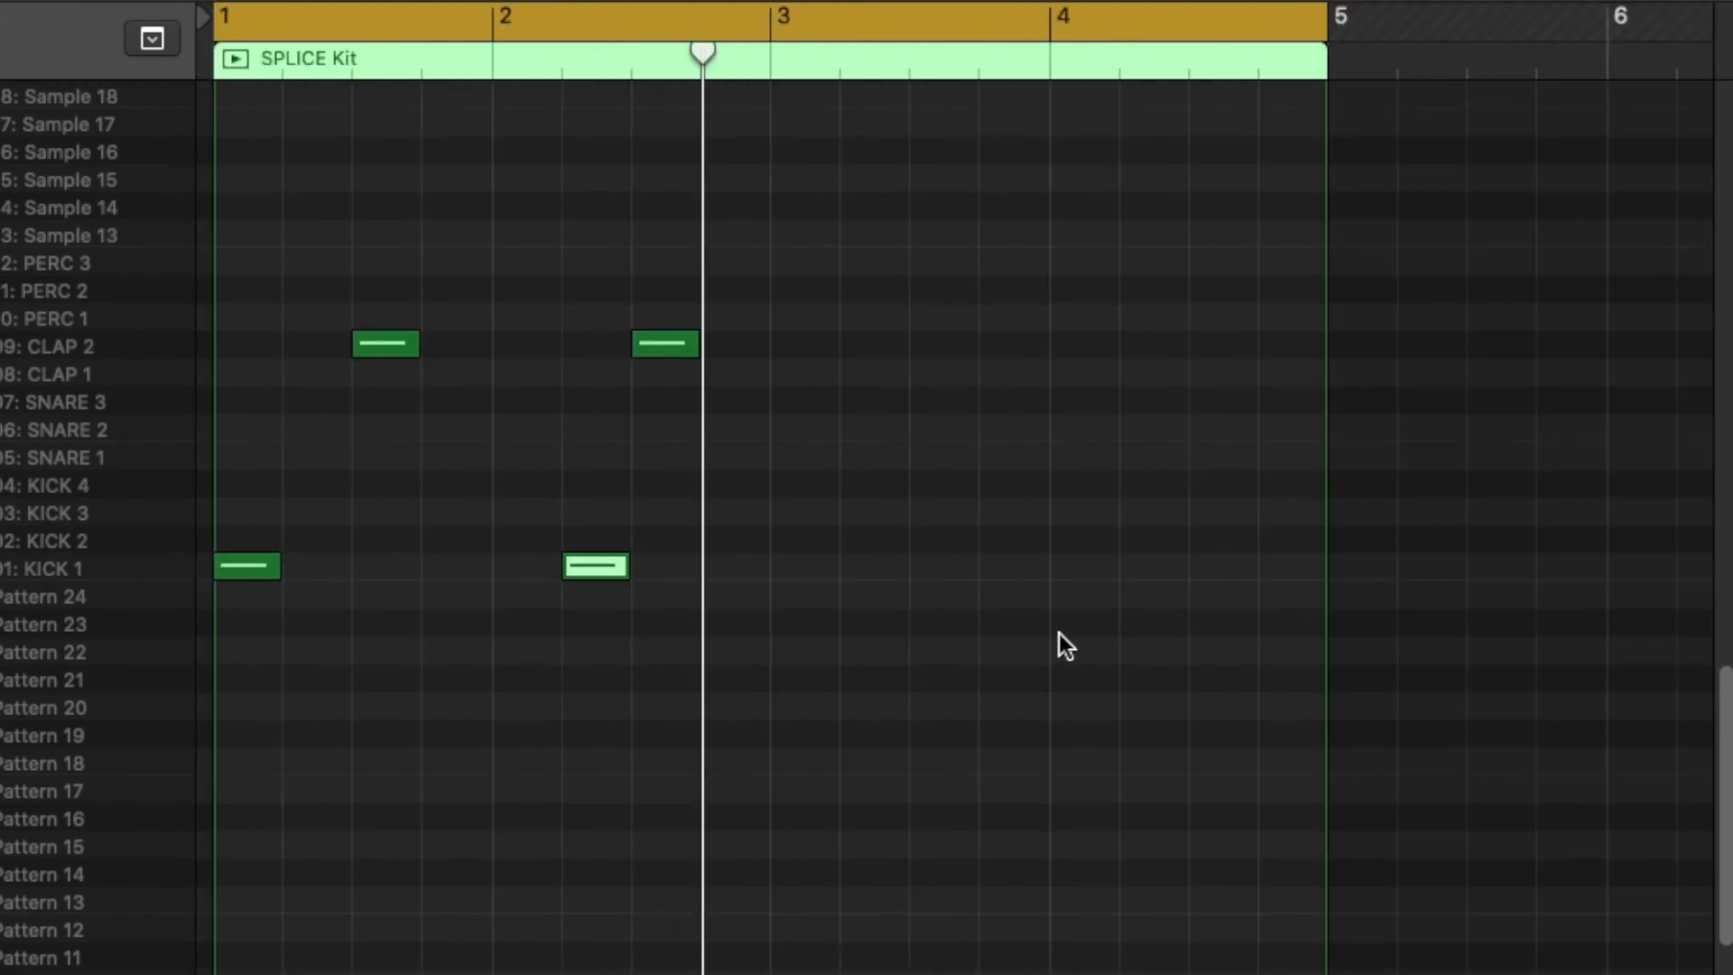
{"action": "left_click_drag", "start_coordinate": [778, 689], "coordinate": [277, 305]}
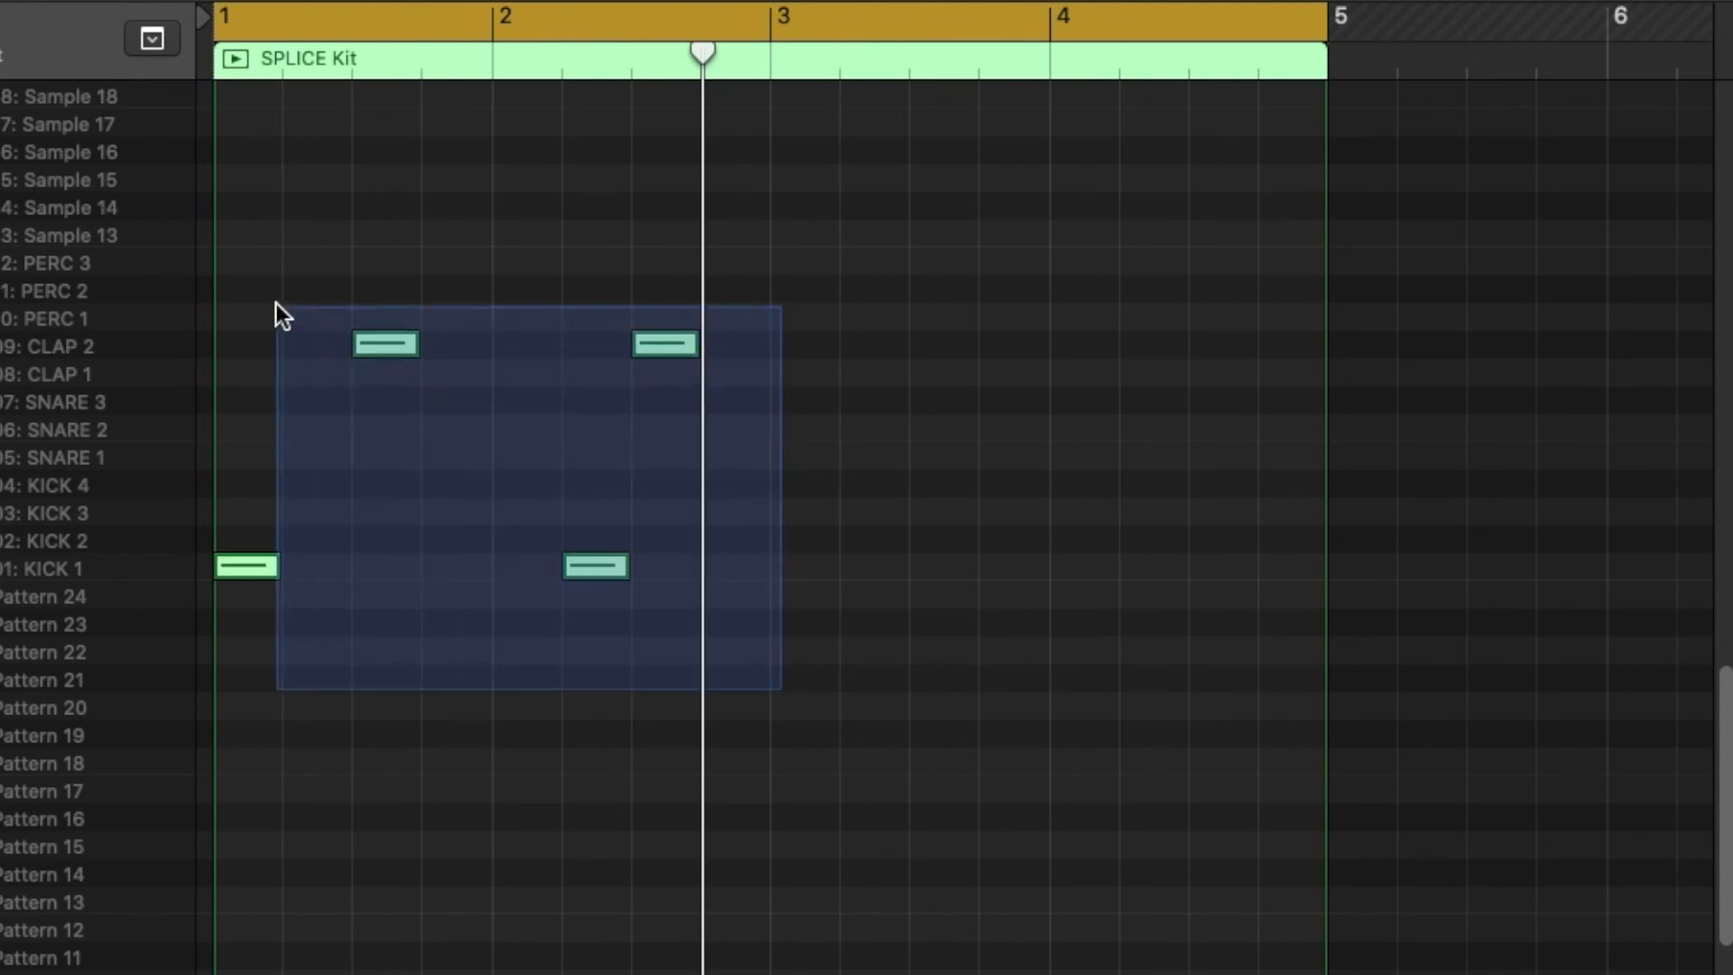
{"action": "left_click_drag", "start_coordinate": [242, 563], "coordinate": [813, 570]}
{"action": "key", "text": "space"}
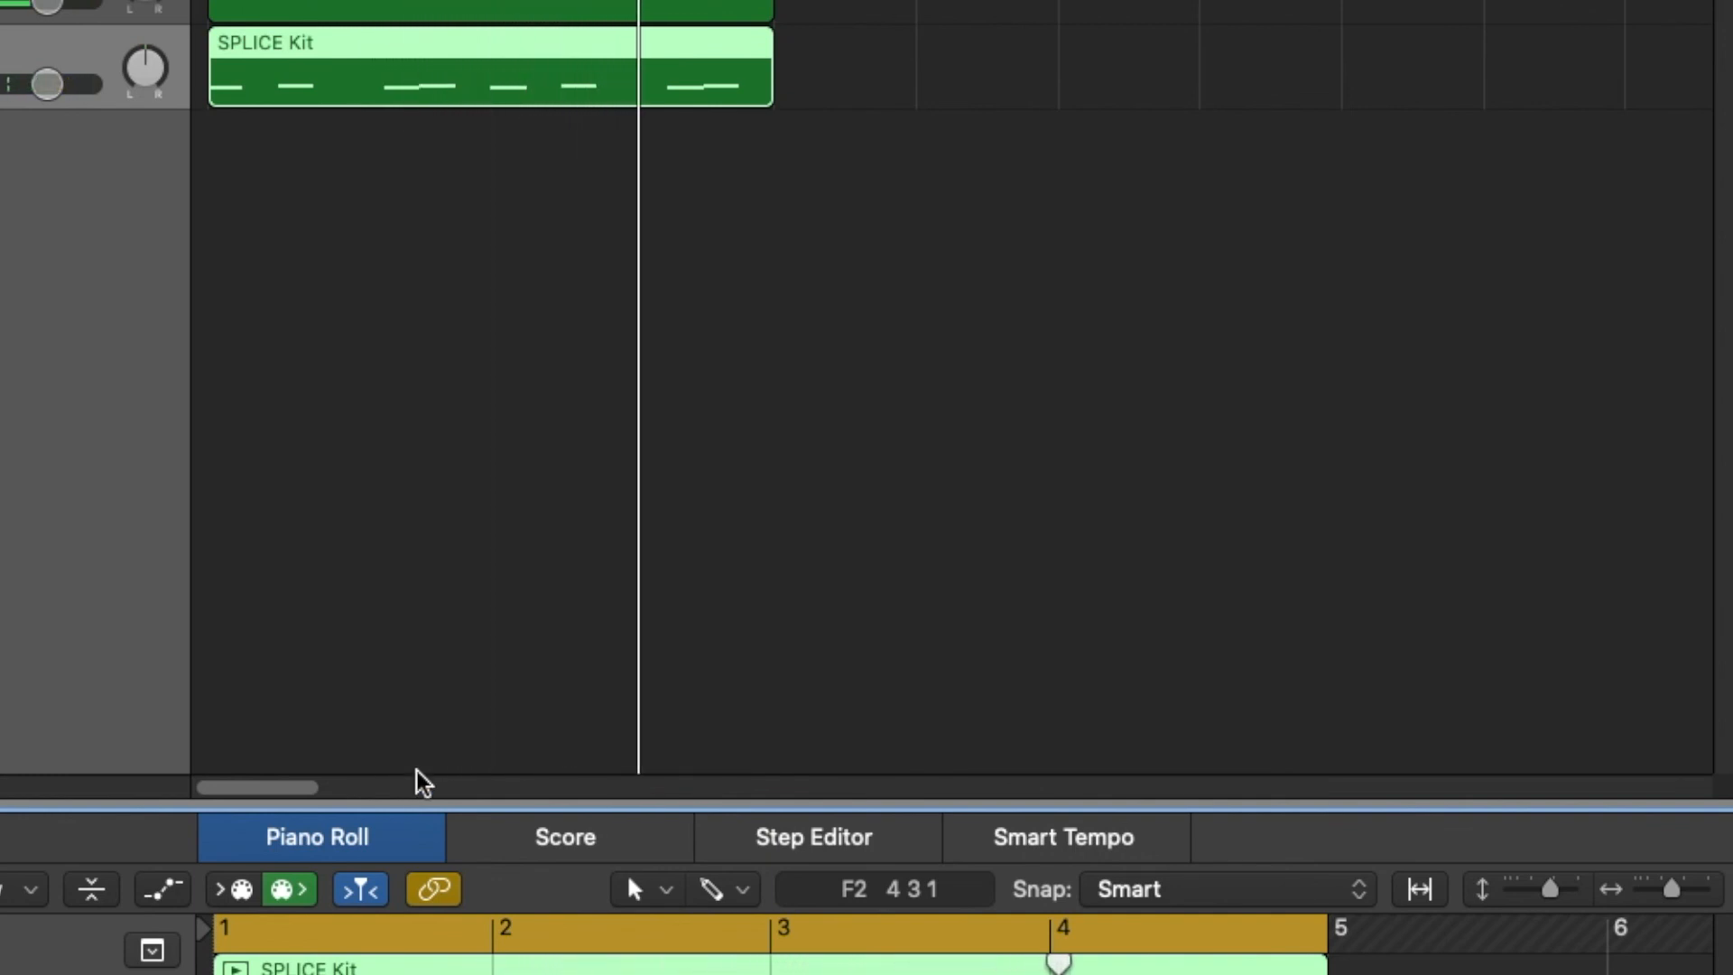
Enlarge the Piano Roll and look over the kick and clap notes in bars 1 to 3 during playback
{"action": "left_click_drag", "start_coordinate": [250, 801], "coordinate": [286, 113]}
{"action": "scroll", "coordinate": [541, 641], "scroll_direction": "up", "scroll_amount": 5}
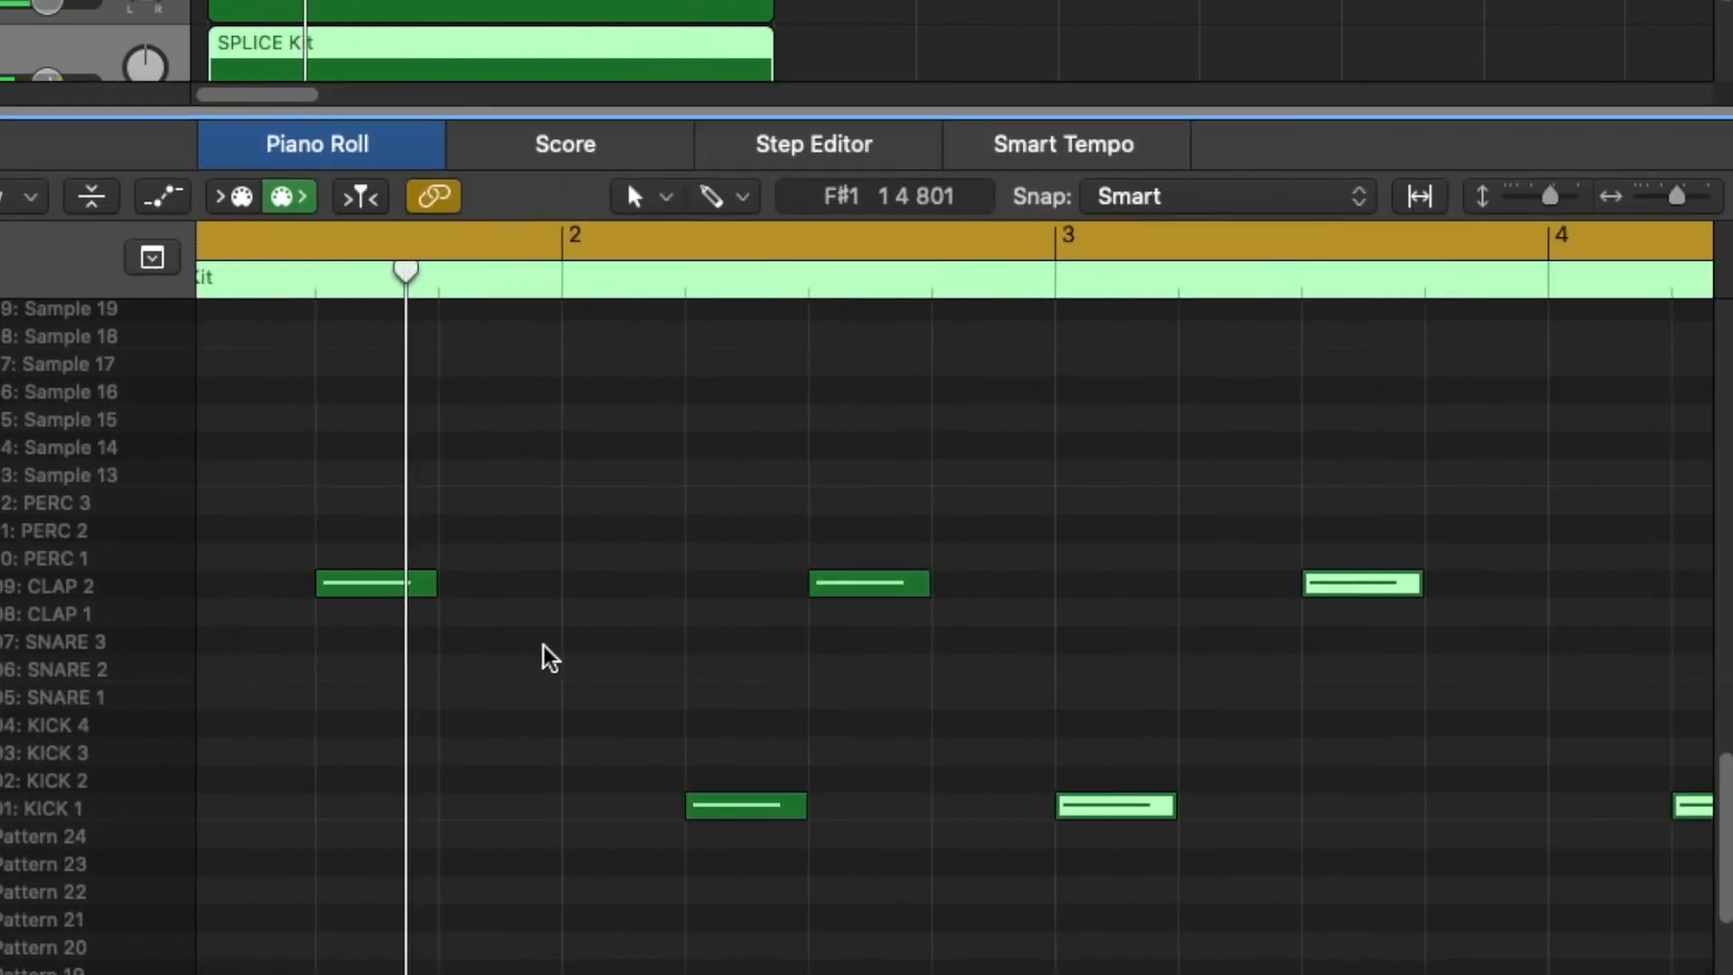
{"action": "scroll", "coordinate": [585, 663], "scroll_direction": "right", "scroll_amount": 2}
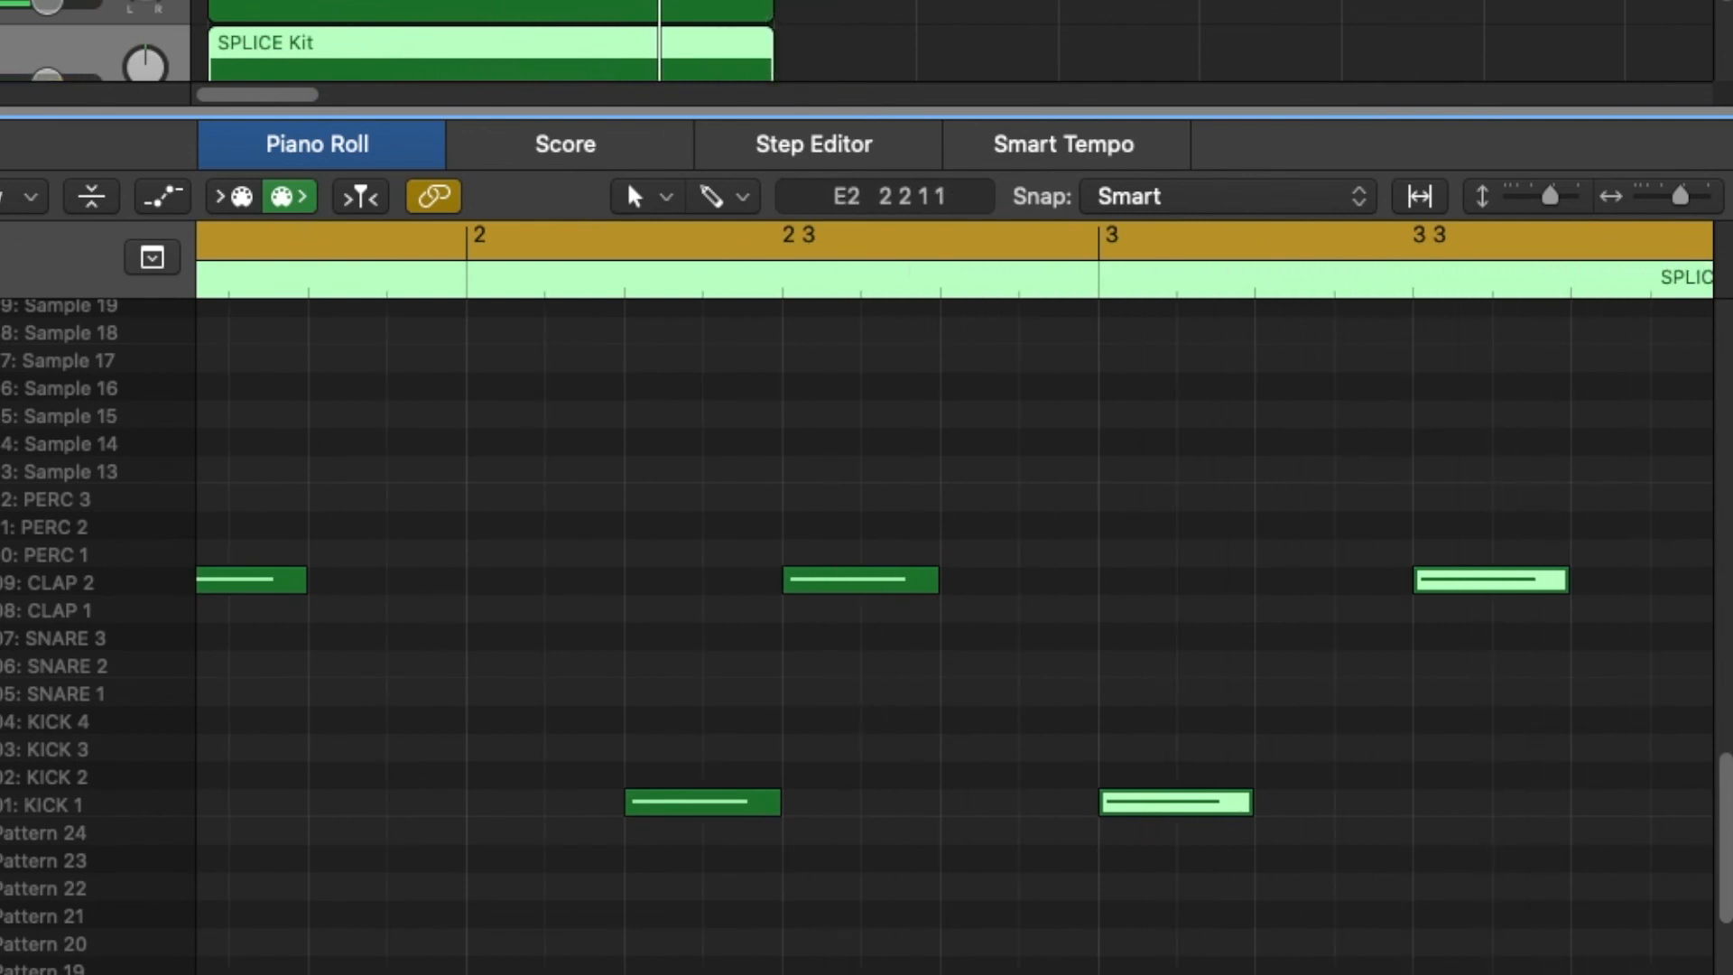
{"action": "scroll", "coordinate": [388, 588], "scroll_direction": "left", "scroll_amount": 5}
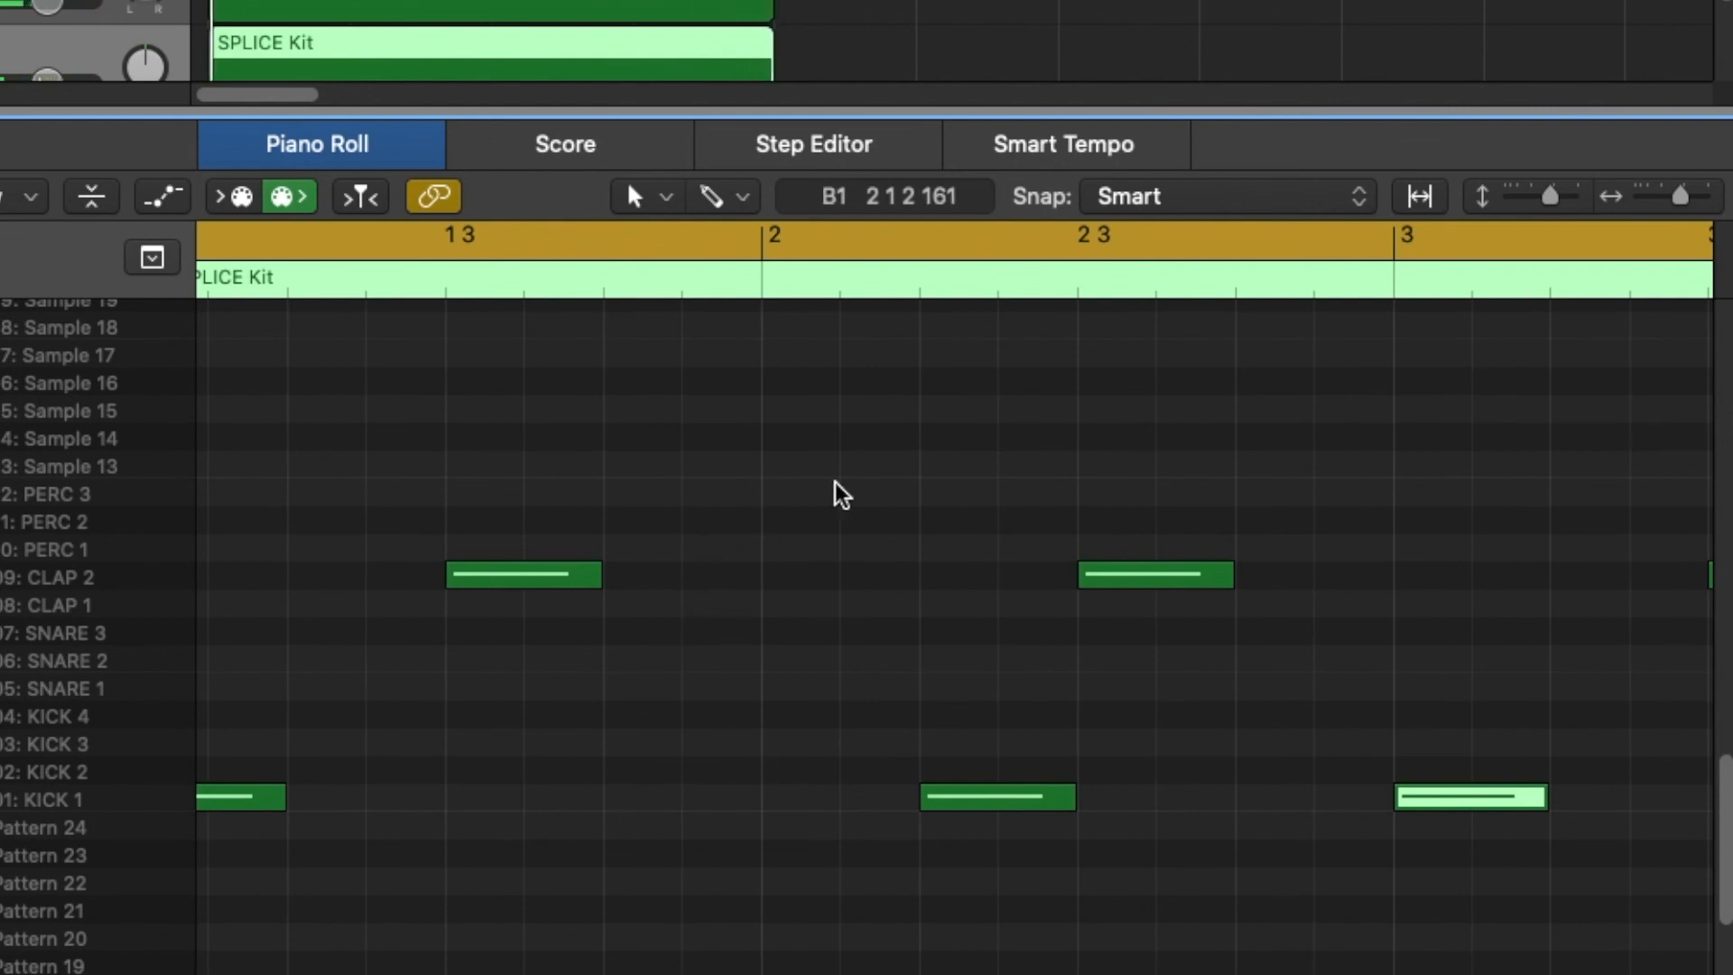
{"action": "scroll", "coordinate": [819, 570], "scroll_direction": "right", "scroll_amount": 4}
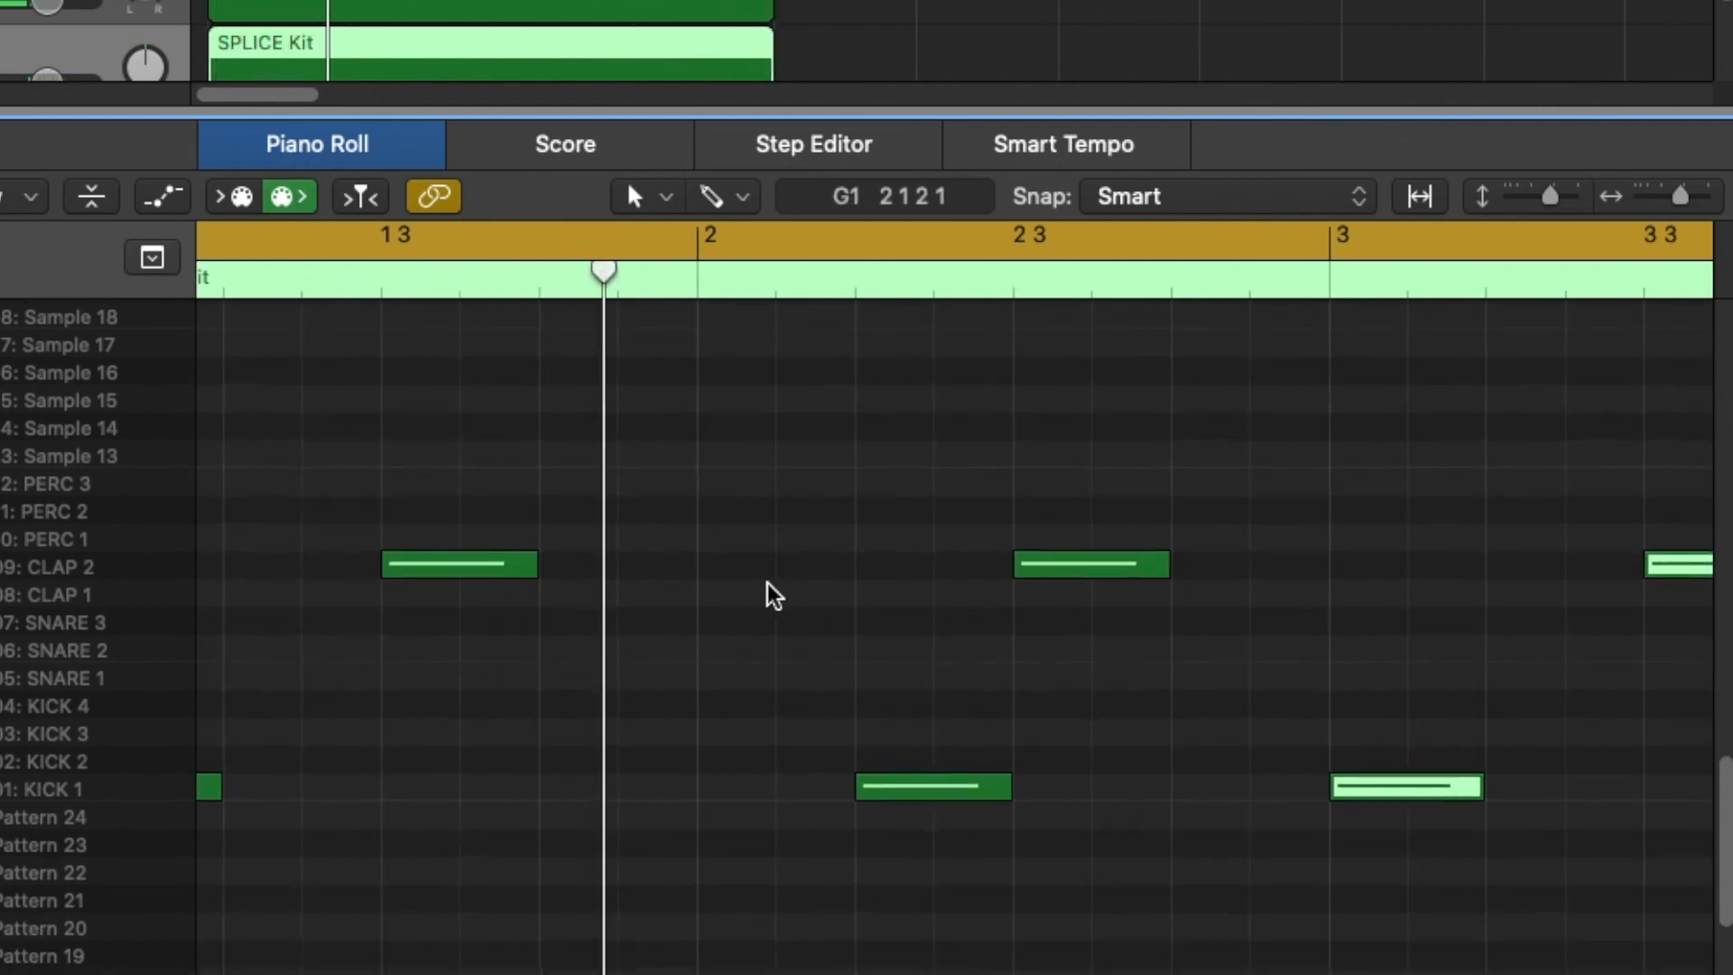
{"action": "scroll", "coordinate": [753, 588], "scroll_direction": "up", "scroll_amount": 1}
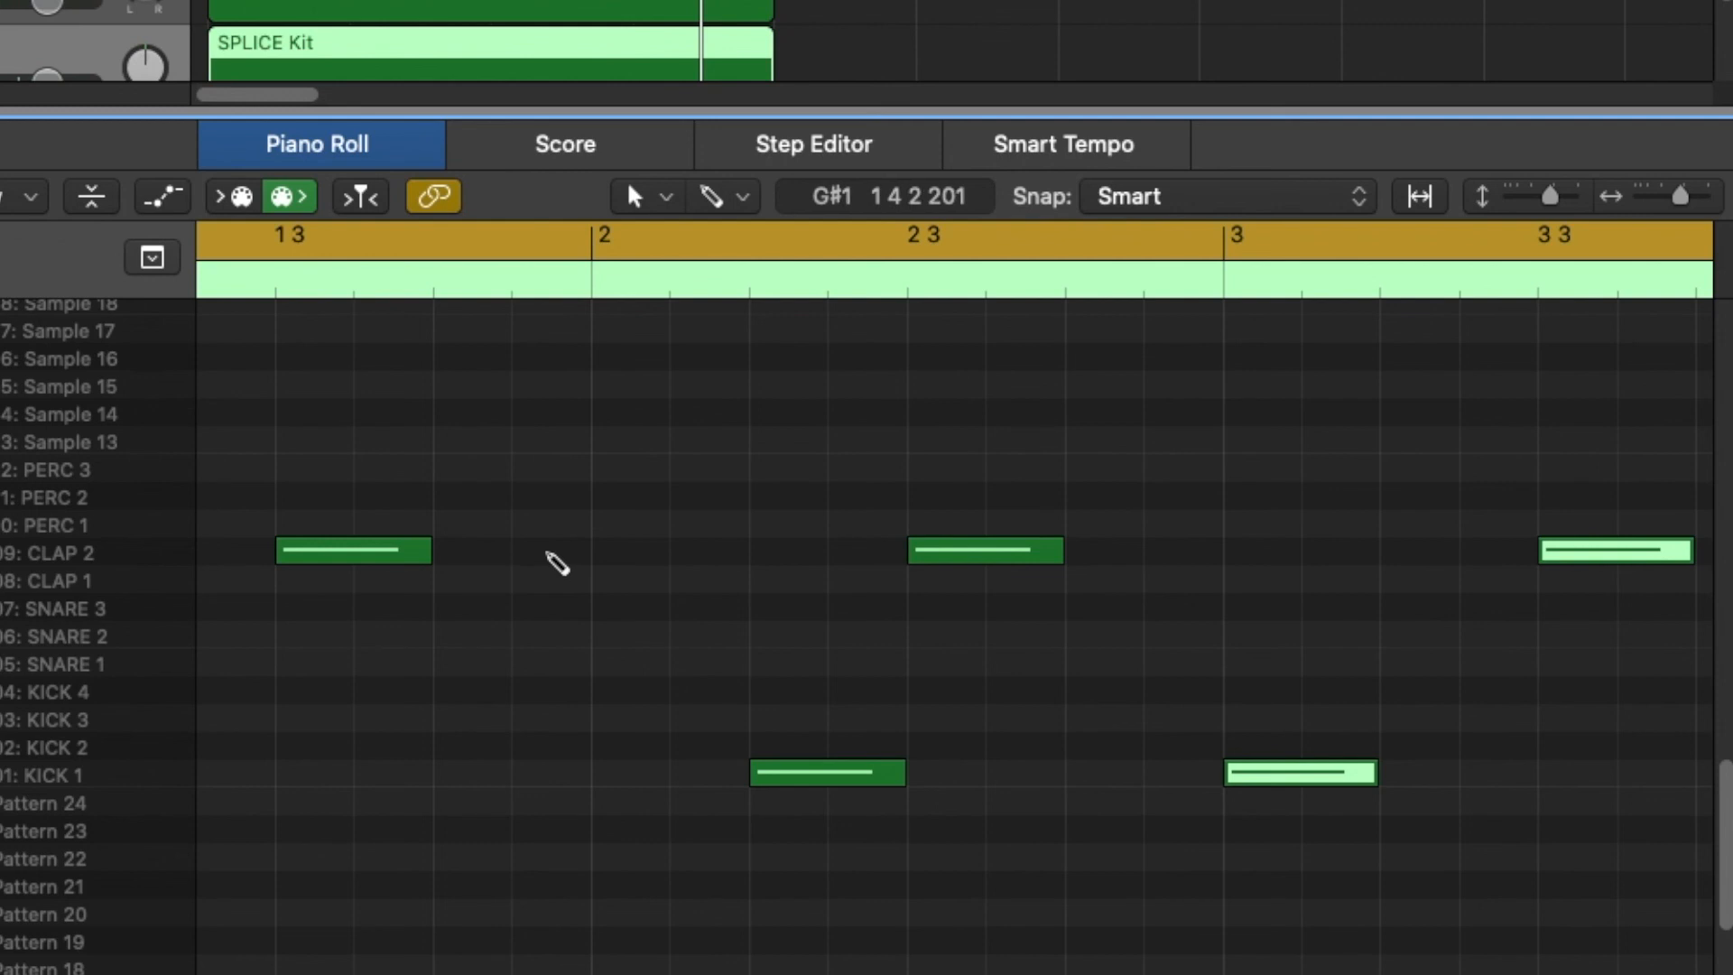
Add half-beat CLAP 2 notes on the second halves of bar 1 beat 4 and bar 2 beat 1, and play the loop
{"action": "left_click", "coordinate": [548, 554]}
{"action": "left_click_drag", "start_coordinate": [650, 555], "coordinate": [548, 554]}
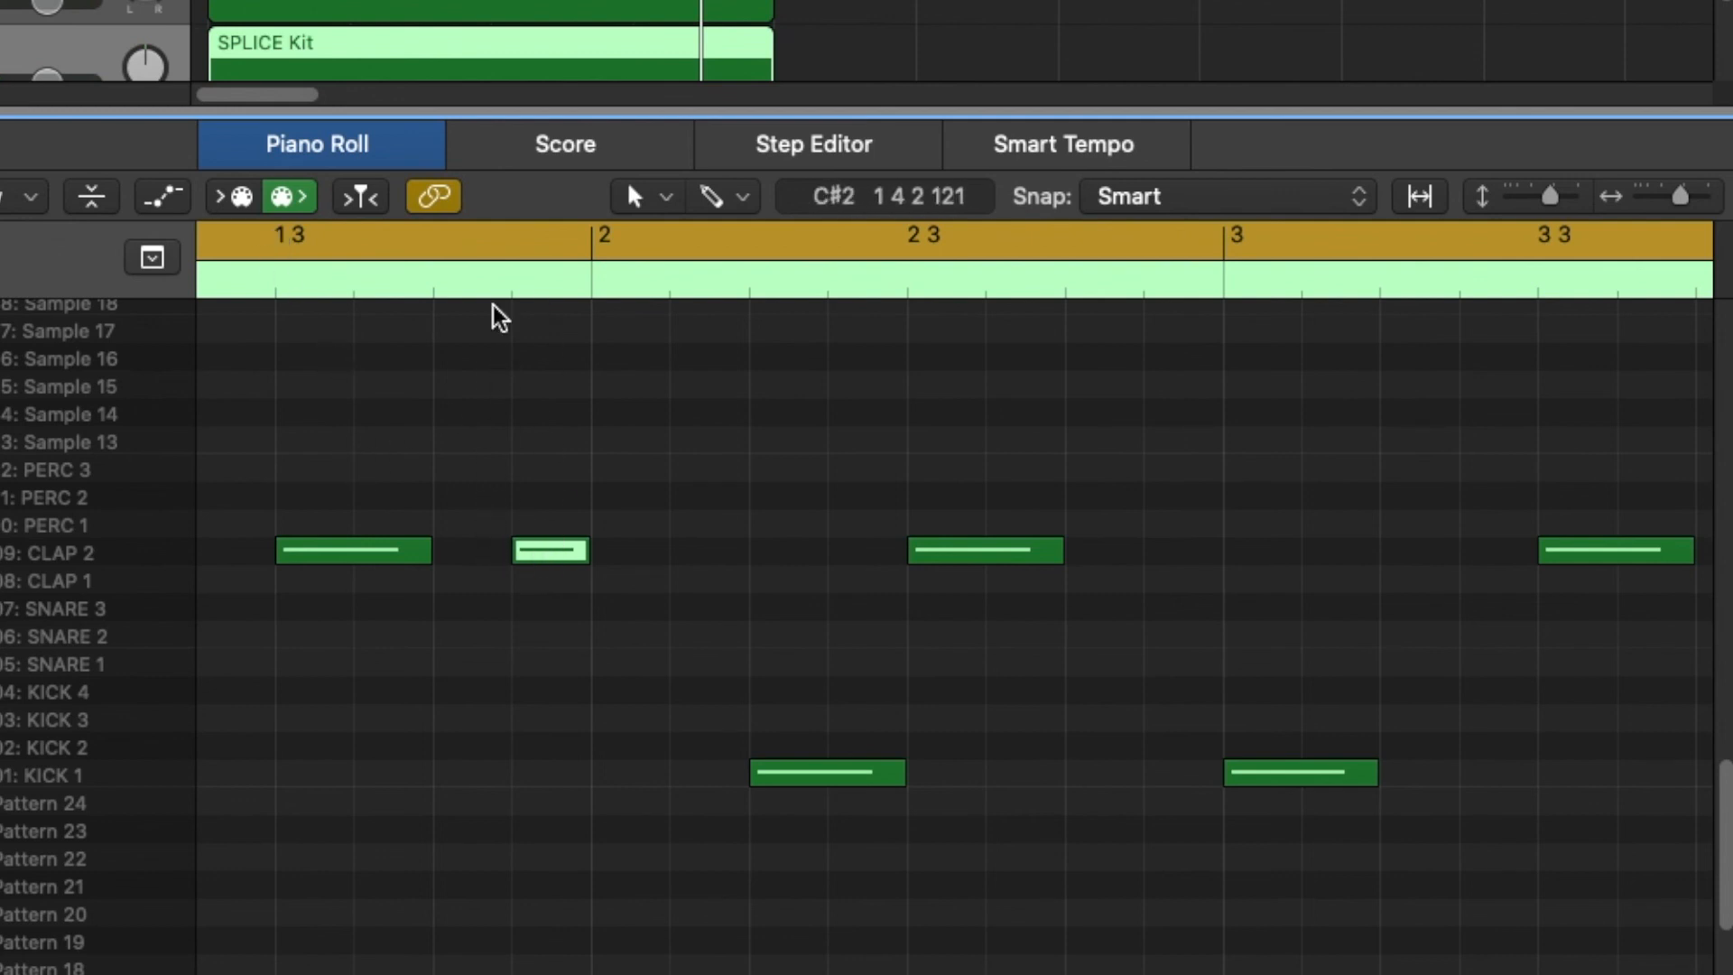
{"action": "left_click", "coordinate": [702, 557]}
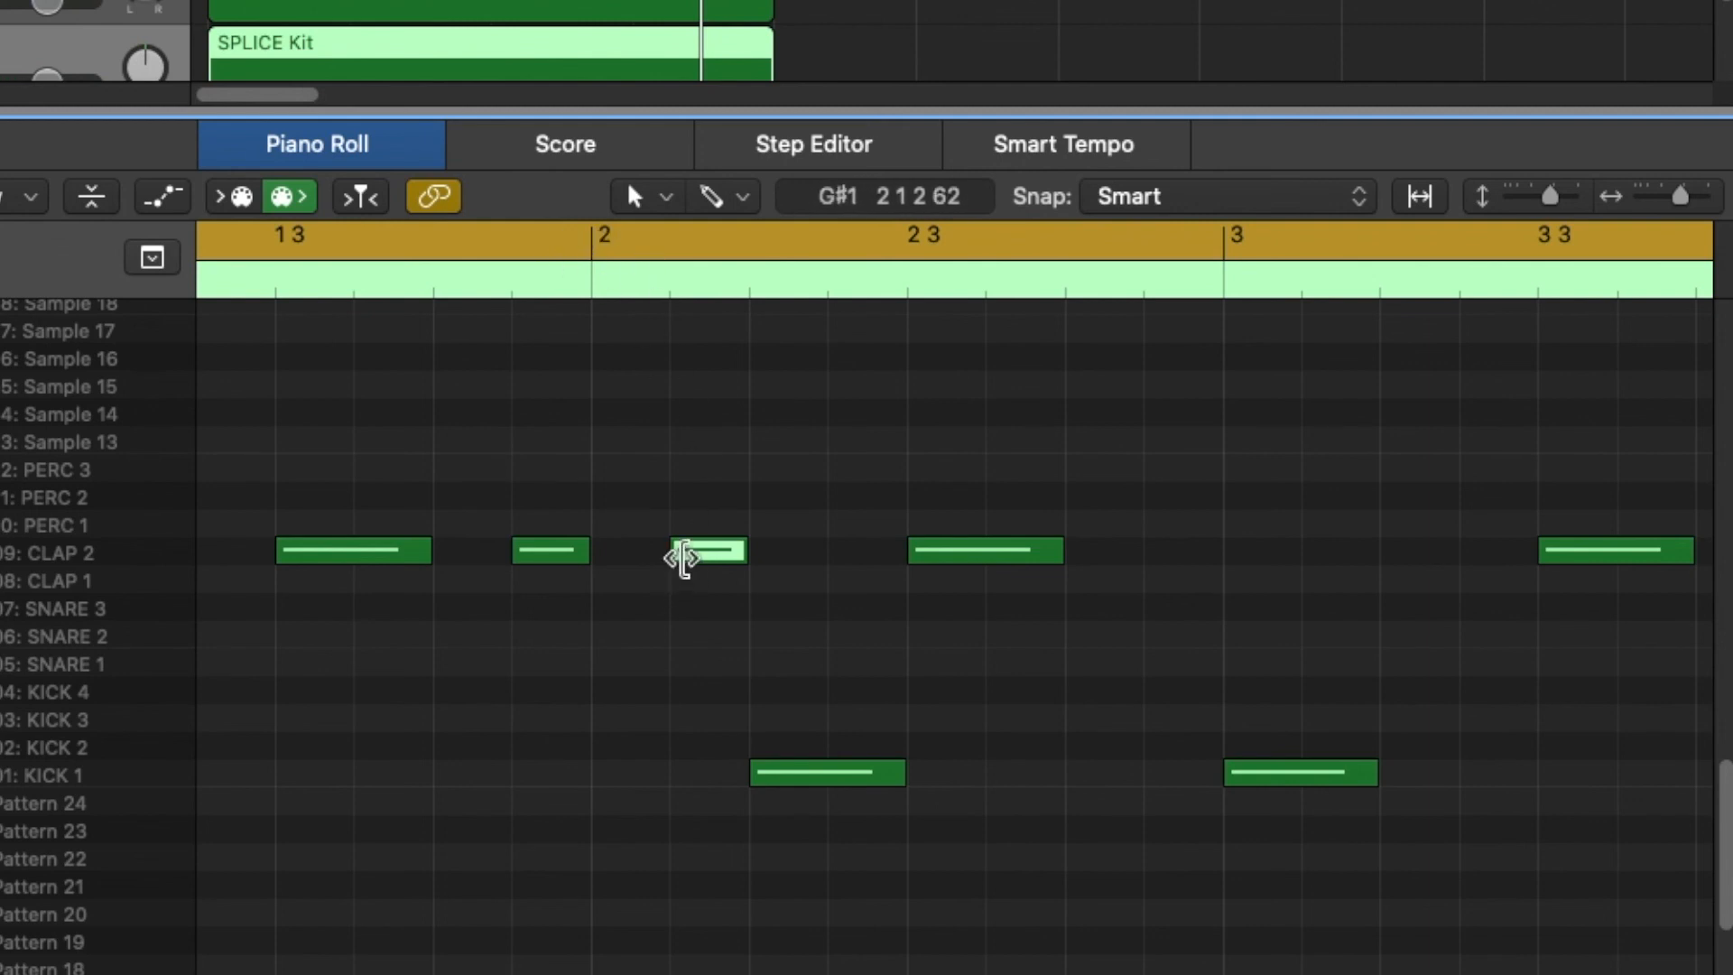
{"action": "mouse_move", "coordinate": [688, 553]}
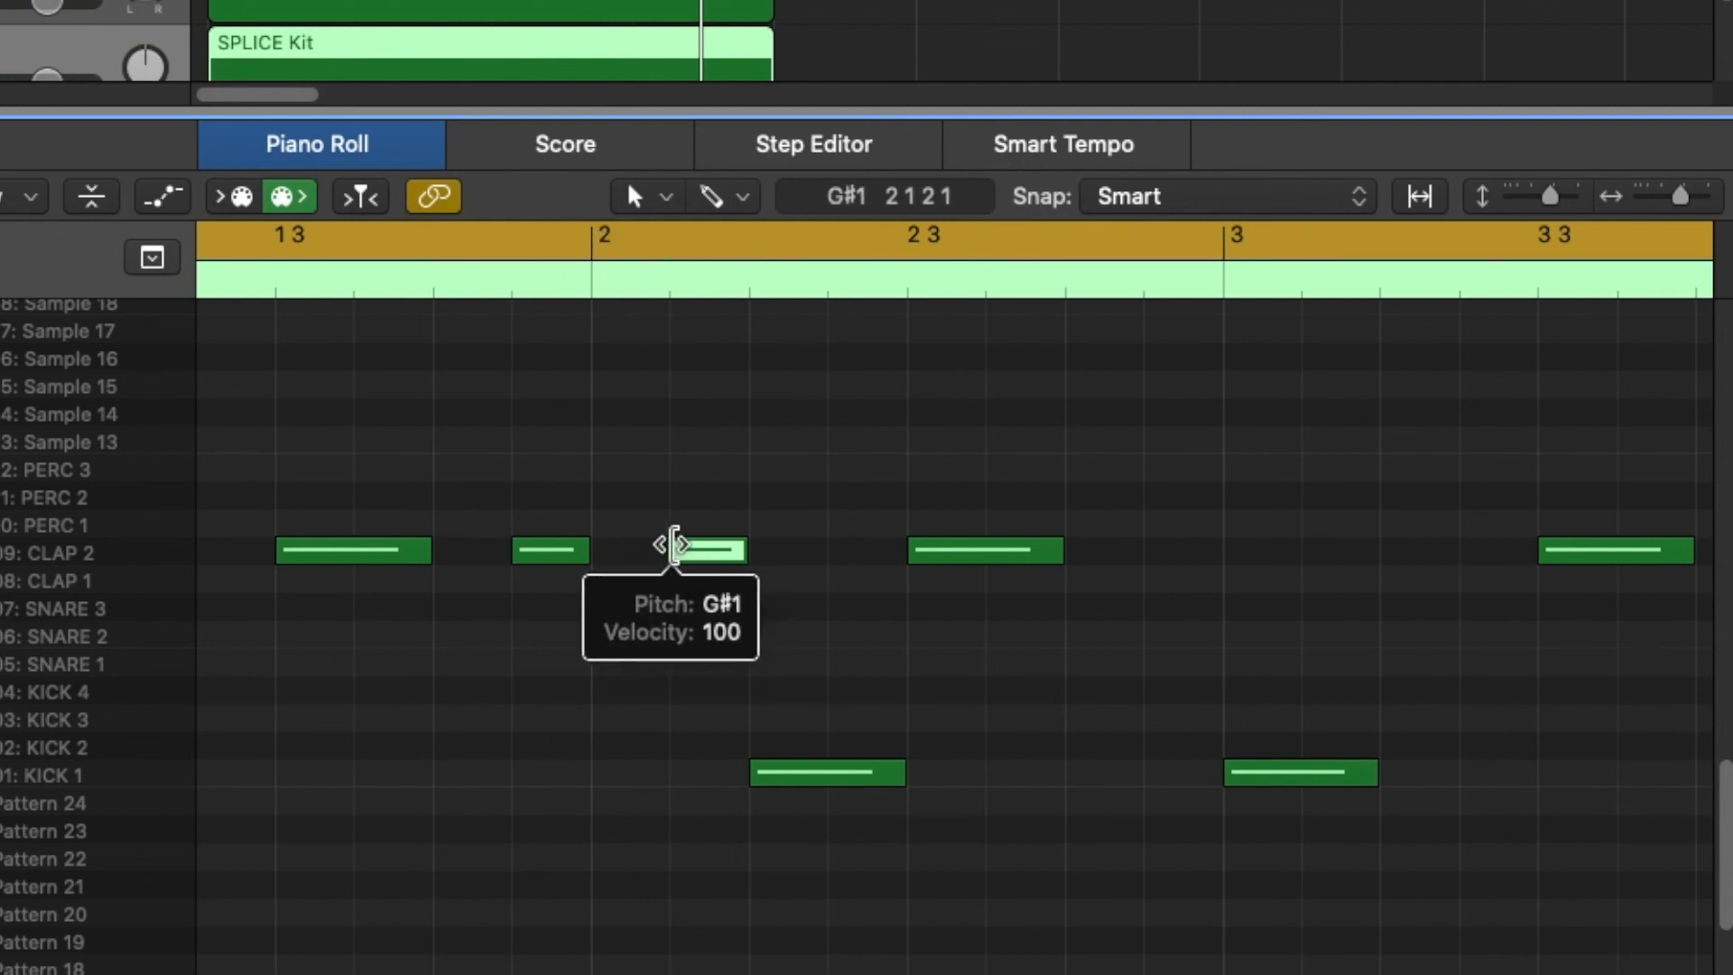
{"action": "key", "text": "space"}
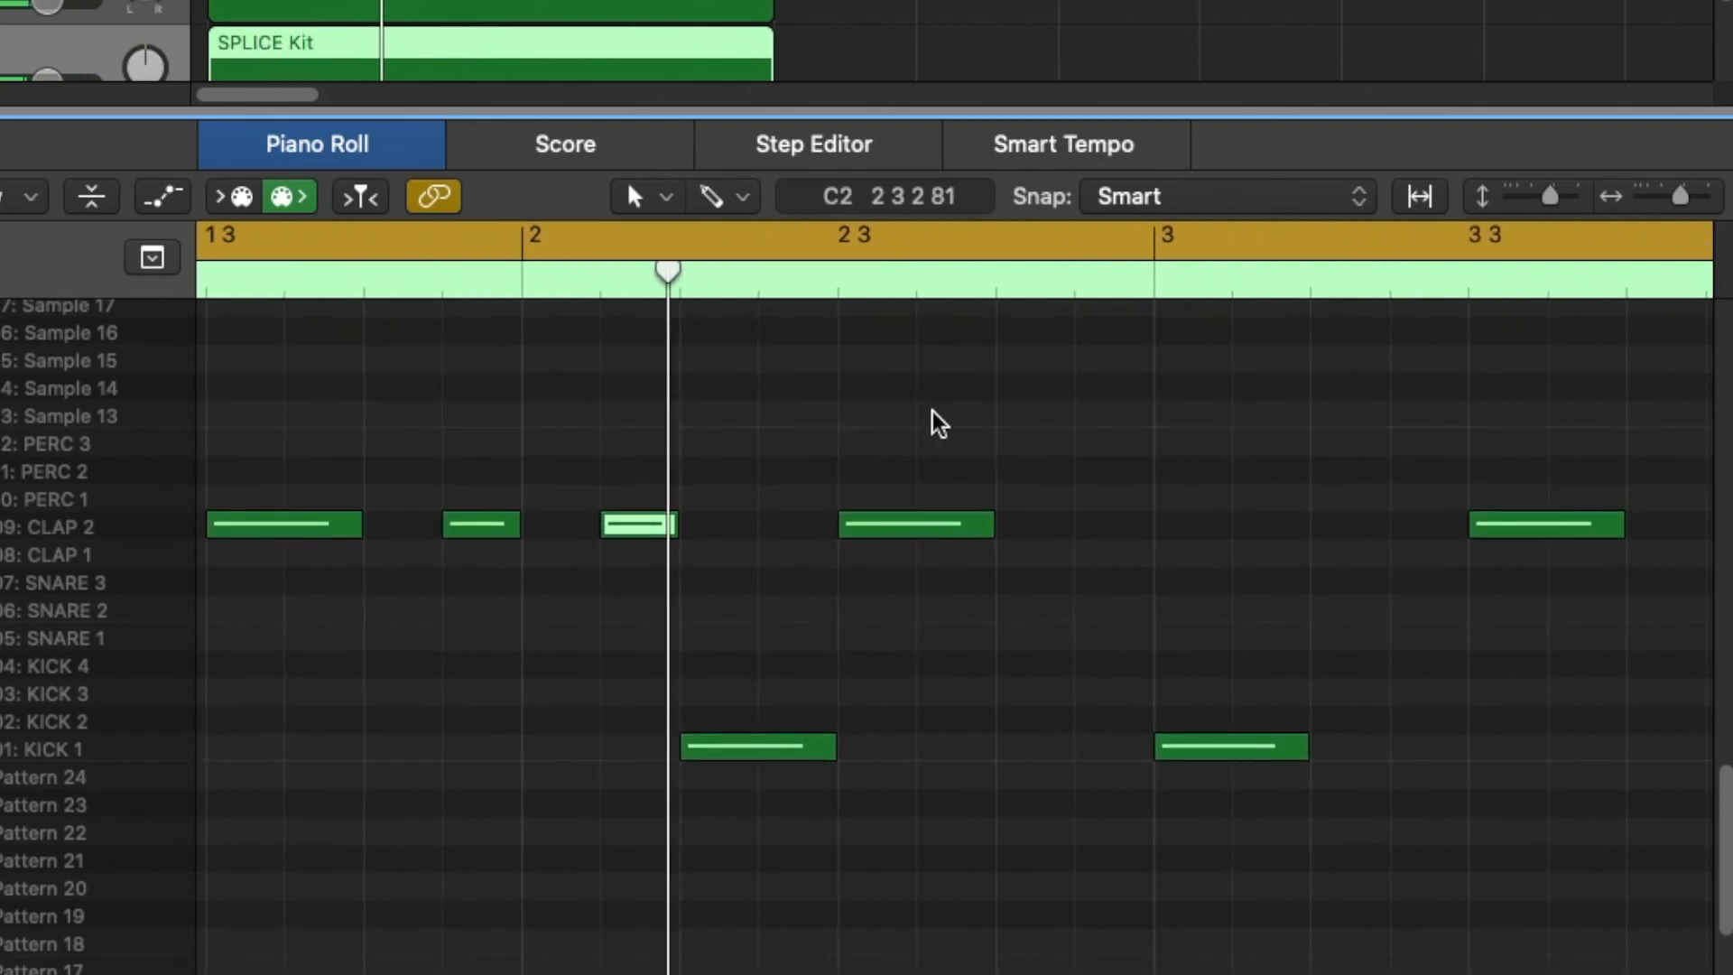
Stop playback, set the project tempo to 140 BPM, and play the loop again
{"action": "key", "text": "space"}
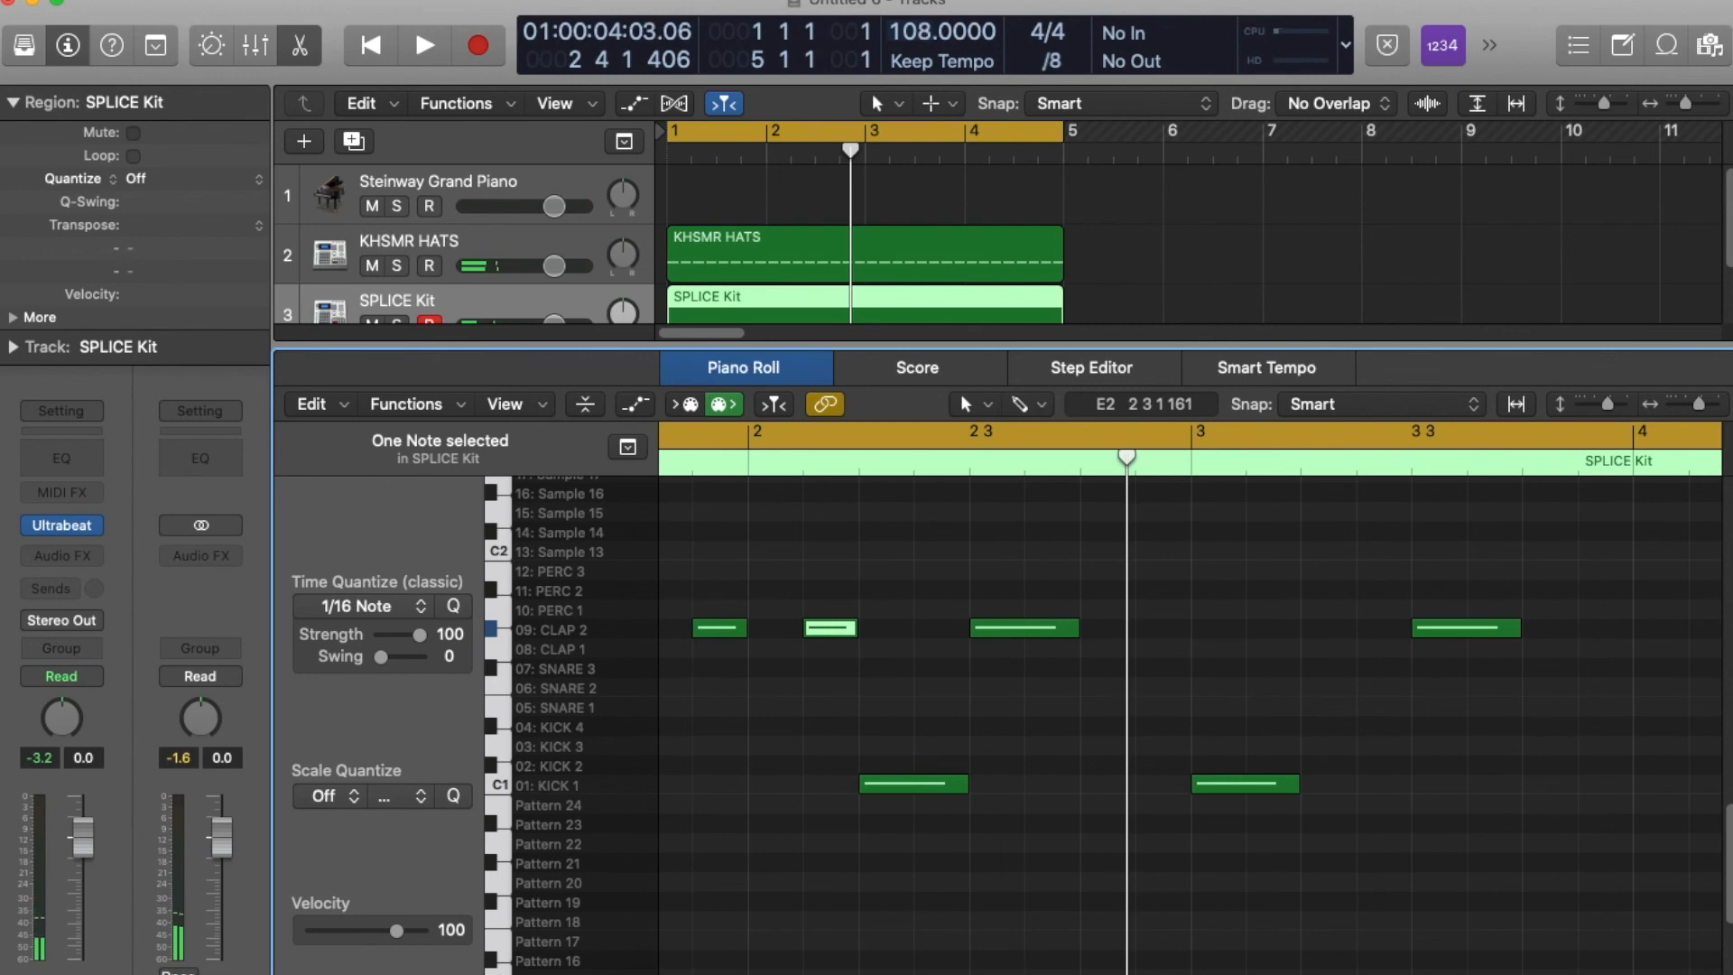
{"action": "left_click_drag", "start_coordinate": [909, 33], "coordinate": [908, 22]}
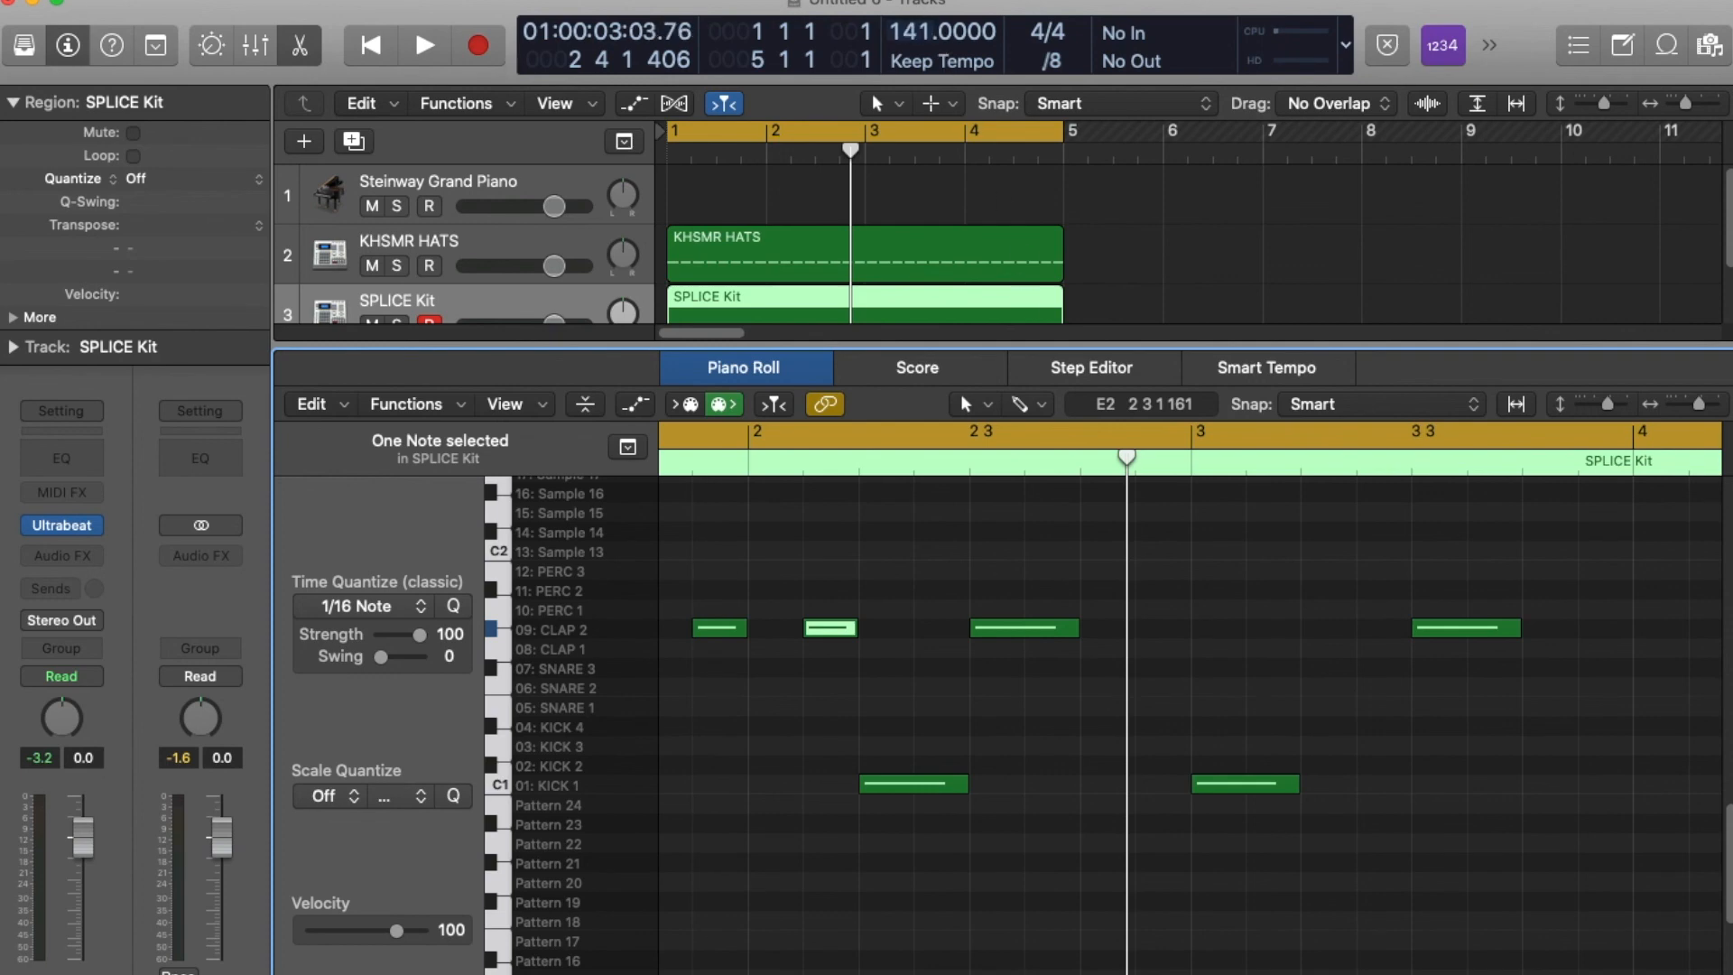
{"action": "left_click_drag", "start_coordinate": [909, 32], "coordinate": [908, 34]}
{"action": "key", "text": "space"}
Add a half-beat CLAP 2 note on the second half of bar 4 beat 1 during playback
{"action": "scroll", "coordinate": [1133, 656], "scroll_direction": "right", "scroll_amount": 5}
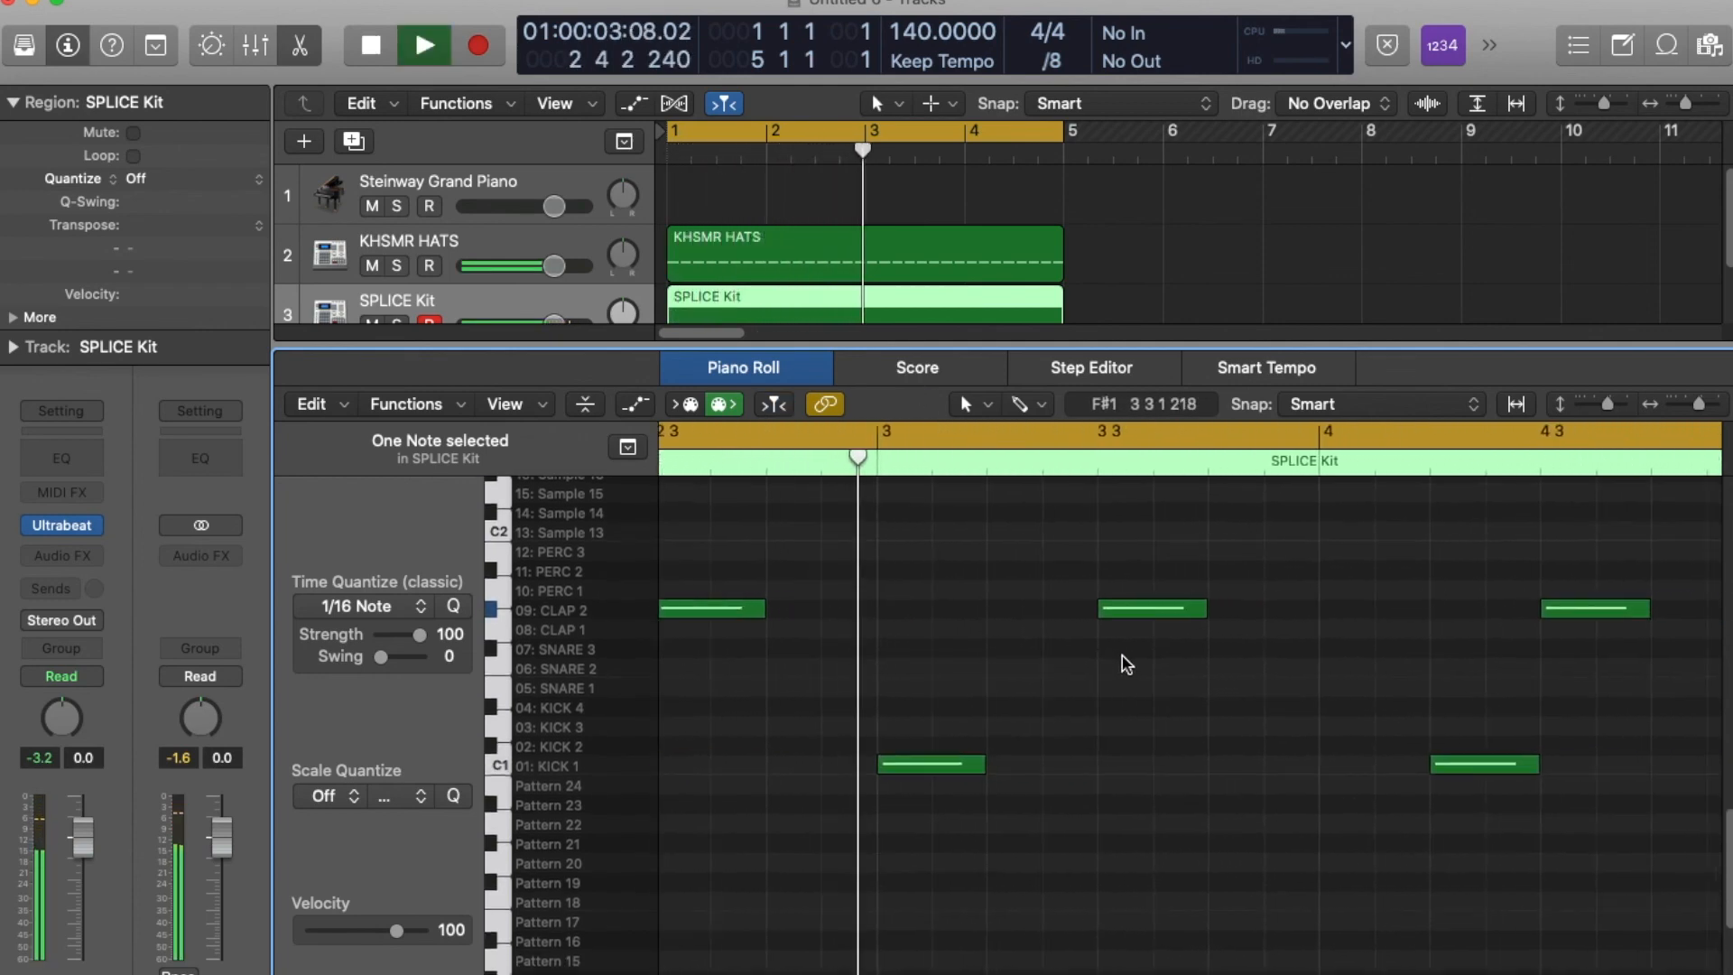
{"action": "scroll", "coordinate": [1127, 664], "scroll_direction": "right", "scroll_amount": 3}
{"action": "left_click", "coordinate": [1099, 610], "text": "super"}
{"action": "key", "text": "super+Left"}
{"action": "key", "text": "super+Left"}
{"action": "key", "text": "super+Left"}
{"action": "key", "text": "super+Left"}
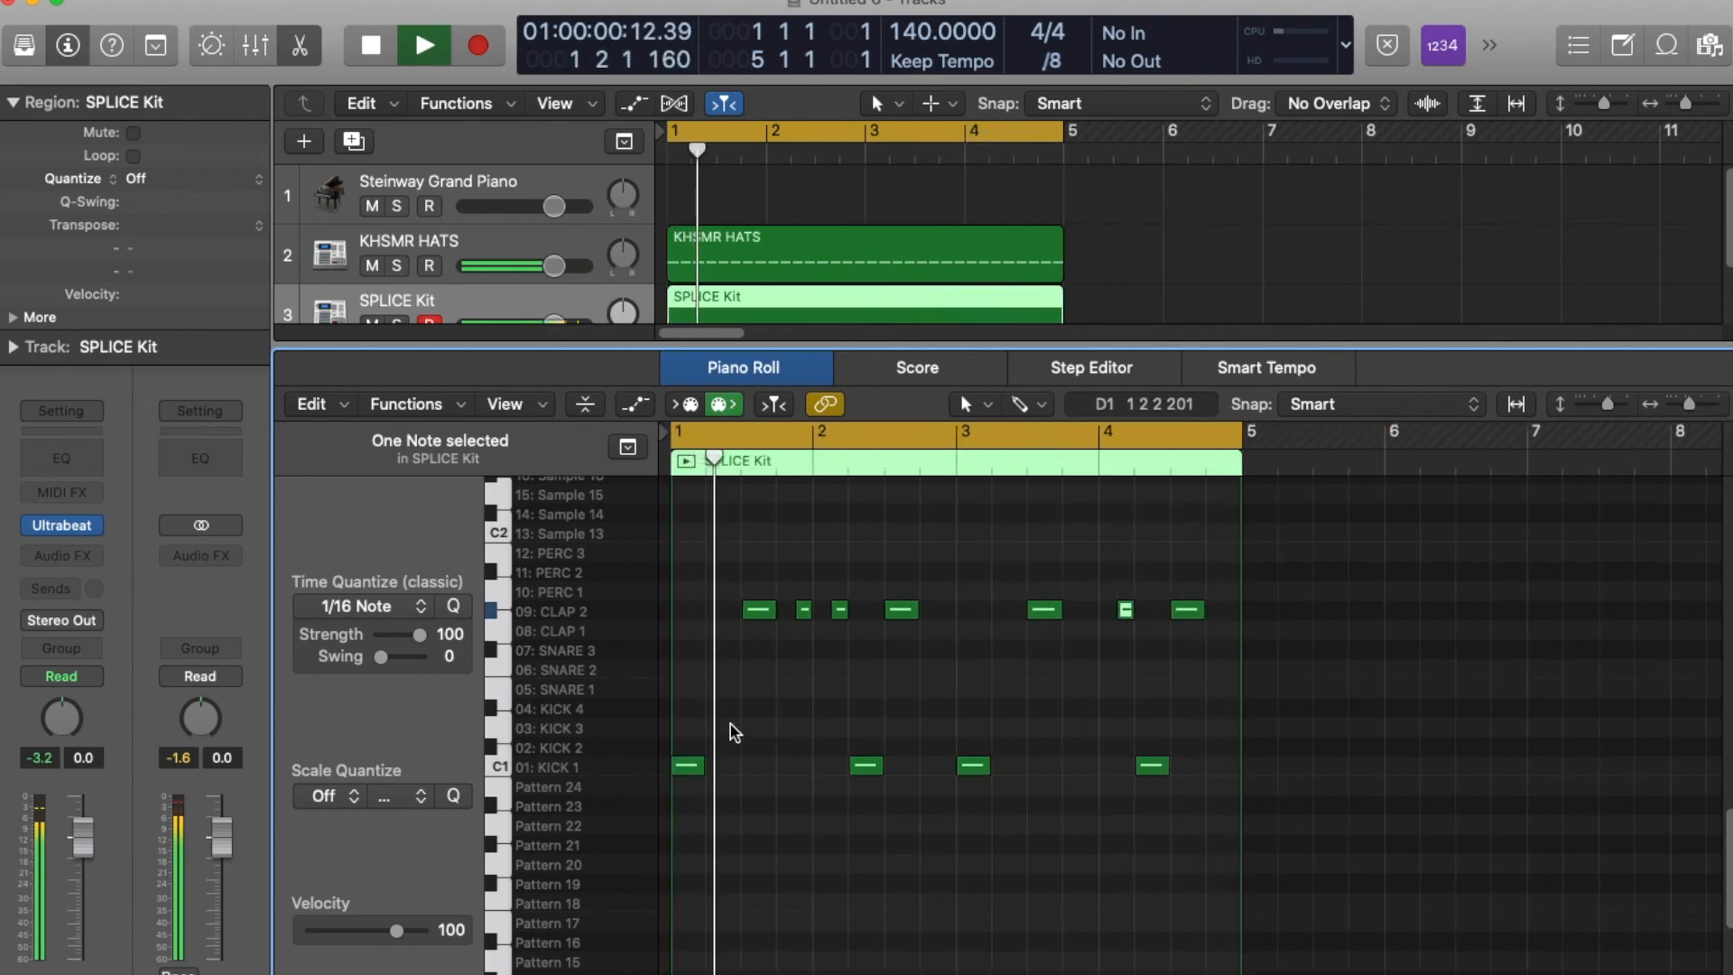
{"action": "key", "text": "super+Right"}
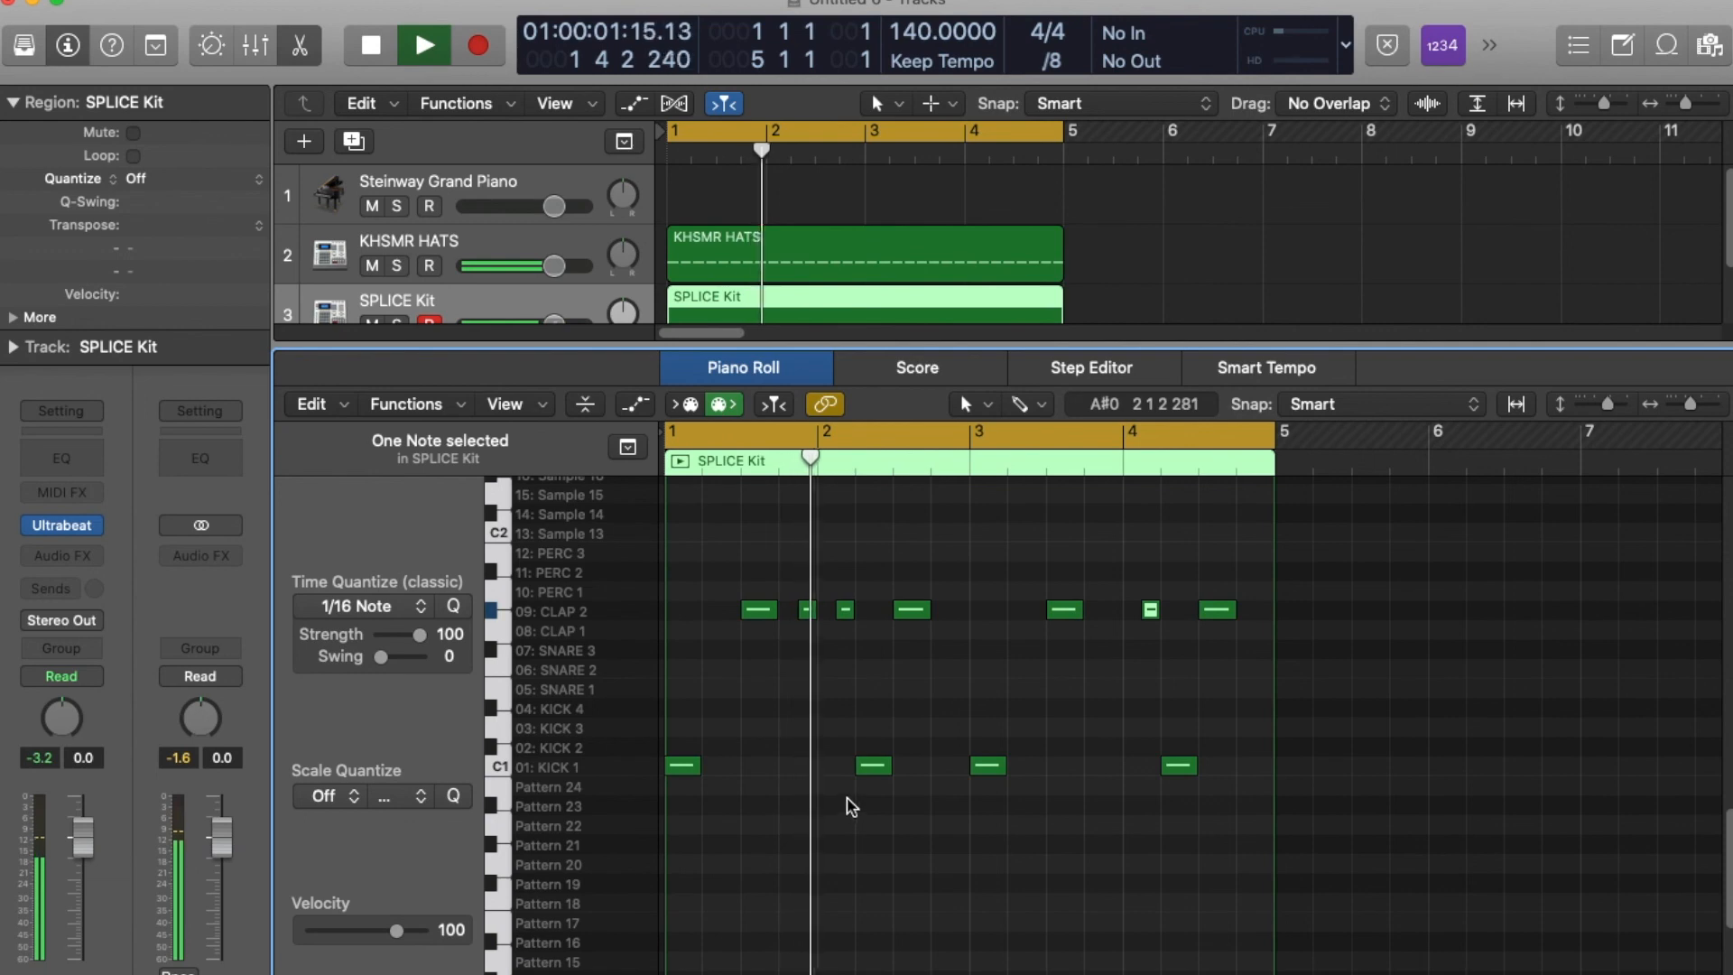
Stop playback and move the first KICK 1 note from beat 1 to beat 2 of bar 1
{"action": "key", "text": "space"}
{"action": "left_click", "coordinate": [682, 766]}
{"action": "left_click_drag", "start_coordinate": [686, 768], "coordinate": [729, 778]}
{"action": "left_click", "coordinate": [725, 775]}
{"action": "key", "text": "alt+e"}
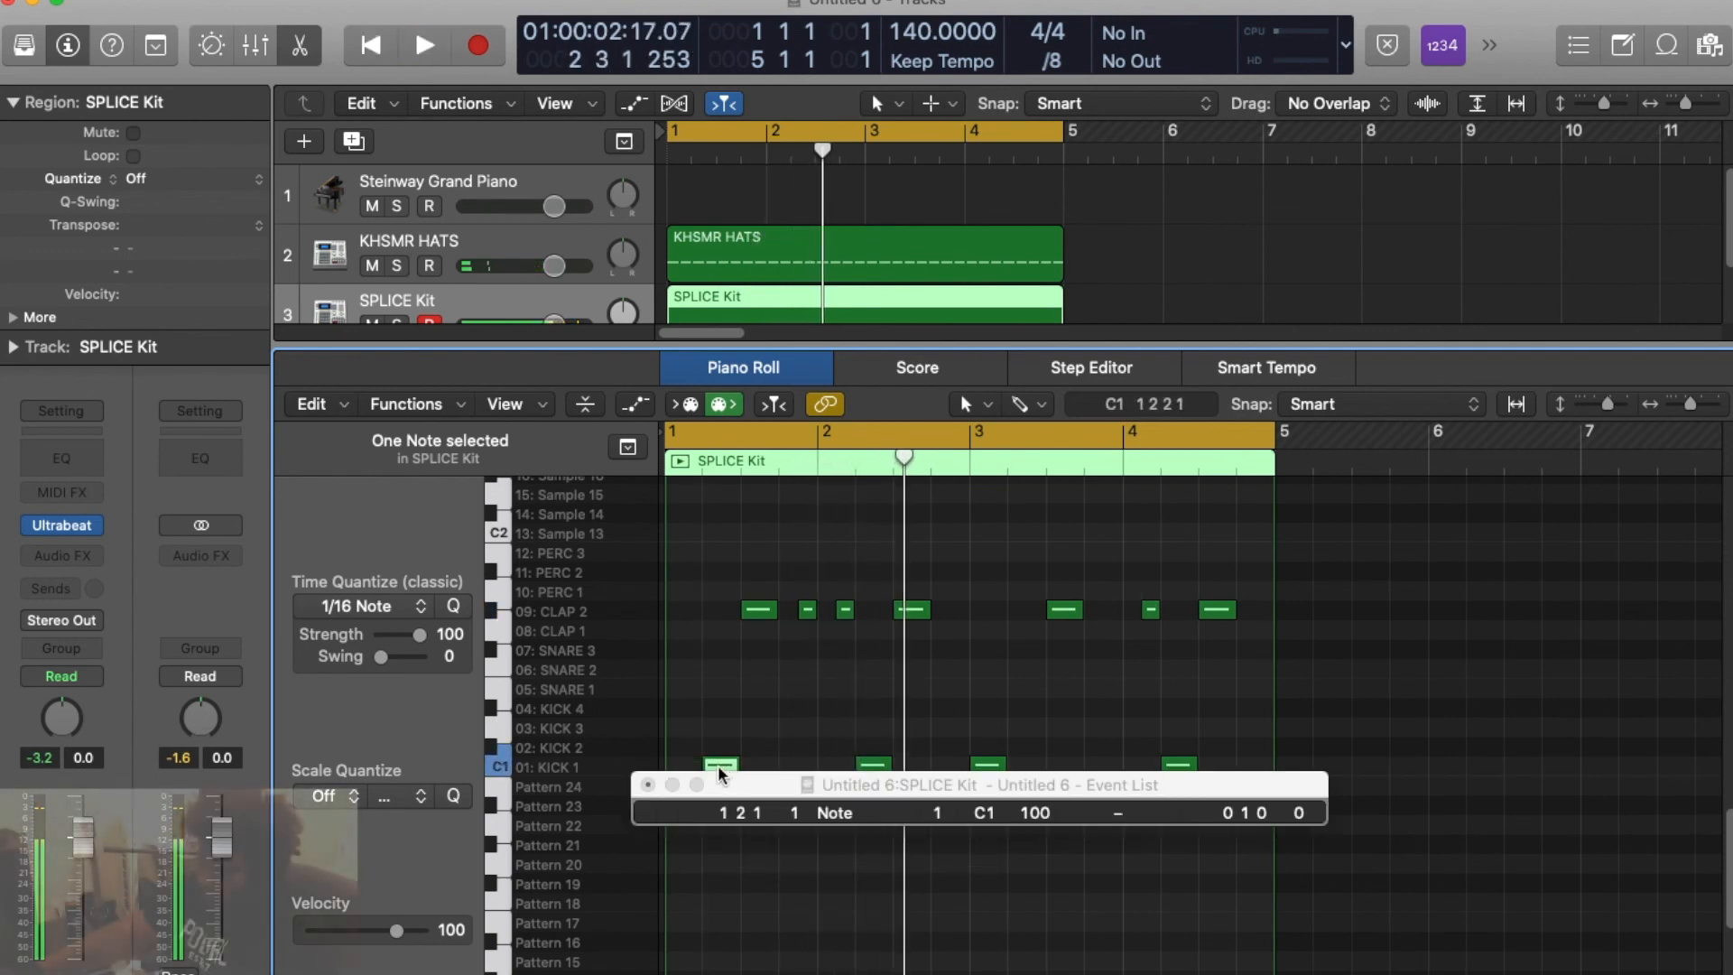
{"action": "left_click", "coordinate": [648, 784]}
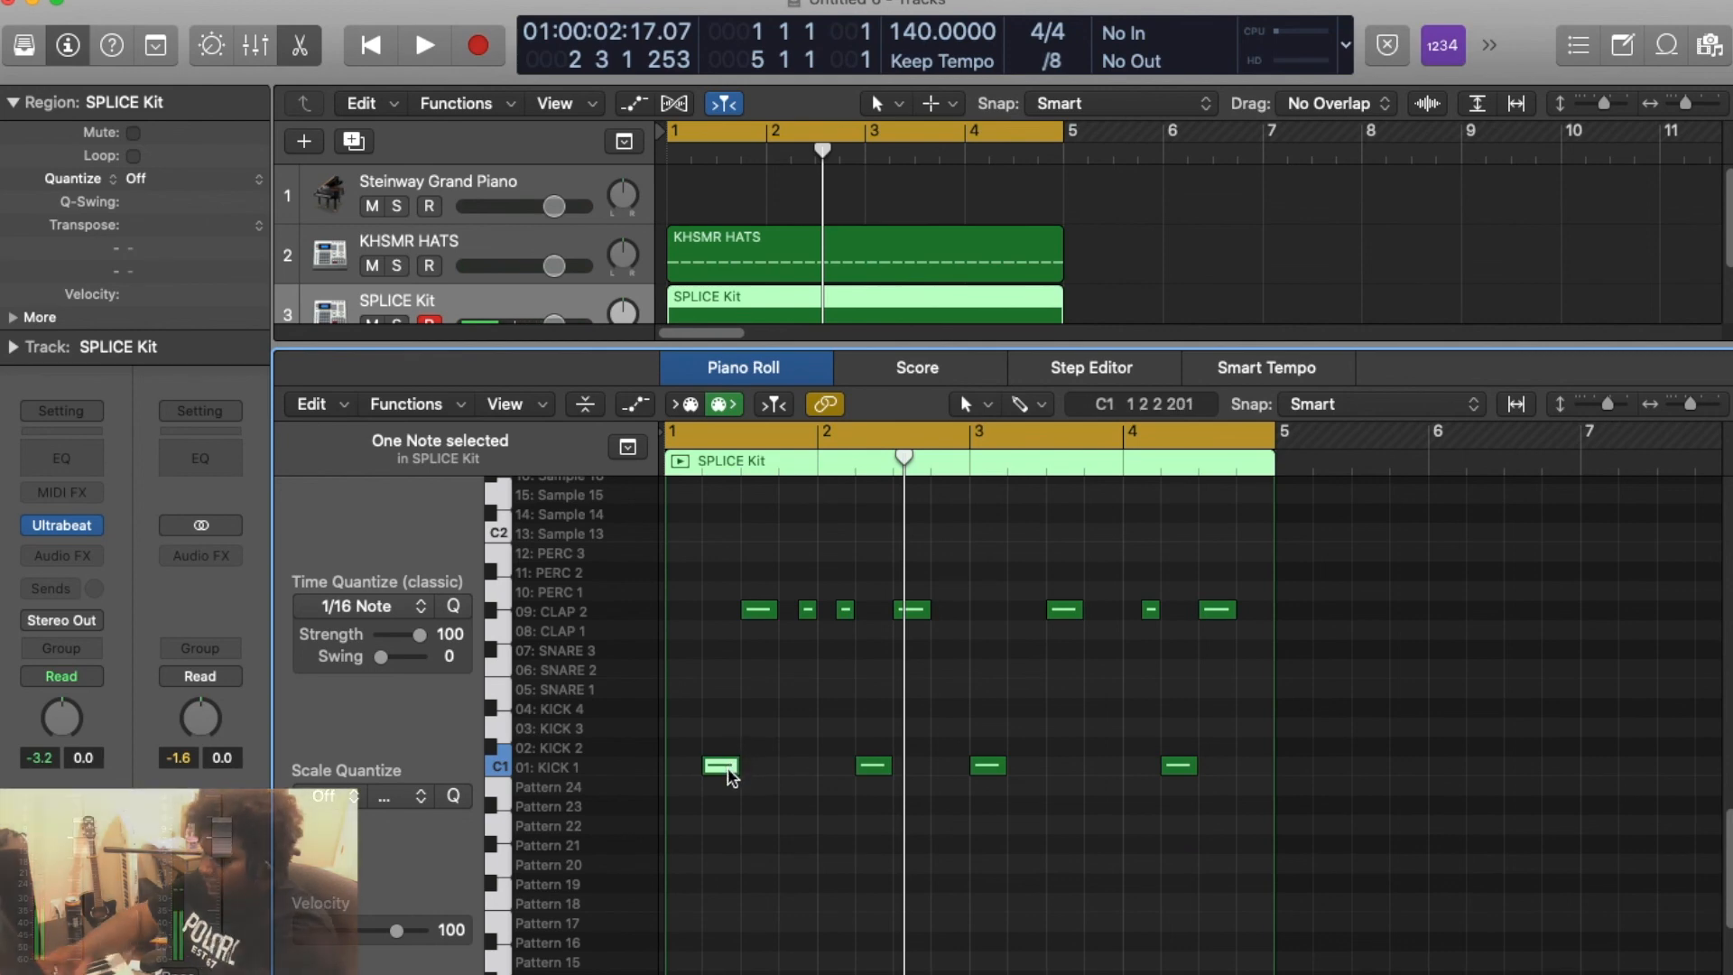
{"action": "mouse_move", "coordinate": [731, 776]}
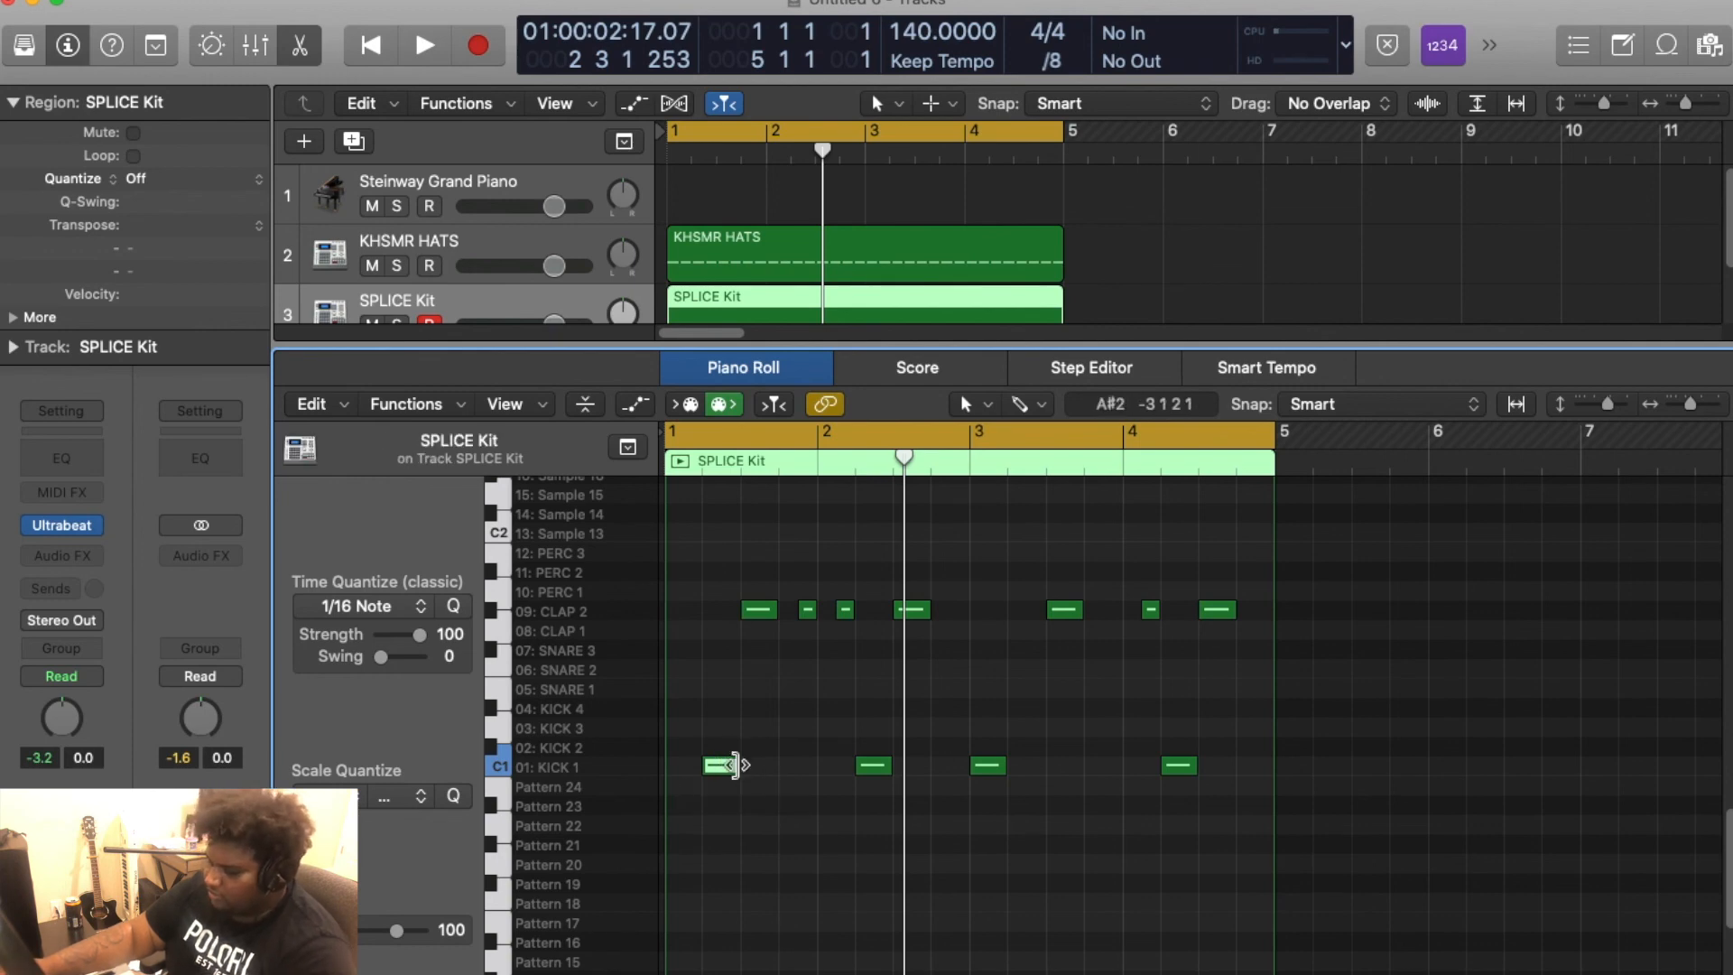
{"action": "mouse_move", "coordinate": [722, 772]}
{"action": "left_mouse_down"}
{"action": "mouse_move", "coordinate": [684, 770]}
{"action": "mouse_move", "coordinate": [727, 768]}
{"action": "left_mouse_up"}
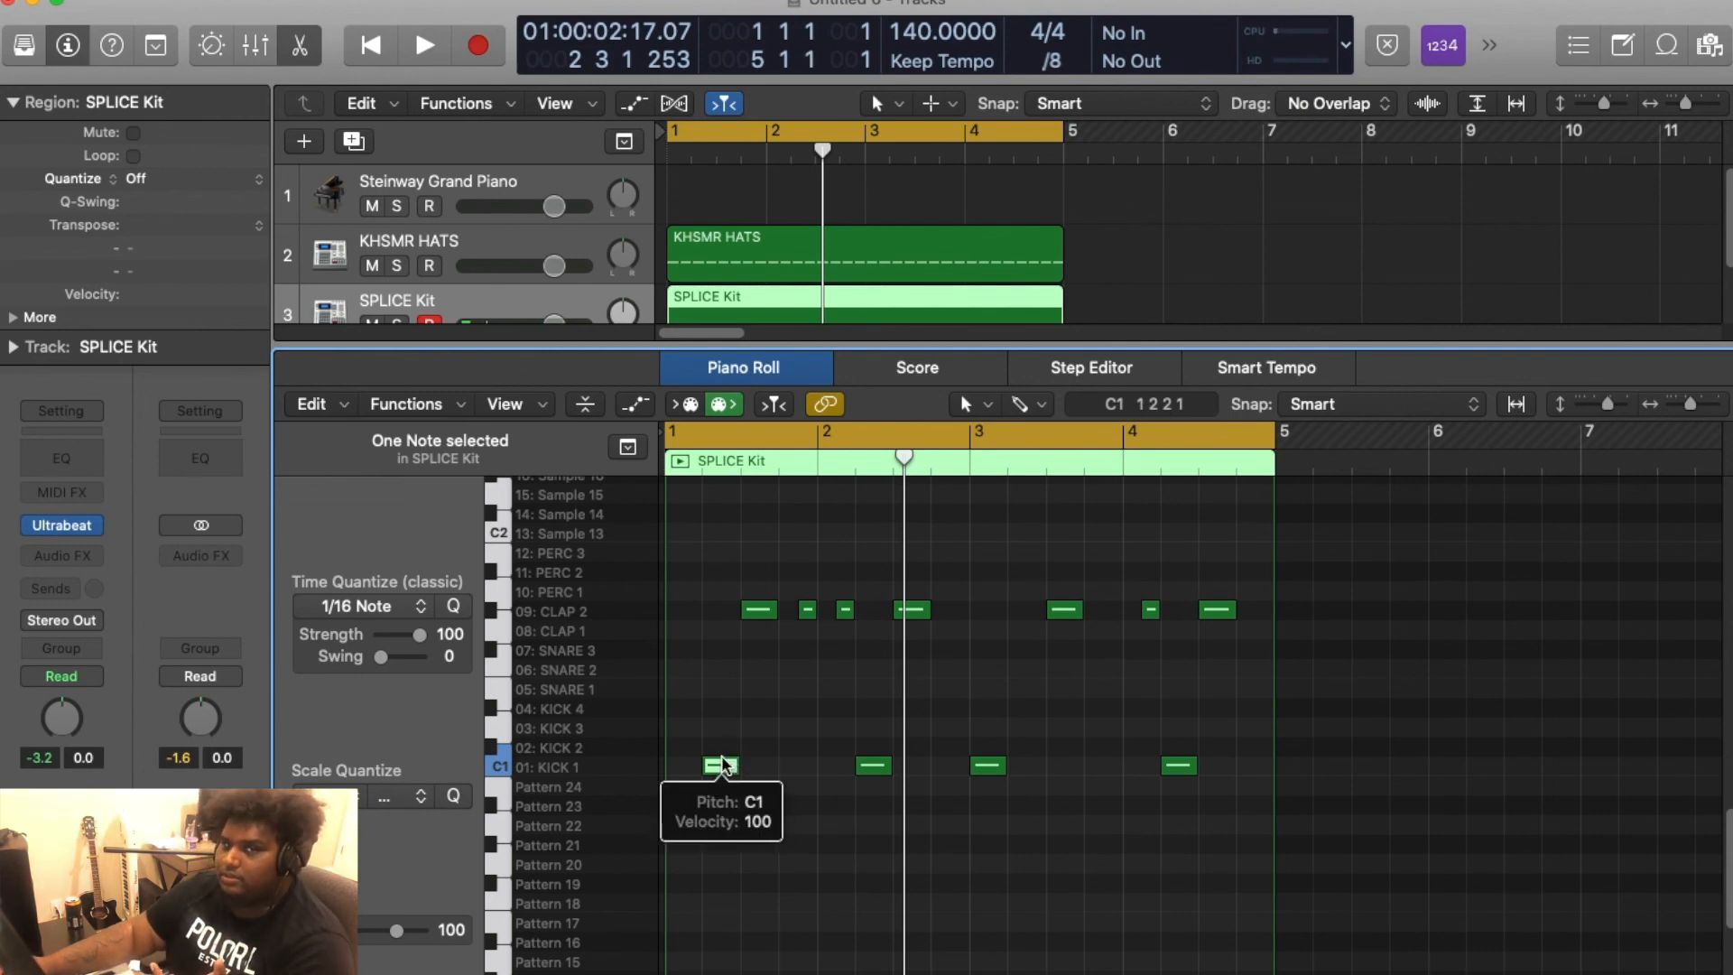
Play the four-bar loop to hear the pattern with the first kick on beat 2
{"action": "key", "text": "space"}
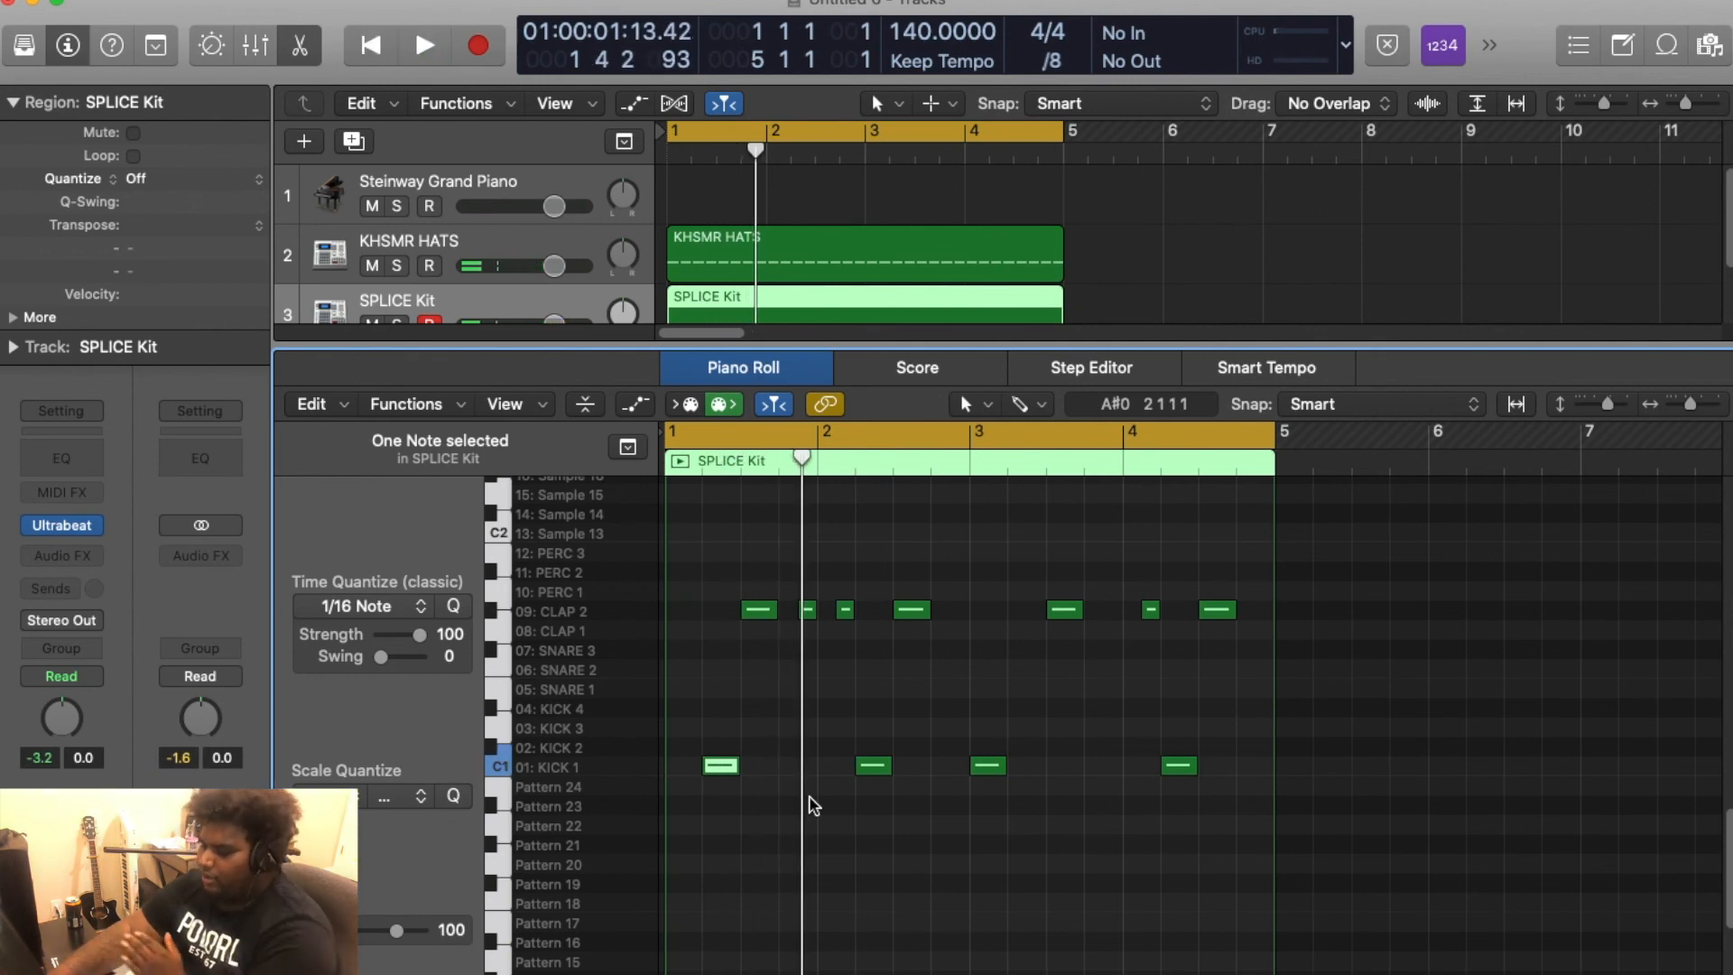
{"action": "key", "text": "super+Left"}
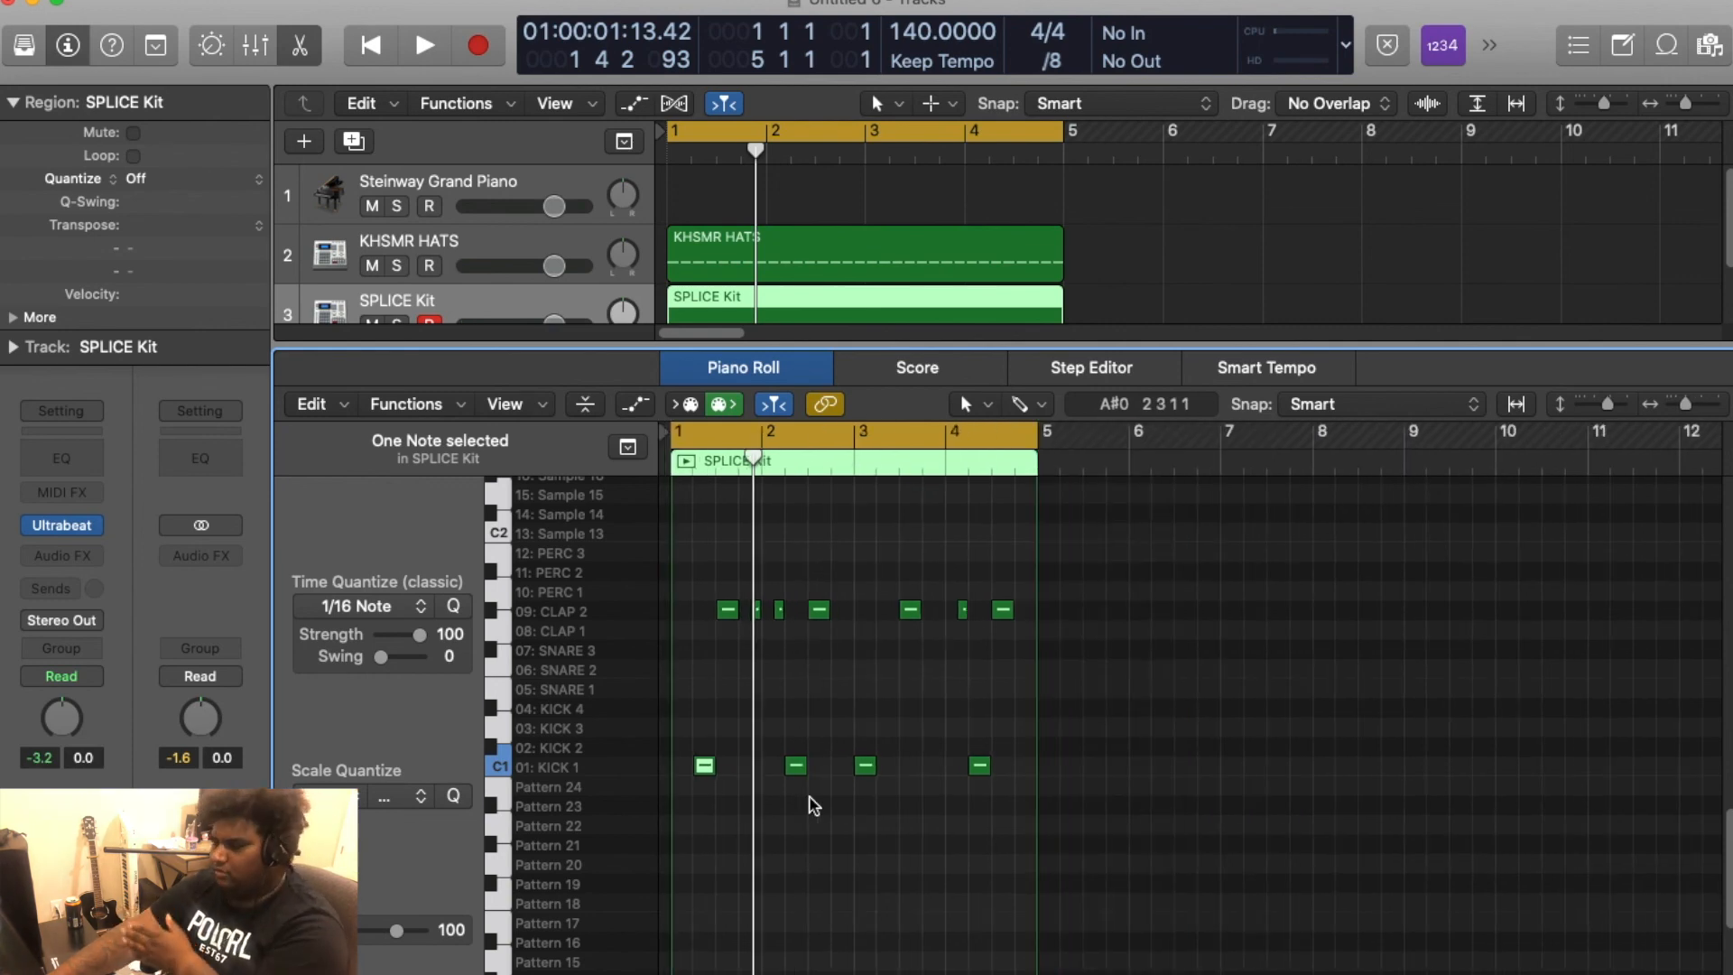
{"action": "key", "text": "space"}
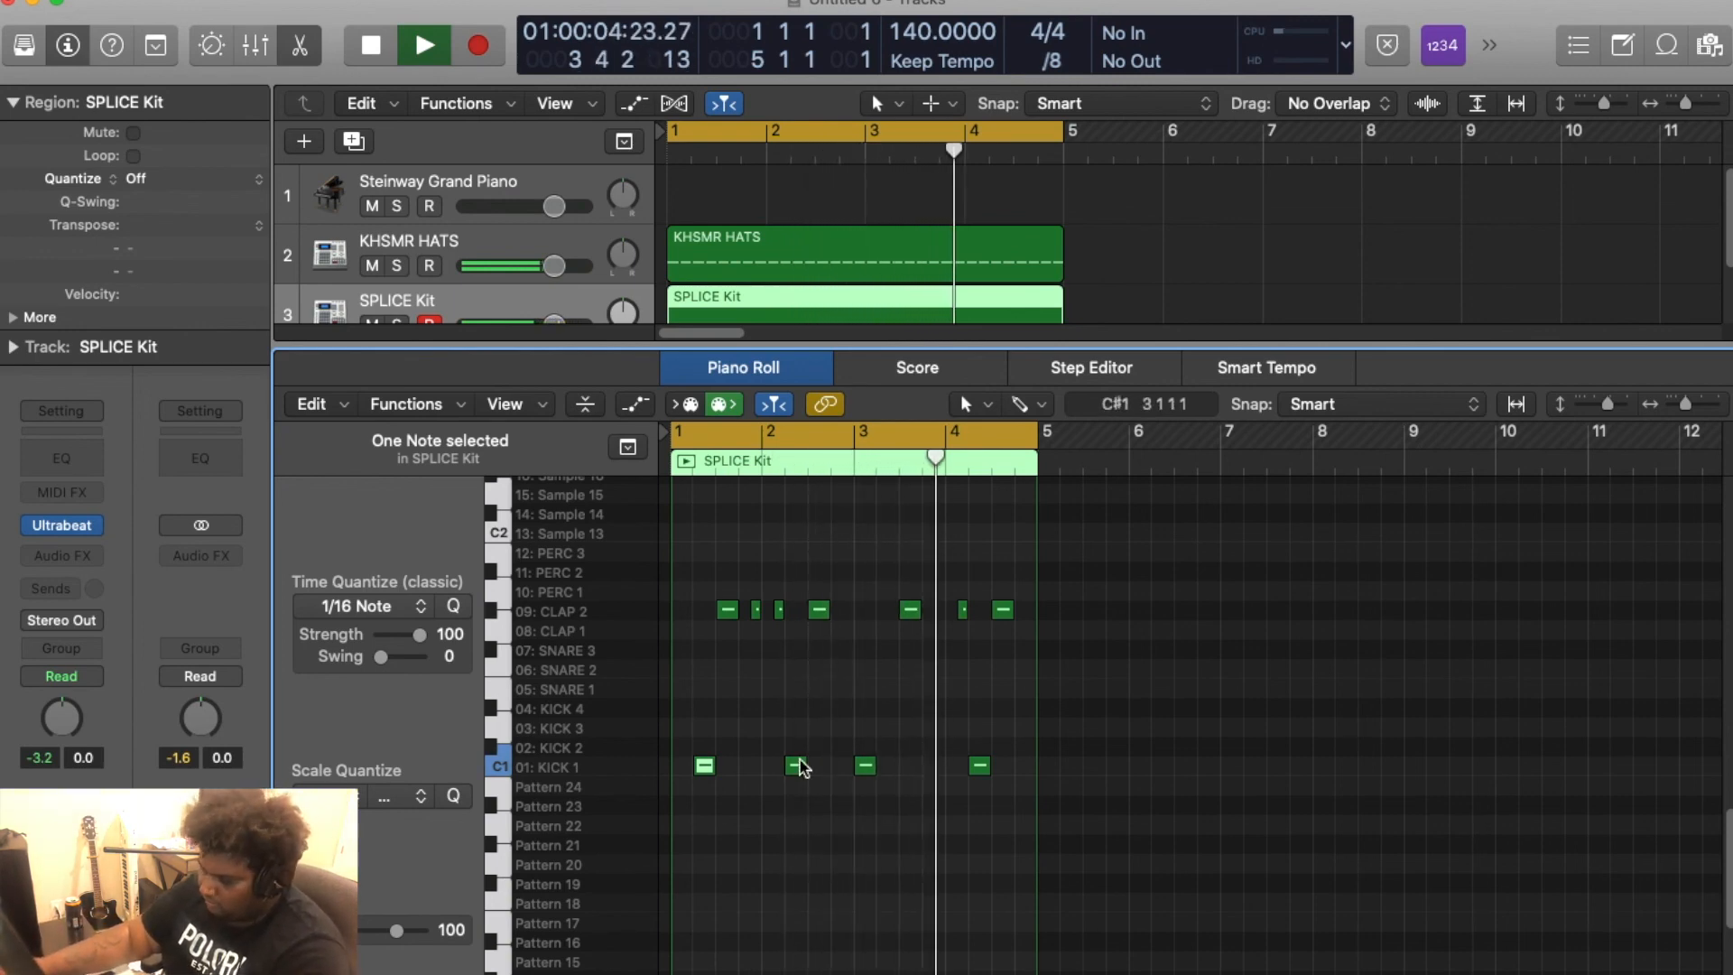
Move the selected KICK 1 note back to beat 1 of bar 1, and close the Piano Roll after listening to the loop
{"action": "left_click_drag", "start_coordinate": [704, 766], "coordinate": [681, 765]}
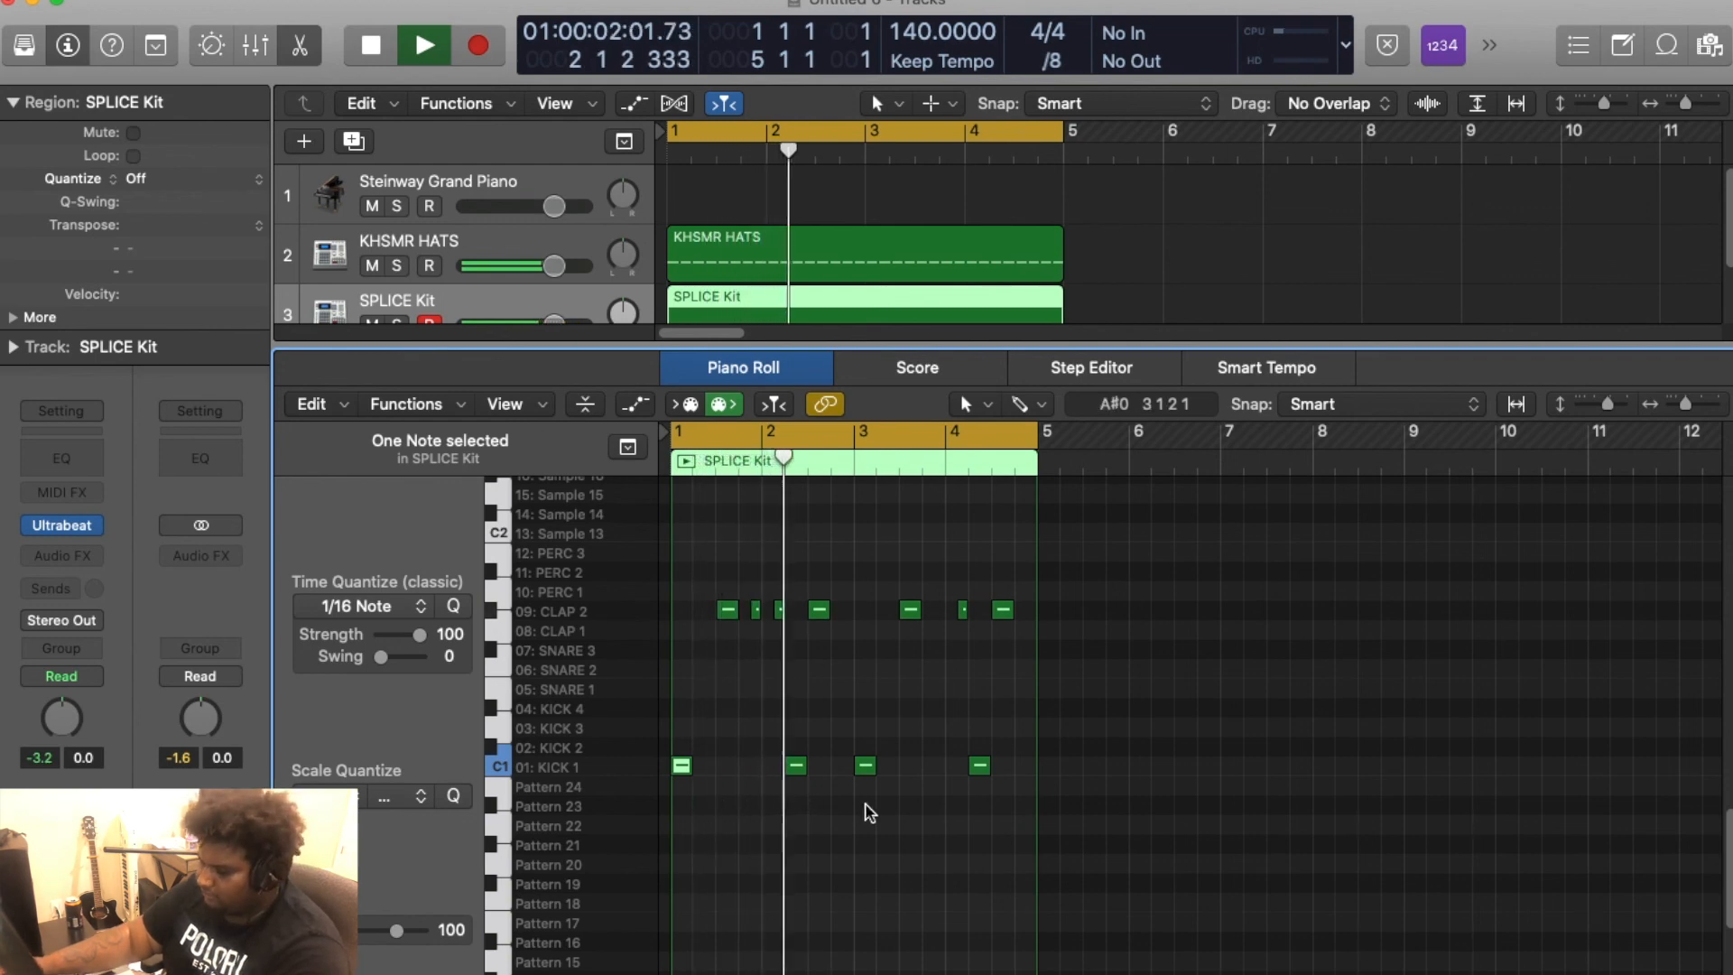
{"action": "key", "text": "super+Right"}
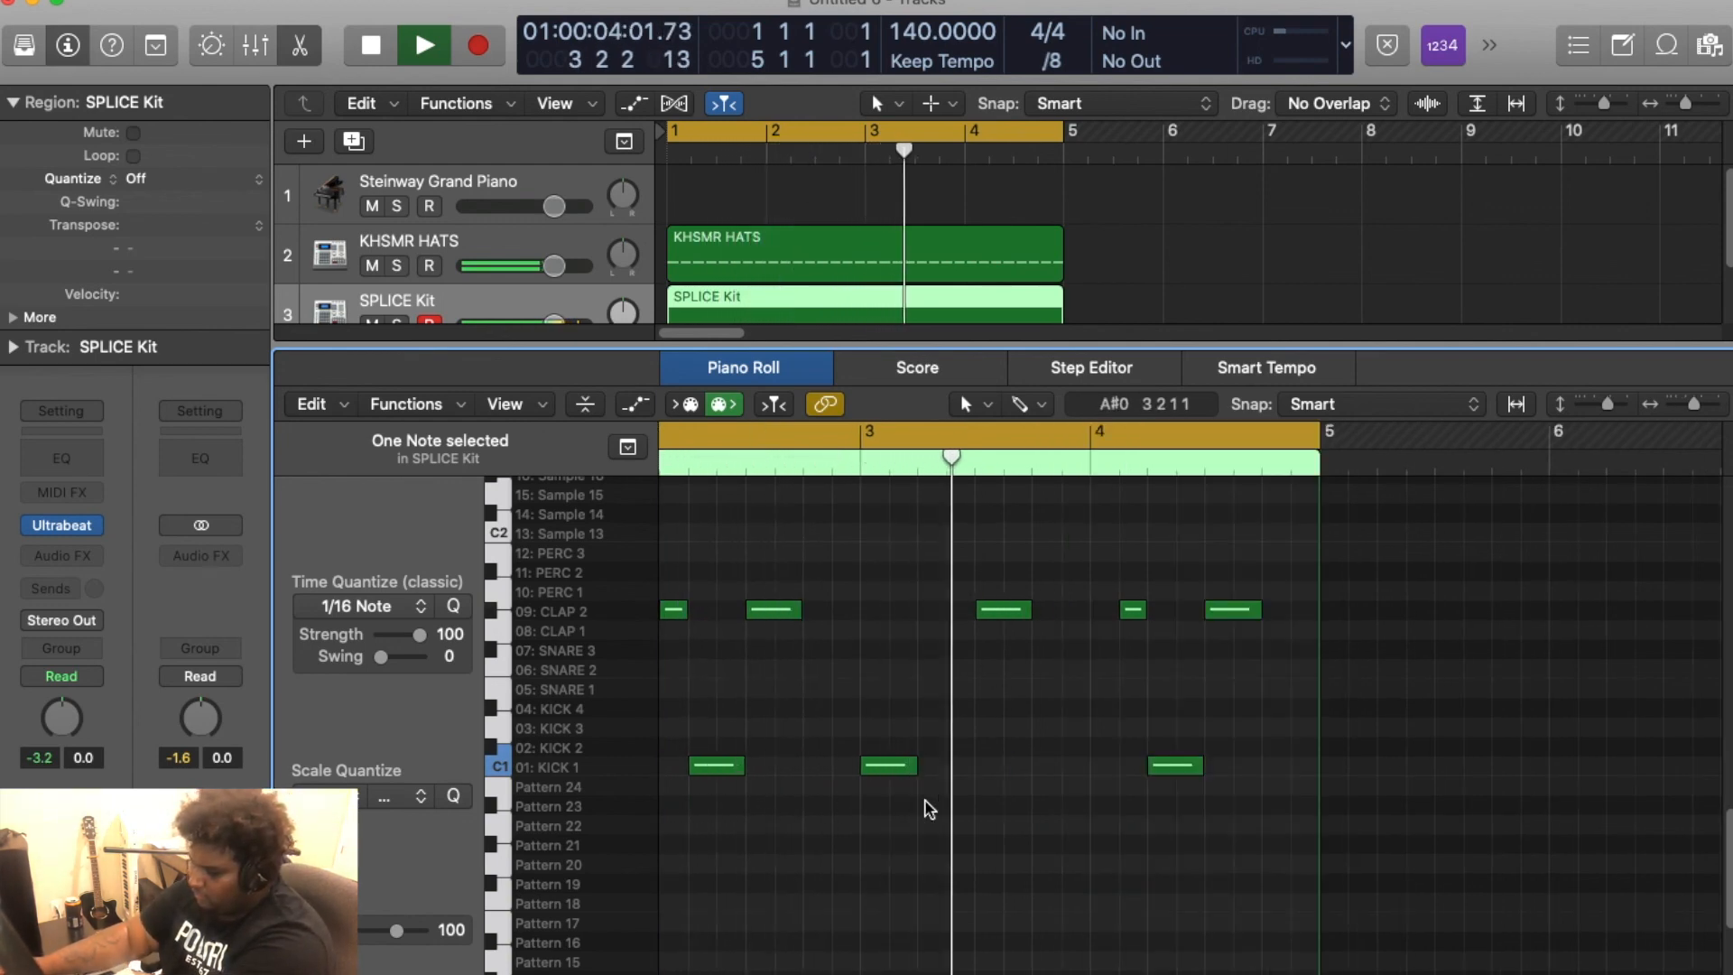
{"action": "key", "text": "super+Left"}
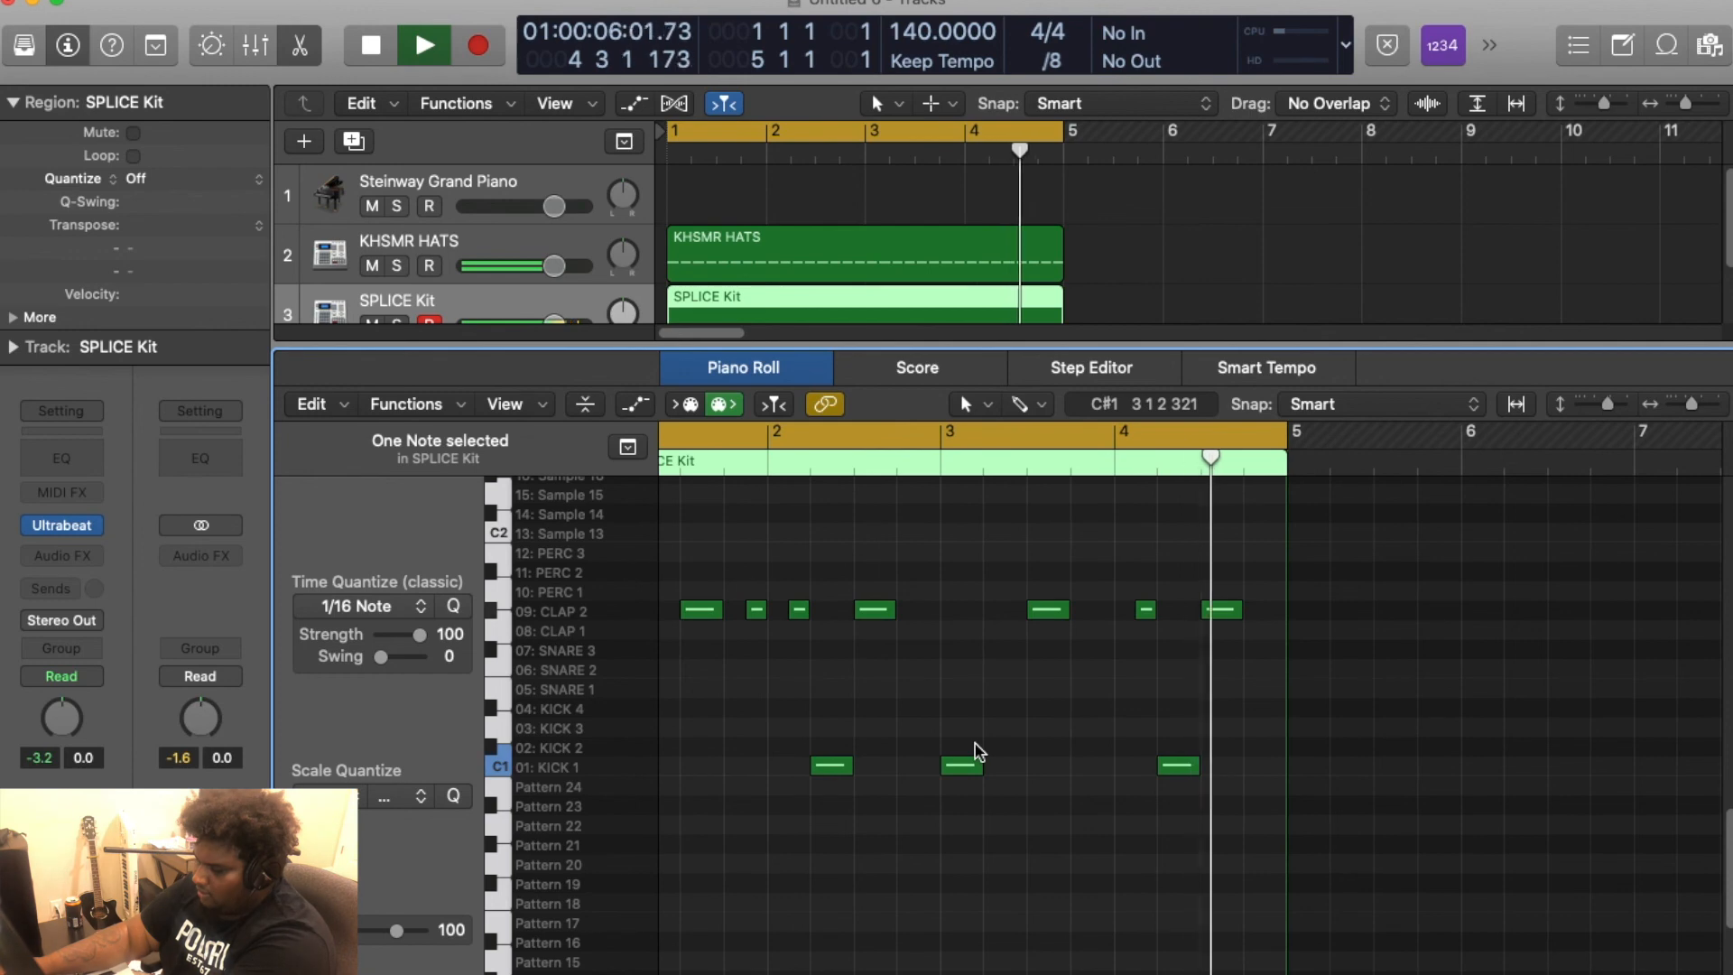
{"action": "key", "text": "space"}
{"action": "key", "text": "e"}
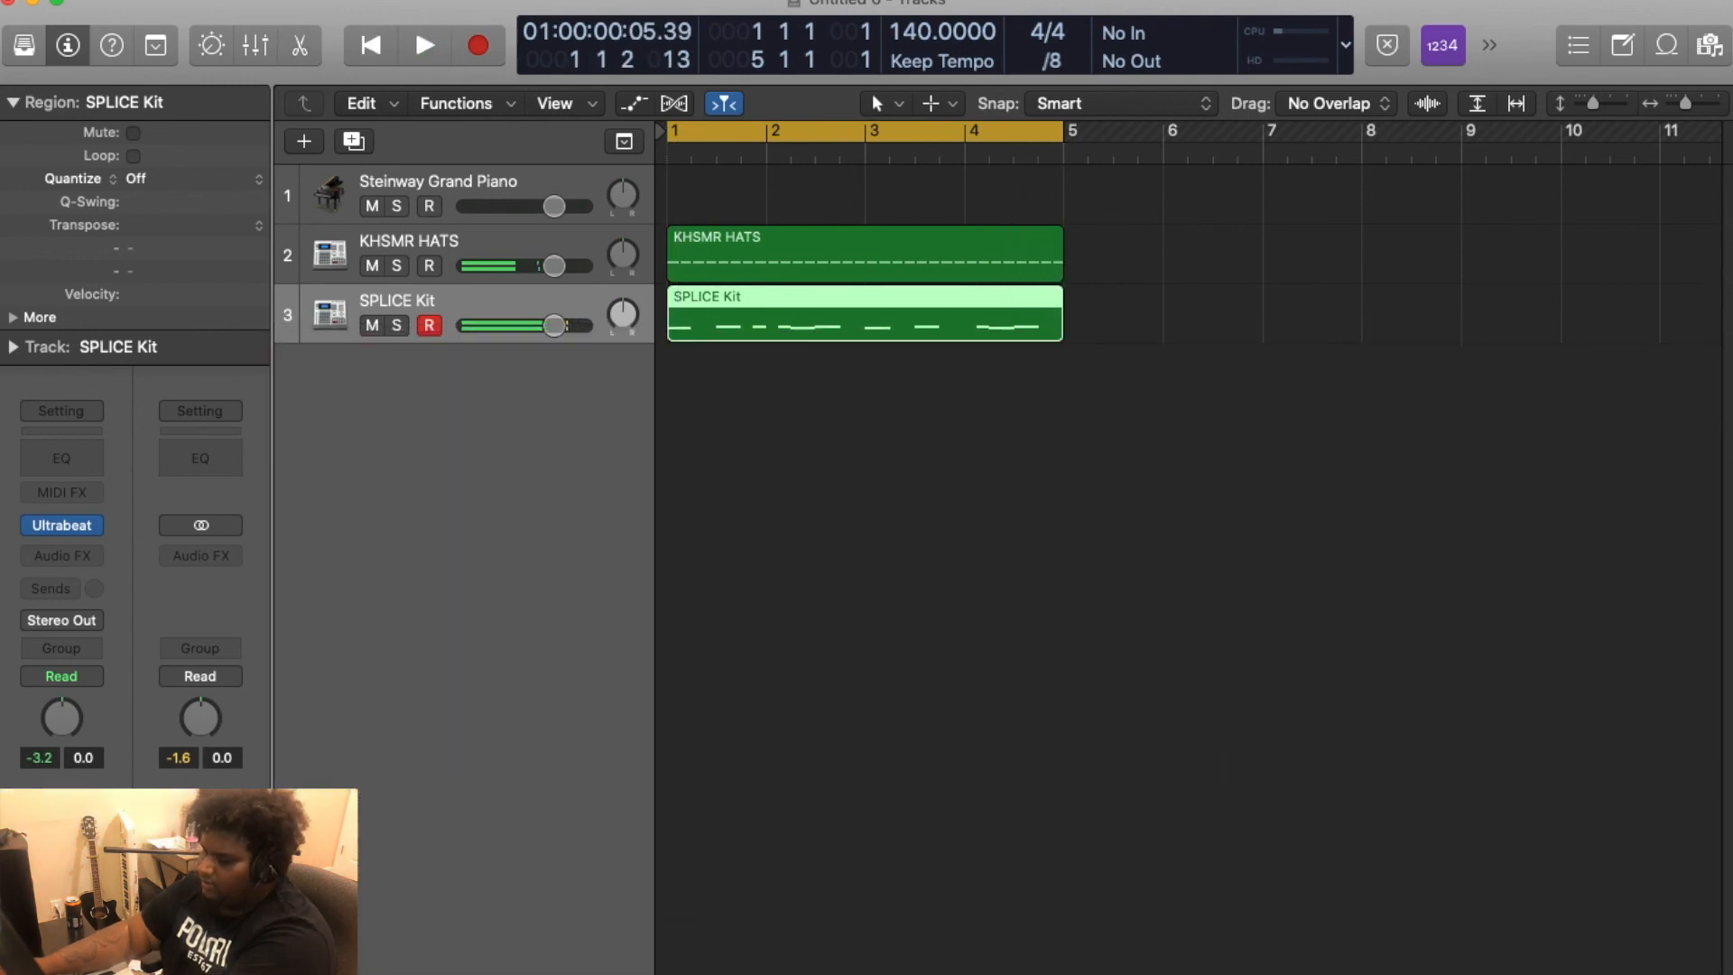